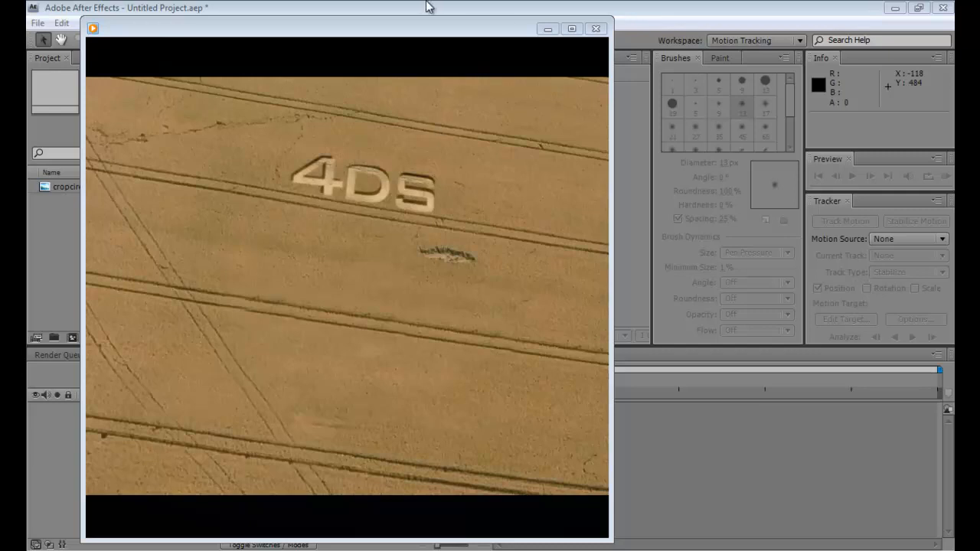
Create a new PAL D1/DV Widescreen composition with a duration of 0:00:10:00
click(395, 5)
click(121, 23)
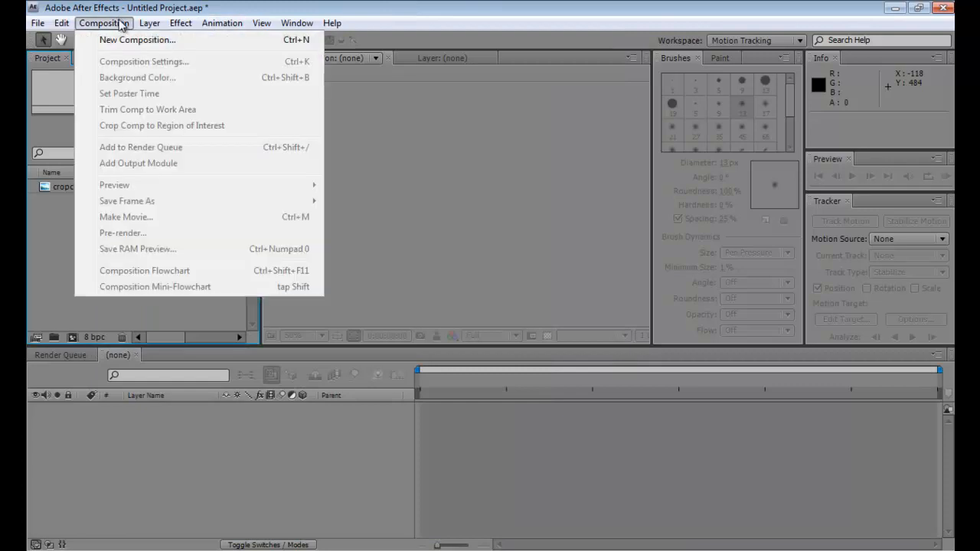
click(123, 37)
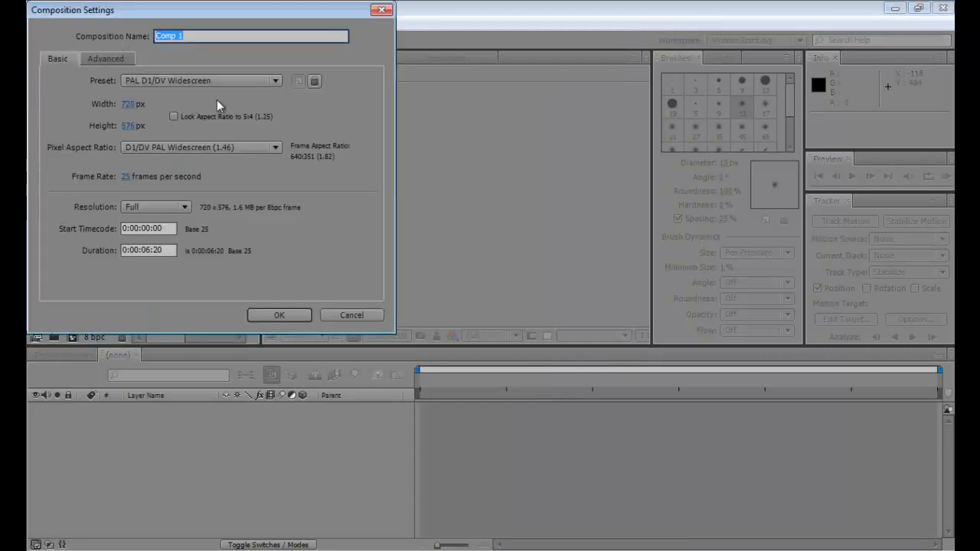
click(151, 251)
key(BackSpace)
key(BackSpace)
key(BackSpace)
text(10)
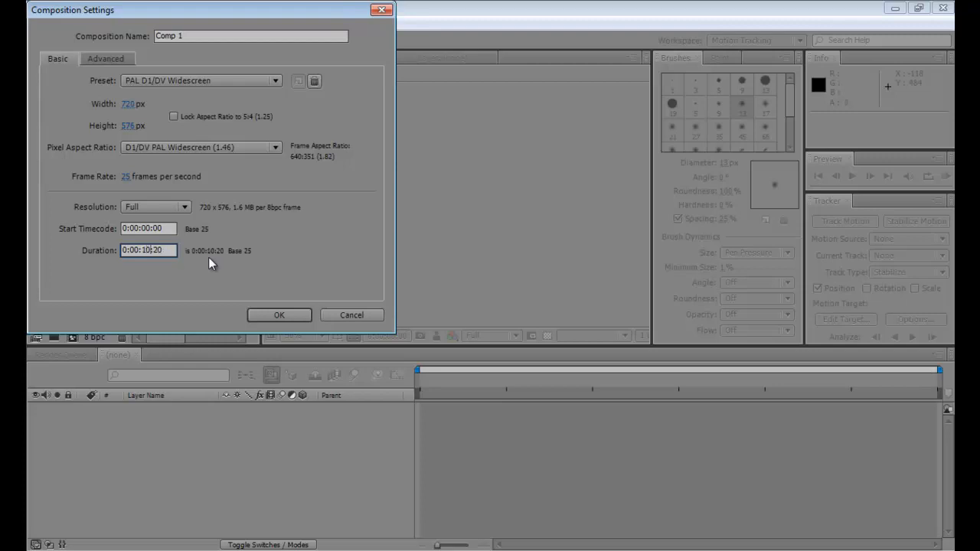
key(BackSpace)
key(BackSpace)
text(00)
click(296, 314)
click(269, 314)
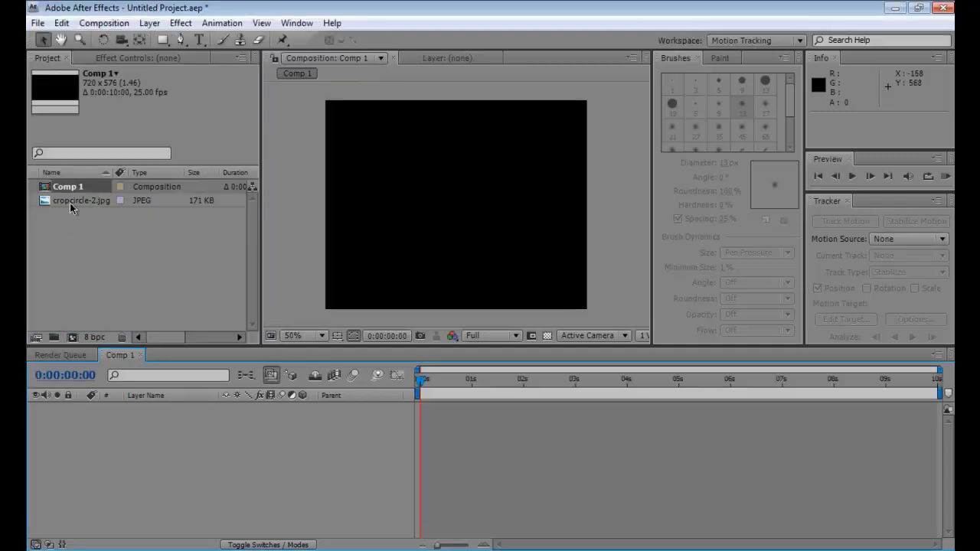
Add cropcircle-2.jpg to the composition and enlarge it until it covers the full width of the frame
drag(74, 200, 458, 207)
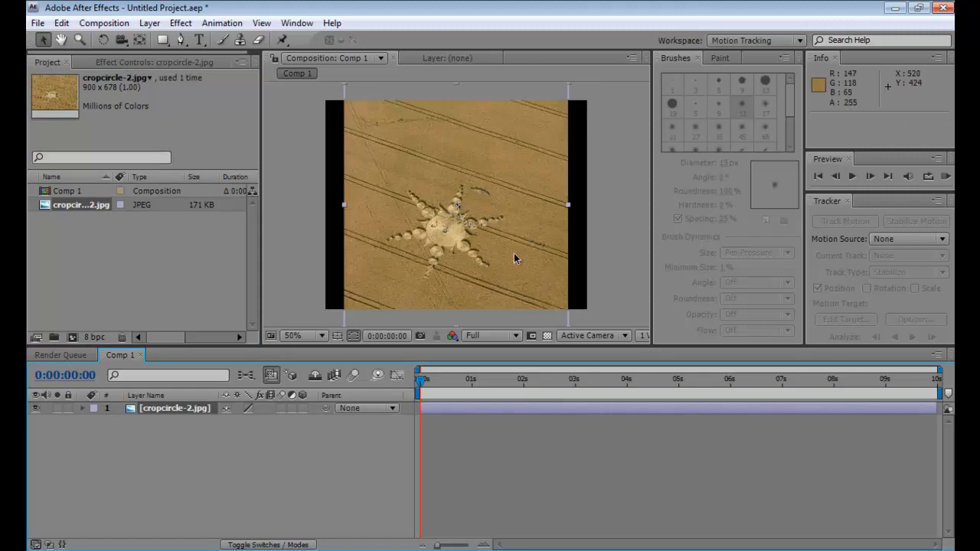
key(slash)
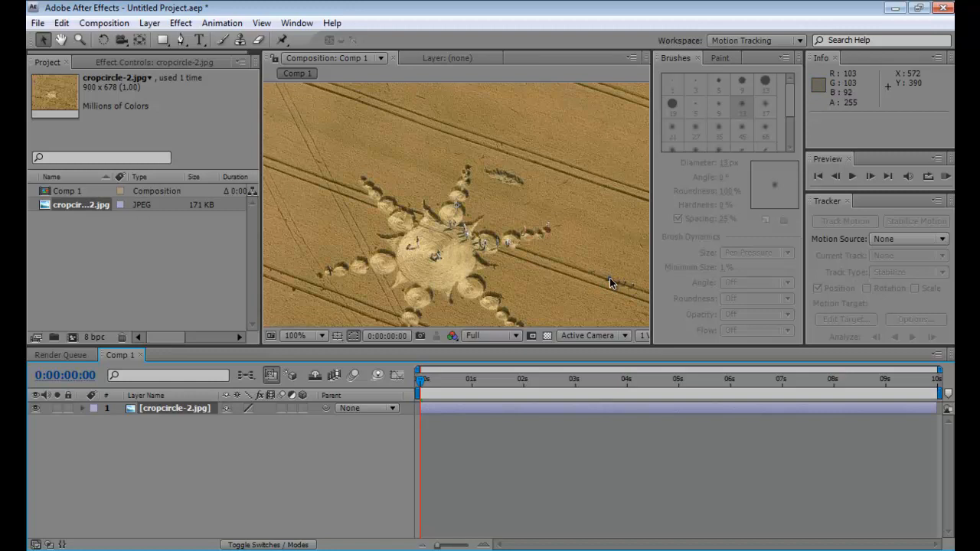
key(h)
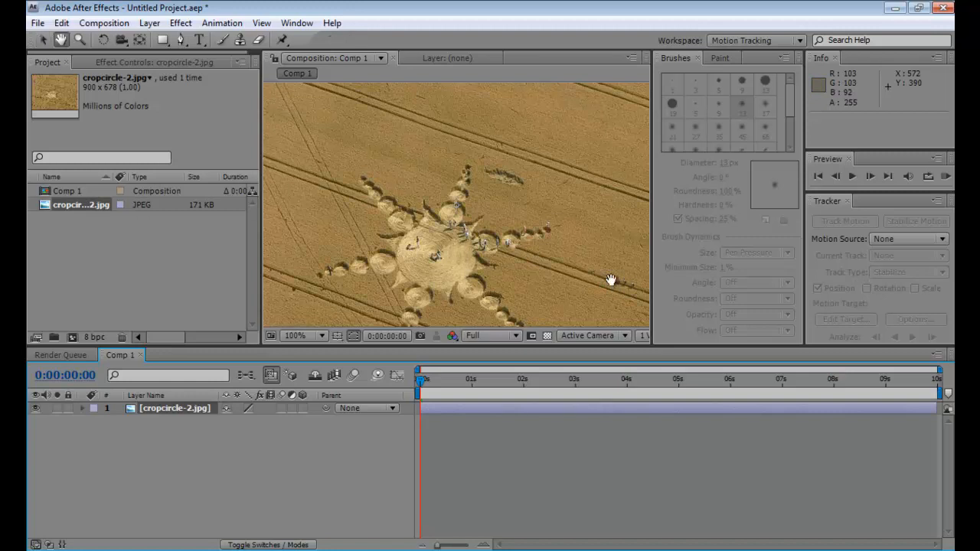
drag(609, 282, 582, 220)
key(comma)
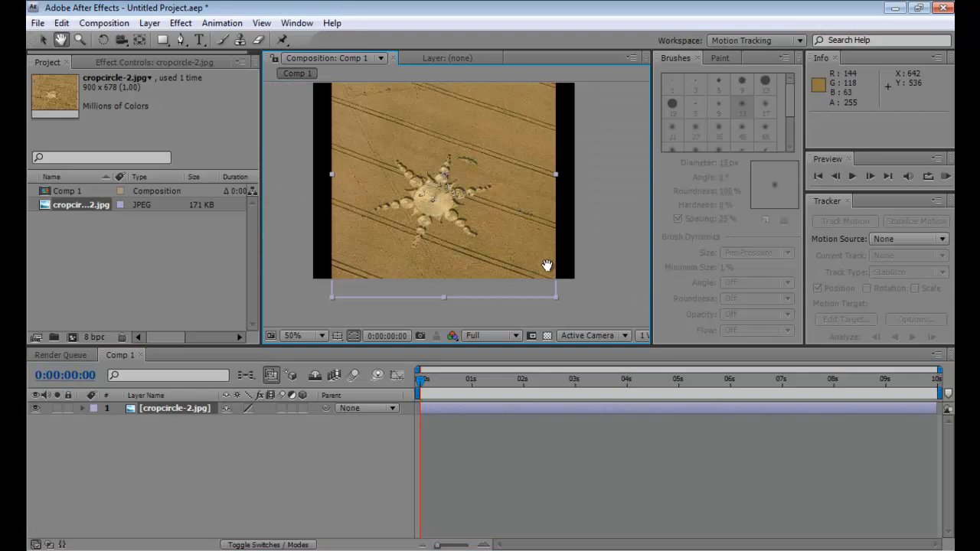
key(v)
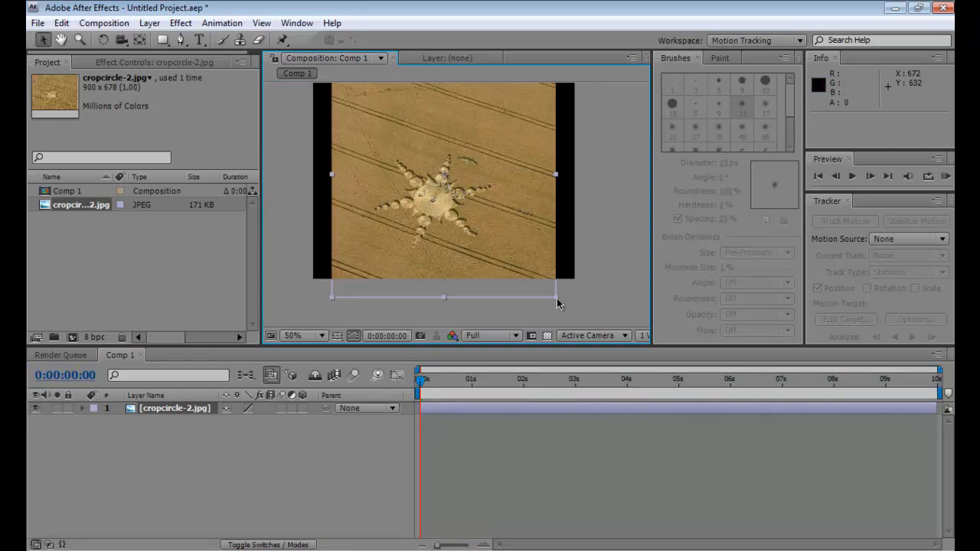
drag(557, 304, 655, 334)
Activate the Clone Stamp tool and open the cropcircle-2.jpg layer in its own view for painting
click(201, 410)
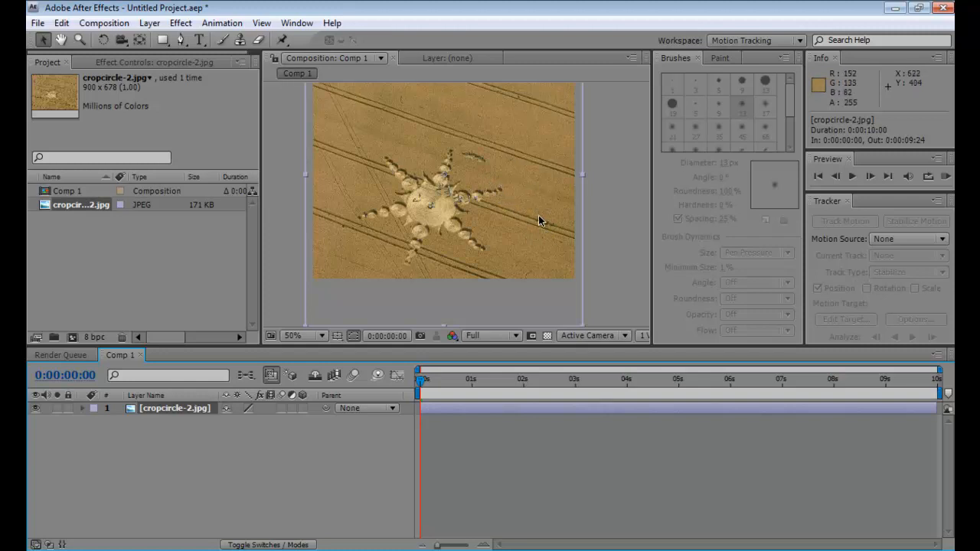
click(241, 40)
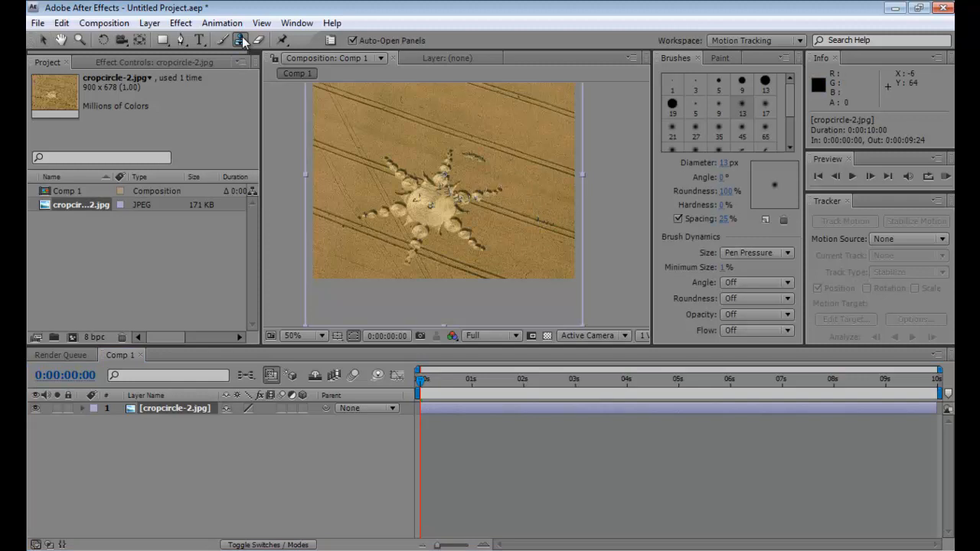
double_click(178, 411)
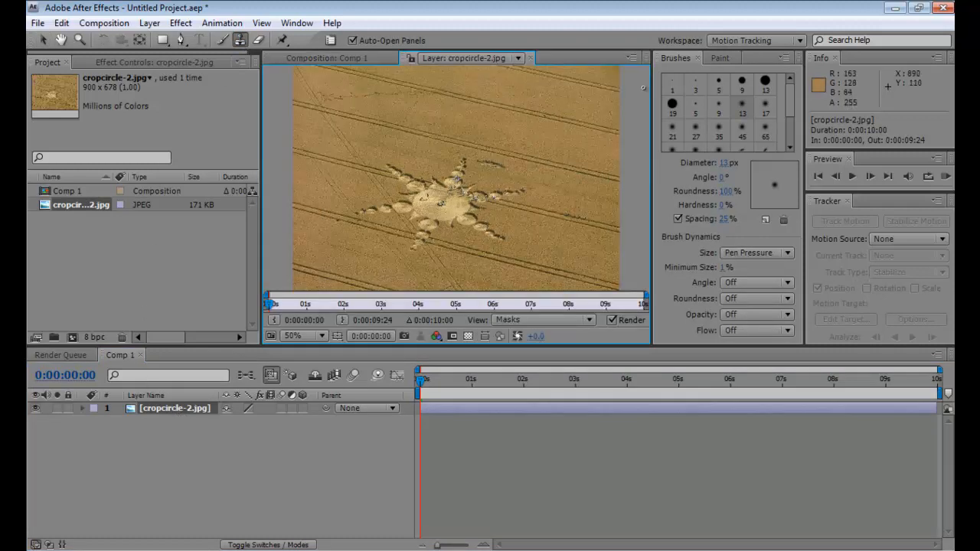
click(727, 42)
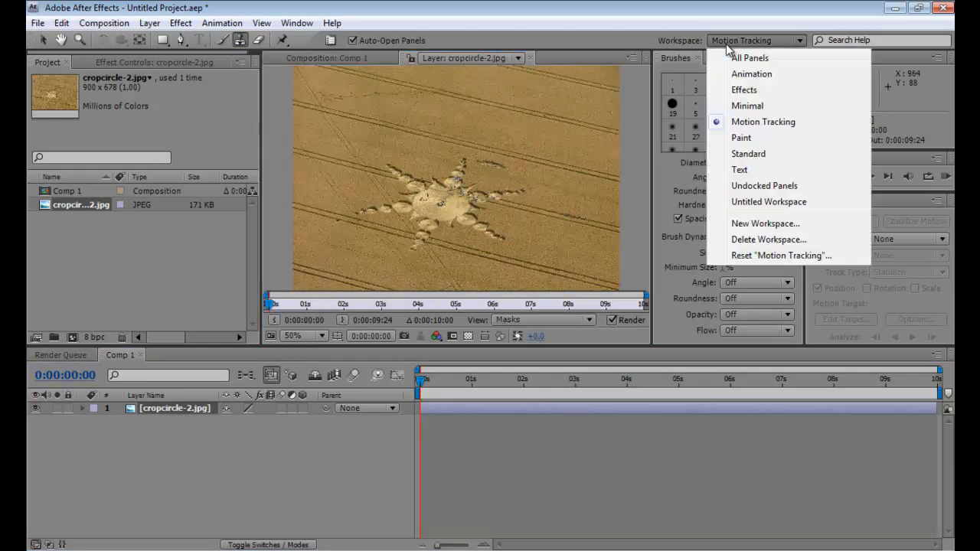
click(679, 33)
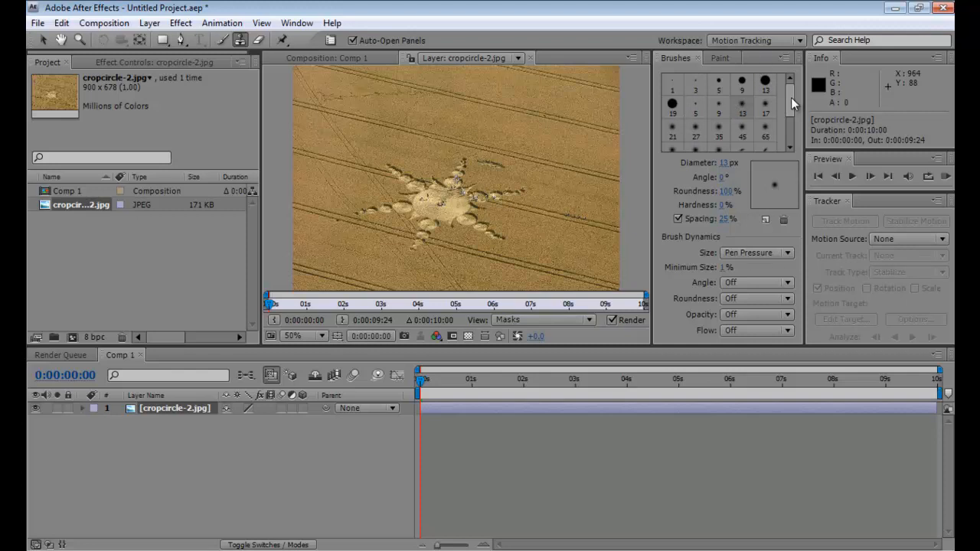
Choose the soft 300 px brush tip for the Clone Stamp
mouse_move(791, 98)
mouse_down()
mouse_move(790, 127)
mouse_move(788, 91)
mouse_up()
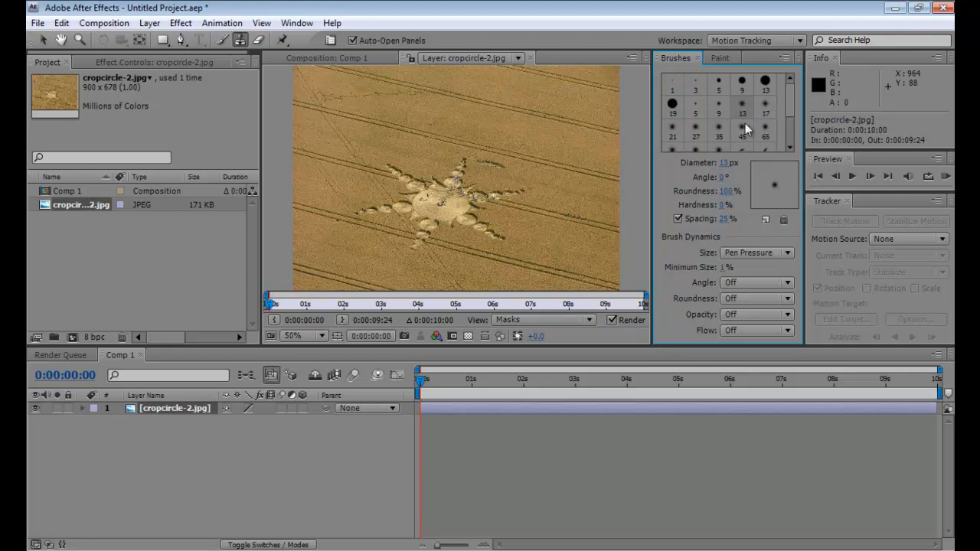
mouse_move(789, 108)
mouse_down()
mouse_move(788, 128)
mouse_move(788, 103)
mouse_up()
click(764, 128)
click(737, 130)
click(722, 130)
click(762, 123)
scroll(762, 124, down, 1)
scroll(762, 124, down, 1)
click(723, 137)
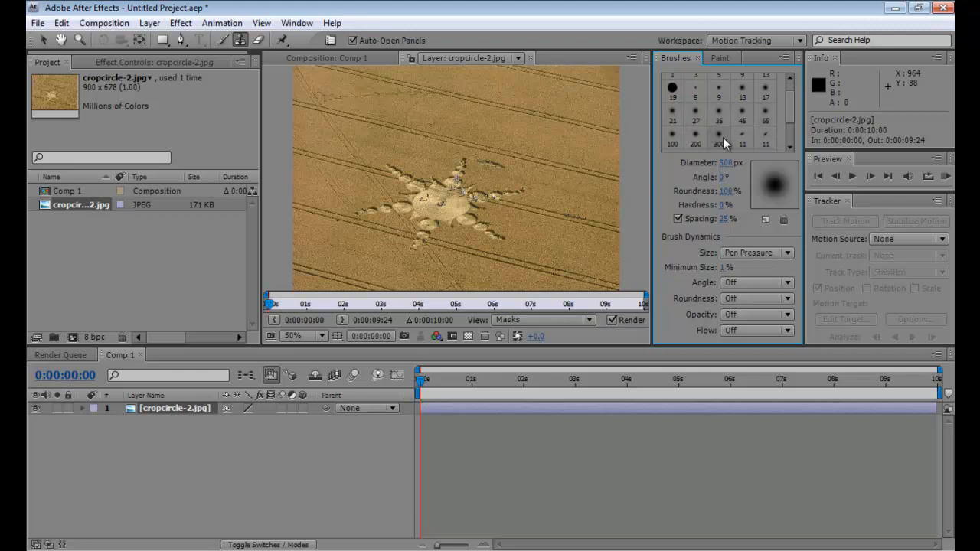
scroll(723, 137, up, 2)
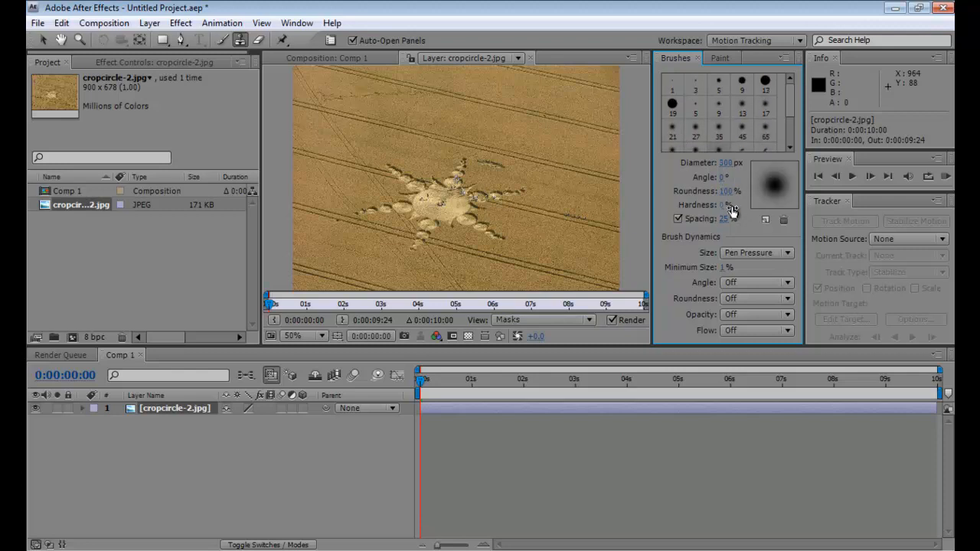
Set the brush diameter to 181 px and the hardness to 37%, keeping the size dynamics on Pen Pressure
drag(733, 168, 726, 168)
mouse_move(564, 202)
ctrl+mouse_down()
mouse_move(544, 202)
mouse_move(578, 196)
ctrl+mouse_up()
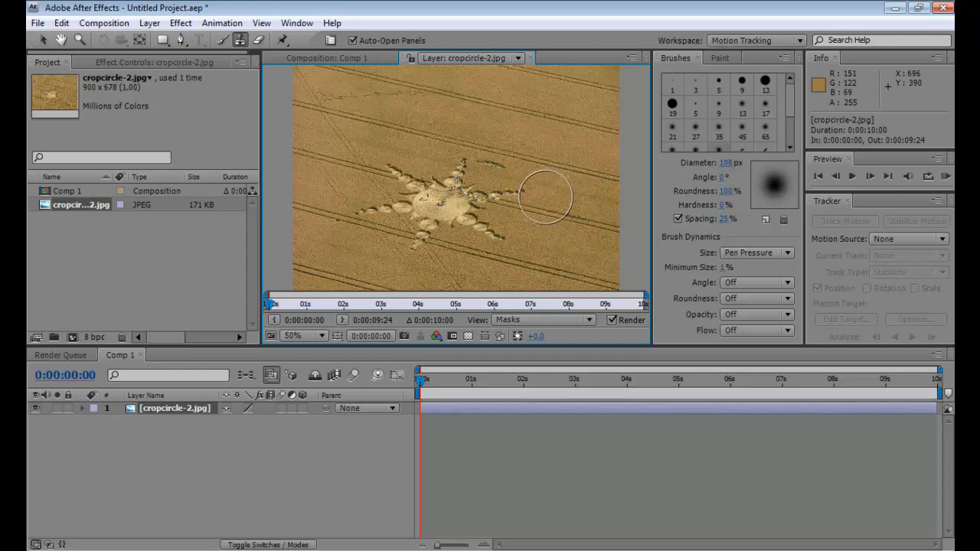
click(724, 163)
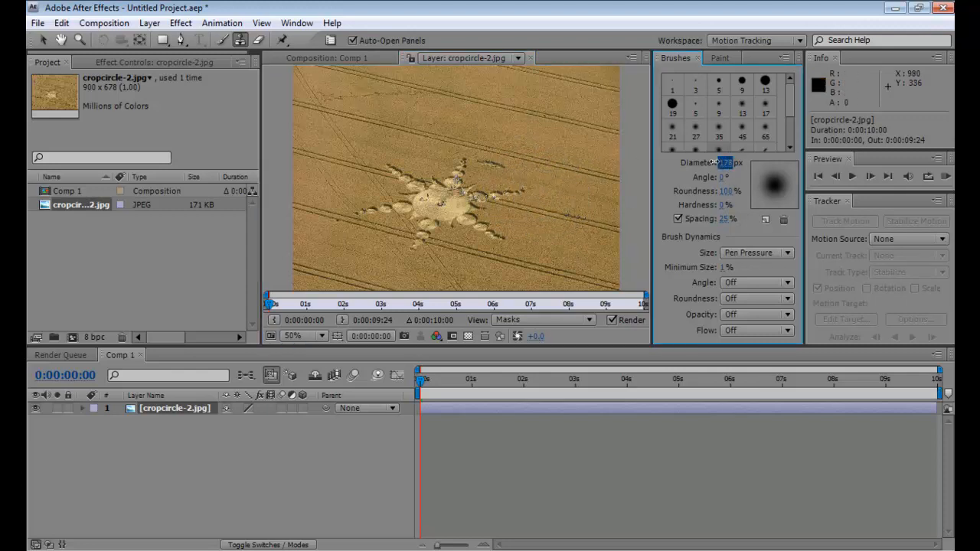
click(302, 550)
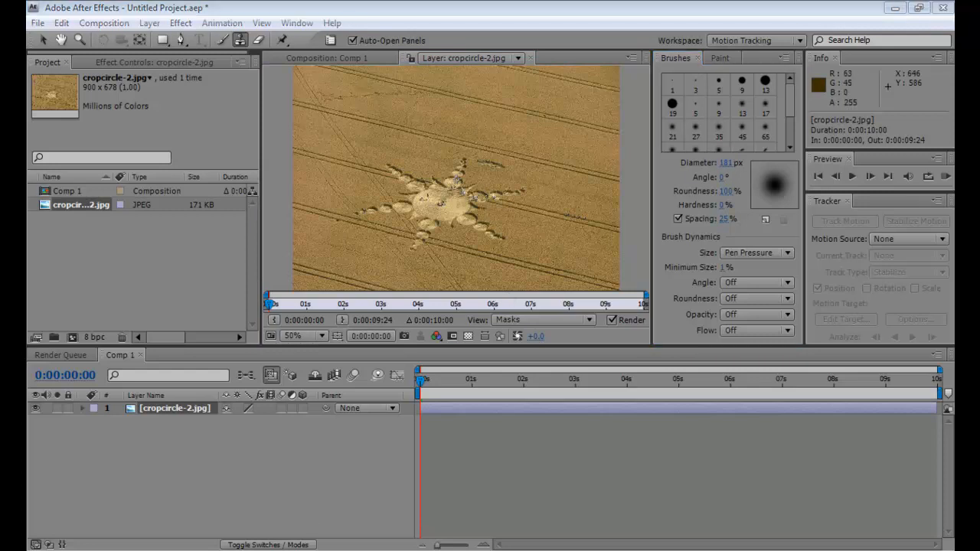
click(732, 234)
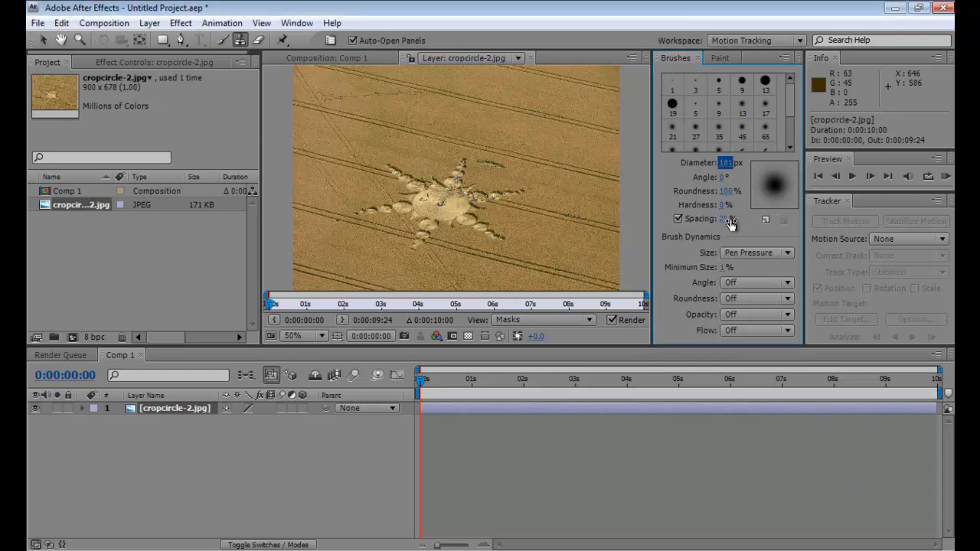
drag(724, 204, 758, 210)
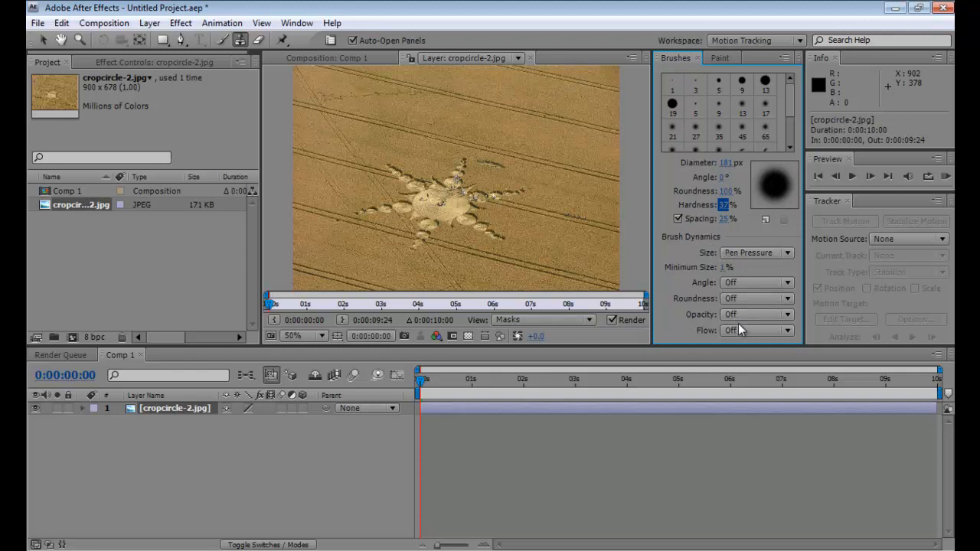
click(783, 255)
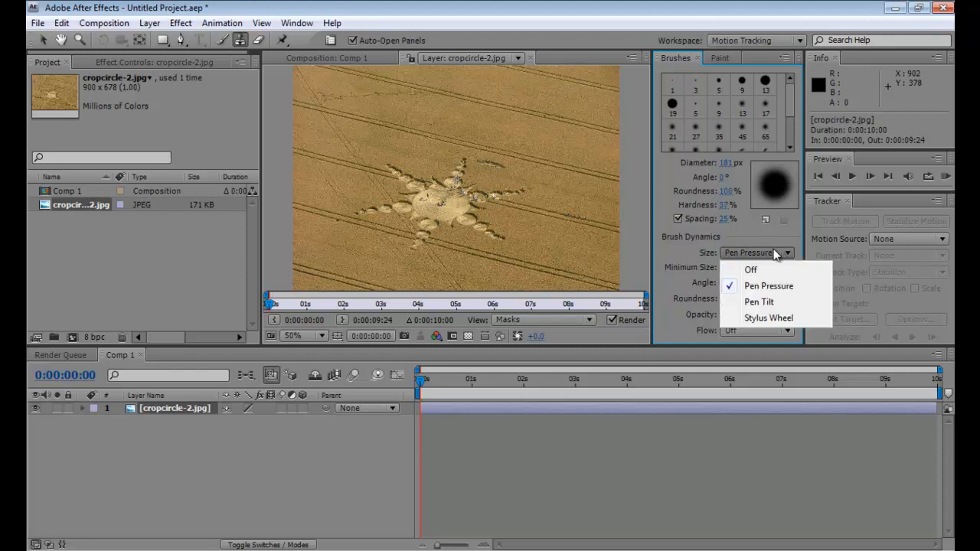
click(784, 289)
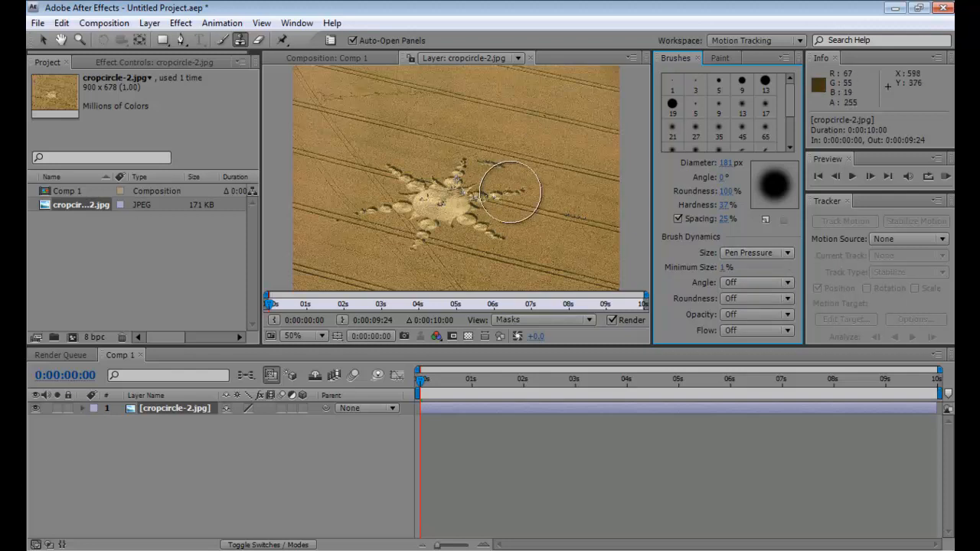
Reduce the Clone Stamp brush to 25 px for retouching the small group of people on the tramline near the photo's right edge
key(period)
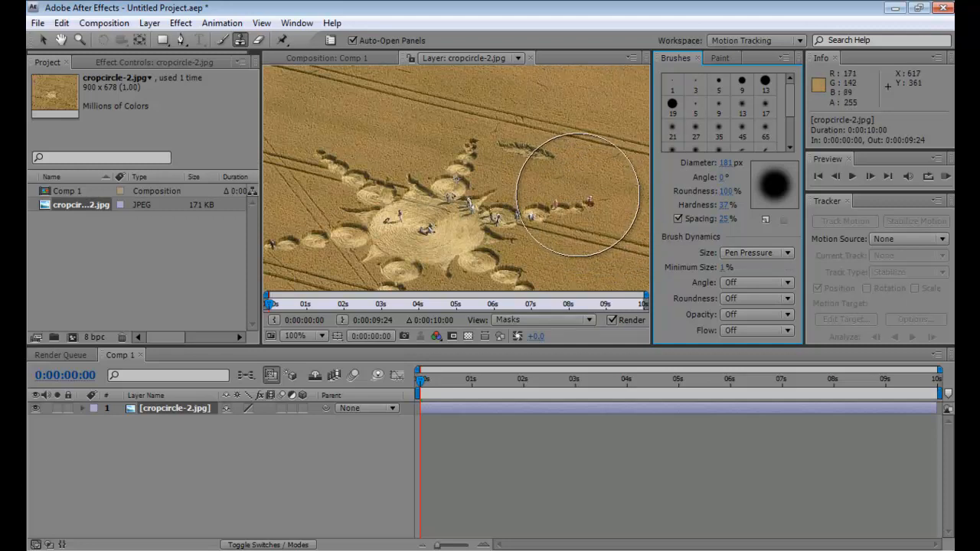
key(h)
drag(580, 199, 424, 116)
drag(496, 158, 458, 250)
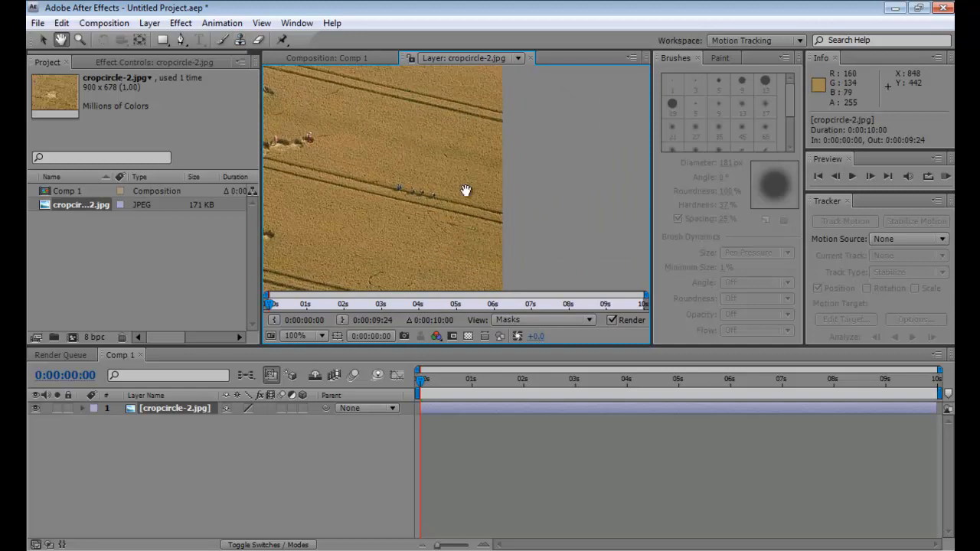
scroll(465, 190, up, 1)
scroll(465, 190, down, 1)
scroll(465, 190, up, 1)
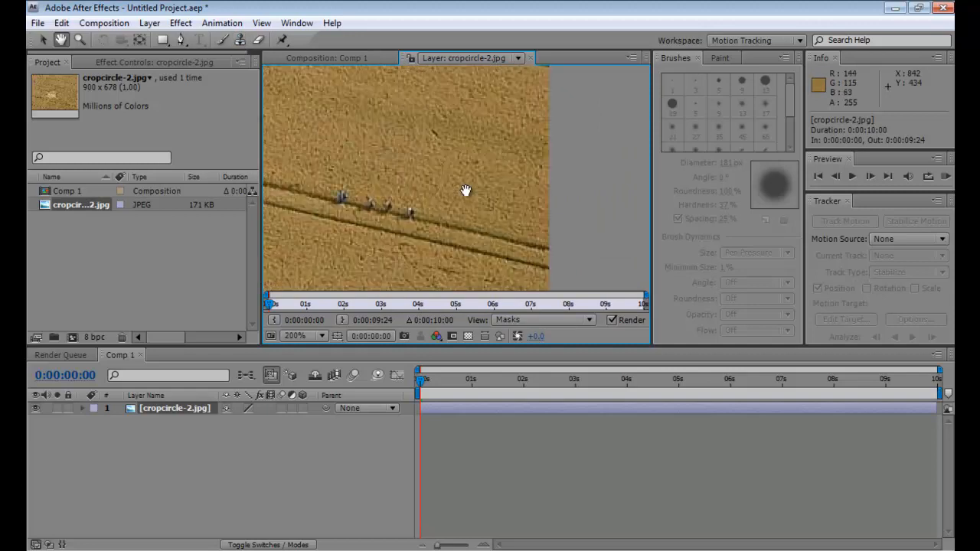
drag(444, 199, 496, 168)
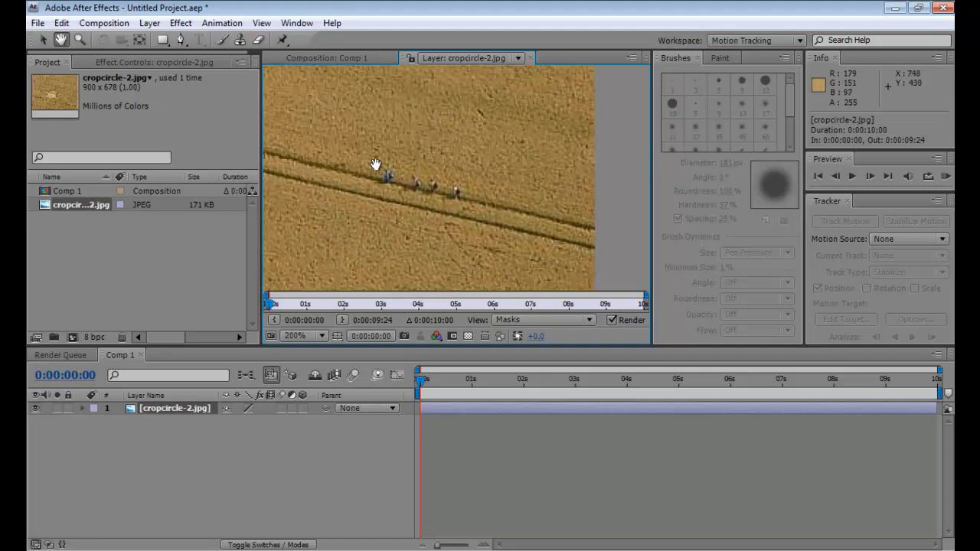
click(240, 40)
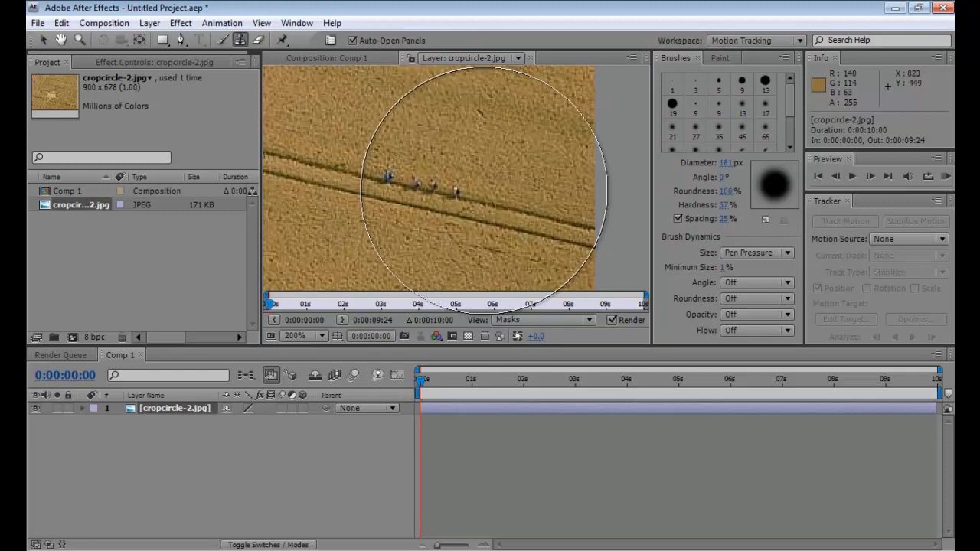
drag(533, 212, 428, 212)
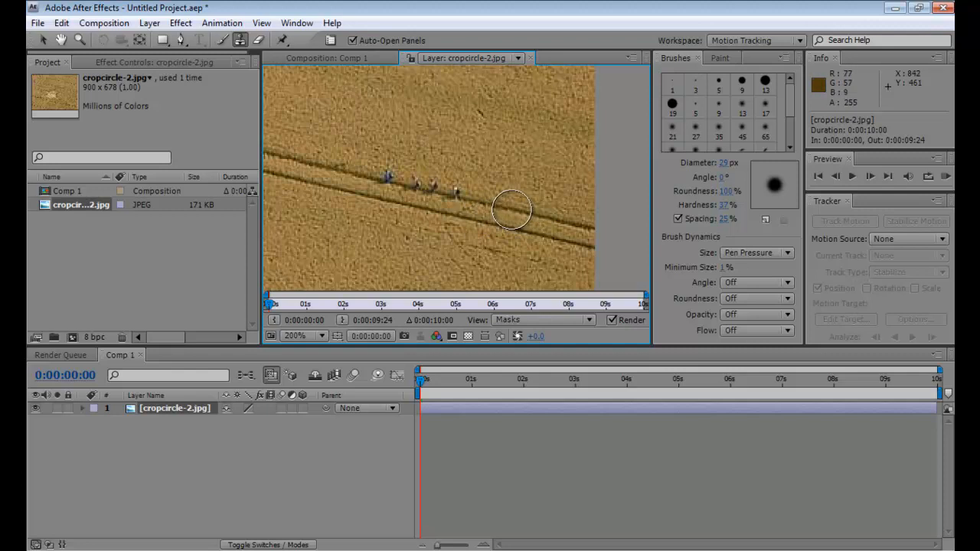
drag(505, 207, 502, 207)
Clone clean tramline over the rightmost person and the leftmost blue-clad person, undoing misplaced stamps and resampling beside the track
alt+click(492, 205)
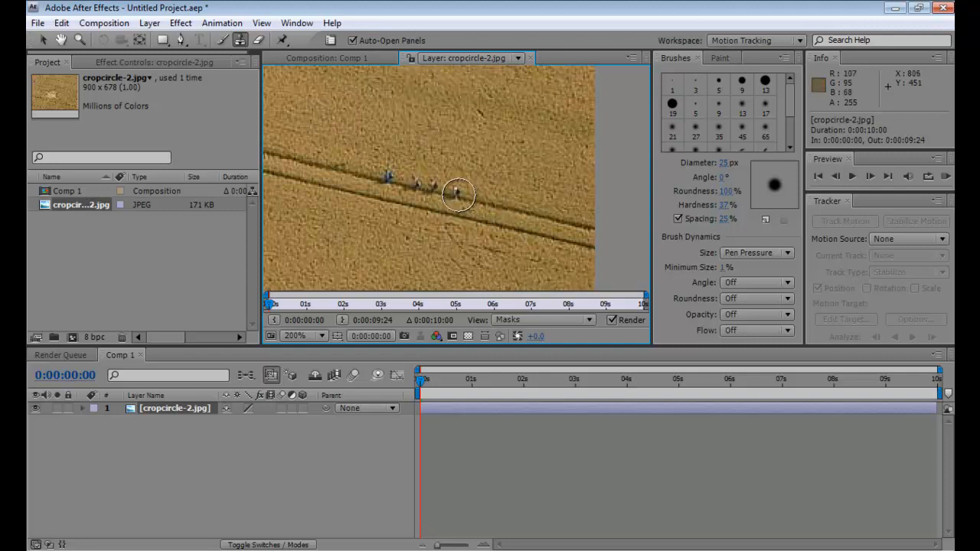
click(457, 195)
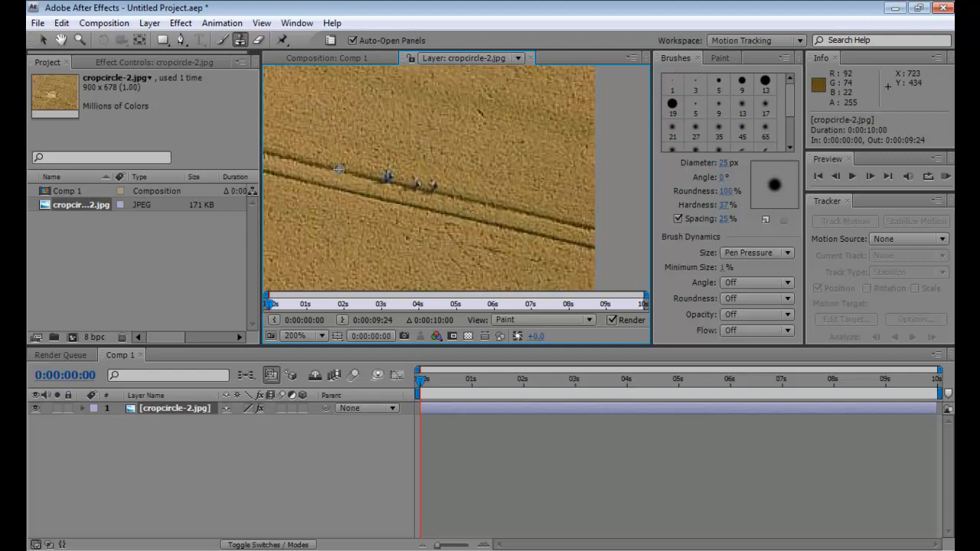
click(382, 178)
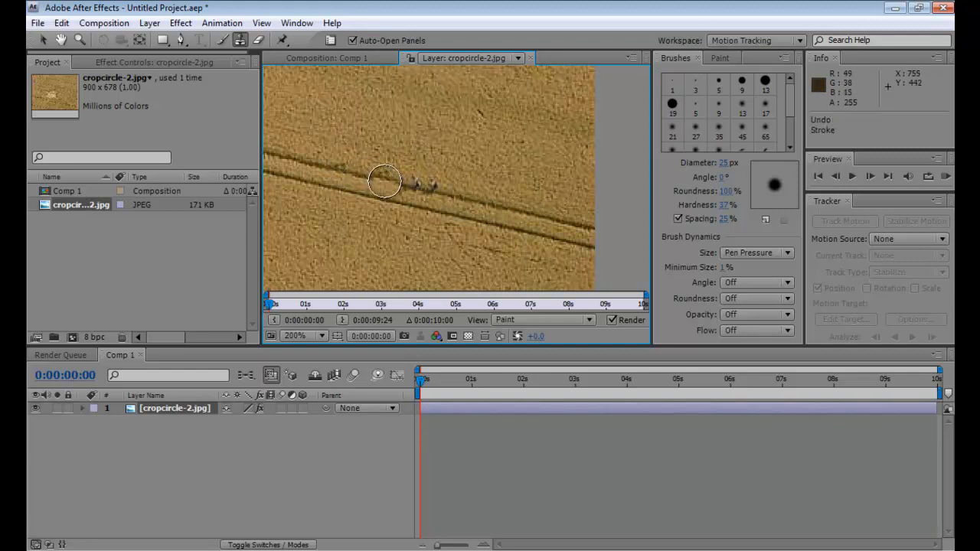
click(386, 178)
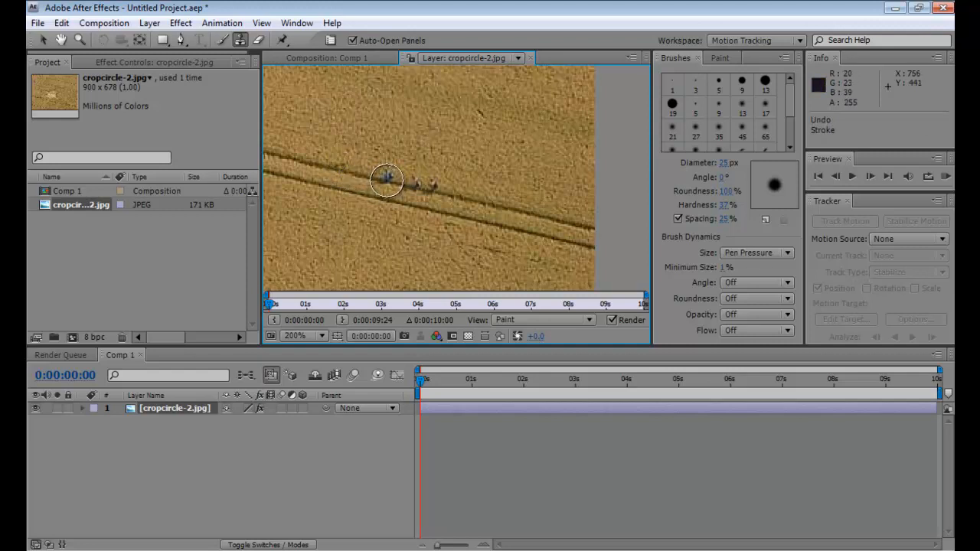
key(ctrl+z)
alt+click(348, 173)
drag(384, 181, 402, 184)
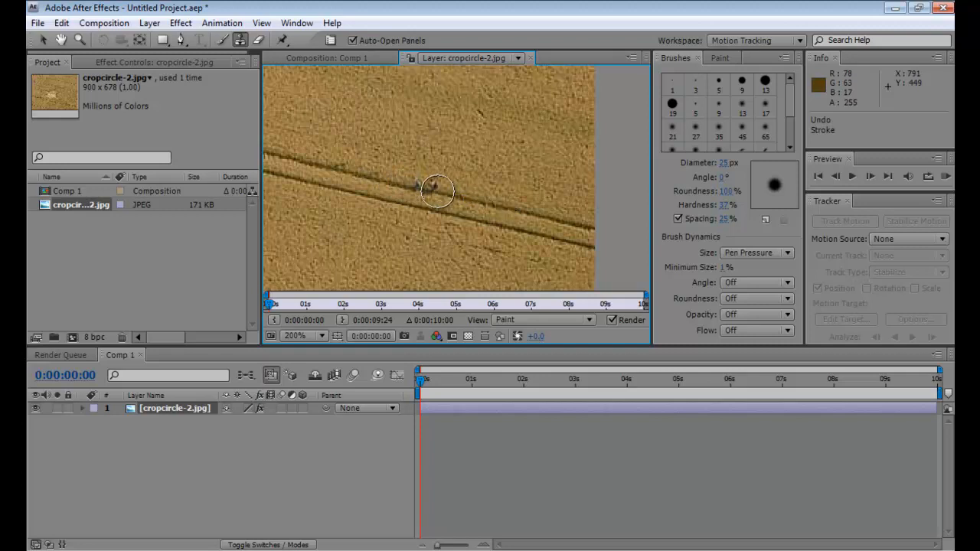
Clone over the two remaining people on the tramline, undoing the first stroke and resampling further along the track
mouse_move(438, 190)
mouse_down()
mouse_move(397, 185)
mouse_move(482, 201)
mouse_up()
key(ctrl+z)
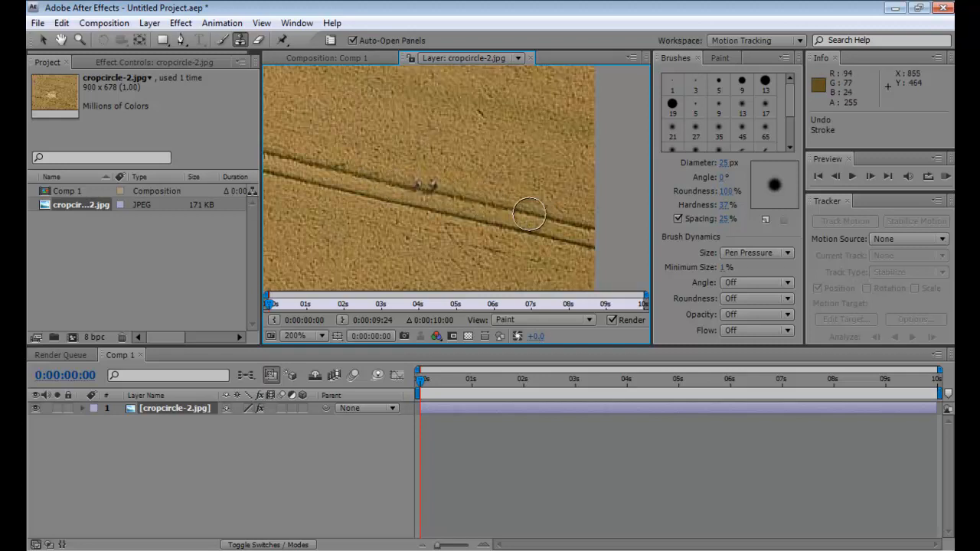
alt+click(521, 210)
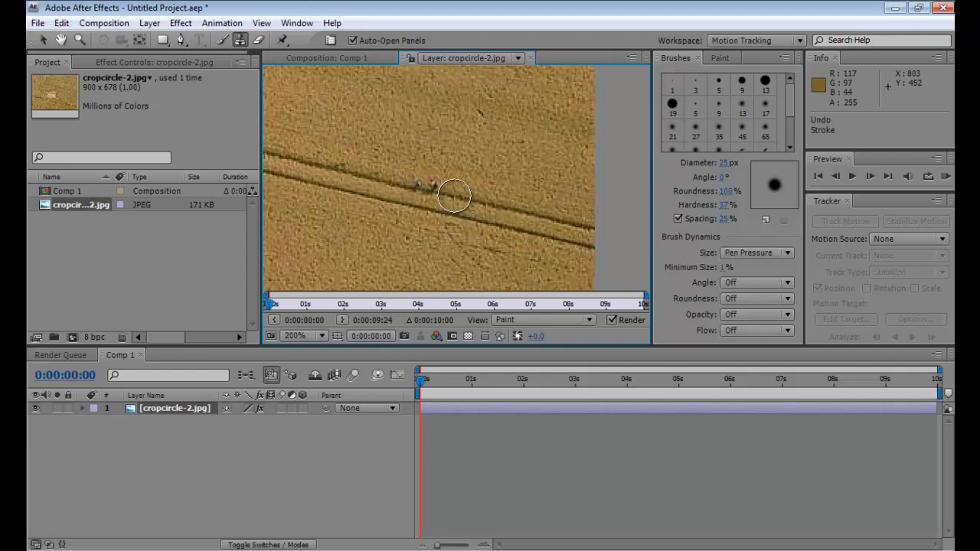
mouse_move(453, 196)
mouse_down()
mouse_move(394, 187)
mouse_move(492, 186)
mouse_up()
Duplicate the cropcircle-2.jpg layer in Comp 1 and rename the lower copy BG
key(space)
scroll(469, 242, down, 2)
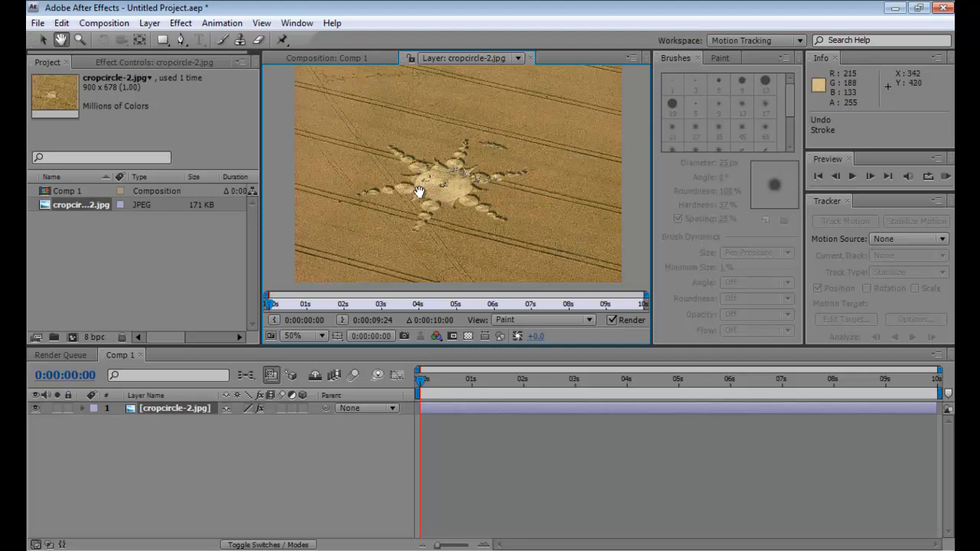
click(344, 57)
click(179, 411)
key(v)
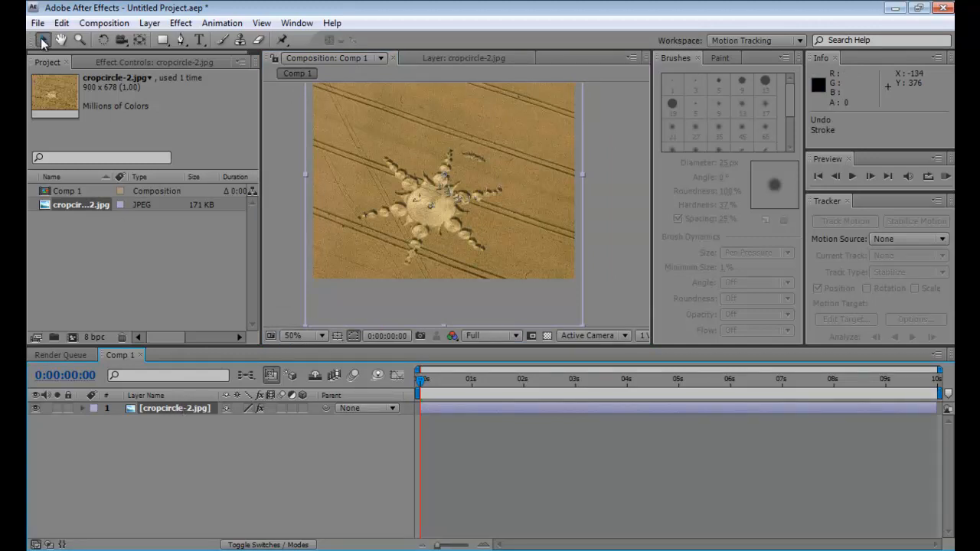
click(181, 410)
key(ctrl+d)
click(180, 423)
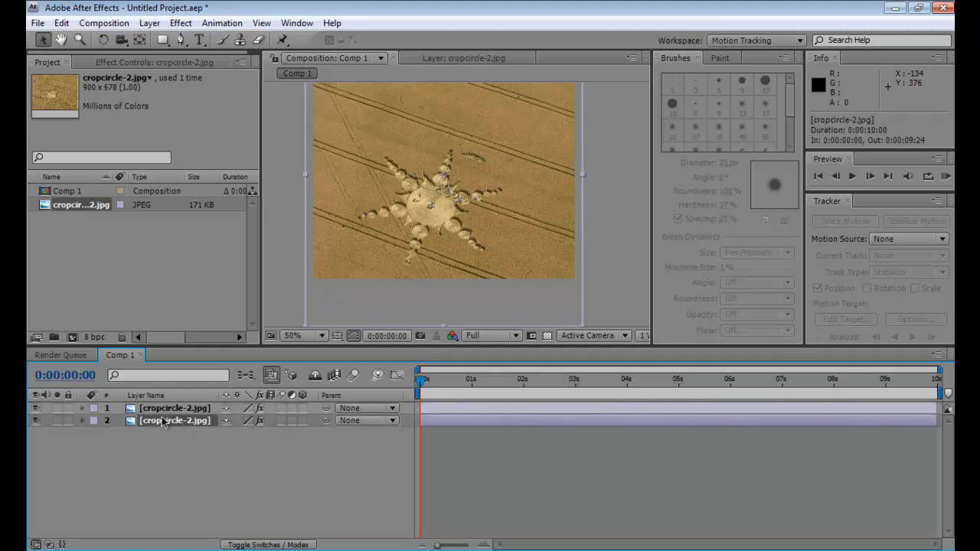
key(Return)
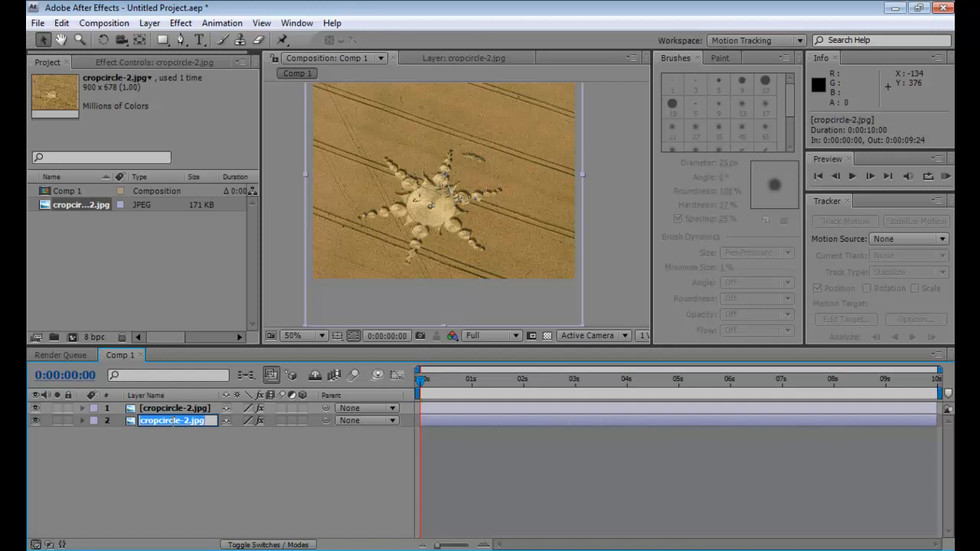
text(BG)
key(Return)
Open the BG layer in its own view and activate the Clone Stamp tool for its left side
right_click(164, 420)
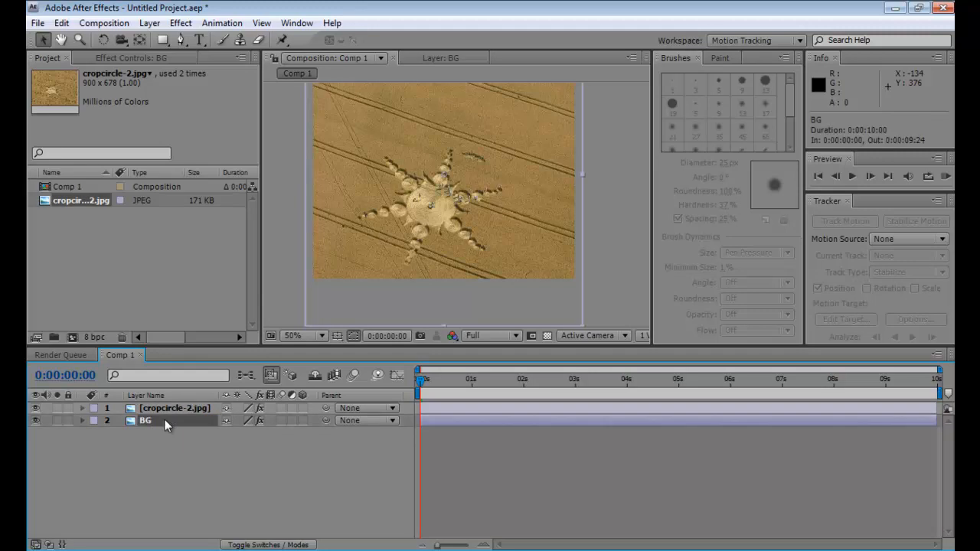
click(142, 431)
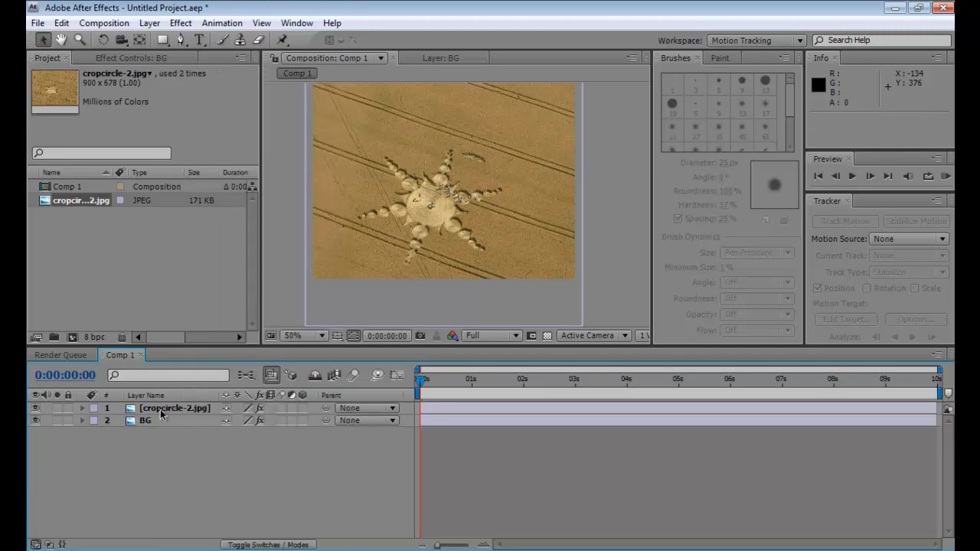
click(178, 421)
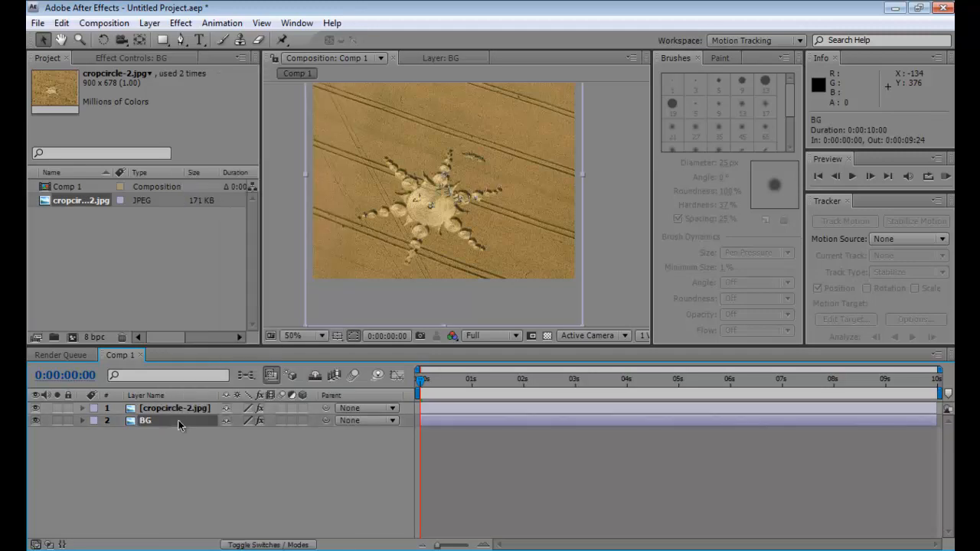
double_click(179, 421)
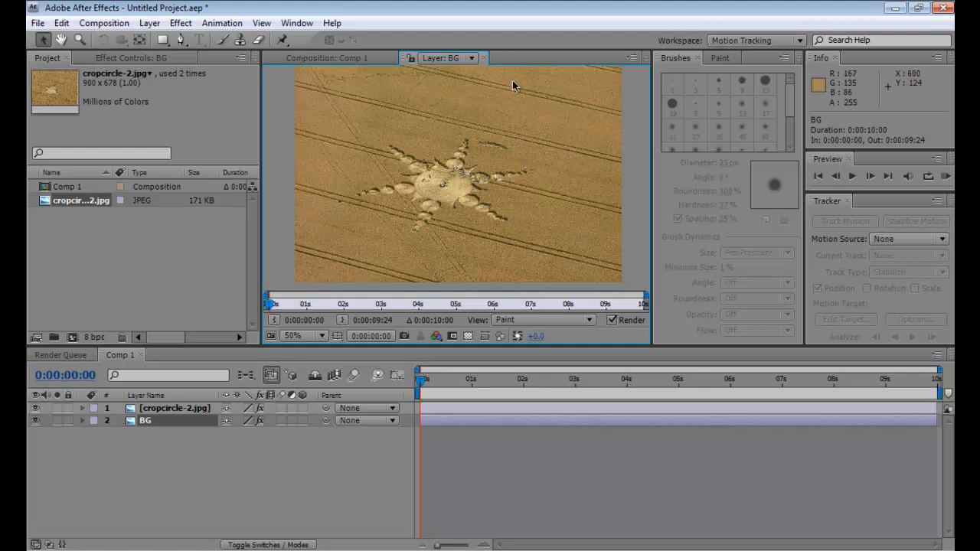
key(slash)
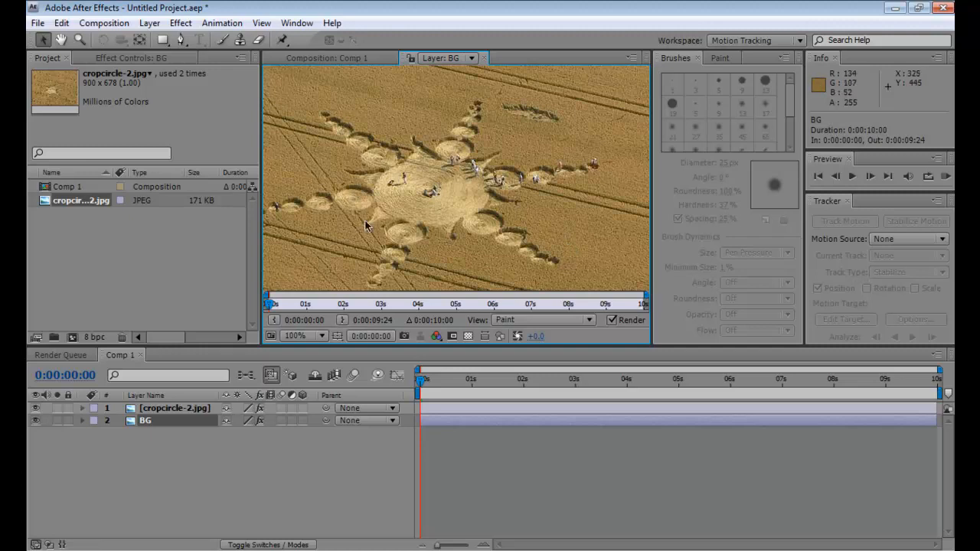
key(h)
drag(321, 219, 485, 192)
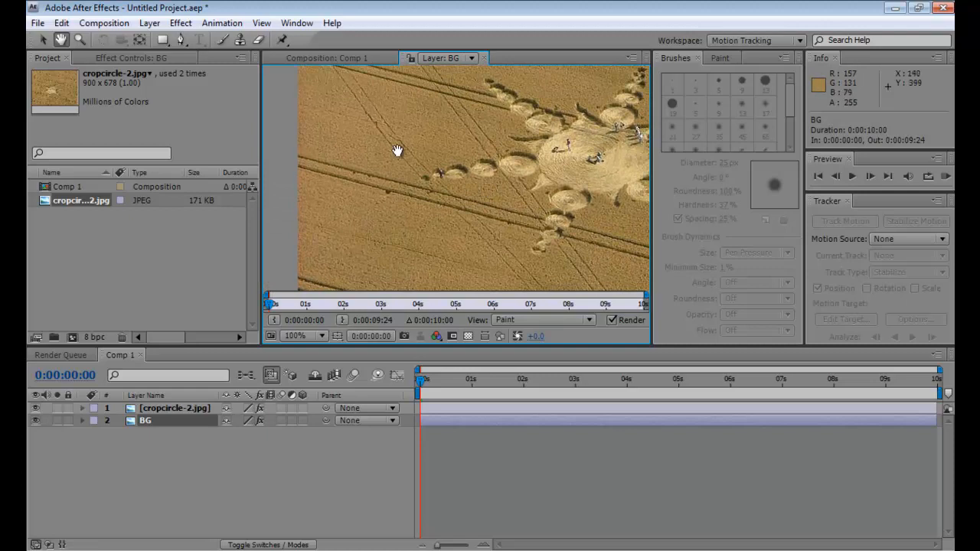
click(240, 42)
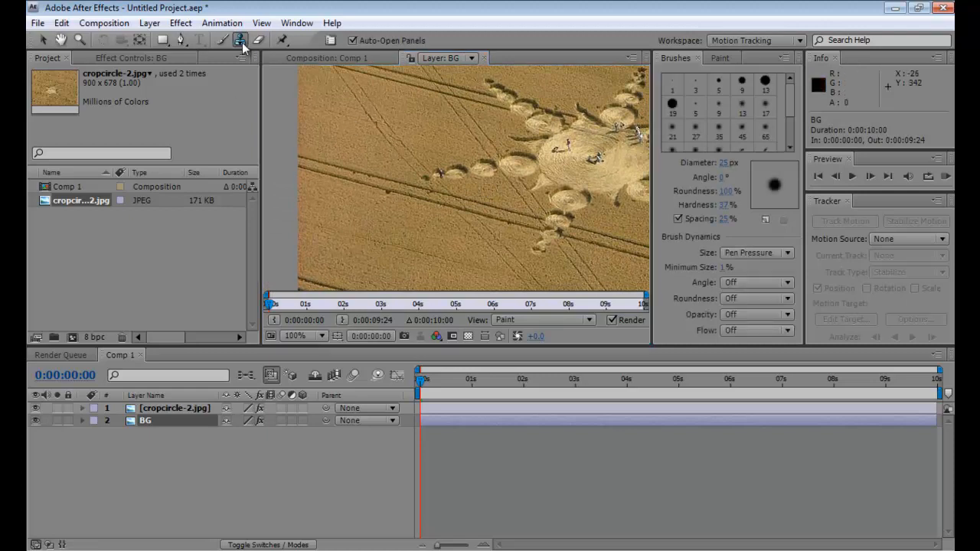
Clone clean crop over the two outermost small circles and the person at the tip of the formation's left arm
scroll(402, 141, up, 1)
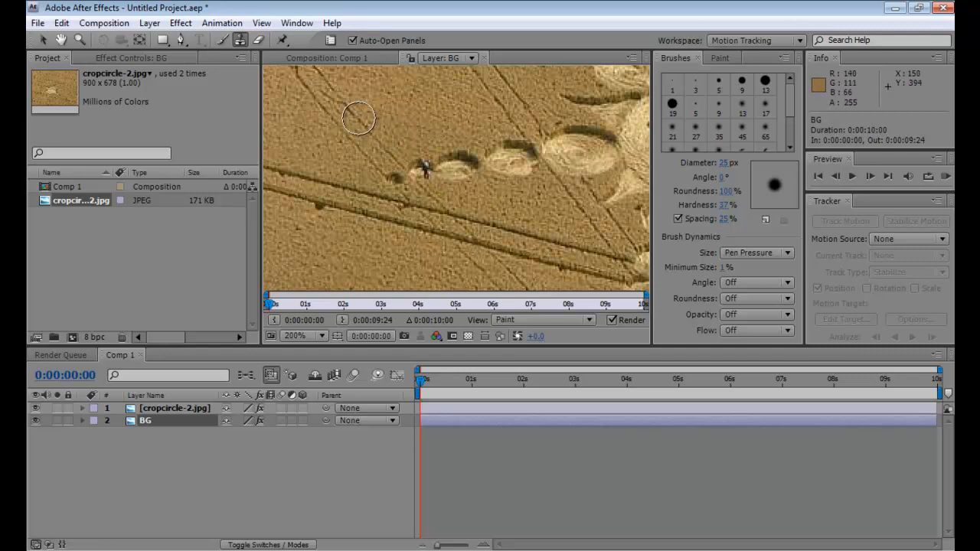
alt+click(371, 132)
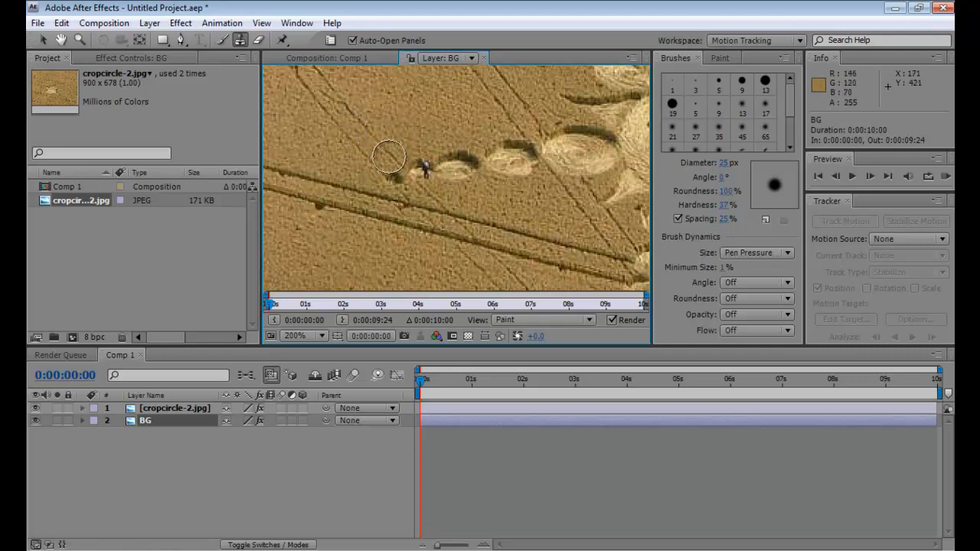
drag(402, 167, 423, 188)
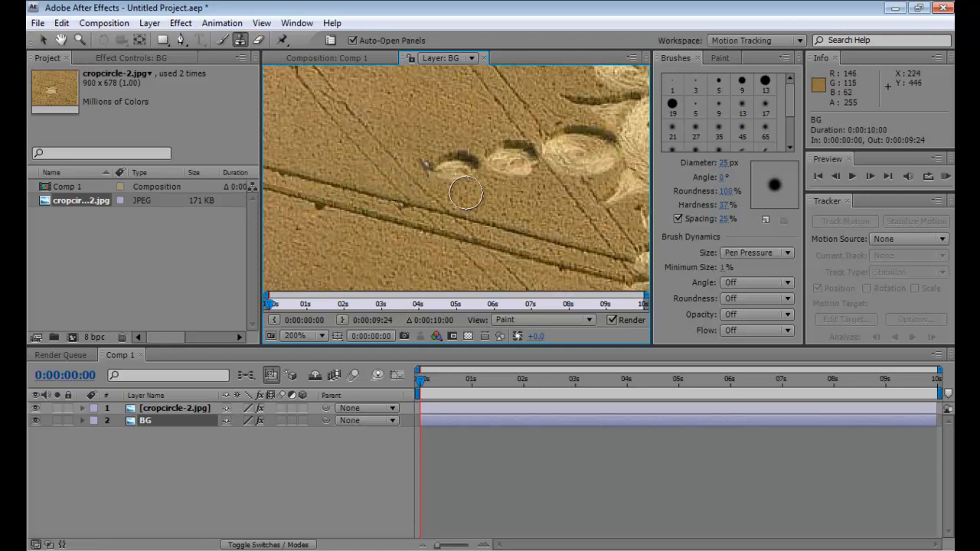
scroll(444, 154, down, 4)
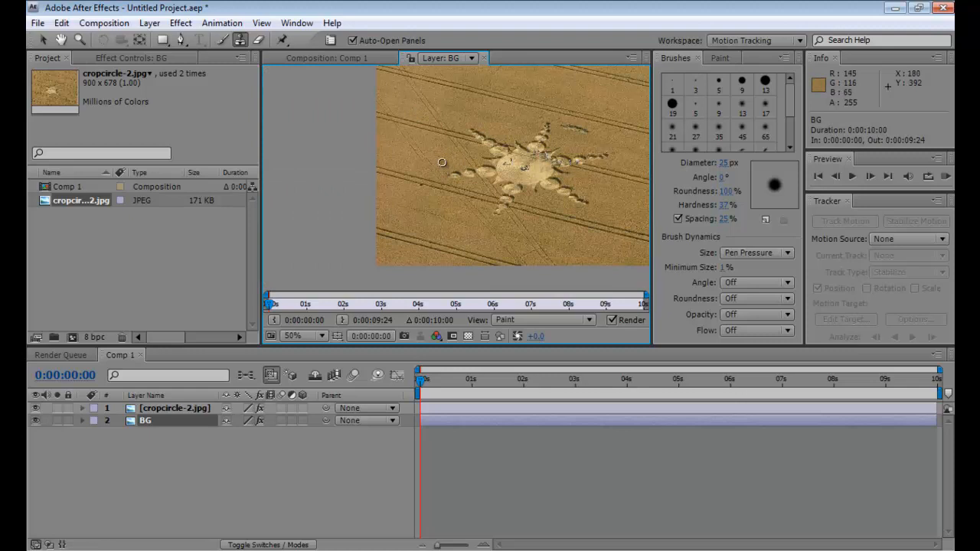
Clone clean crop over the next two circles of the left arm, leaving only its large inner circle
scroll(441, 162, up, 4)
alt+click(423, 100)
mouse_move(438, 157)
mouse_down()
mouse_move(460, 190)
mouse_move(471, 163)
mouse_move(459, 155)
mouse_up()
drag(463, 195, 444, 162)
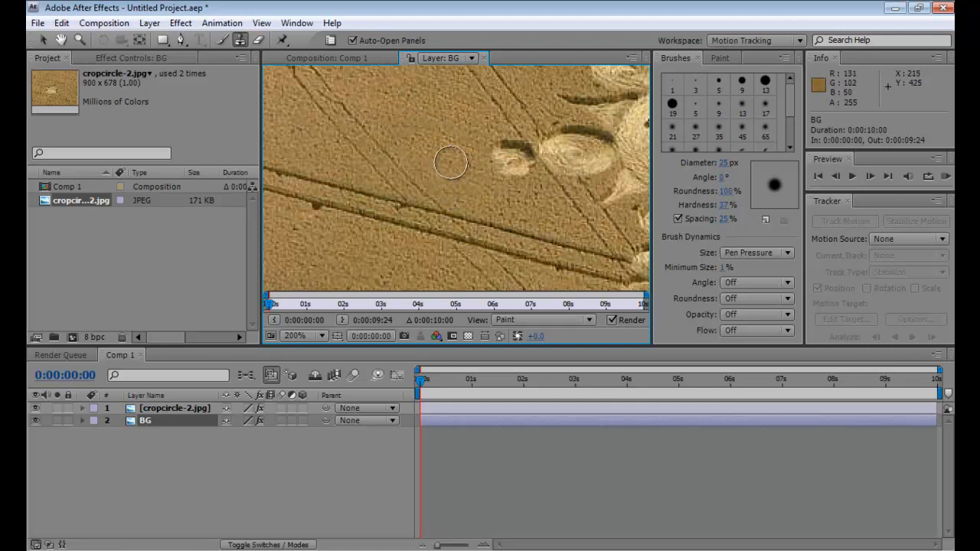
mouse_move(505, 165)
mouse_down()
mouse_move(489, 145)
mouse_move(532, 177)
mouse_move(508, 145)
mouse_up()
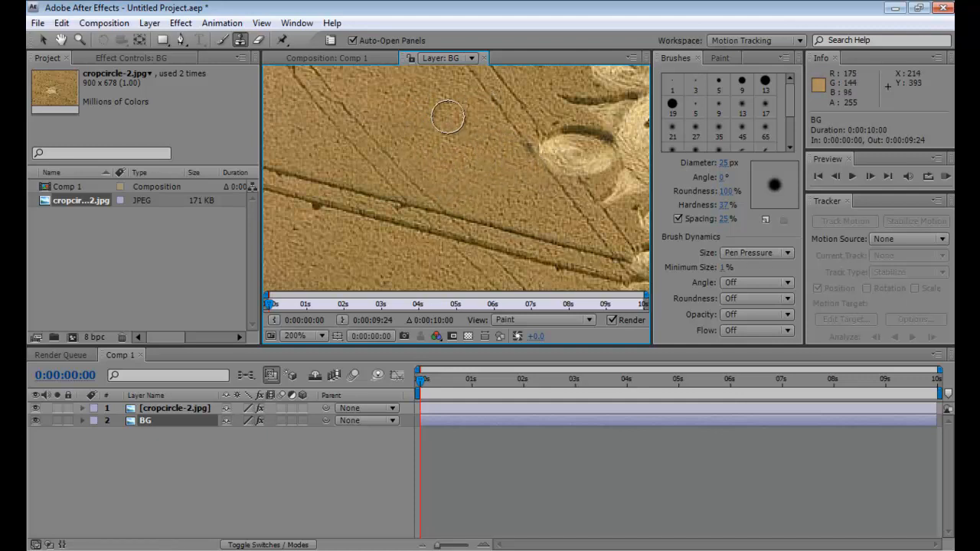
Rebuild the diagonal track along the left edge of the left arm's large inner circle by cloning its clean upper stretch
key(space)
drag(532, 141, 354, 160)
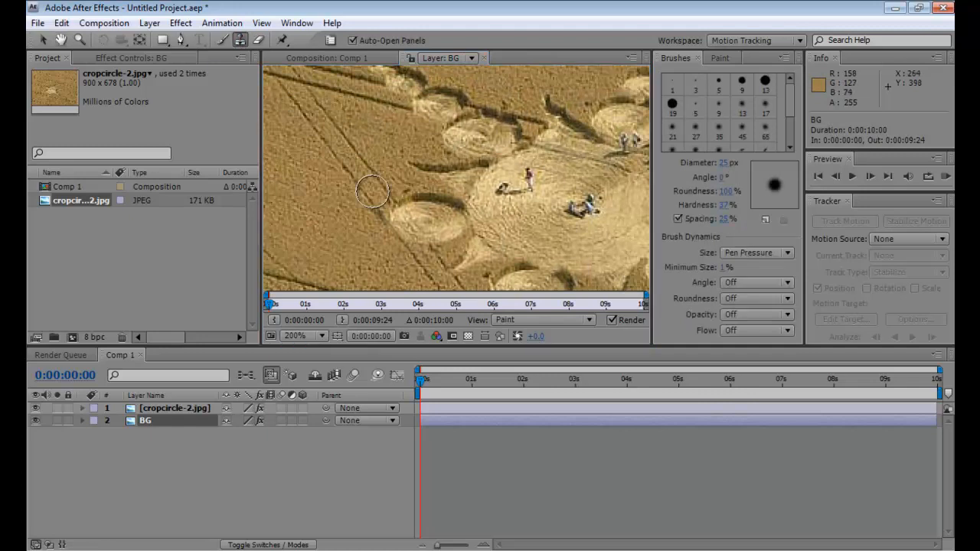
alt+click(335, 156)
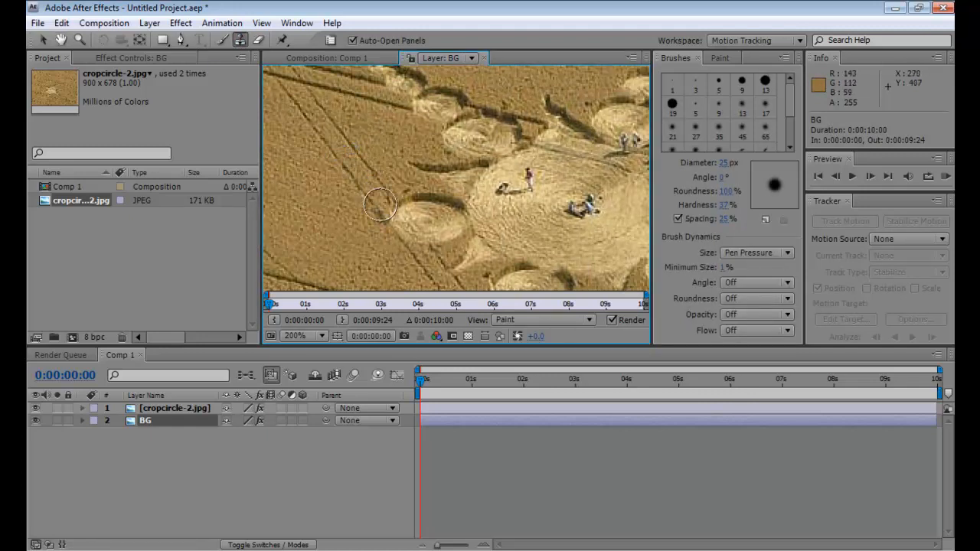
mouse_move(379, 217)
mouse_down()
mouse_move(360, 202)
mouse_move(397, 241)
mouse_up()
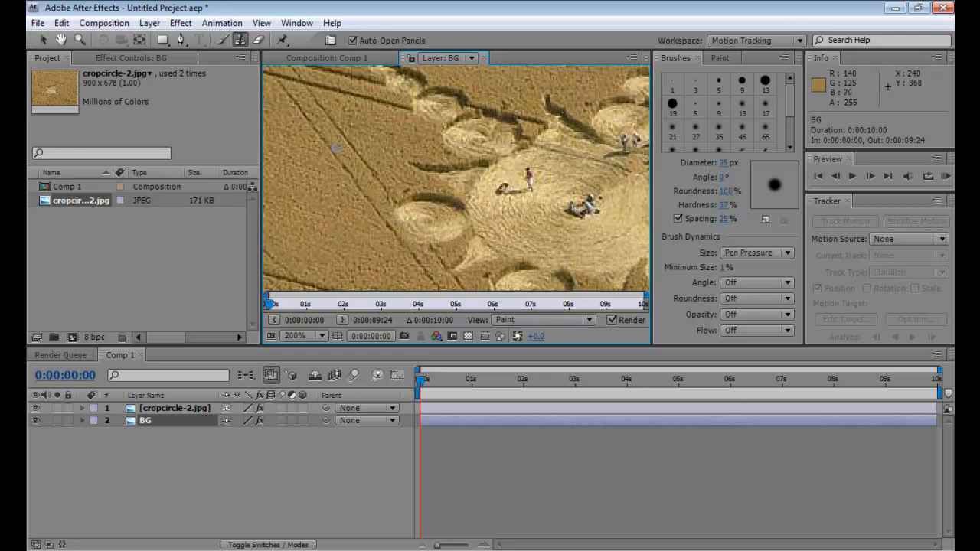
alt+click(345, 138)
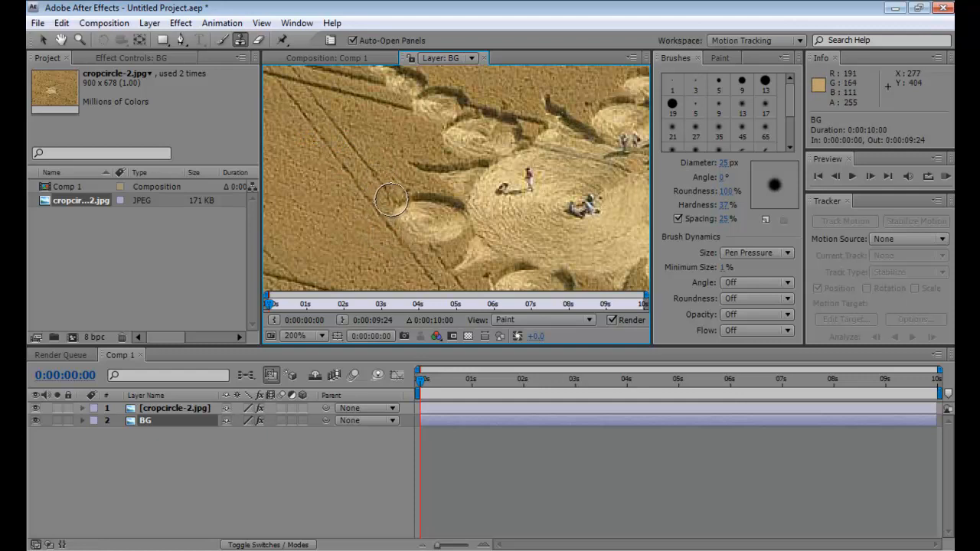
drag(397, 204, 434, 247)
Clone clean crop over the left arm's large inner circle and the pointed spur above it, resampling as needed
mouse_move(394, 160)
mouse_down()
mouse_move(472, 192)
mouse_move(461, 183)
mouse_up()
alt+click(406, 136)
mouse_move(386, 153)
mouse_down()
mouse_move(427, 185)
mouse_move(392, 169)
mouse_up()
click(378, 140)
click(393, 164)
alt+click(399, 155)
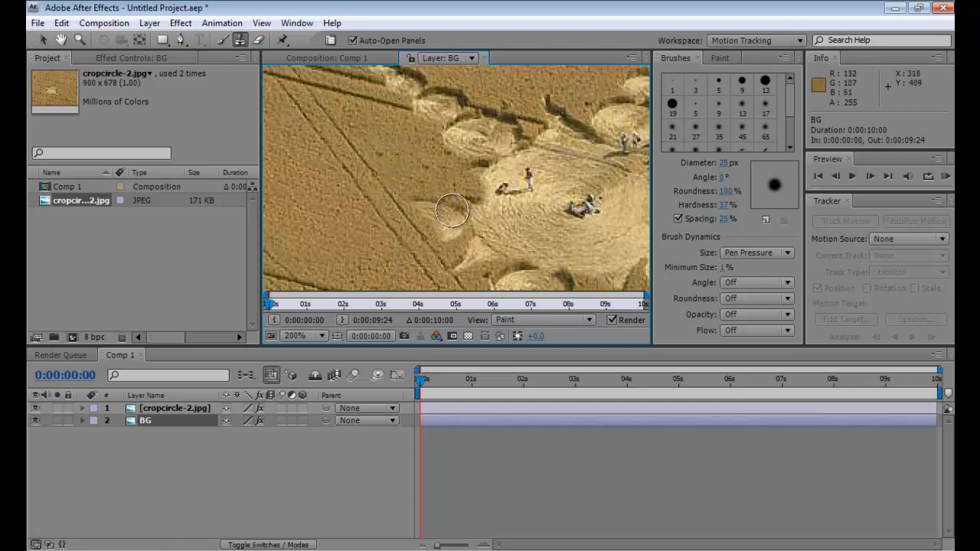
drag(436, 199, 426, 201)
Cycle through the paint tools and return to the Clone Stamp for retouching the formation's right side
scroll(453, 214, down, 1)
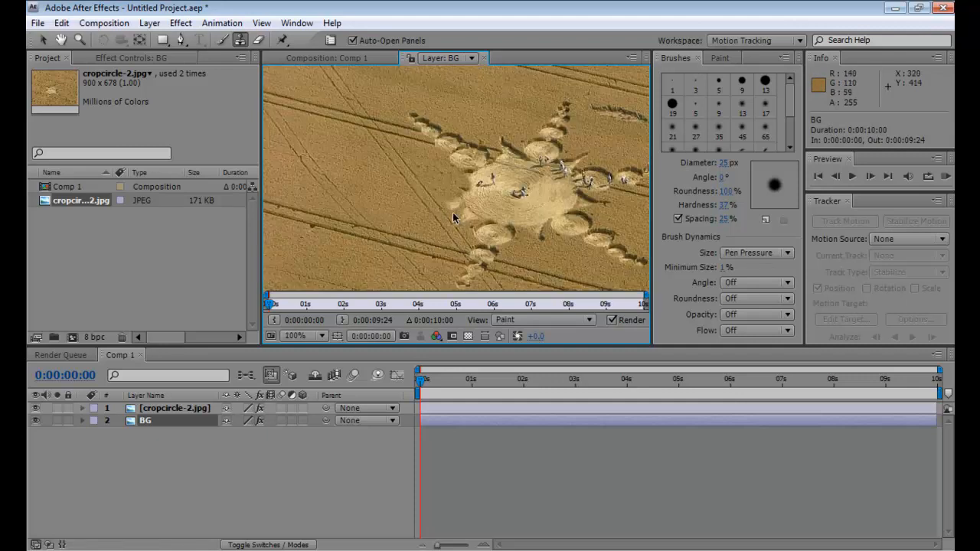
key(space)
drag(471, 220, 279, 105)
mouse_move(409, 140)
mouse_down()
mouse_move(471, 238)
mouse_move(432, 224)
mouse_up()
key(ctrl+b)
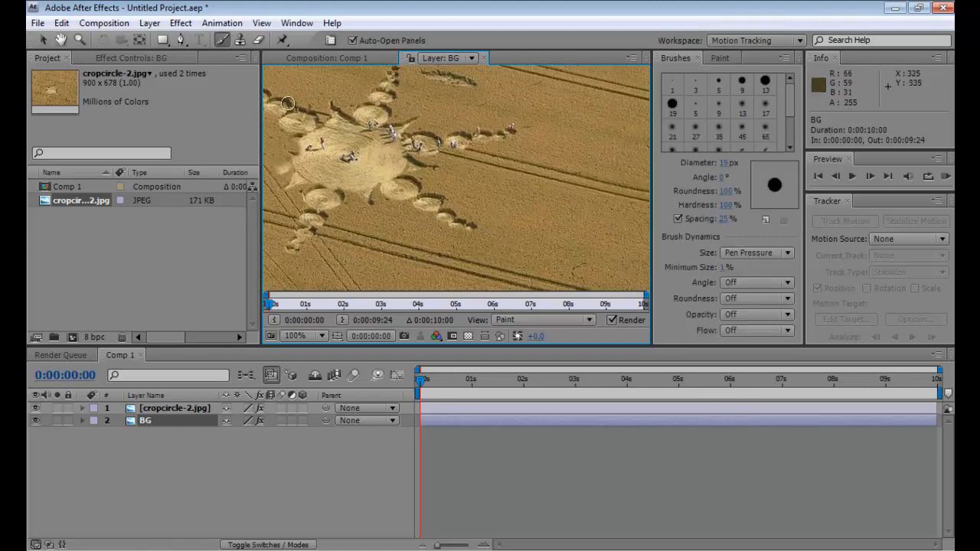
key(ctrl+b)
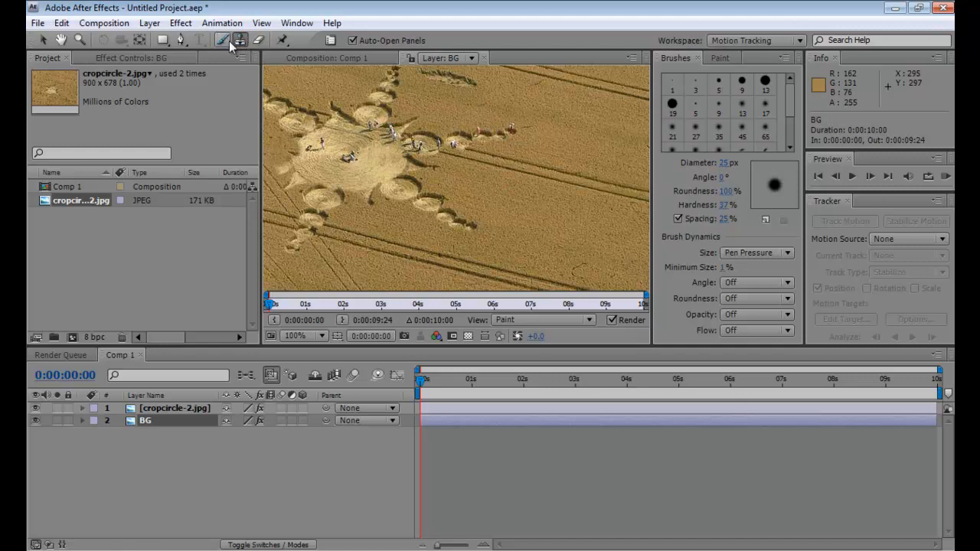
key(ctrl+b)
key(ctrl+b)
key(ctrl+b)
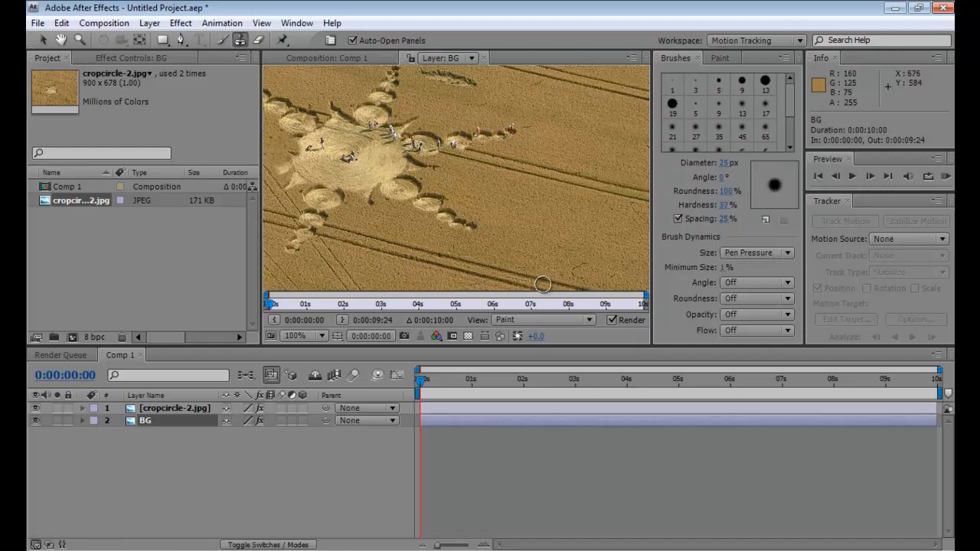
Clone clean crop over the formation's lower-right arm and enlarge the brush to 65 px
alt+click(550, 212)
mouse_move(465, 227)
mouse_down()
mouse_move(492, 232)
mouse_move(418, 199)
mouse_move(448, 227)
mouse_move(446, 205)
mouse_move(423, 196)
mouse_move(528, 220)
mouse_move(422, 189)
mouse_move(382, 201)
mouse_move(407, 182)
mouse_move(399, 205)
mouse_move(368, 206)
mouse_up()
alt+click(543, 220)
ctrl+drag(480, 206, 510, 207)
Clone clean crop over most of the central disc and over the right arm with its people, resampling between strokes
alt+click(534, 236)
mouse_move(364, 178)
mouse_down()
mouse_move(423, 180)
mouse_move(375, 162)
mouse_move(332, 162)
mouse_move(323, 185)
mouse_move(345, 189)
mouse_move(359, 142)
mouse_up()
mouse_move(430, 161)
mouse_down()
mouse_move(376, 138)
mouse_move(362, 146)
mouse_up()
alt+click(438, 188)
drag(422, 124, 379, 116)
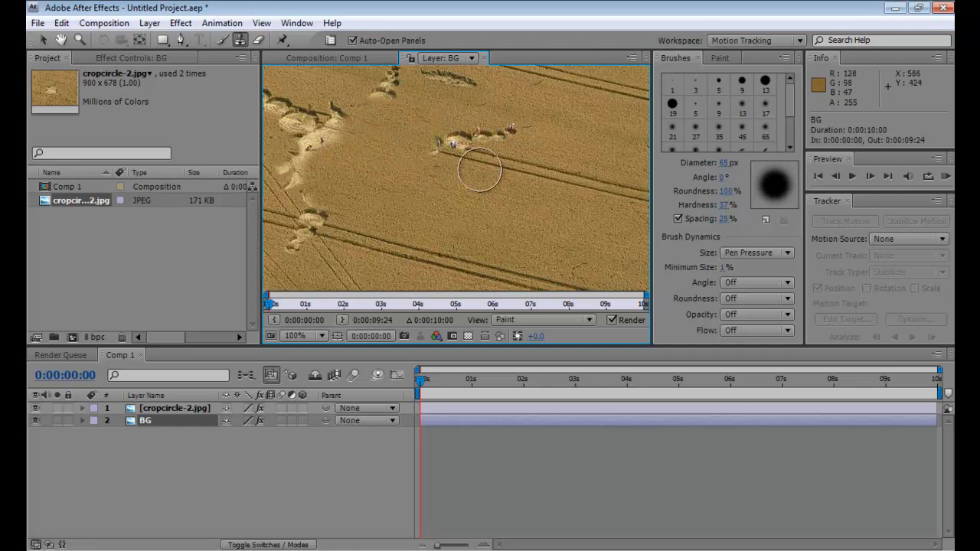
alt+click(497, 213)
mouse_move(435, 147)
mouse_down()
mouse_move(461, 134)
mouse_move(458, 152)
mouse_move(469, 125)
mouse_move(515, 130)
mouse_up()
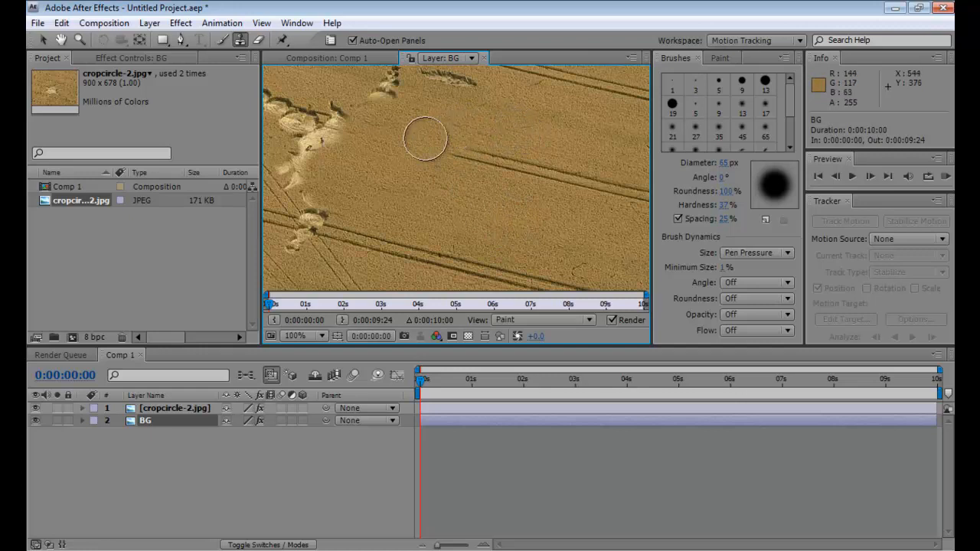
Clone clean crop over the left side of the central disc and the remains of the left arm, resampling the source between strokes
alt+click(408, 182)
mouse_move(325, 203)
mouse_down()
mouse_move(301, 200)
mouse_move(285, 165)
mouse_move(333, 131)
mouse_move(360, 179)
mouse_move(296, 105)
mouse_move(289, 122)
mouse_move(319, 124)
mouse_move(328, 103)
mouse_up()
alt+click(386, 186)
key(space)
mouse_move(373, 126)
mouse_down()
mouse_move(475, 164)
mouse_move(490, 182)
mouse_up()
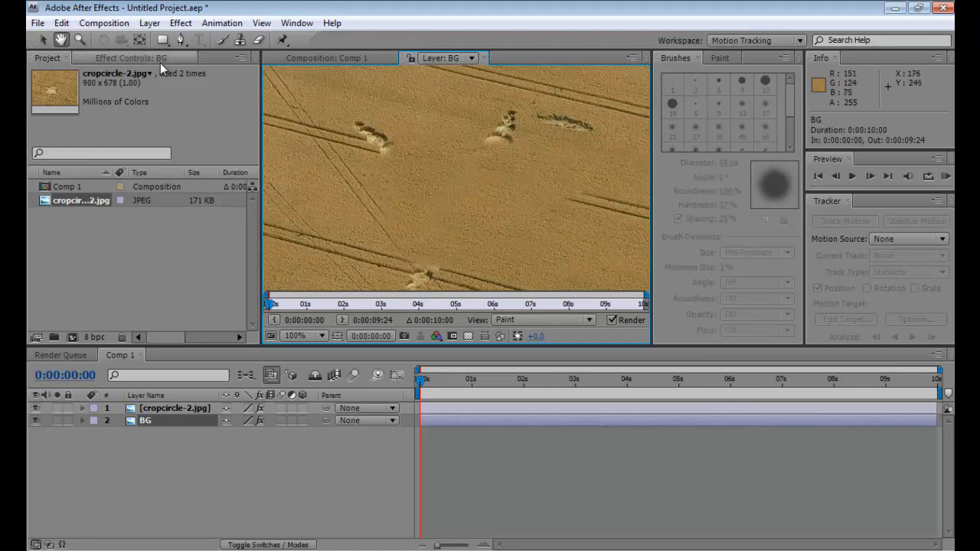
Clone over the remaining tips of the upper and upper-left arms, undoing and repainting the upper-left stroke to continue the tramlines
click(240, 40)
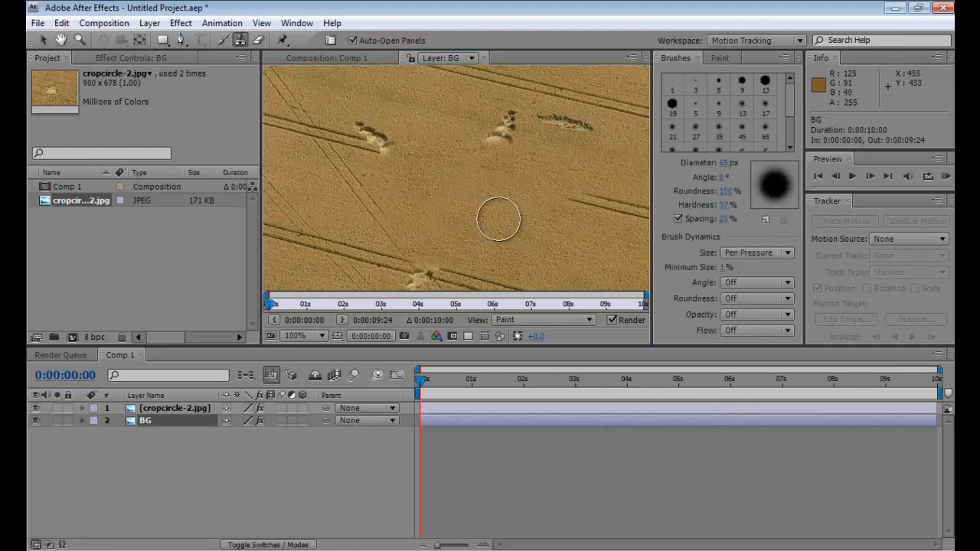
mouse_move(498, 220)
mouse_down()
mouse_move(497, 118)
mouse_move(482, 131)
mouse_move(503, 142)
mouse_move(498, 121)
mouse_move(422, 166)
mouse_move(360, 145)
mouse_move(390, 136)
mouse_move(380, 143)
mouse_move(396, 146)
mouse_up()
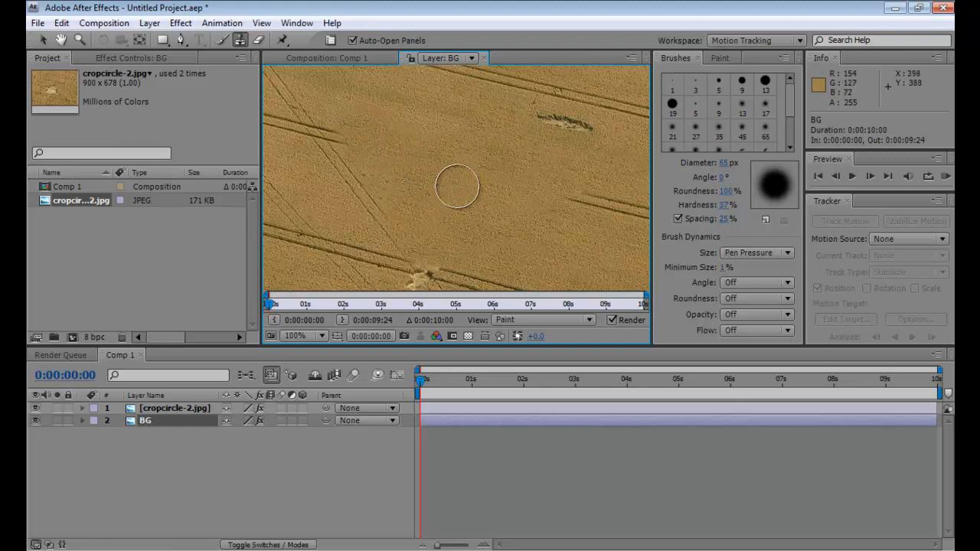
key(ctrl+z)
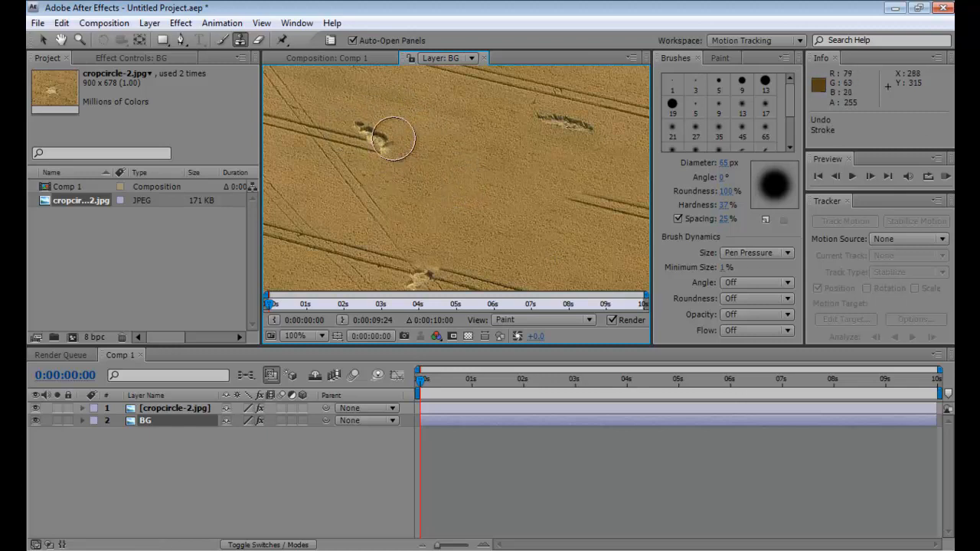
mouse_move(373, 119)
mouse_down()
mouse_move(361, 111)
mouse_move(390, 126)
mouse_move(396, 144)
mouse_up()
drag(395, 142, 370, 122)
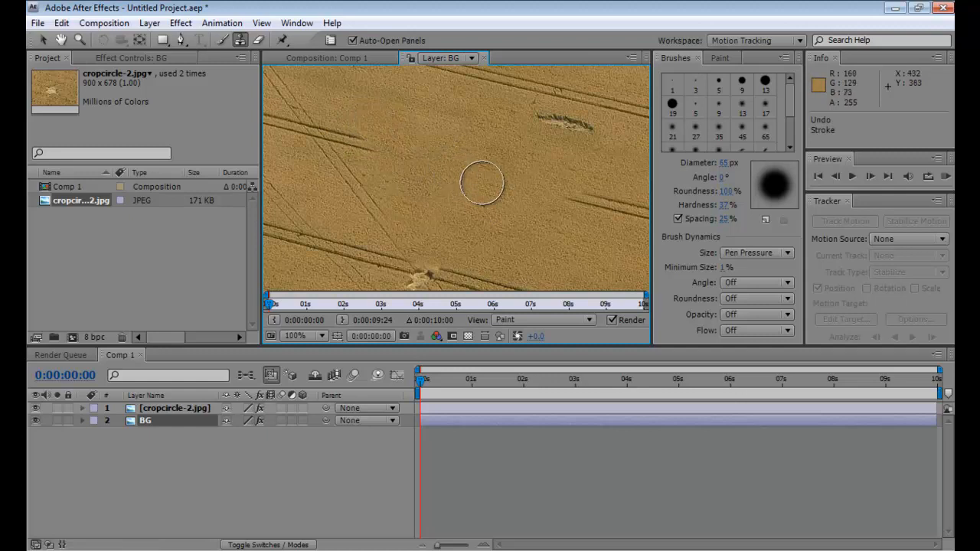
Sample the diagonal track above the lower arm's remnant and reduce the Clone Stamp brush to 27 px
key(h)
drag(494, 221, 490, 149)
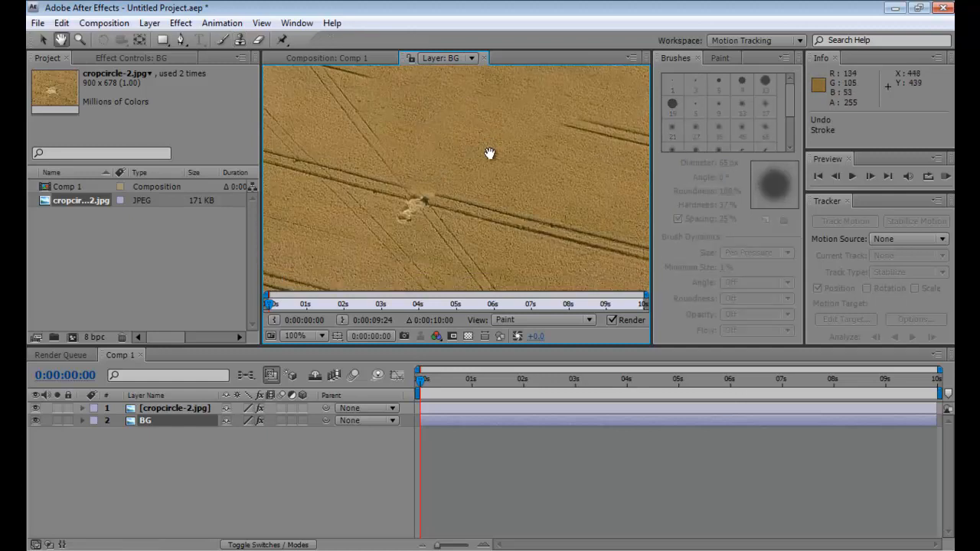
key(ctrl+b)
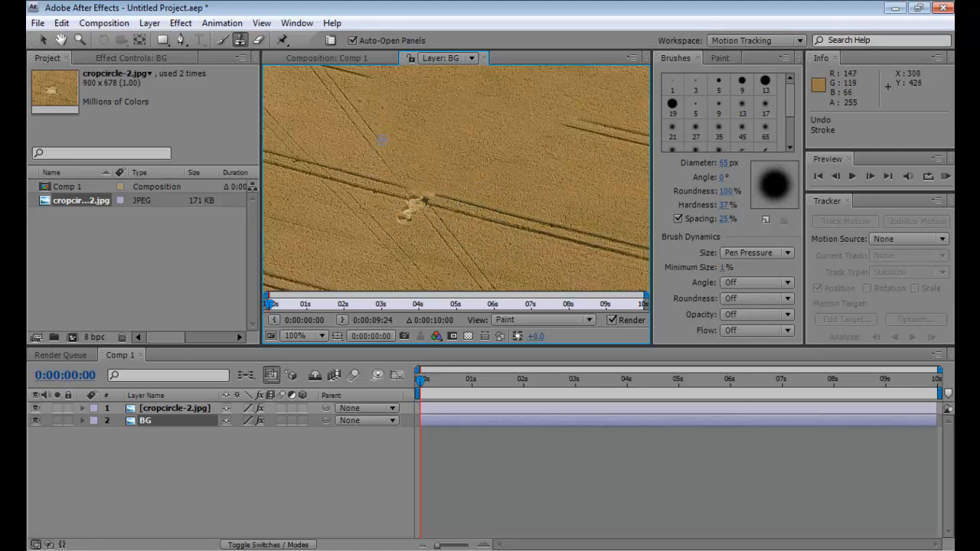
alt+click(339, 97)
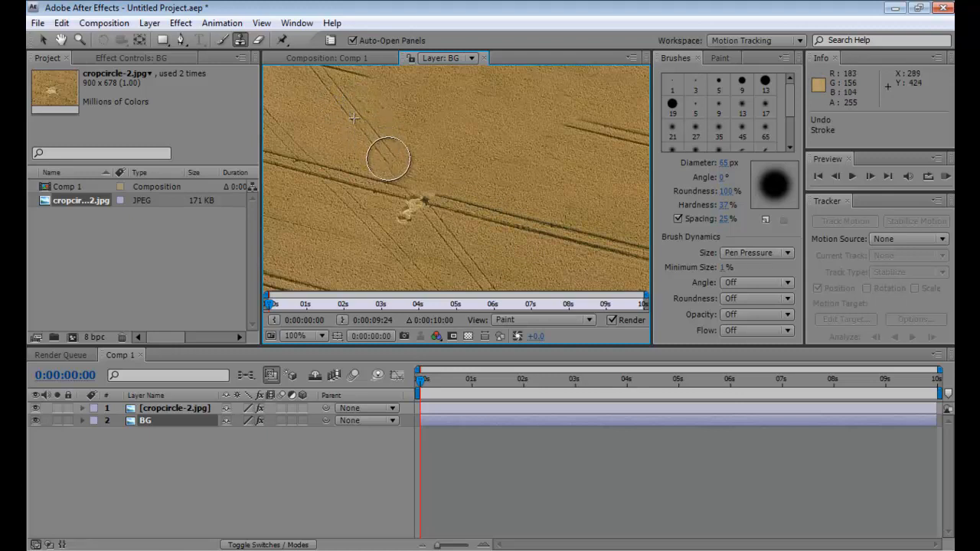
key(period)
key(space)
mouse_move(363, 143)
mouse_down()
mouse_move(466, 169)
mouse_move(530, 252)
mouse_move(455, 165)
mouse_up()
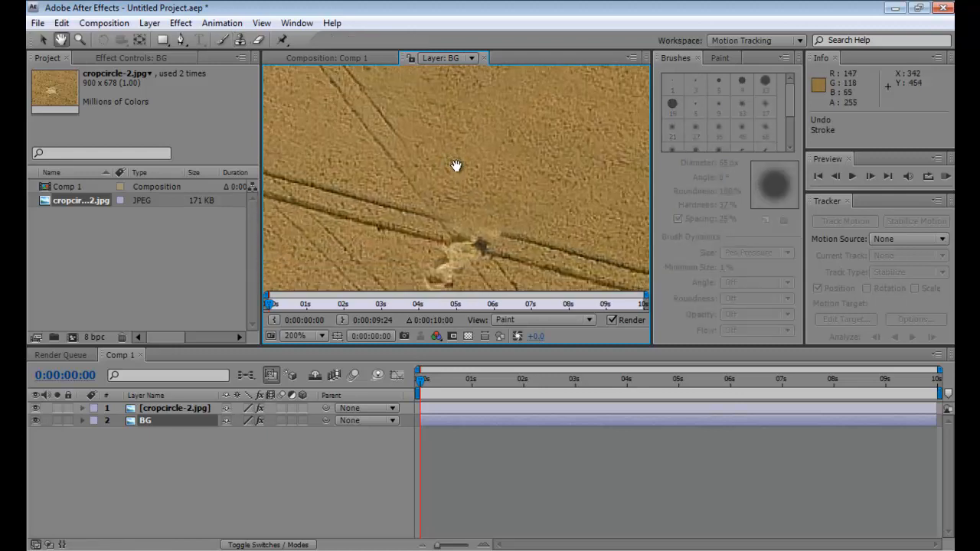
key(comma)
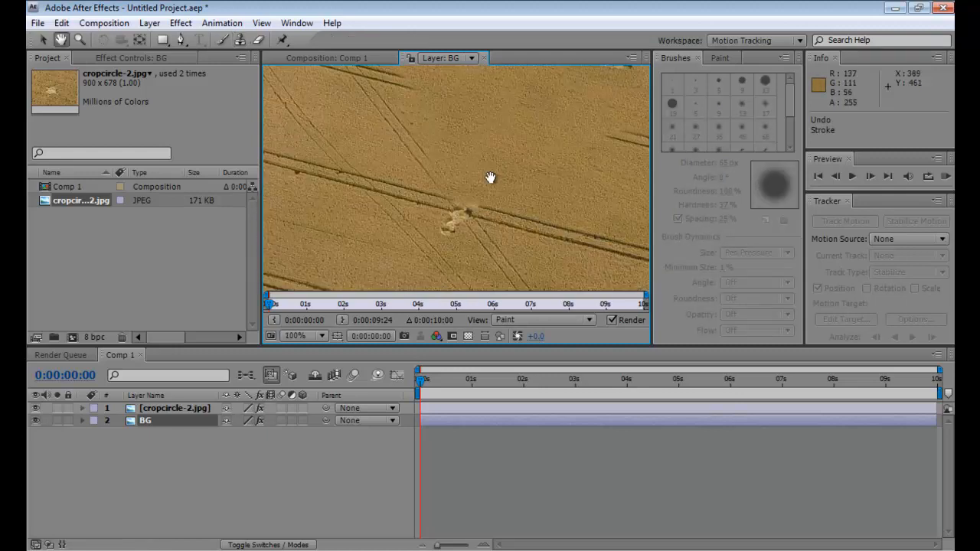
click(240, 40)
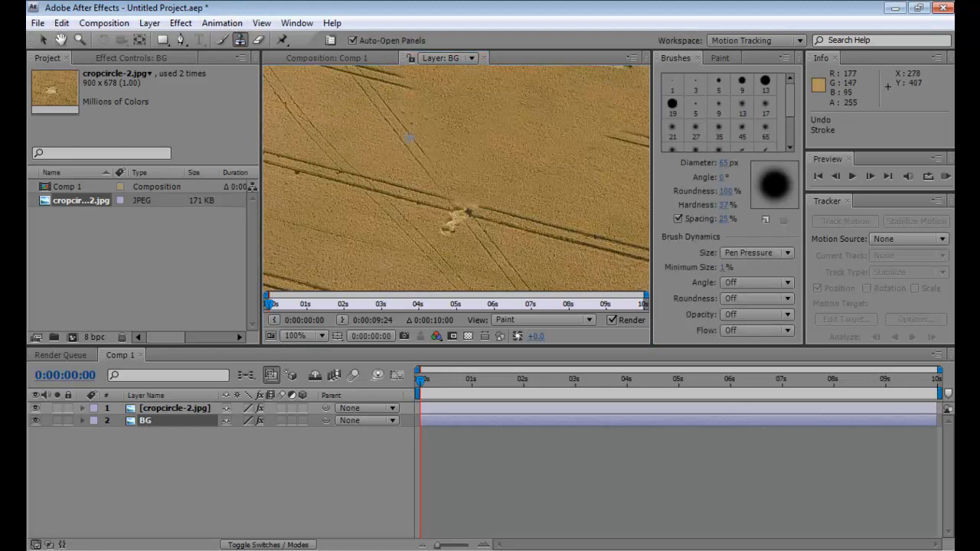
ctrl+drag(409, 138, 406, 136)
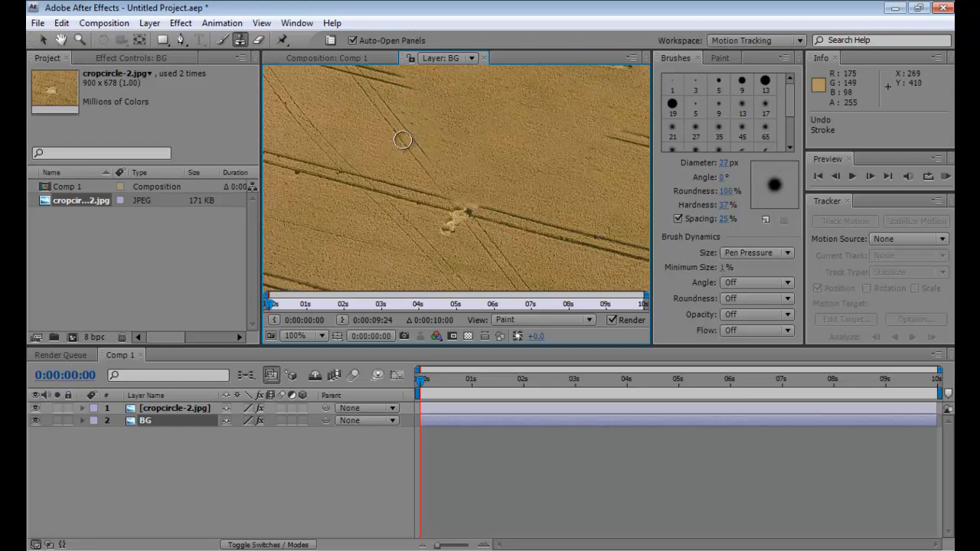
Clone the broken diagonal track down toward the tramlines at the lower arm's remnant, resampling farther up the track
key(period)
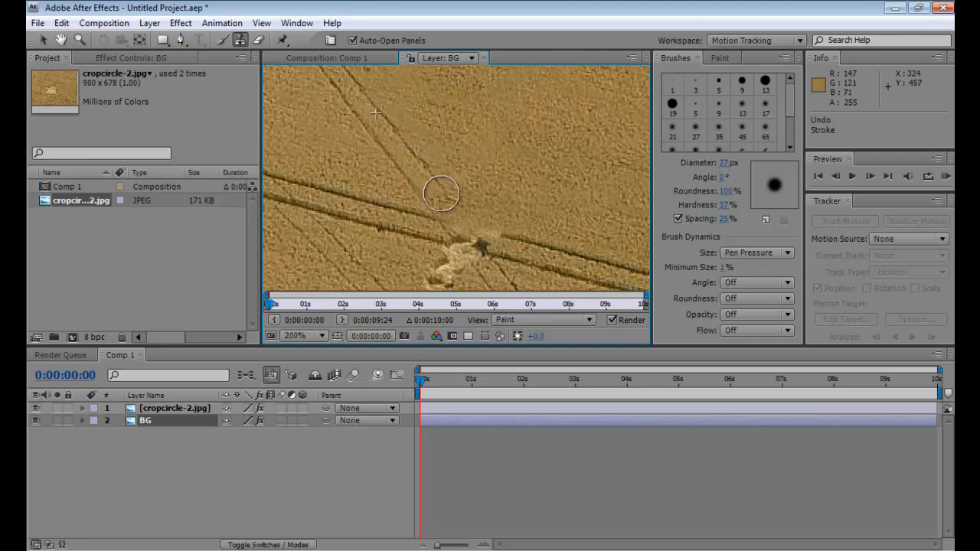
drag(449, 203, 435, 176)
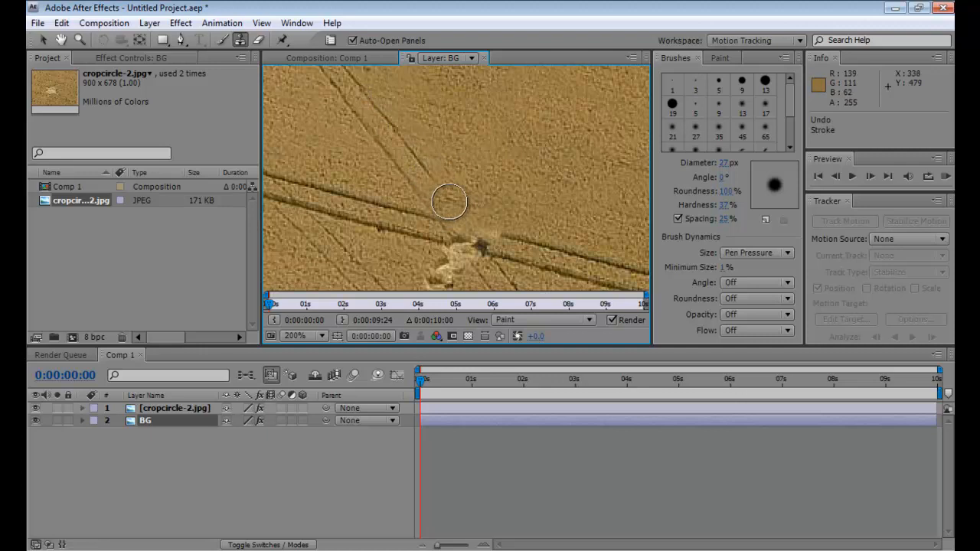
alt+click(373, 102)
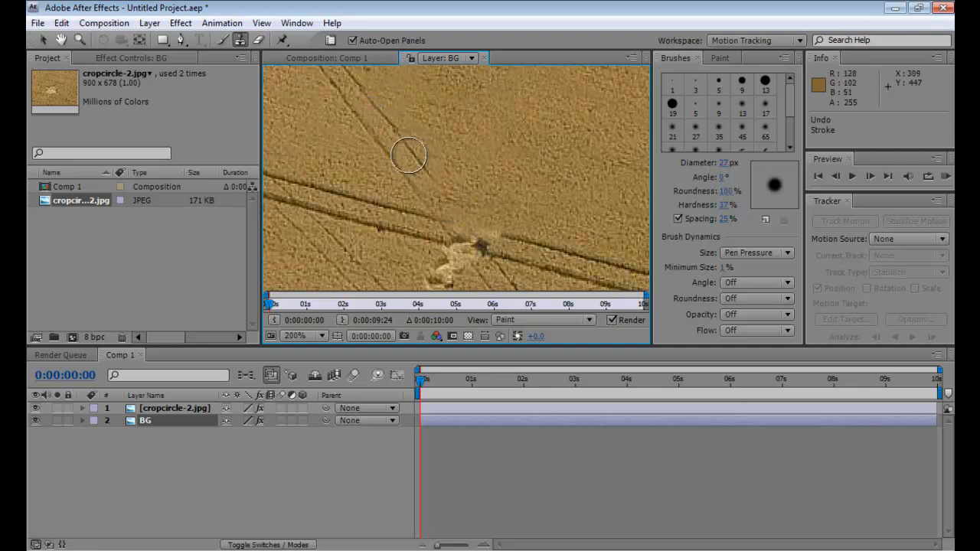
mouse_move(411, 151)
mouse_down()
mouse_move(419, 160)
mouse_move(406, 147)
mouse_up()
Rebuild both tramlines across the top of the lower arm's remnant with cloned strokes sampled from the intact lines
alt+click(385, 120)
mouse_move(435, 177)
mouse_down()
mouse_move(441, 218)
mouse_move(488, 230)
mouse_up()
alt+click(355, 198)
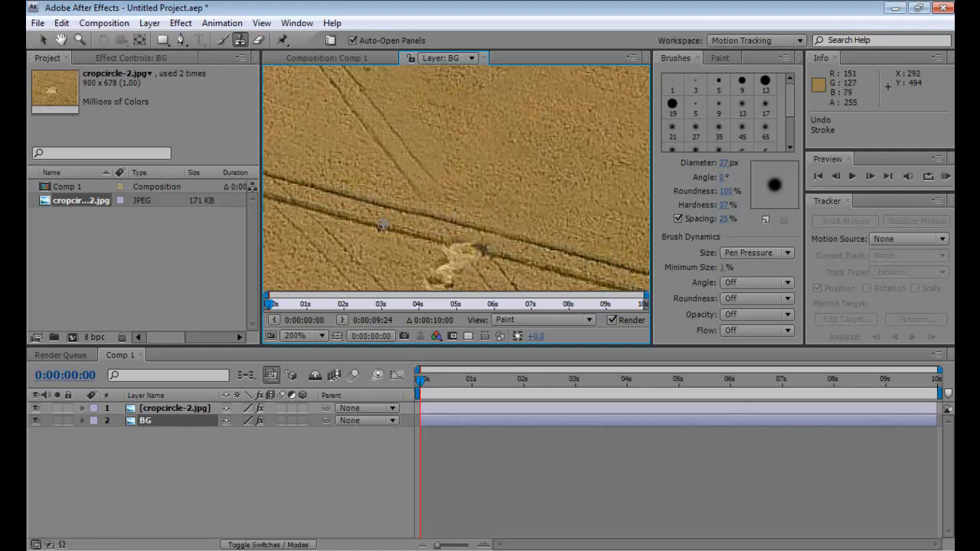
alt+click(383, 227)
drag(448, 245, 445, 245)
mouse_move(428, 240)
mouse_down()
mouse_move(451, 257)
mouse_move(448, 241)
mouse_move(486, 253)
mouse_up()
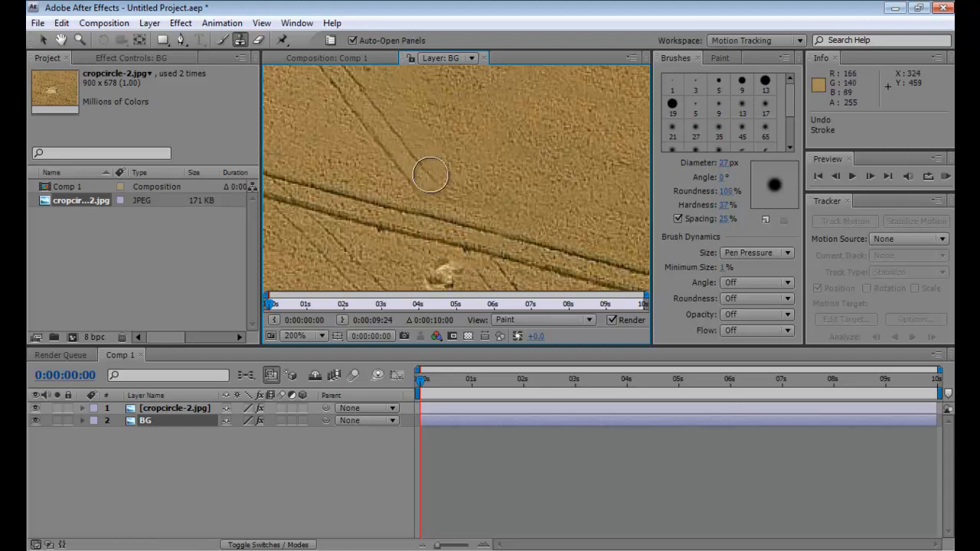
Clone clean crop over the last pale patch of the lower arm just below the tramlines
key(h)
key(comma)
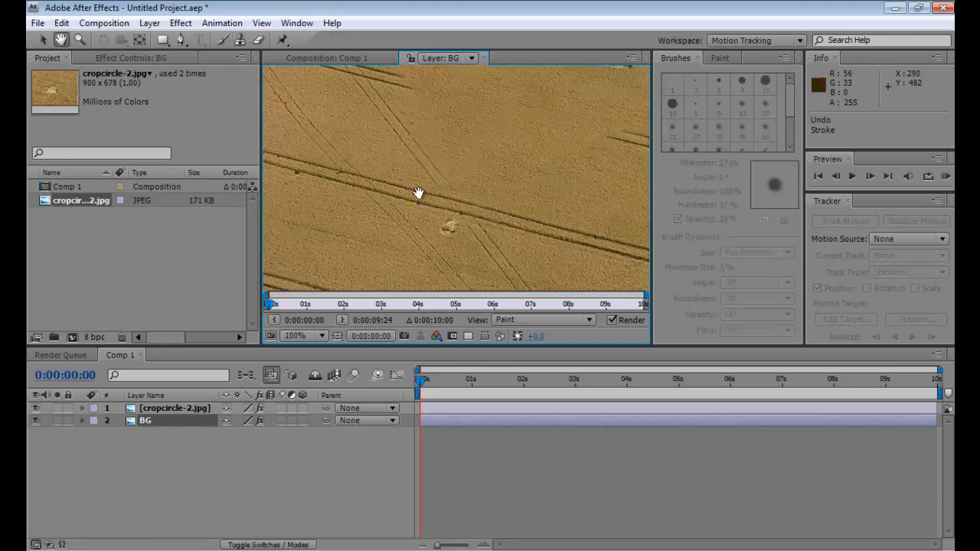
key(period)
drag(490, 226, 433, 145)
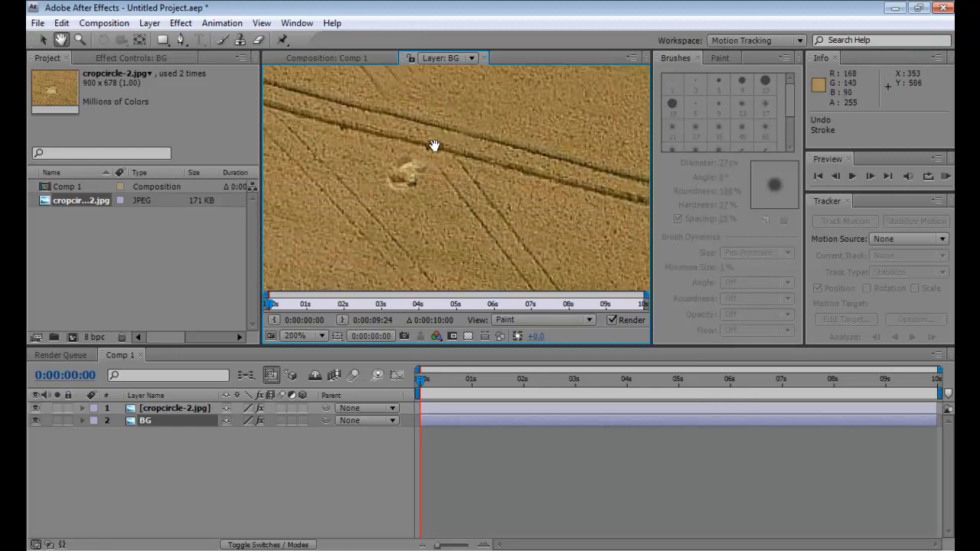
key(ctrl+b)
alt+click(452, 241)
drag(399, 179, 407, 176)
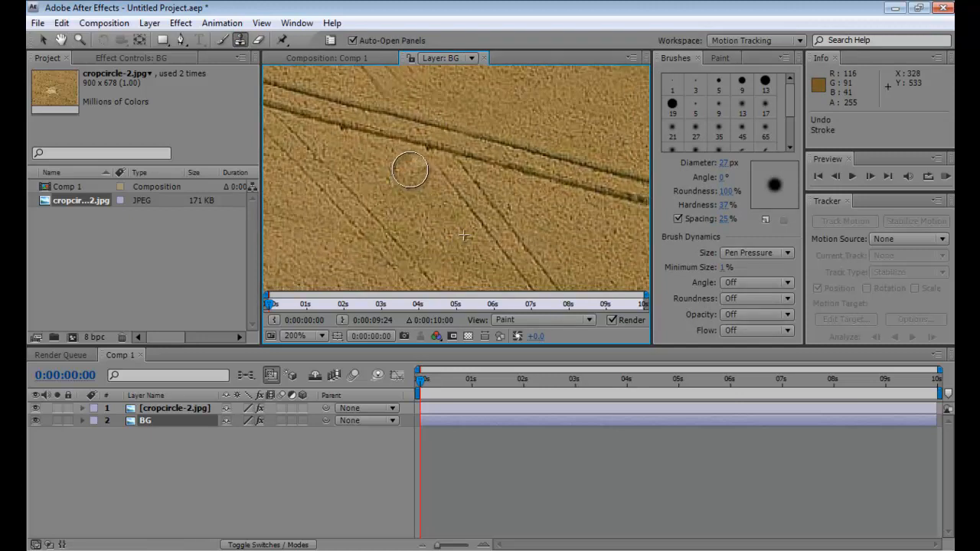
Use the Clone Stamp to extend the diagonal track until it meets the upper rebuilt tramline
scroll(411, 176, down, 2)
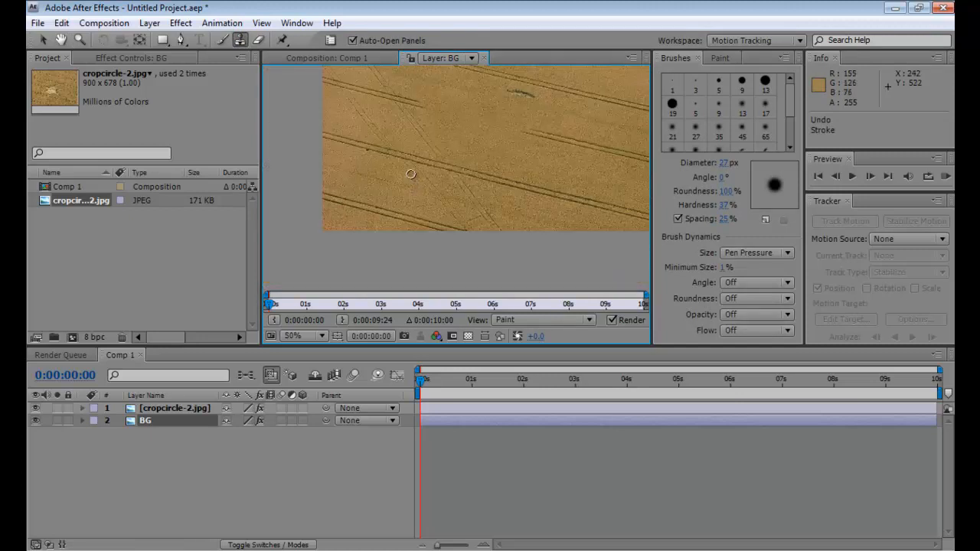
scroll(411, 169, up, 1)
key(space)
drag(431, 146, 429, 166)
scroll(466, 234, up, 1)
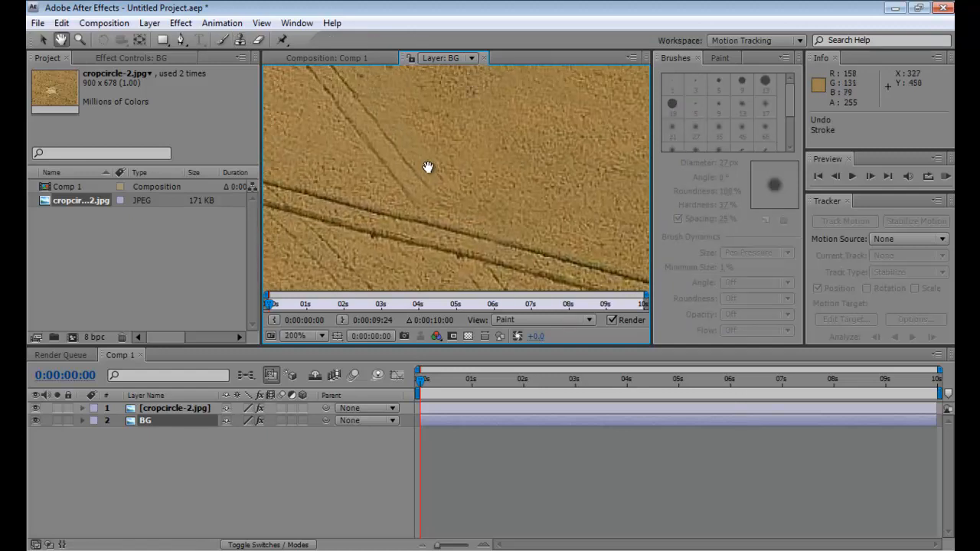
click(239, 42)
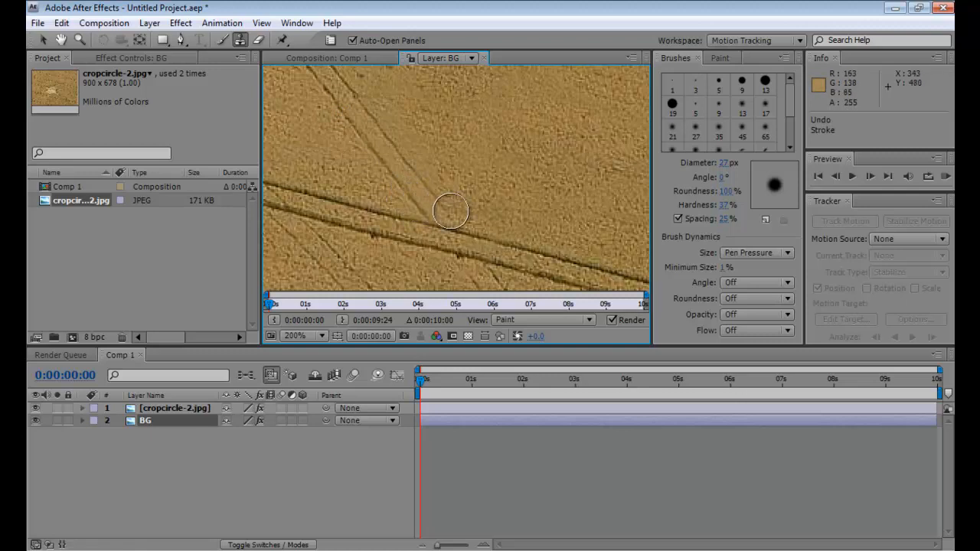
scroll(494, 216, down, 1)
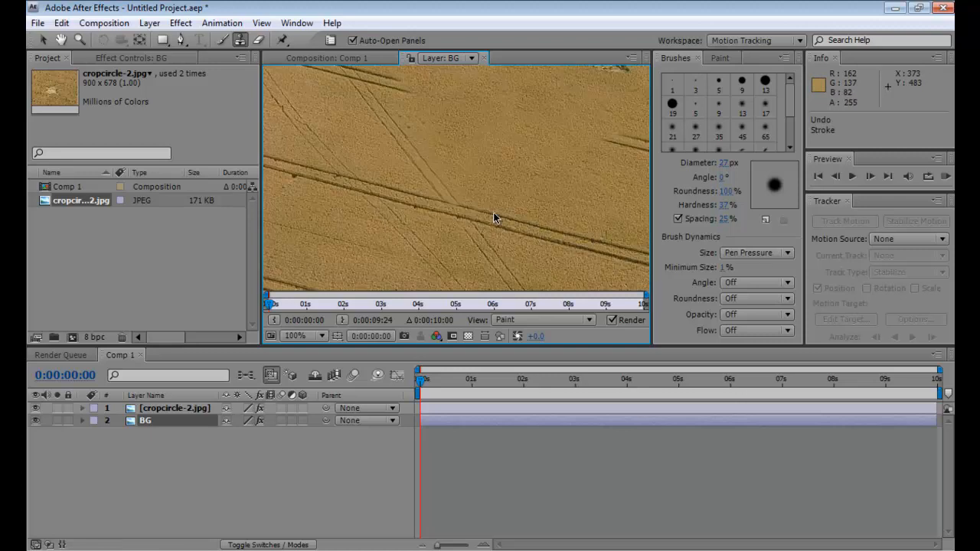
scroll(493, 212, down, 1)
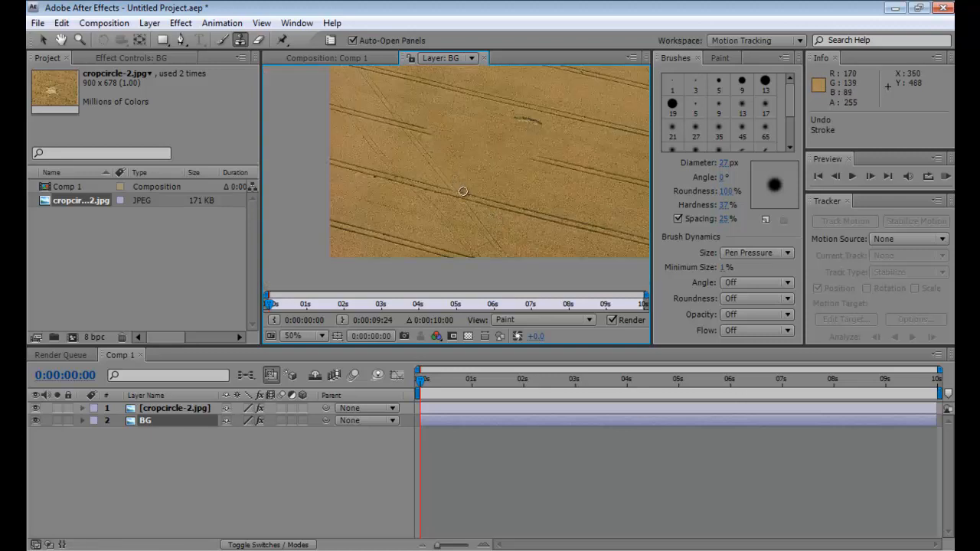
Clone the missing stretch of tramlines across the middle of the field to join the two broken ends
key(h)
mouse_move(503, 199)
mouse_down()
mouse_move(458, 203)
mouse_move(459, 188)
mouse_up()
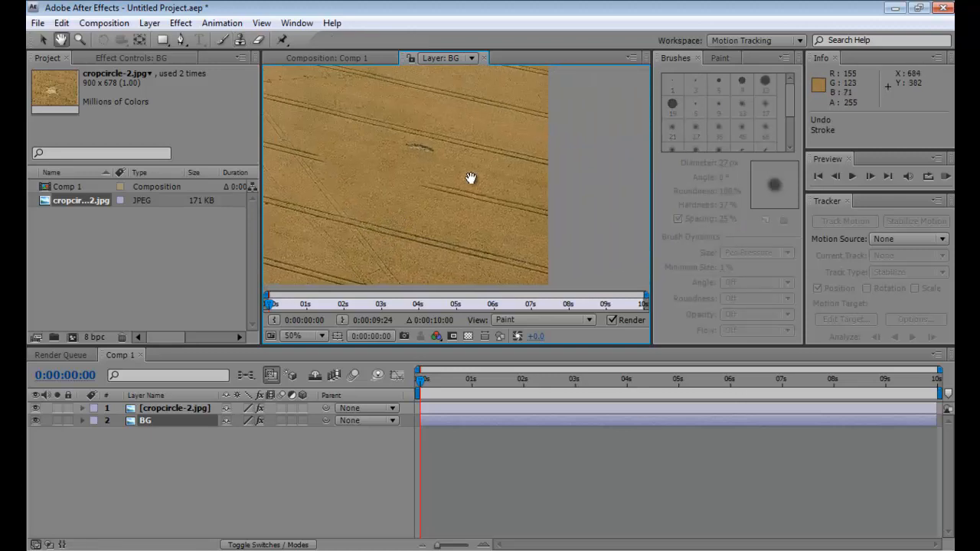
click(240, 40)
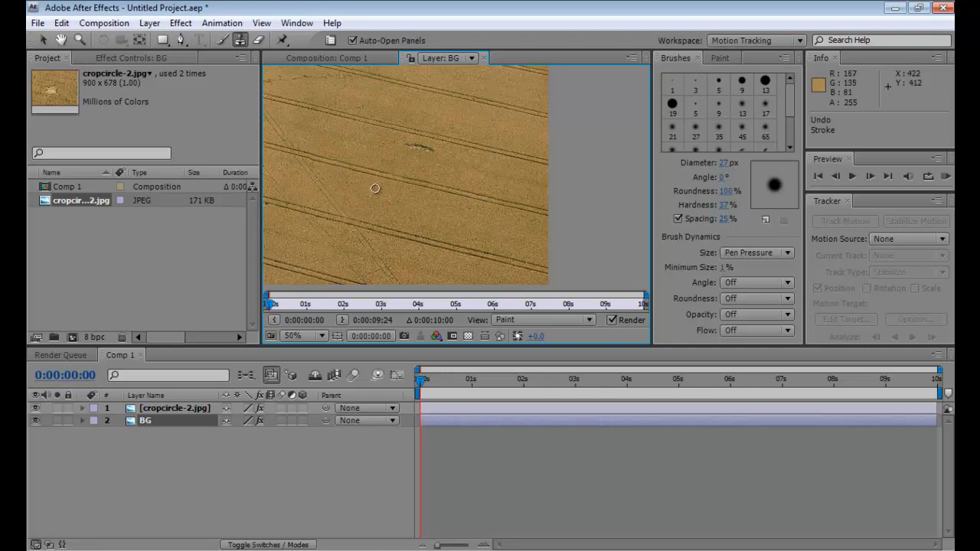
Compare the retouched BG with the original photo in Comp 1 by repeatedly hiding and showing the cropcircle-2.jpg layer
key(h)
drag(372, 175, 462, 201)
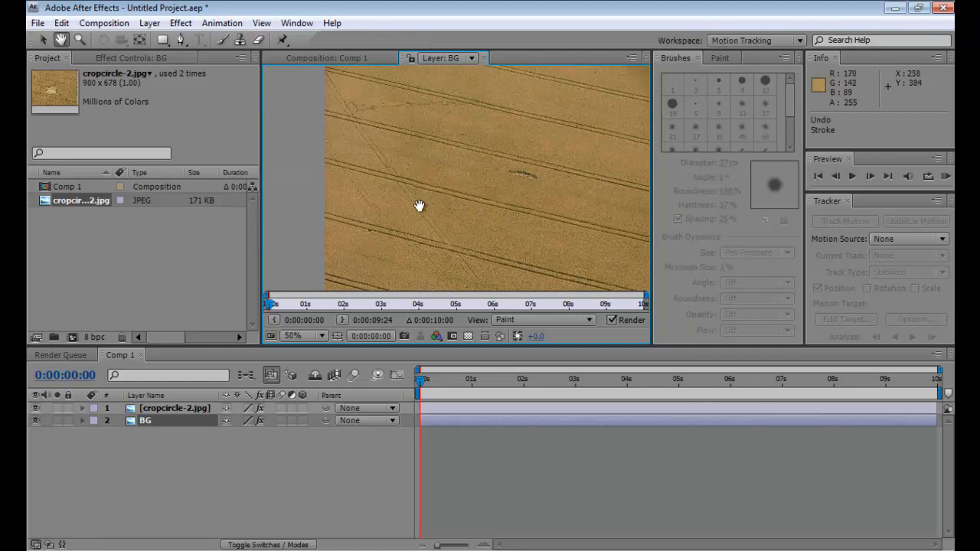
scroll(420, 205, down, 2)
scroll(420, 205, up, 2)
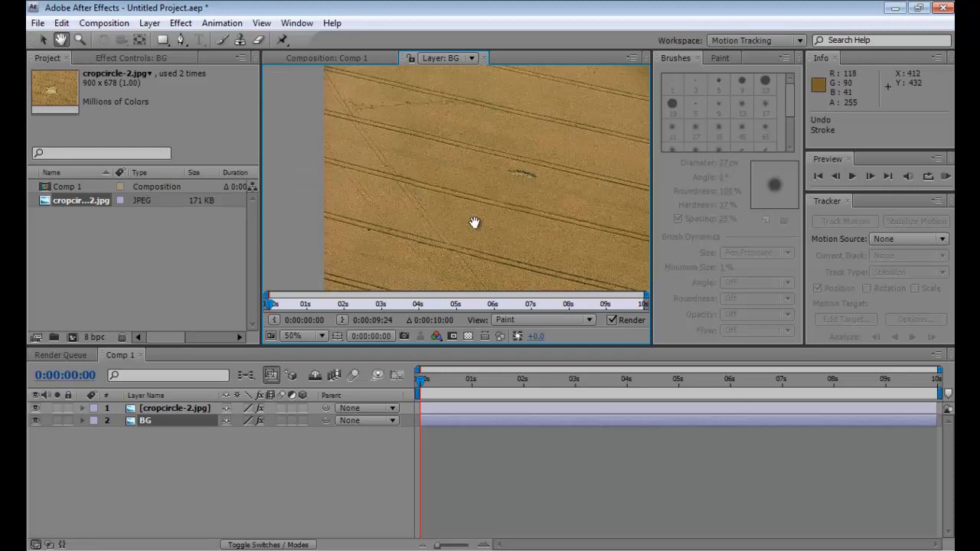
click(356, 59)
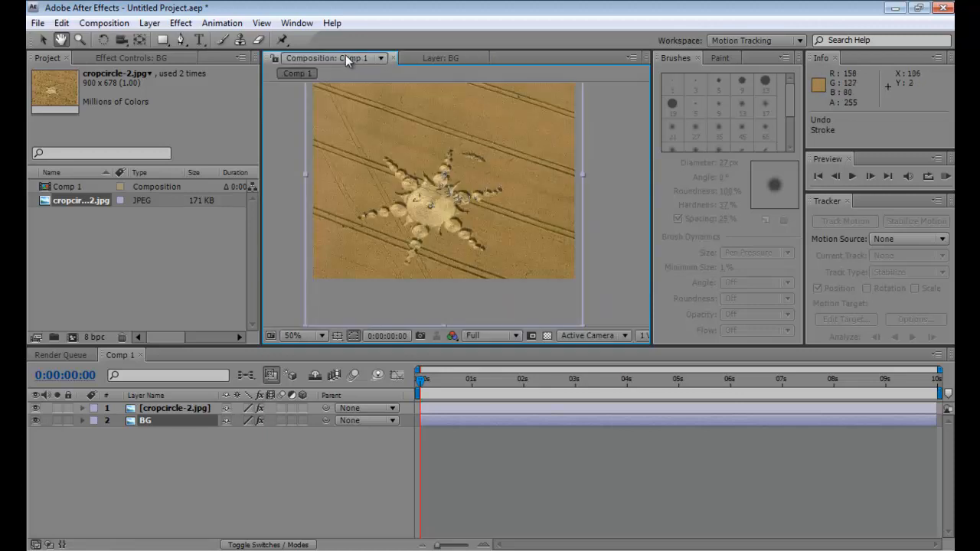
key(v)
click(34, 408)
click(35, 409)
click(34, 409)
click(34, 409)
click(35, 409)
click(35, 409)
click(35, 409)
click(35, 409)
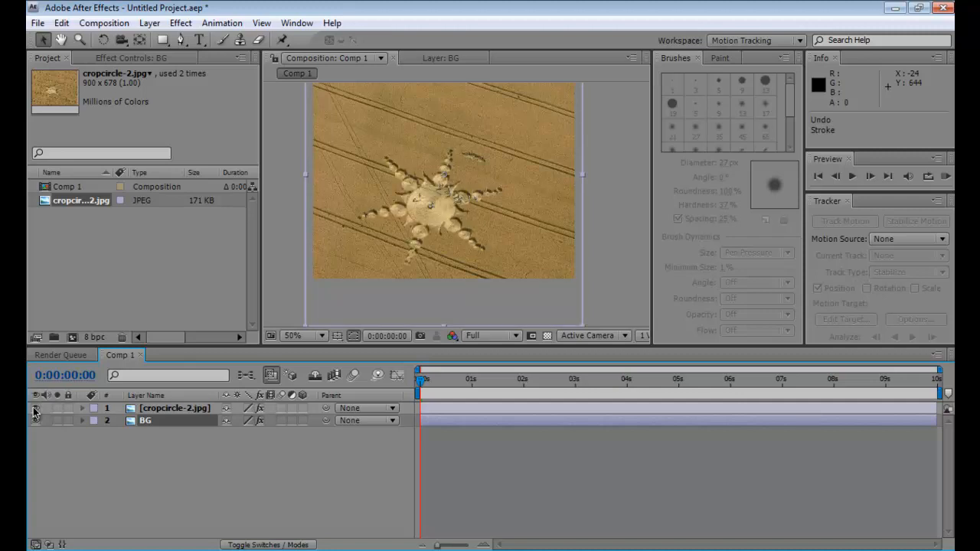
click(34, 409)
click(35, 409)
click(35, 409)
click(34, 409)
scroll(433, 205, up, 3)
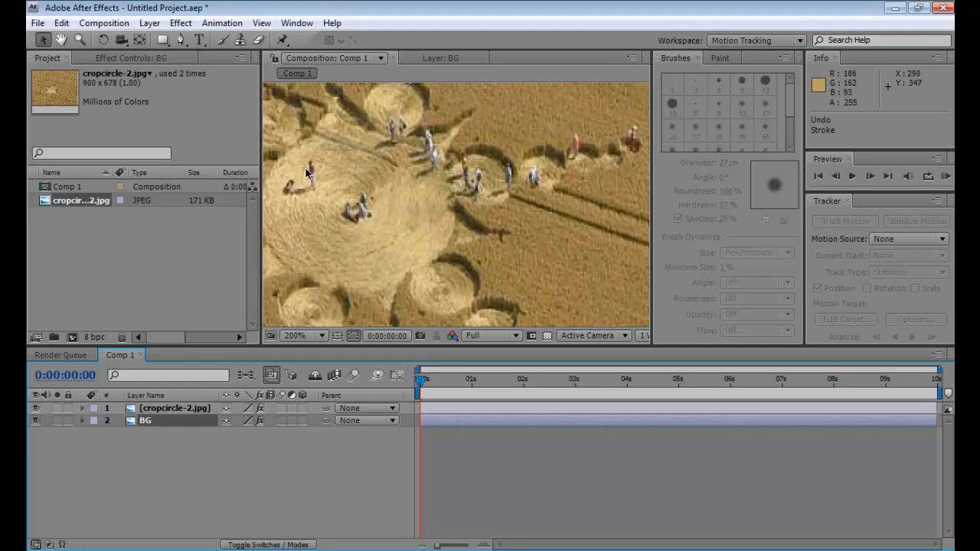
scroll(305, 172, down, 2)
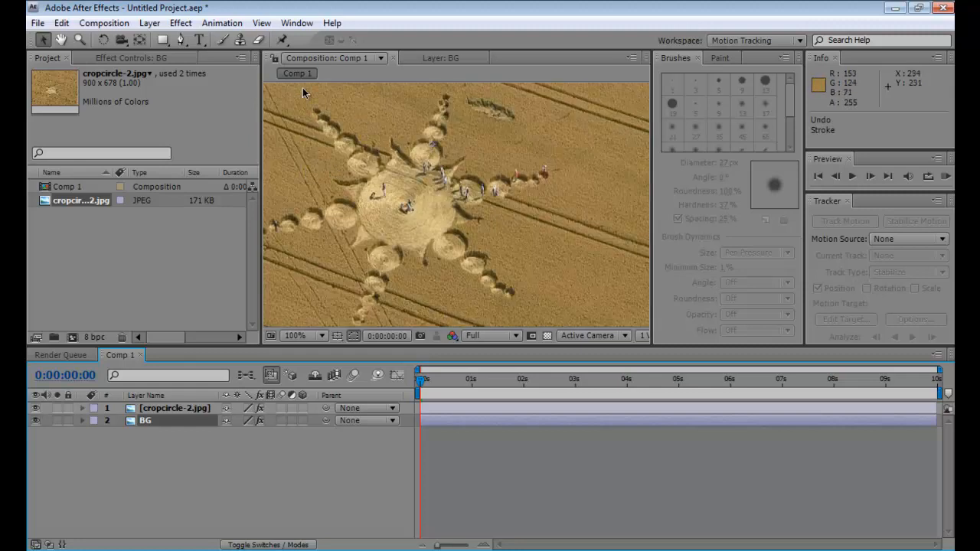
Rename the cropcircle-2.jpg layer as Bottom
click(184, 408)
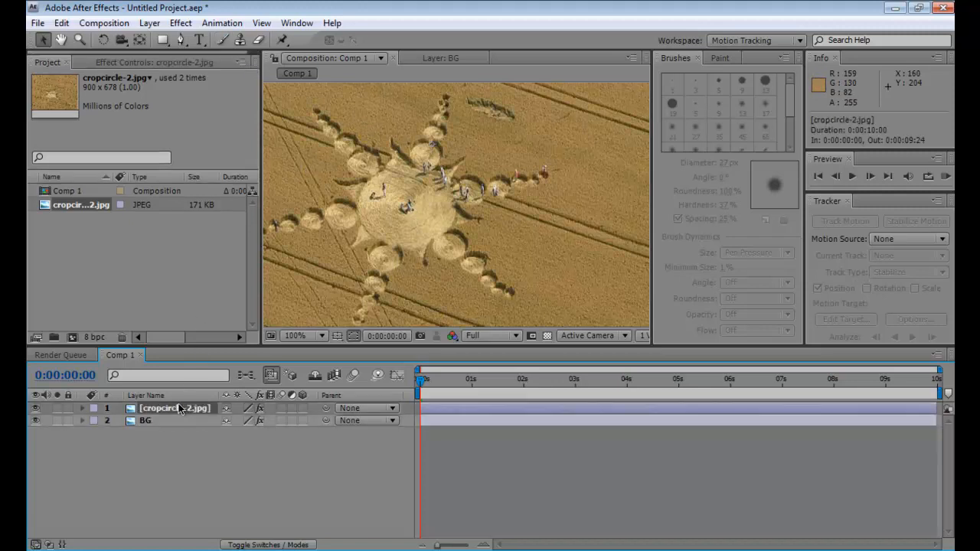
key(Return)
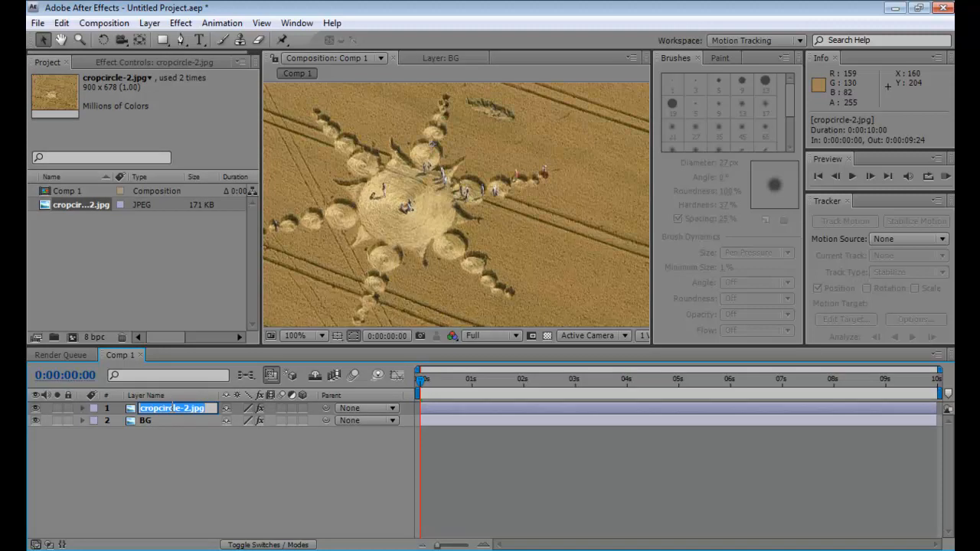
text(Bott)
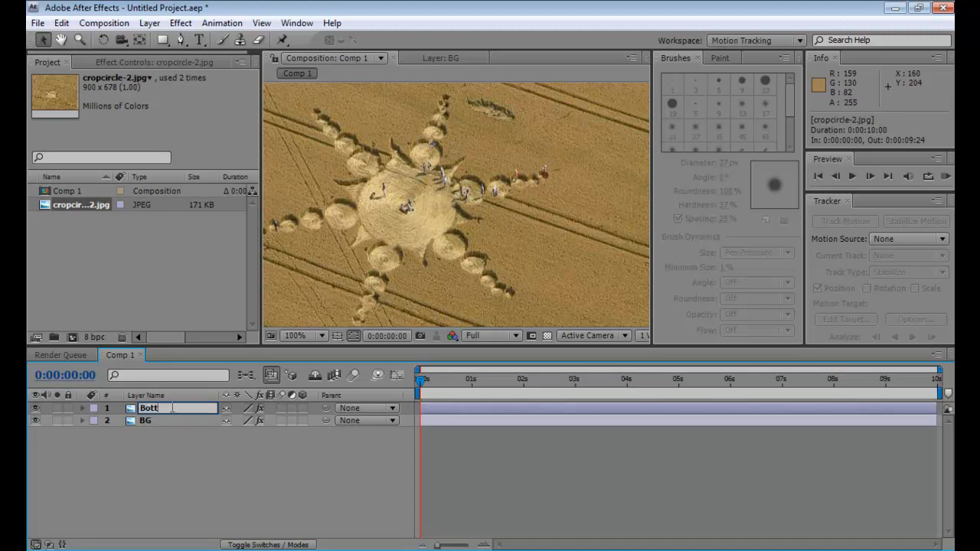
text(om)
key(Return)
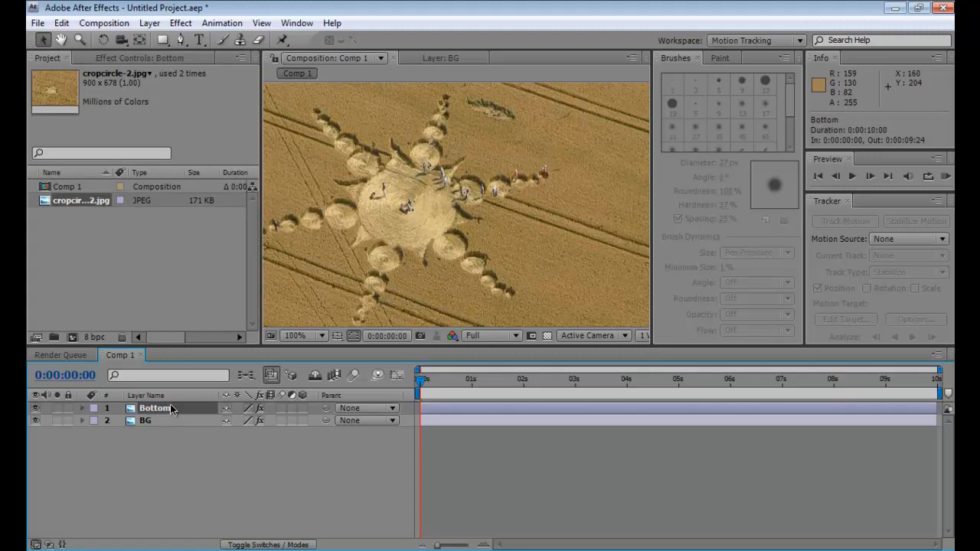
Name the layer above BG Crop Circle
key(Return)
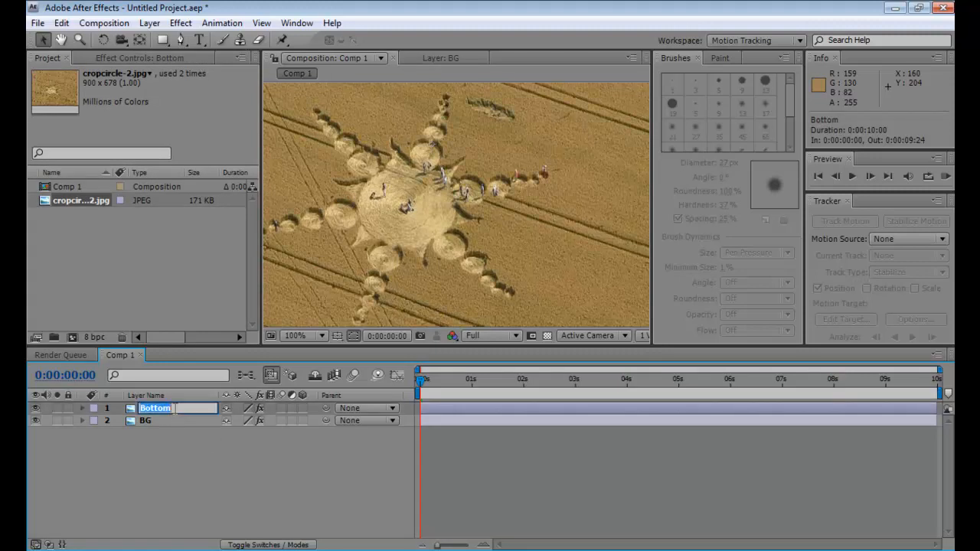
text(Cro)
key(Return)
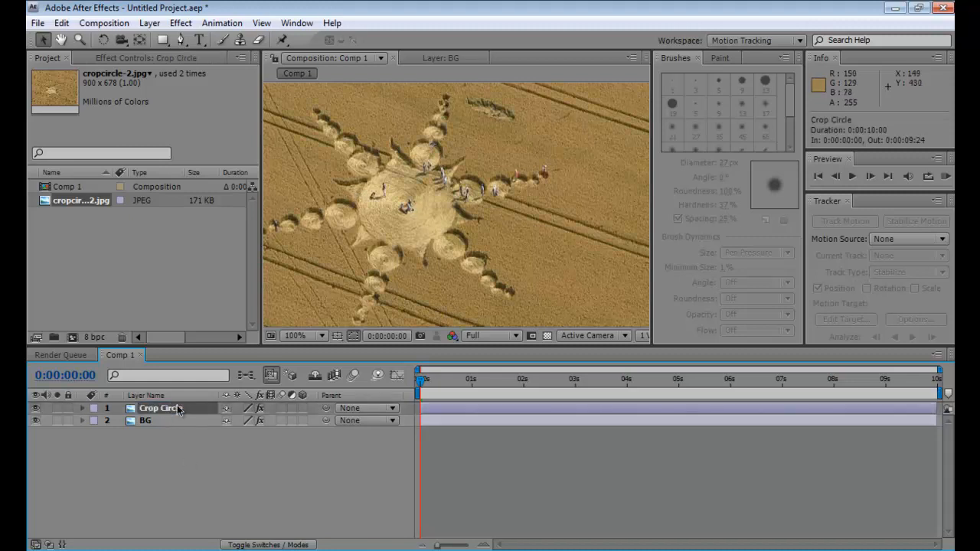
Use the Clone Stamp on the Crop Circle layer to cover the people on the central disc and its adjoining circles with flattened crop
double_click(177, 410)
click(240, 40)
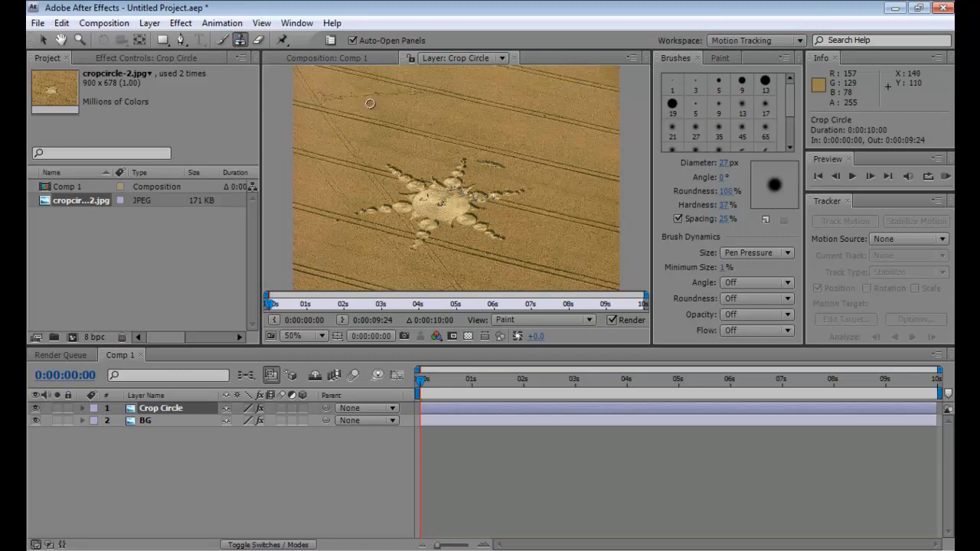
scroll(519, 238, up, 3)
alt+click(472, 252)
key(space)
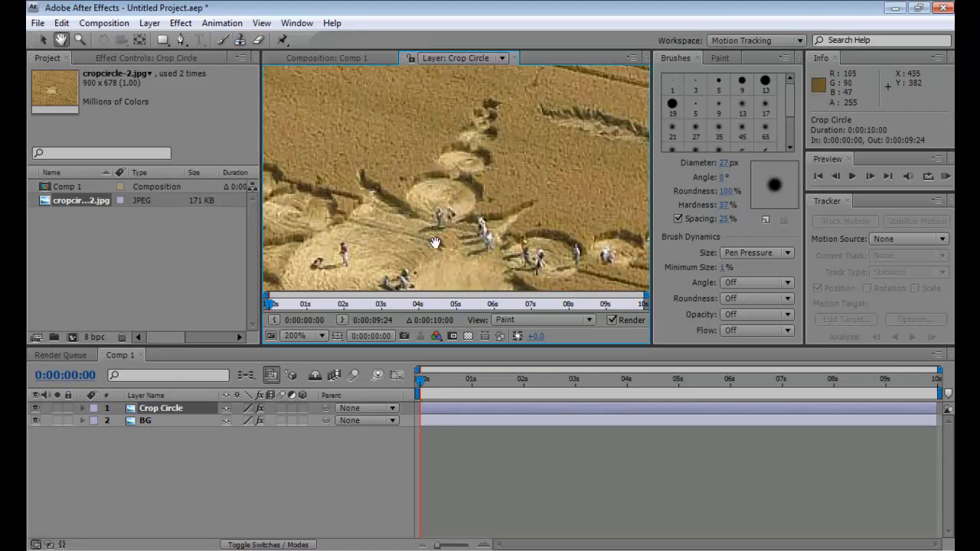
drag(476, 147, 518, 46)
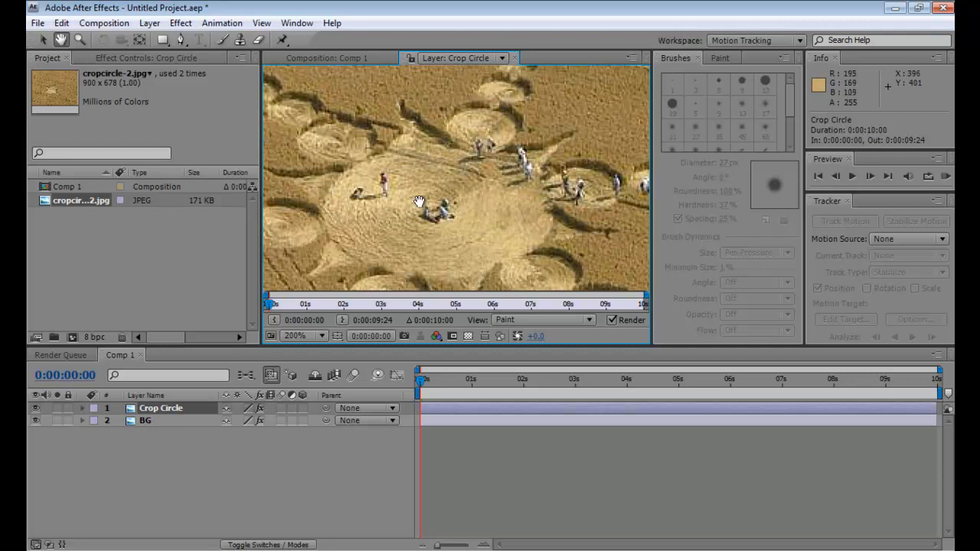
click(179, 40)
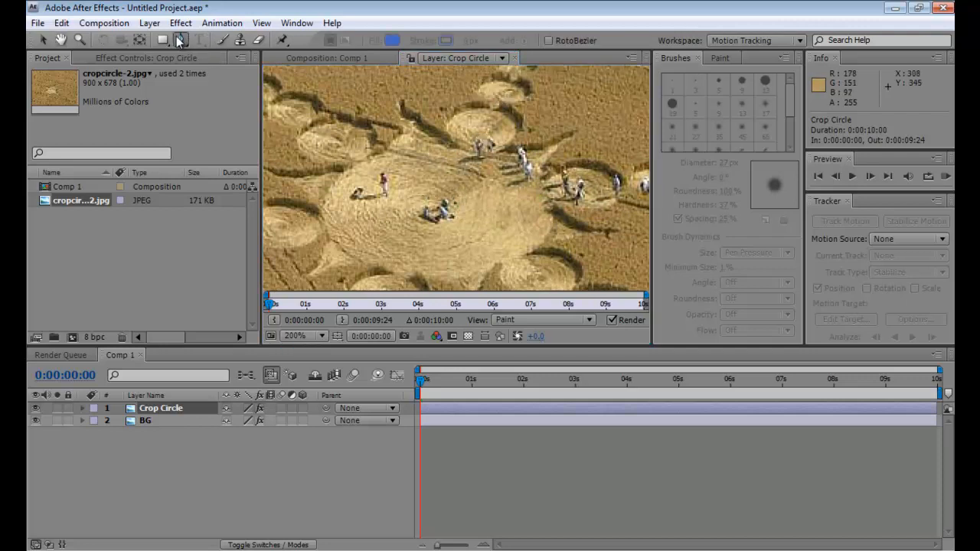
click(240, 39)
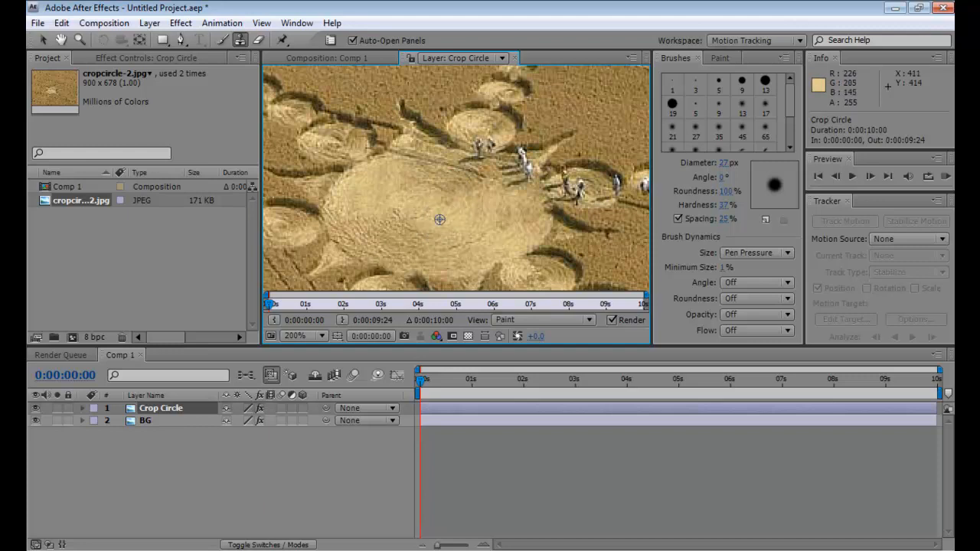
drag(479, 150, 434, 165)
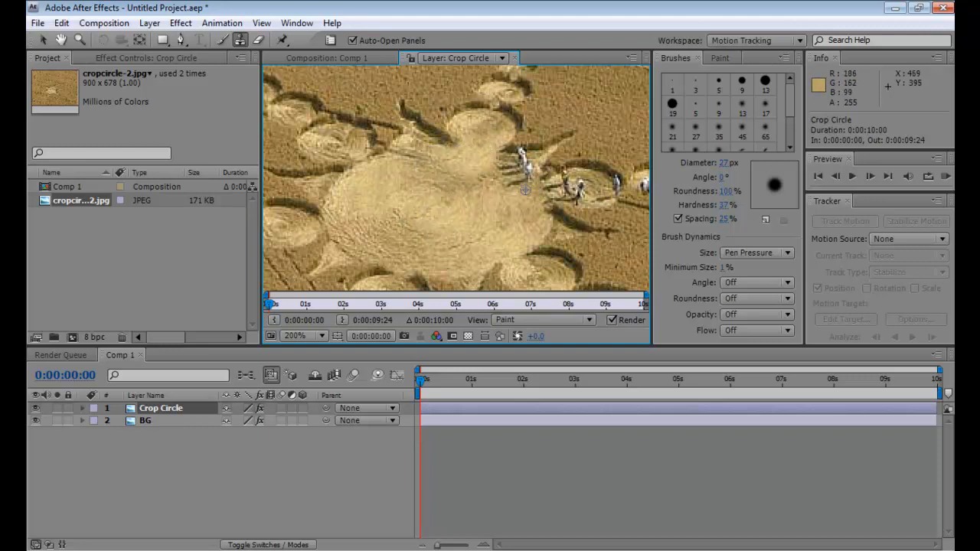
mouse_move(524, 162)
mouse_down()
mouse_move(477, 195)
mouse_move(570, 184)
mouse_move(585, 195)
mouse_move(608, 175)
mouse_move(602, 181)
mouse_up()
Try cloning flattened crop outward over the upper arms of the formation, and undo those strokes
key(comma)
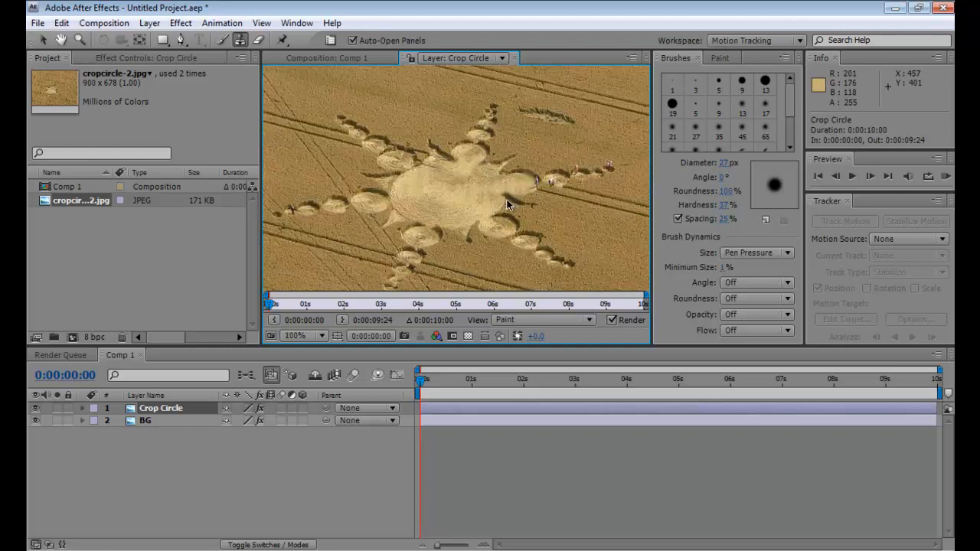
alt+click(449, 192)
mouse_move(419, 185)
mouse_down()
mouse_move(369, 173)
mouse_move(422, 172)
mouse_move(390, 180)
mouse_up()
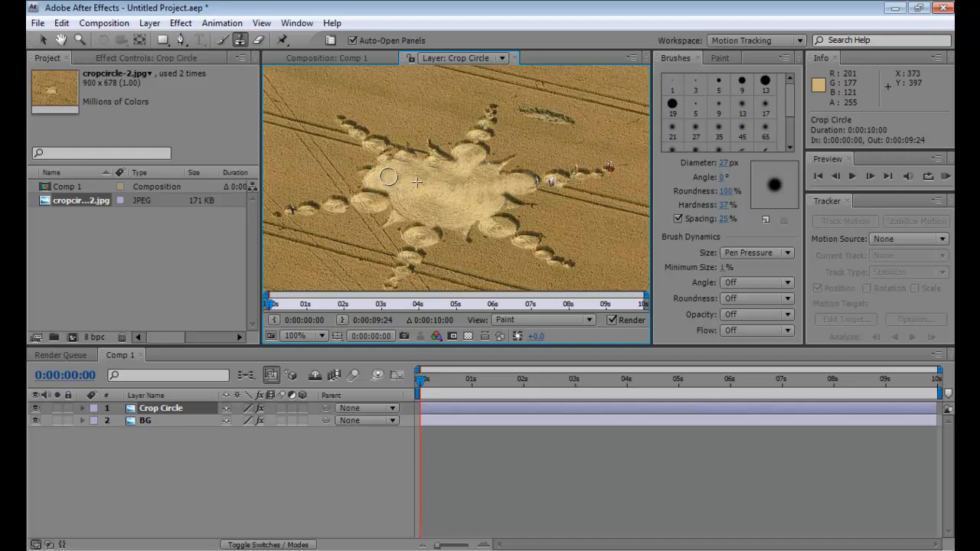
alt+click(449, 191)
mouse_move(431, 153)
mouse_down()
mouse_move(477, 147)
mouse_move(403, 152)
mouse_move(404, 164)
mouse_move(405, 149)
mouse_move(453, 147)
mouse_move(421, 136)
mouse_move(466, 135)
mouse_move(498, 163)
mouse_move(487, 142)
mouse_move(452, 127)
mouse_move(441, 136)
mouse_move(462, 119)
mouse_move(483, 125)
mouse_move(475, 114)
mouse_move(512, 132)
mouse_move(406, 140)
mouse_move(430, 138)
mouse_move(458, 115)
mouse_up()
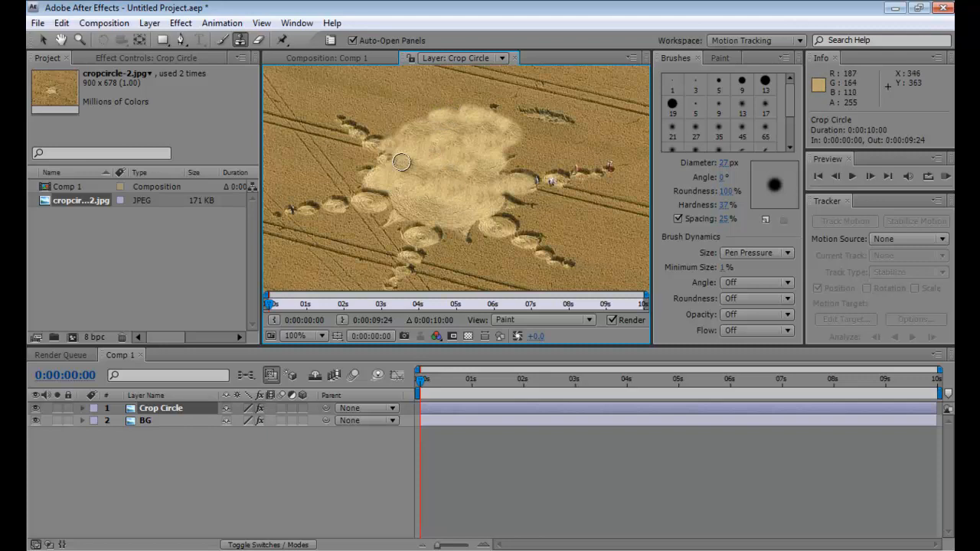
key(ctrl+z)
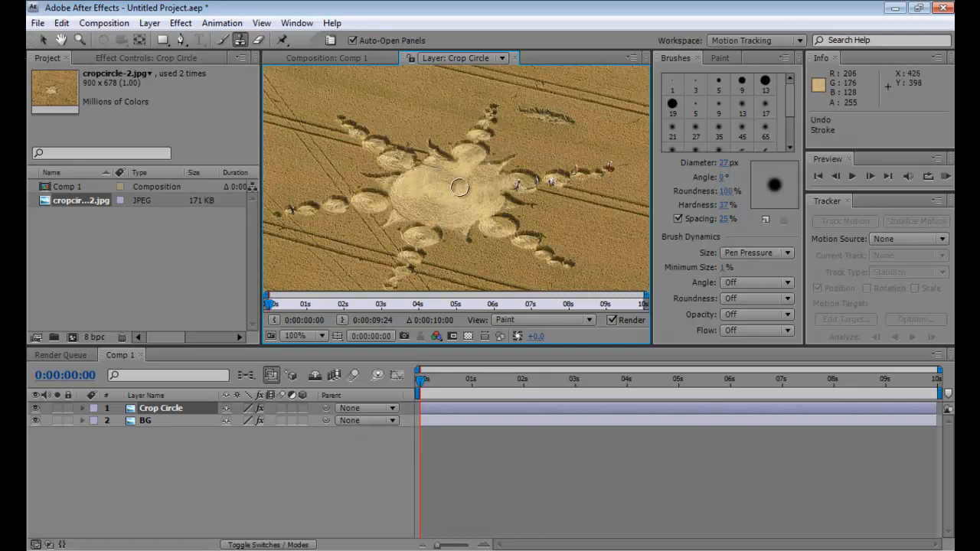
scroll(459, 187, up, 1)
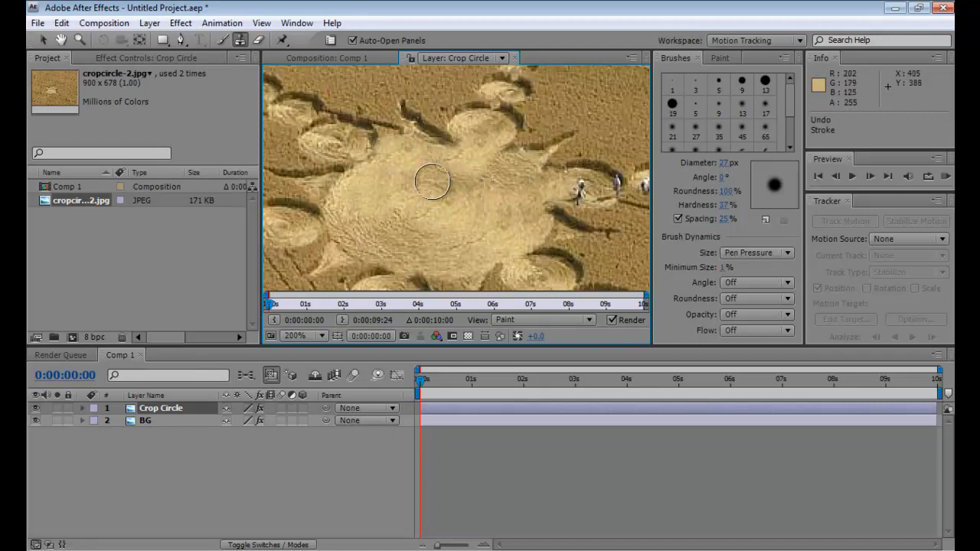
scroll(431, 182, down, 1)
In Comp 1, try an elliptical mask around the central disc directly on the Crop Circle layer, and undo it
click(359, 59)
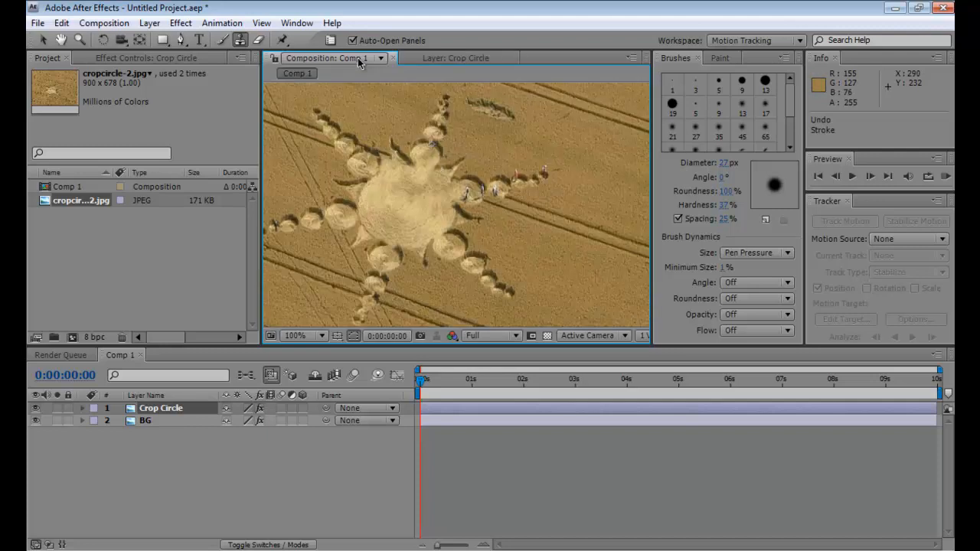
click(182, 39)
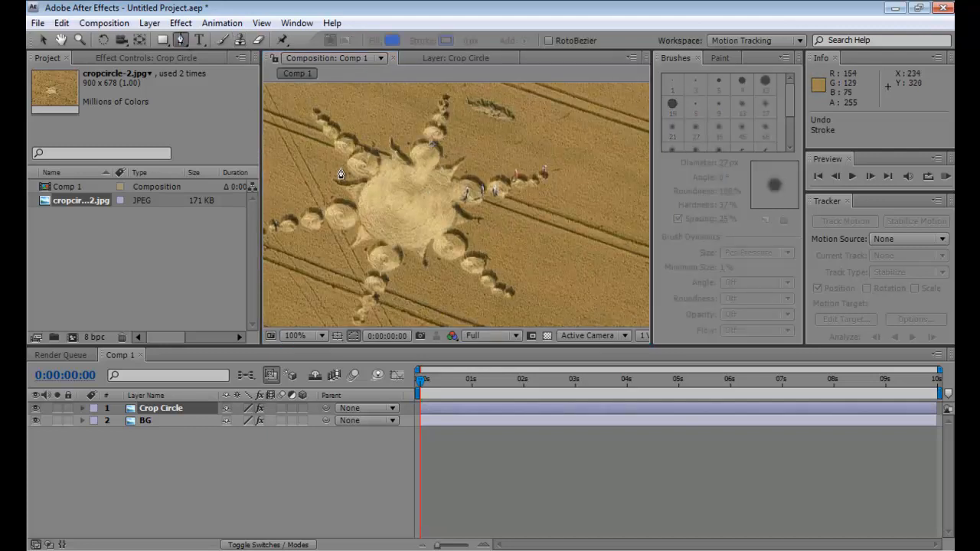
drag(162, 39, 196, 73)
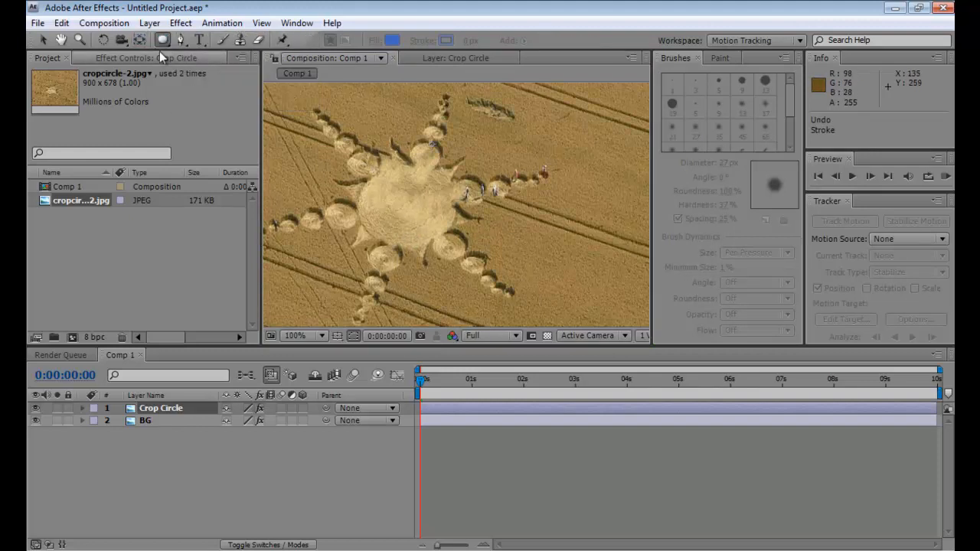
drag(169, 43, 208, 69)
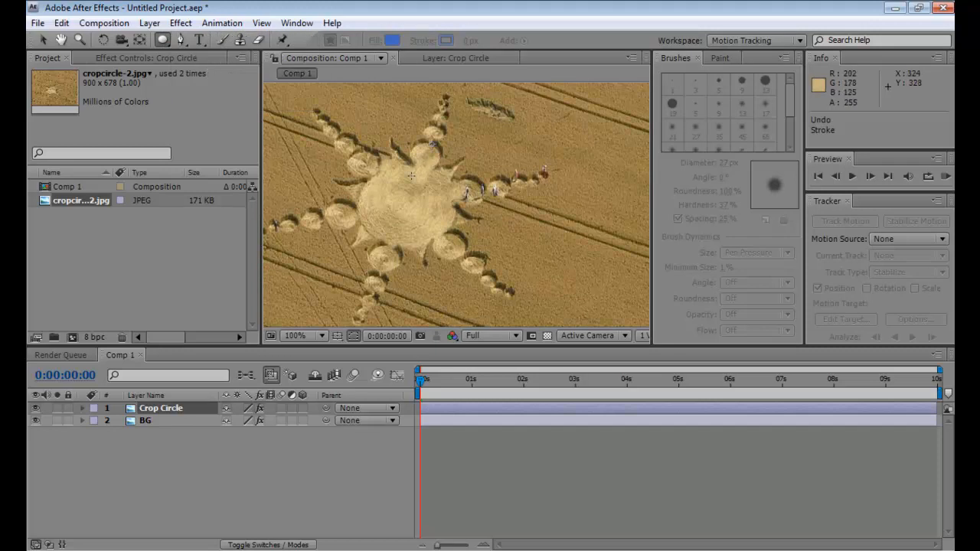
drag(358, 163, 448, 230)
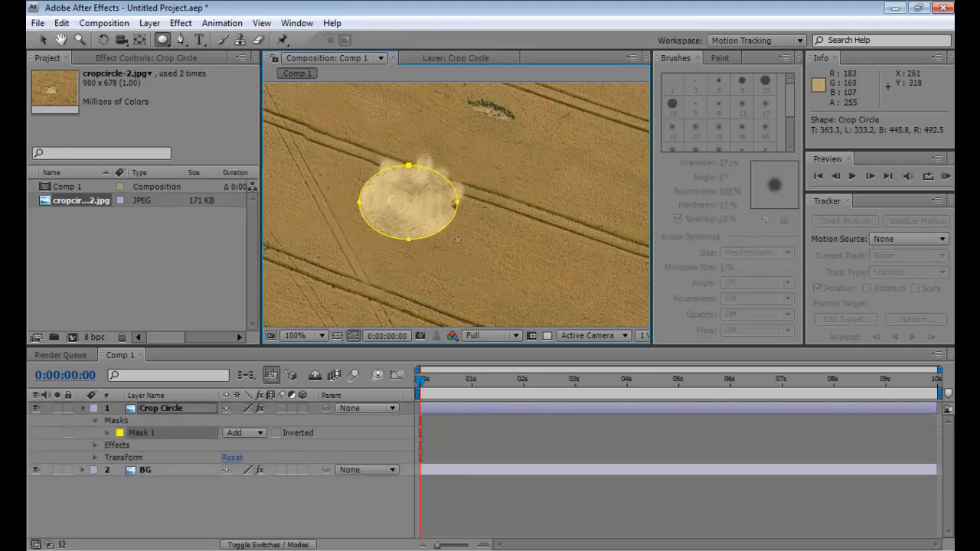
key(ctrl+z)
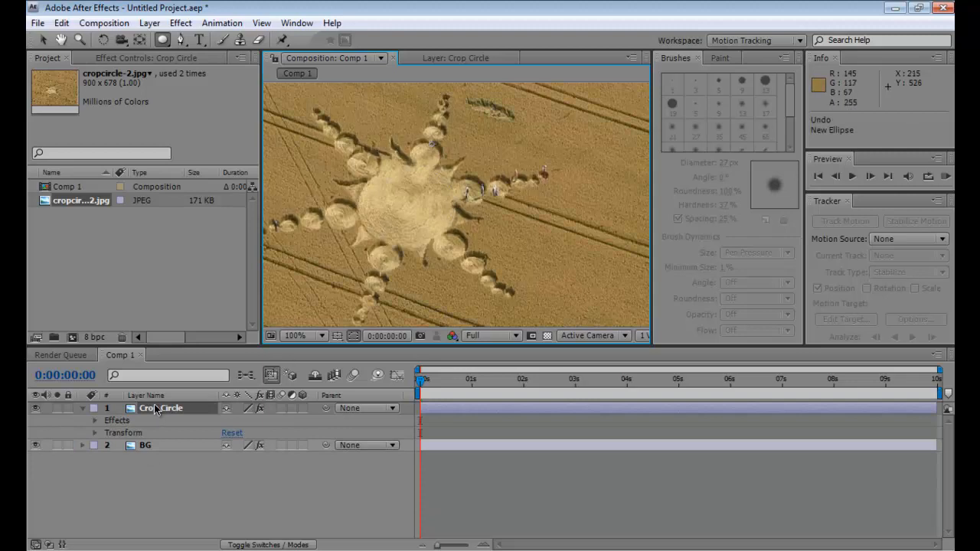
Pre-compose the Crop Circle layer into a new composition named Crop Circle, moving all attributes into it
click(156, 410)
click(149, 23)
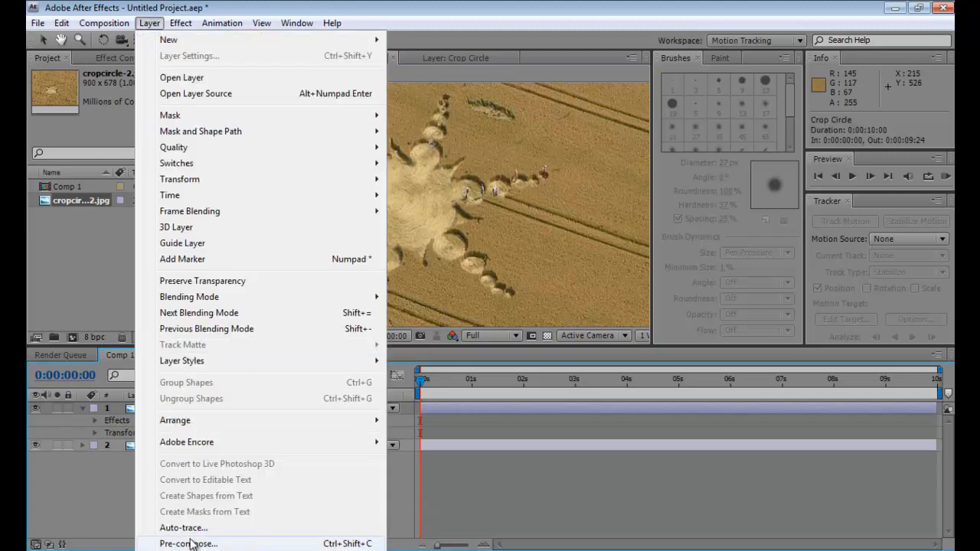
click(189, 544)
click(150, 115)
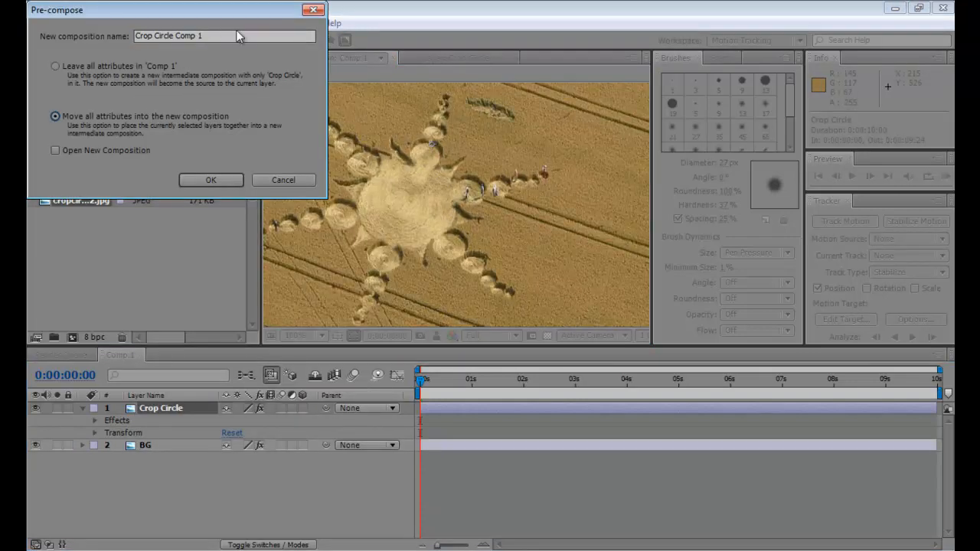
drag(176, 35, 202, 36)
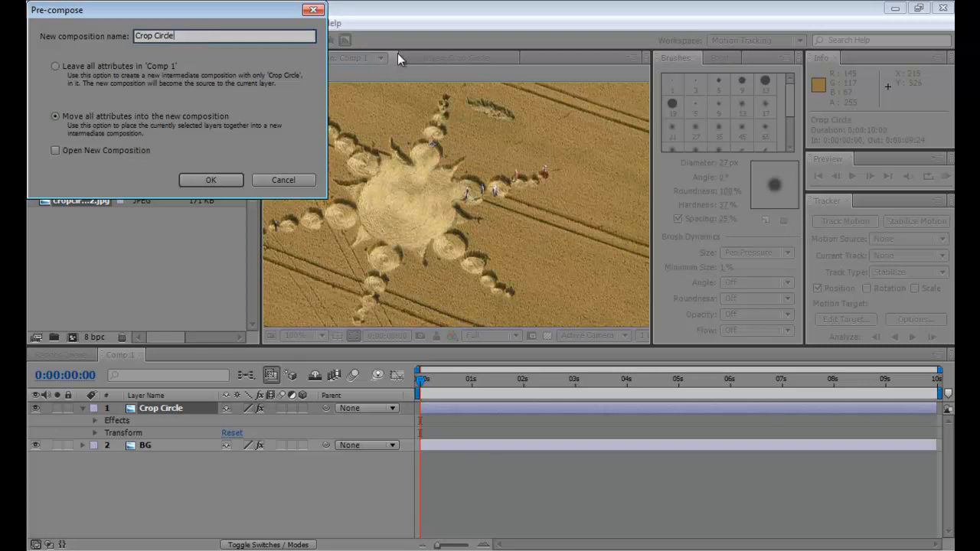
click(230, 180)
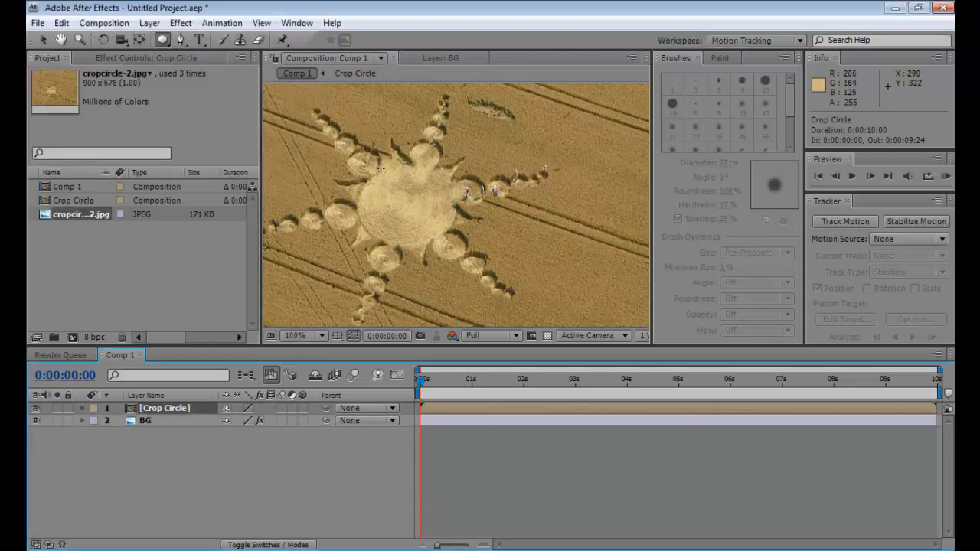
Draw an elliptical mask over the central disc on the pre-composed Crop Circle layer and adjust its points into an even circle
drag(361, 160, 449, 251)
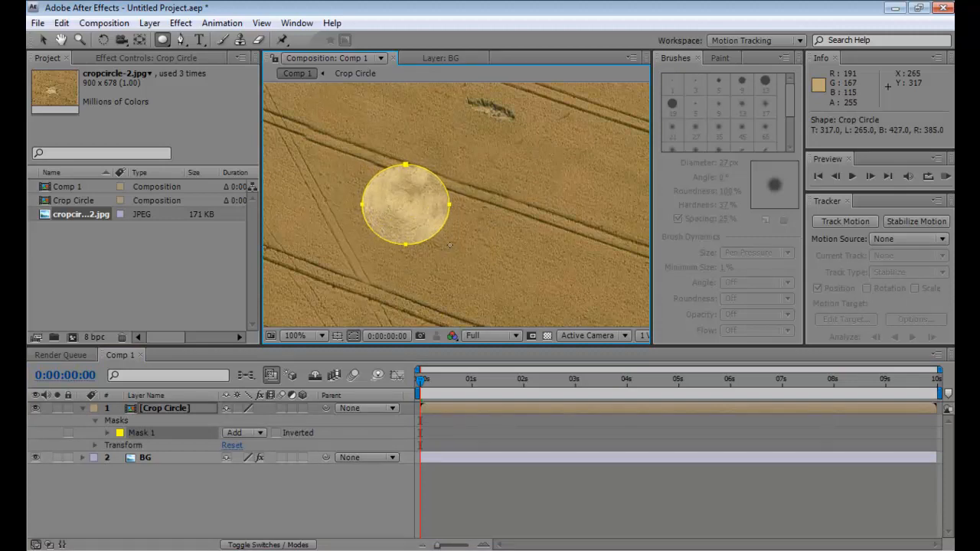
key(v)
click(456, 227)
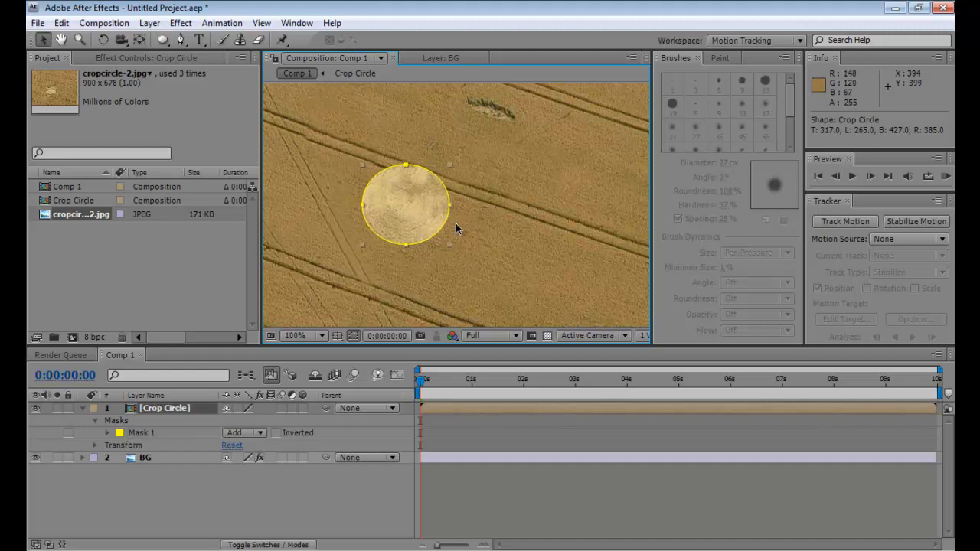
mouse_move(363, 206)
mouse_down()
mouse_move(353, 204)
mouse_move(365, 208)
mouse_up()
mouse_move(404, 243)
mouse_down()
mouse_move(406, 258)
mouse_move(406, 228)
mouse_move(408, 246)
mouse_up()
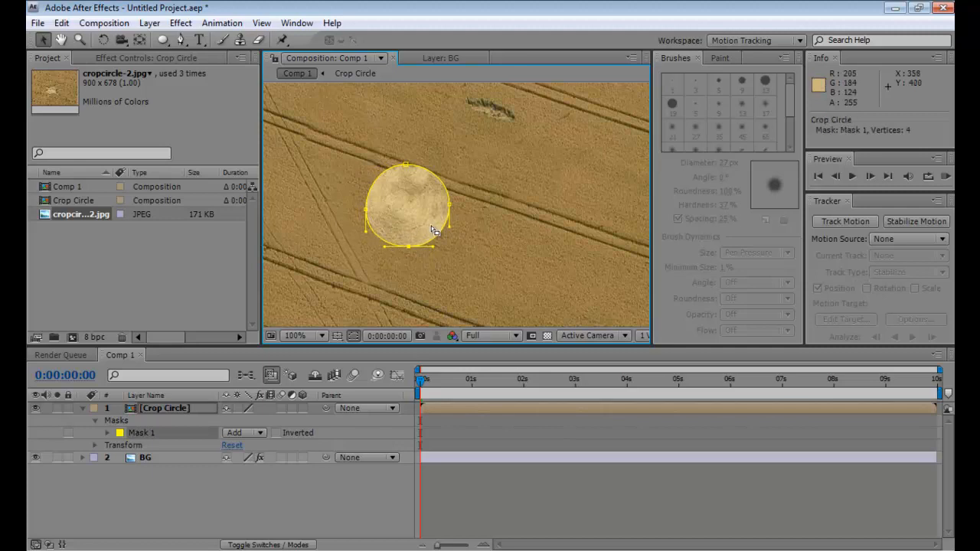
mouse_move(450, 213)
mouse_down()
mouse_move(460, 209)
mouse_move(451, 209)
mouse_up()
drag(433, 246, 435, 243)
mouse_move(407, 167)
mouse_down()
mouse_move(400, 153)
mouse_move(407, 169)
mouse_up()
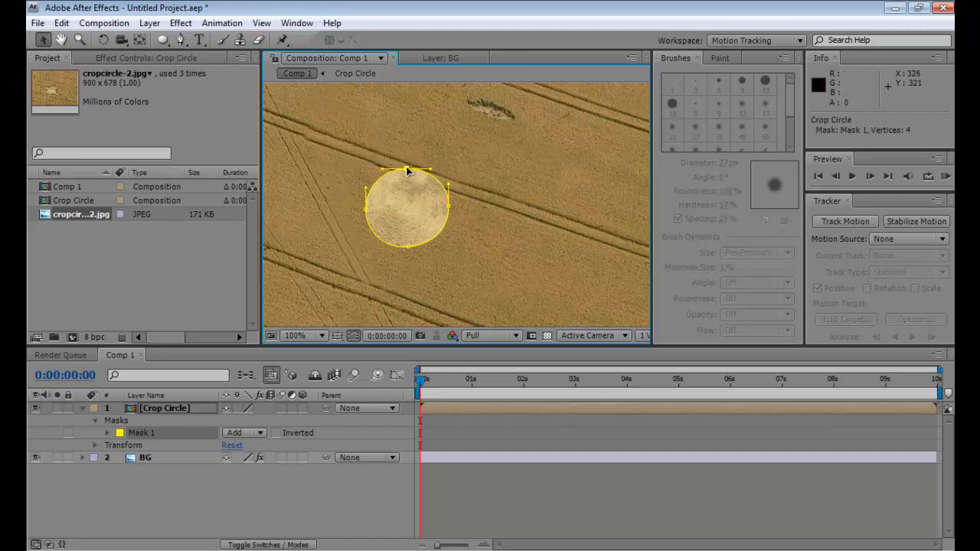
click(502, 167)
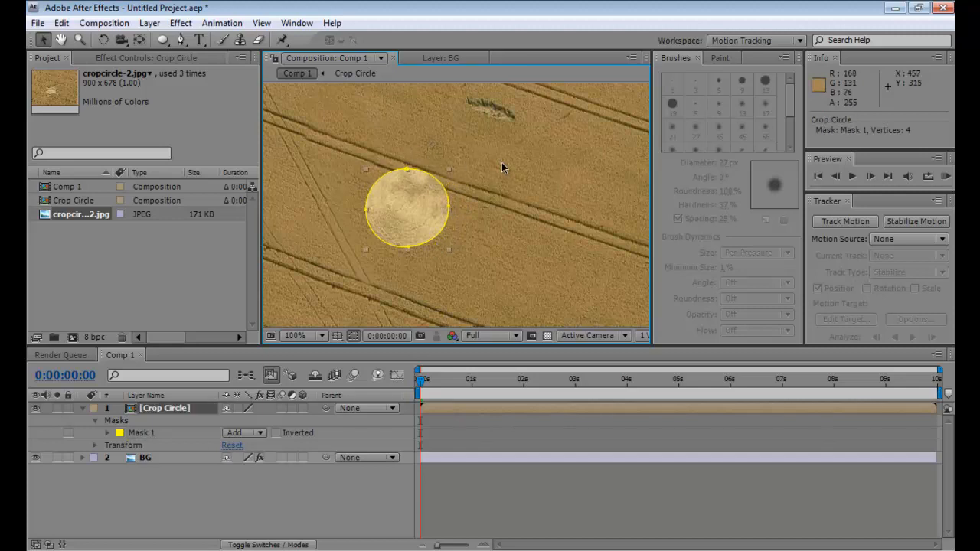
Check the masked disc against the clean BG field with the mask outline hidden, and reselect the Crop Circle layer
click(359, 336)
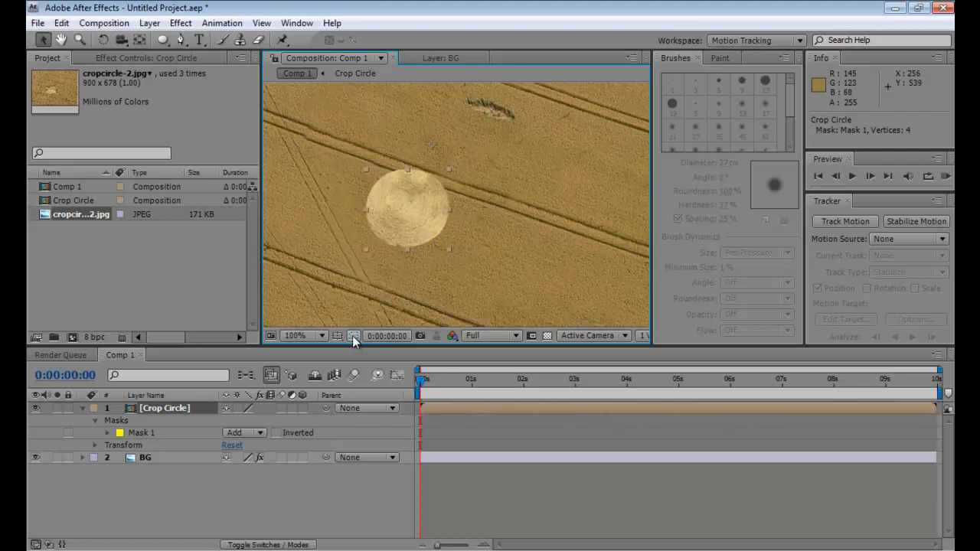
click(436, 257)
key(comma)
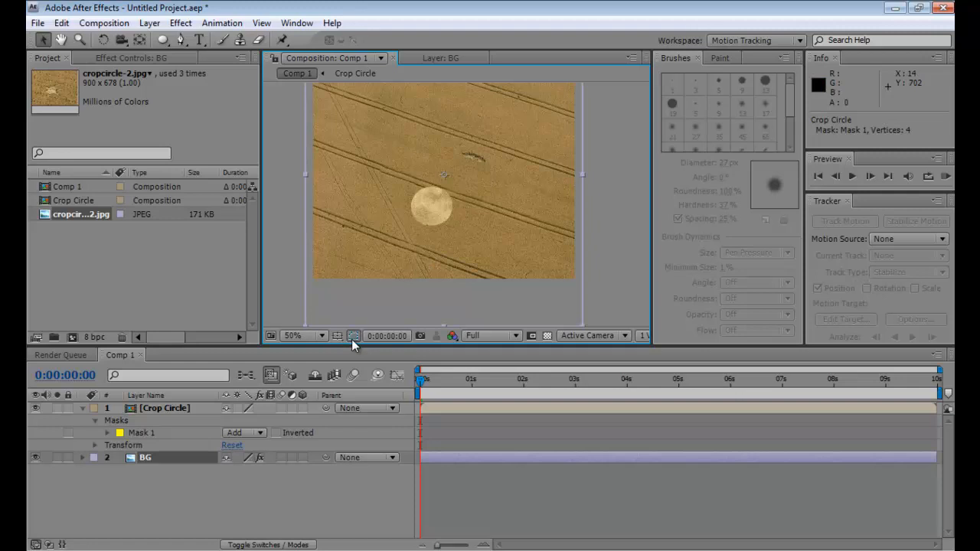
click(178, 408)
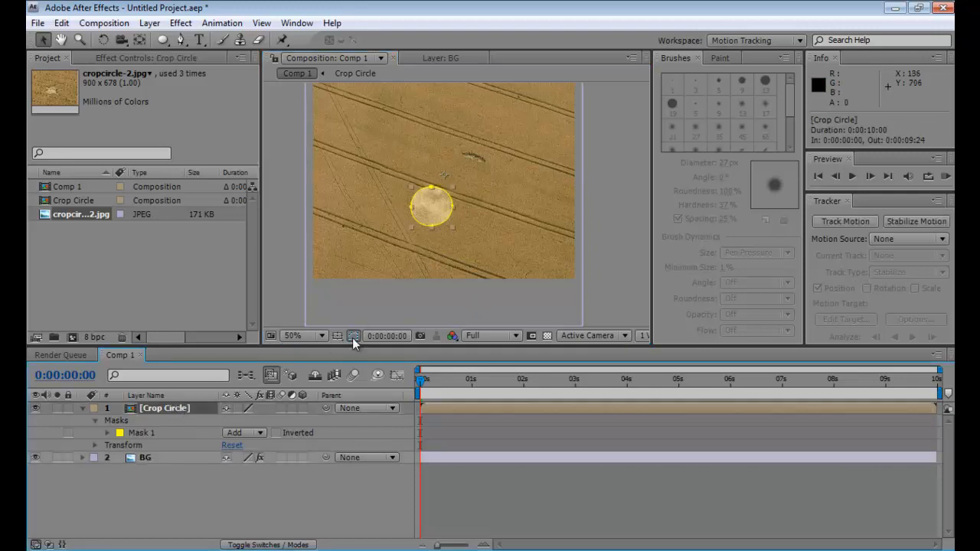
Move the masked Crop Circle disc up and left across the field, to about position 276, 130
key(period)
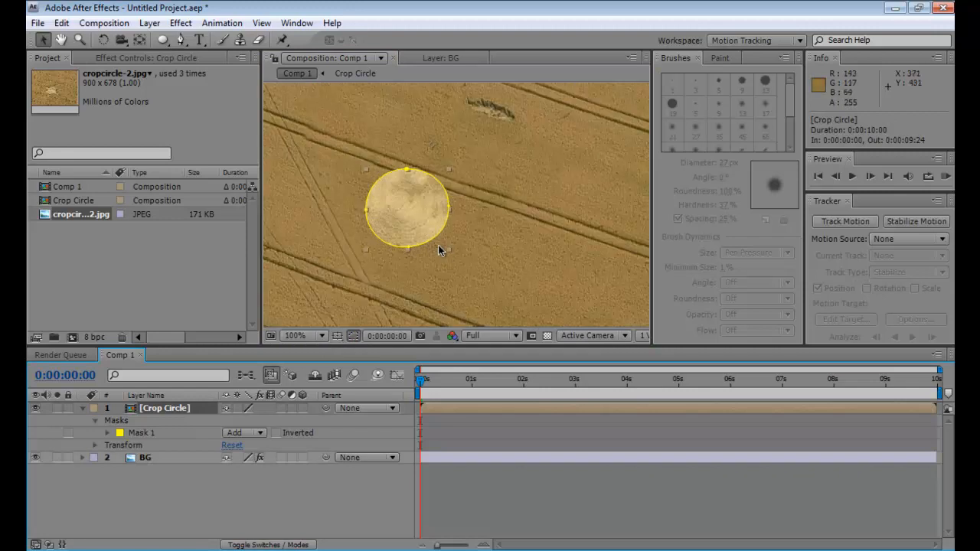
drag(427, 233, 362, 113)
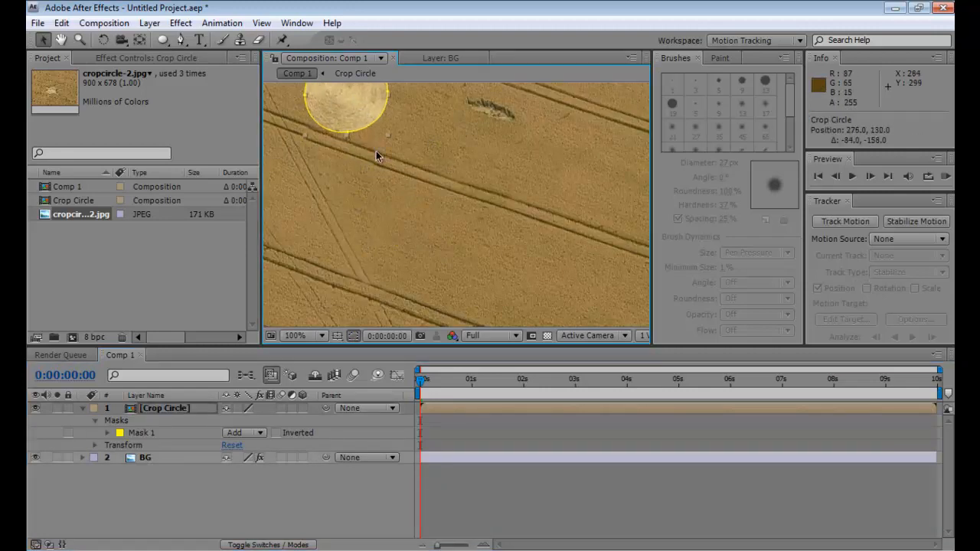
key(h)
drag(381, 157, 496, 245)
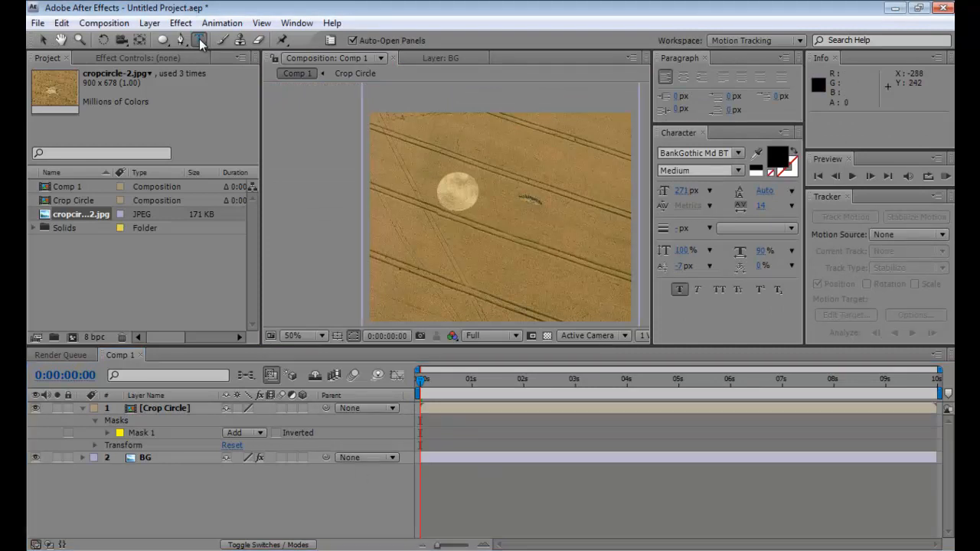
Add a text layer reading 4 in BankGothic Md BT, coloured black (000000), and place it over the pale disc
click(425, 205)
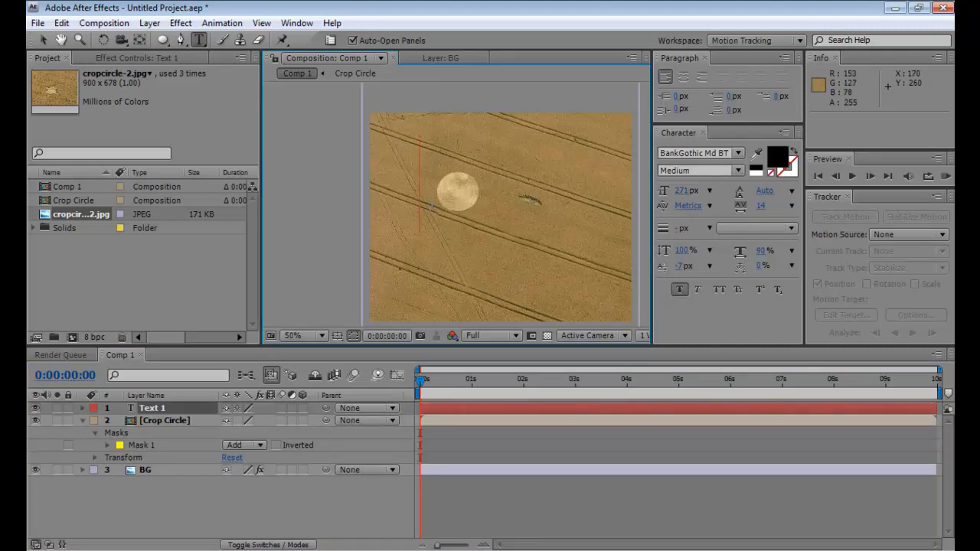
text(4)
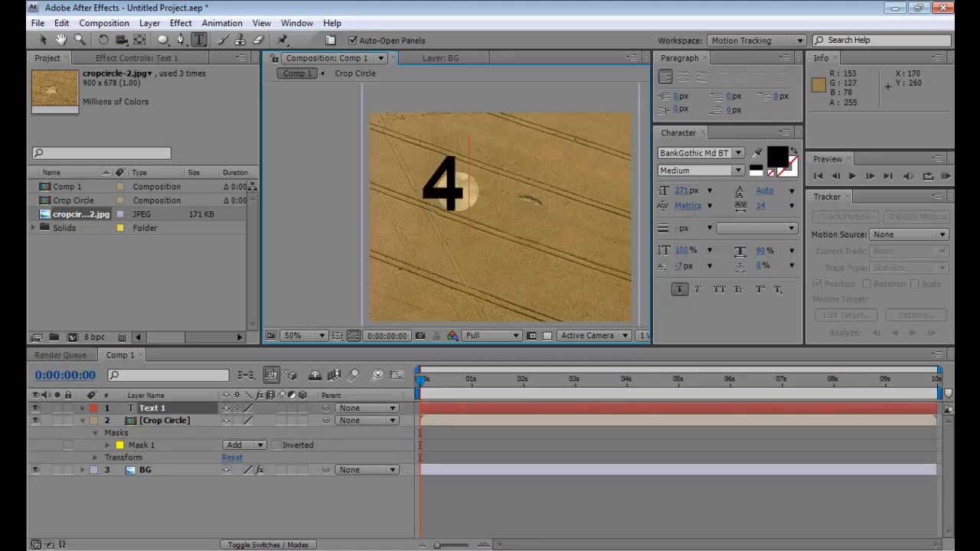
click(41, 43)
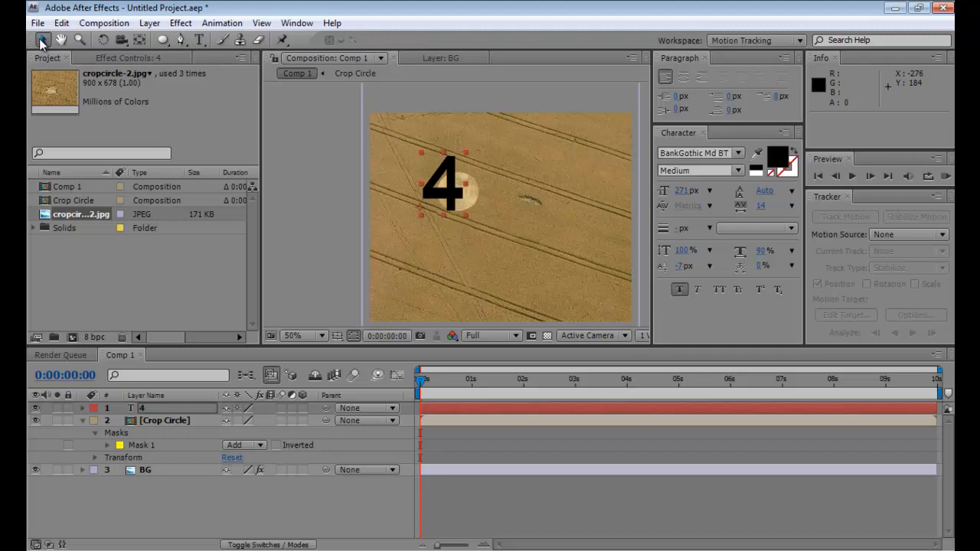
drag(442, 201, 457, 209)
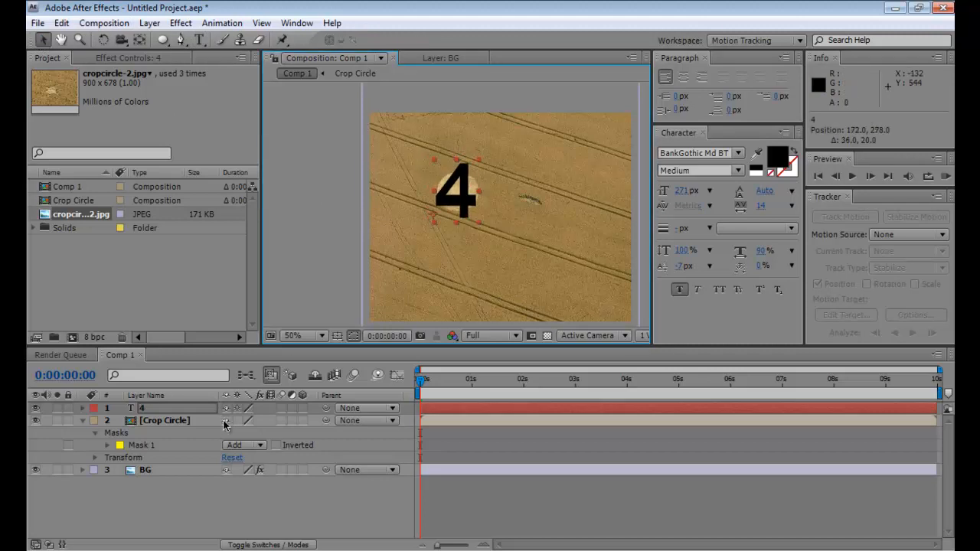
click(778, 160)
drag(197, 170, 243, 255)
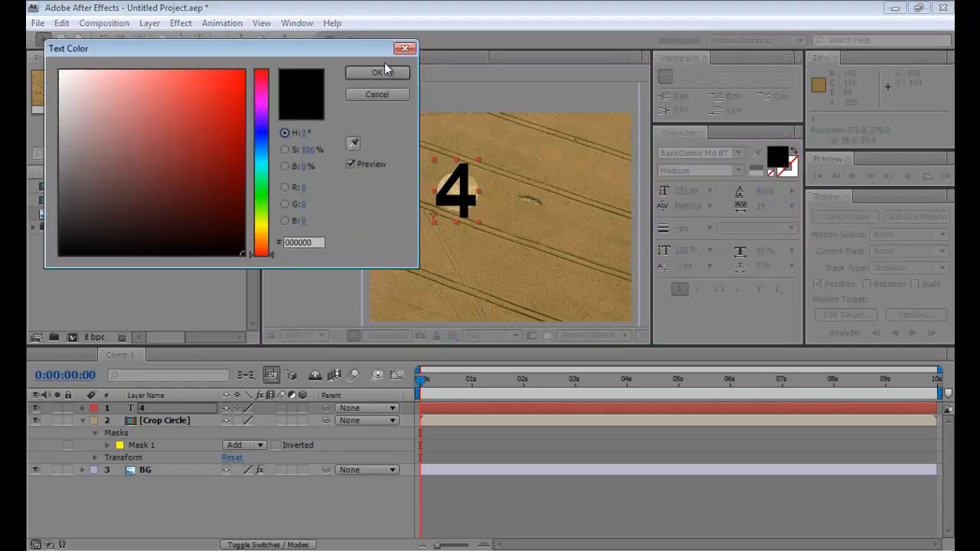
mouse_move(81, 256)
mouse_down()
mouse_move(149, 309)
mouse_move(241, 314)
mouse_up()
click(397, 73)
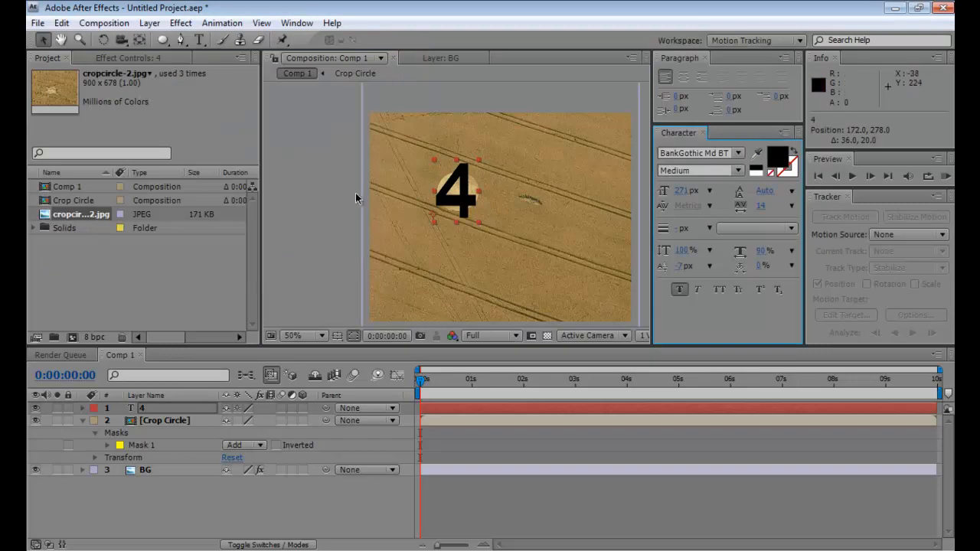
Create masks from the 4 text layer, and delete the original text layer
right_click(160, 415)
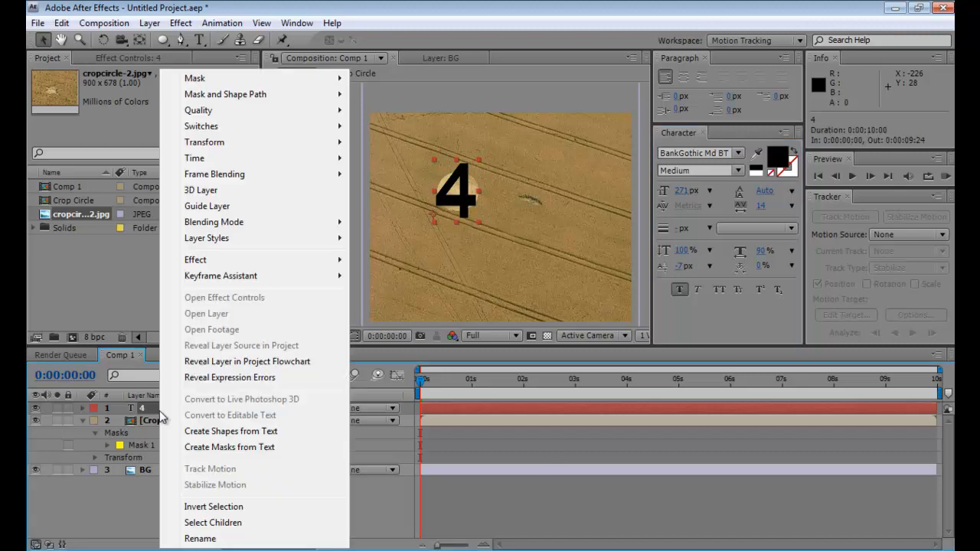
click(250, 449)
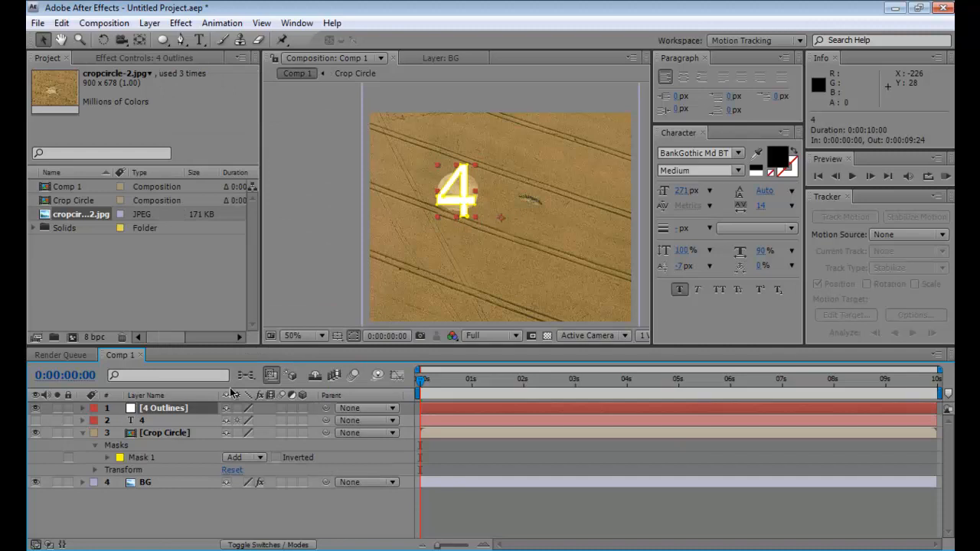
click(167, 422)
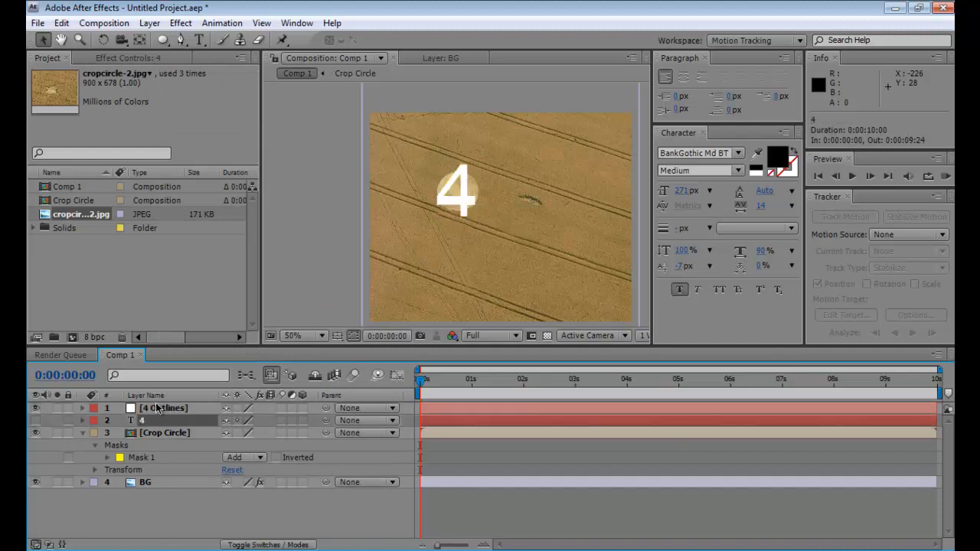
click(157, 409)
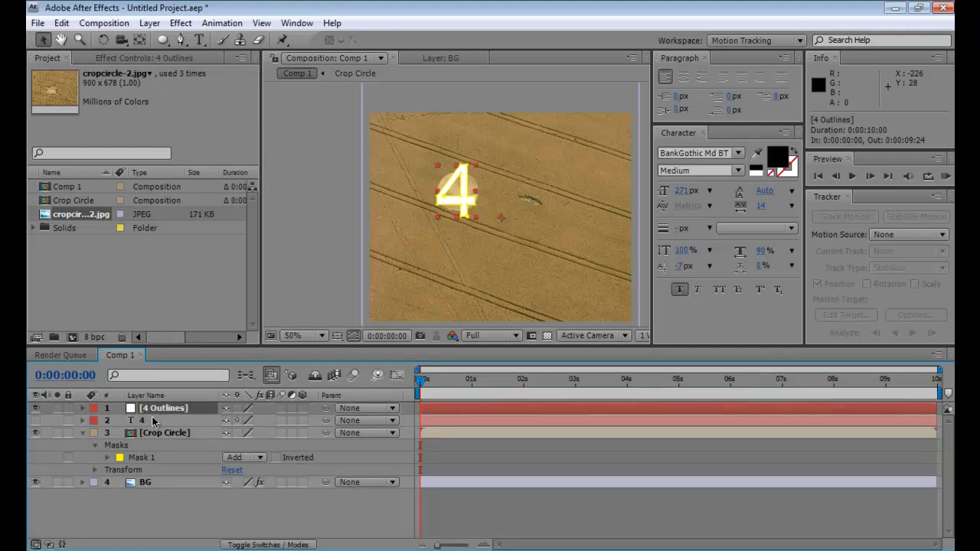
click(153, 422)
key(Delete)
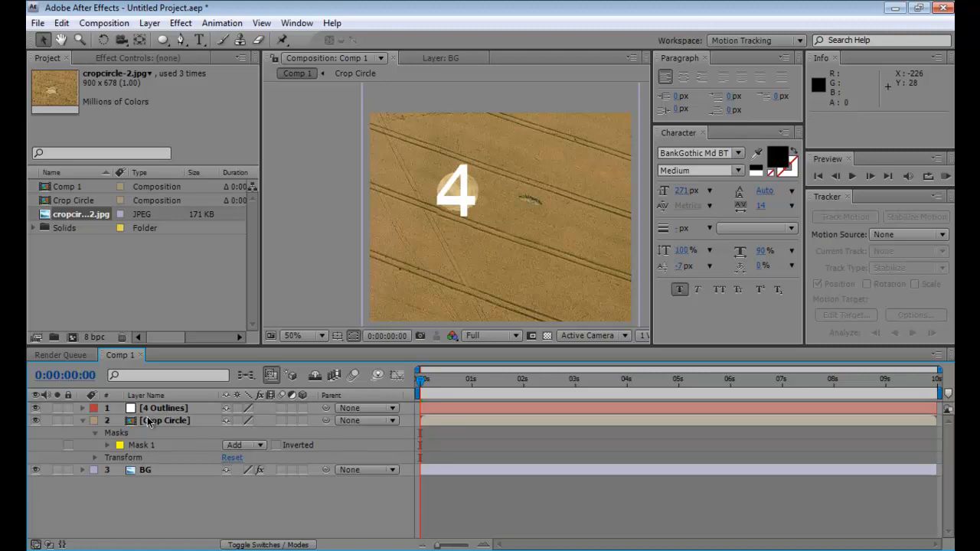
Change the solid color of the 4 Outlines layer to black (000000)
click(148, 411)
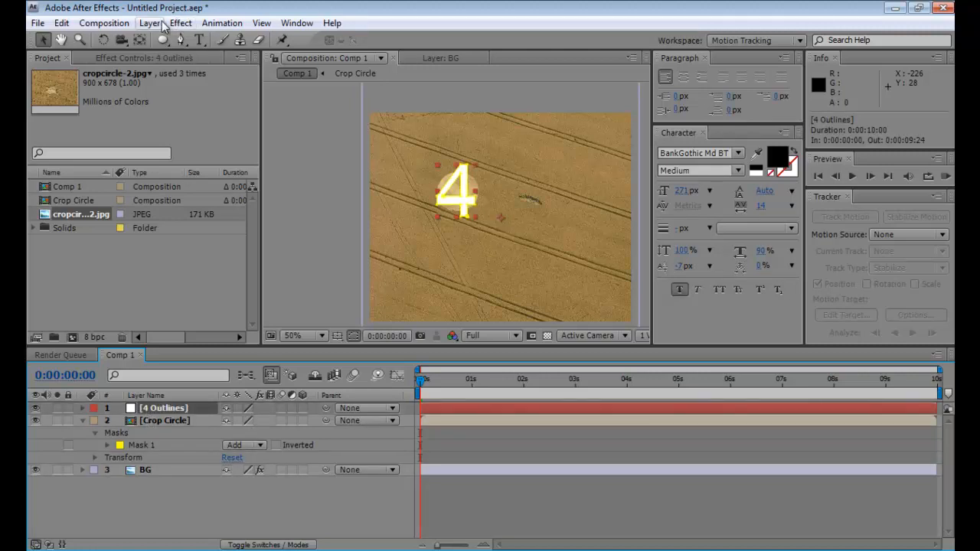
click(151, 23)
click(169, 54)
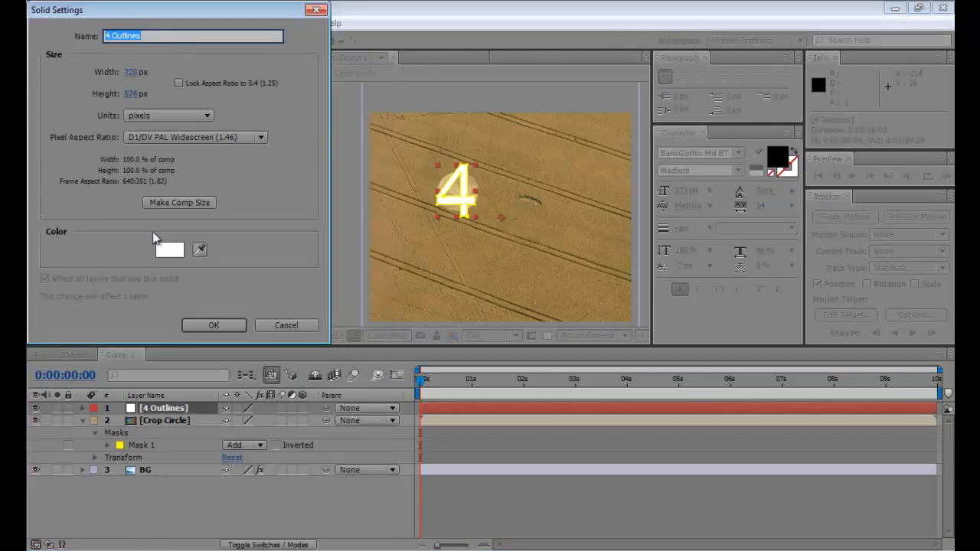
click(169, 251)
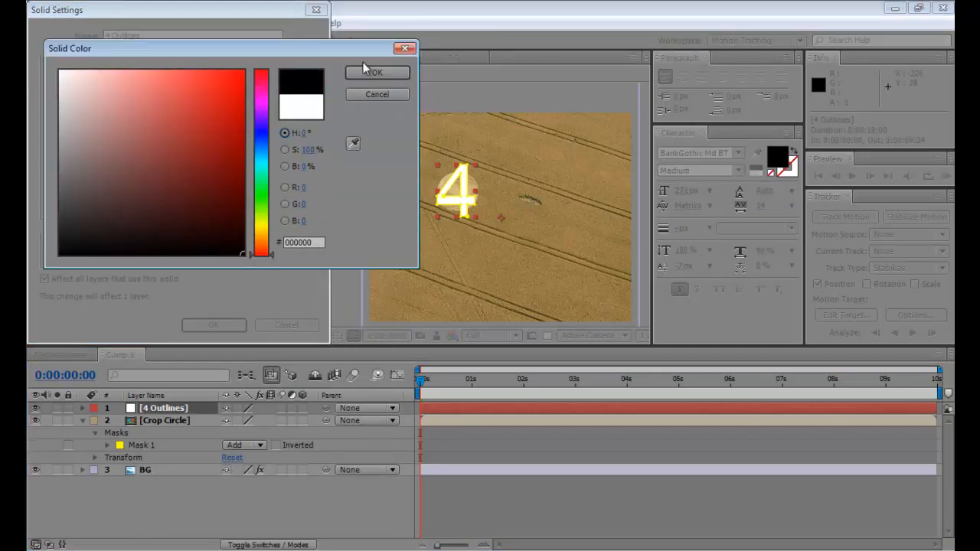
click(372, 72)
click(216, 322)
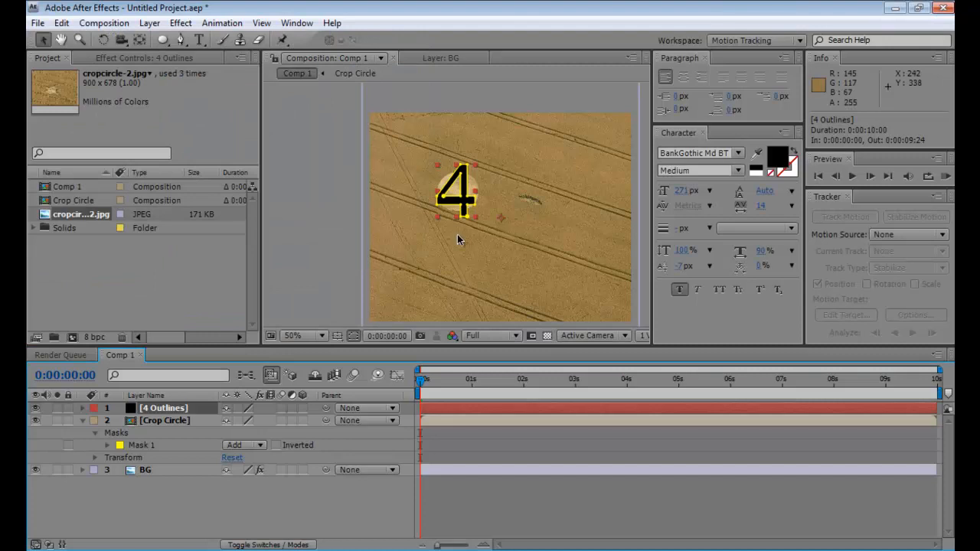
Try to squash the 4 Outlines layer vertically to about 46% scale, and undo it
click(501, 214)
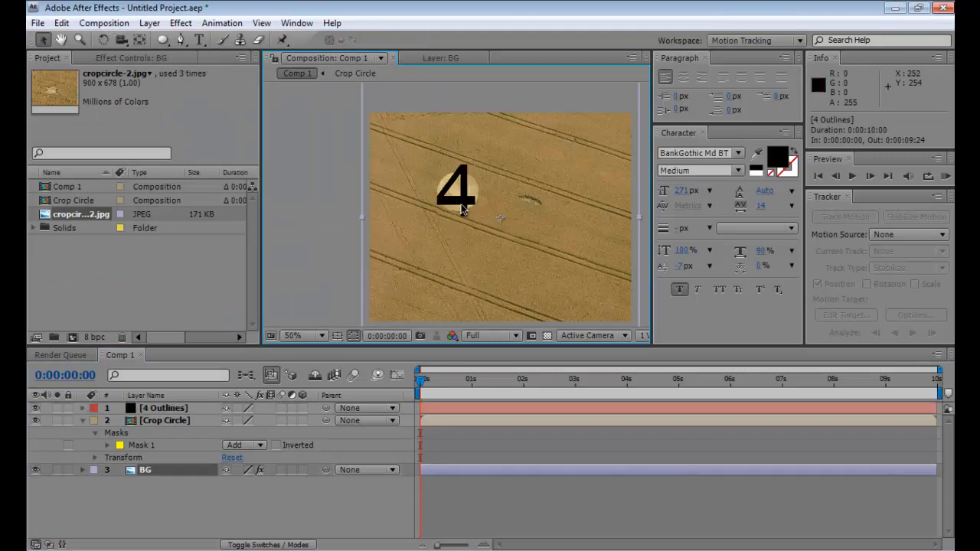
click(458, 201)
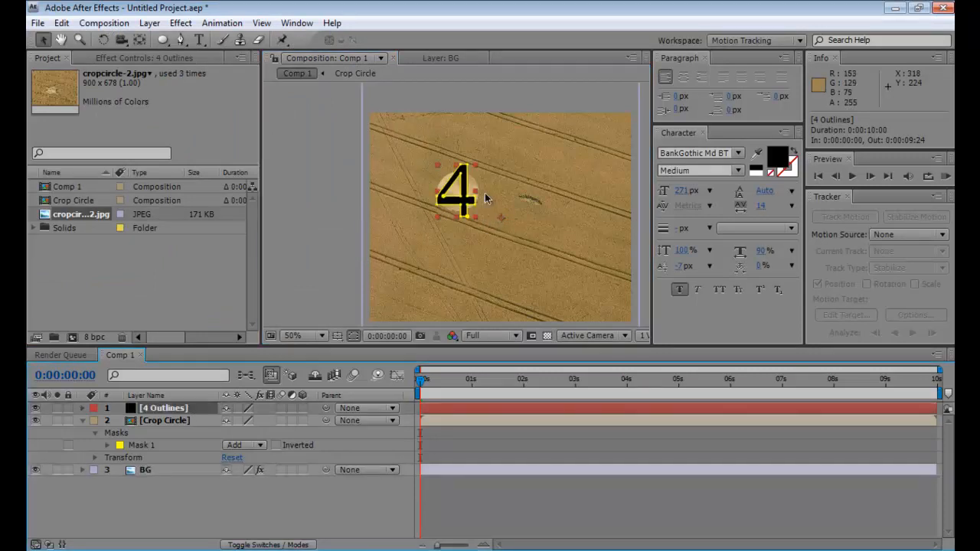
mouse_move(456, 217)
mouse_down()
mouse_move(458, 231)
mouse_move(457, 221)
mouse_up()
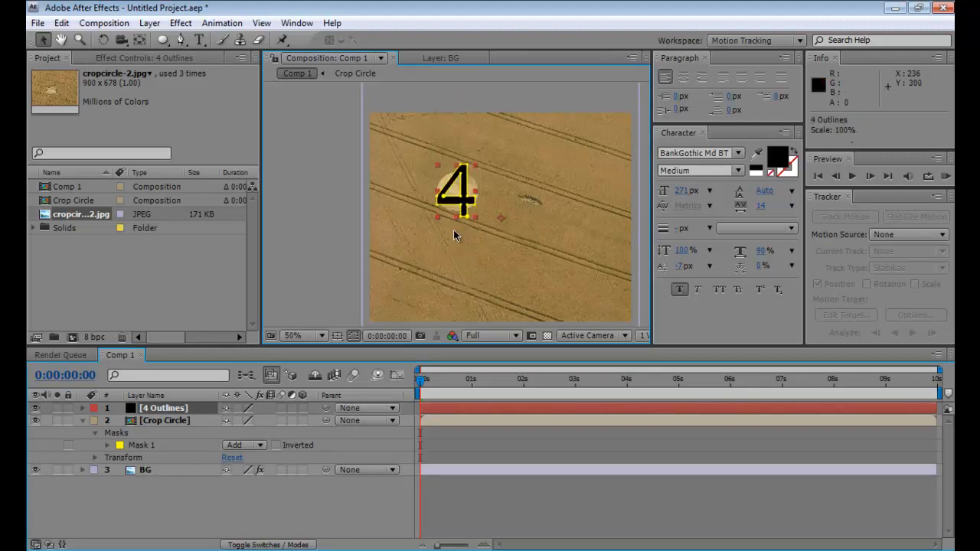
click(456, 248)
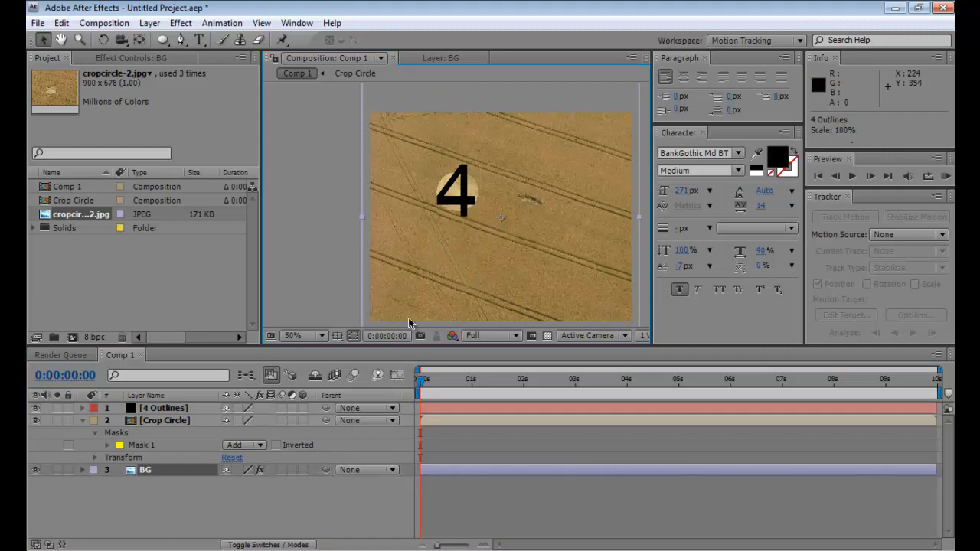
click(184, 412)
key(ctrl+z)
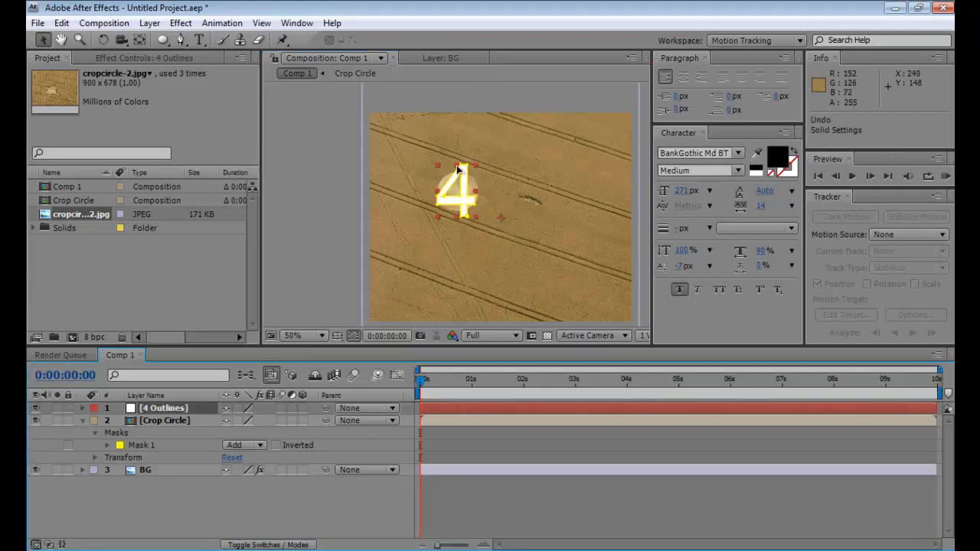
key(ctrl+shift+z)
drag(457, 170, 457, 199)
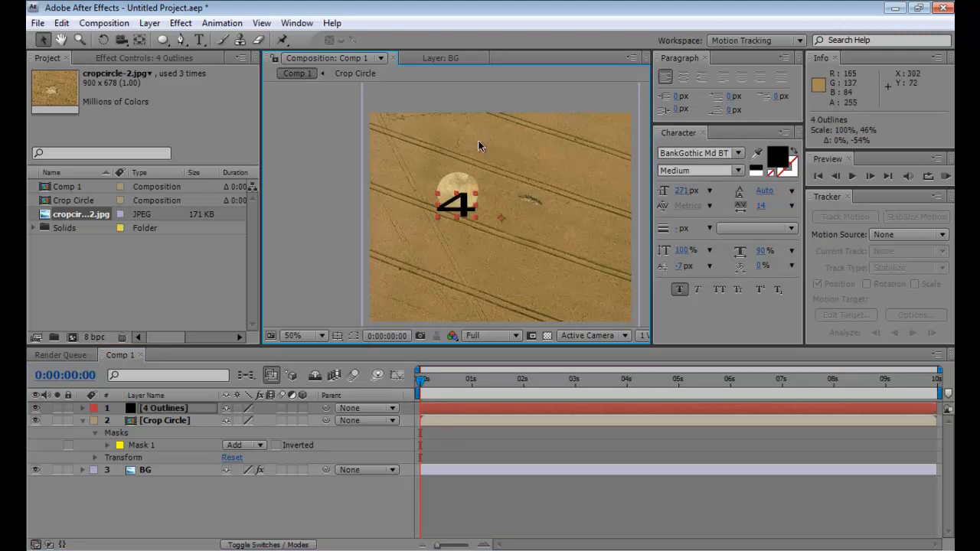
key(ctrl+z)
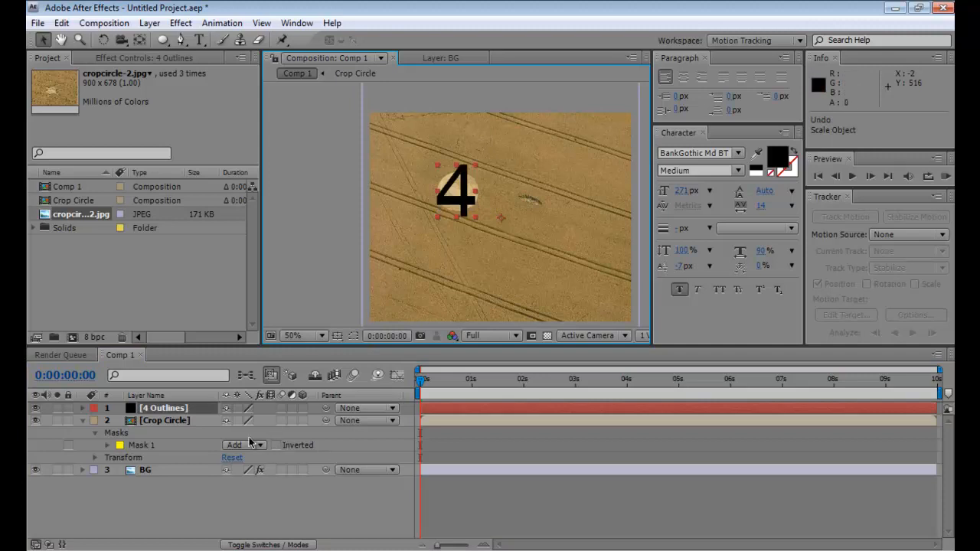
Turn the 4 Outlines layer into a 3D layer
click(304, 409)
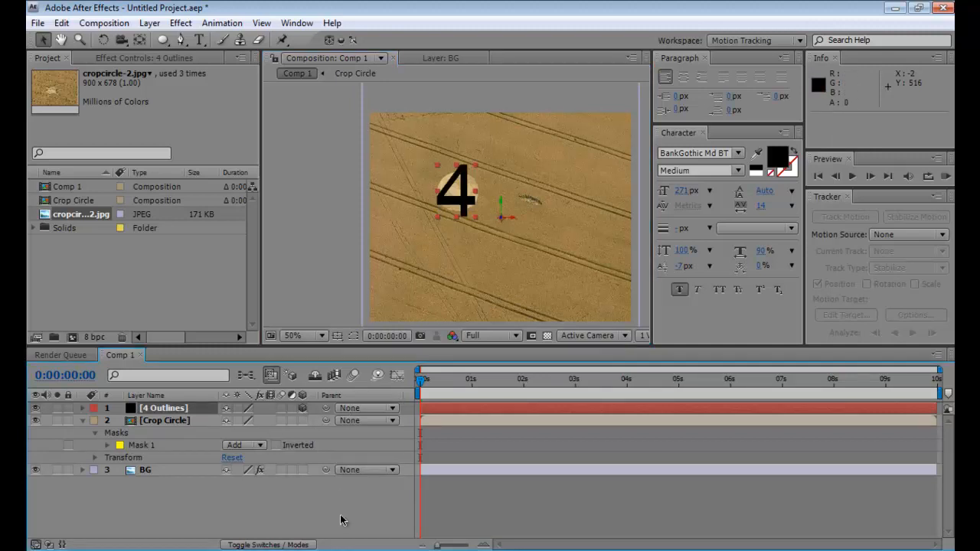
click(309, 546)
click(309, 546)
click(294, 545)
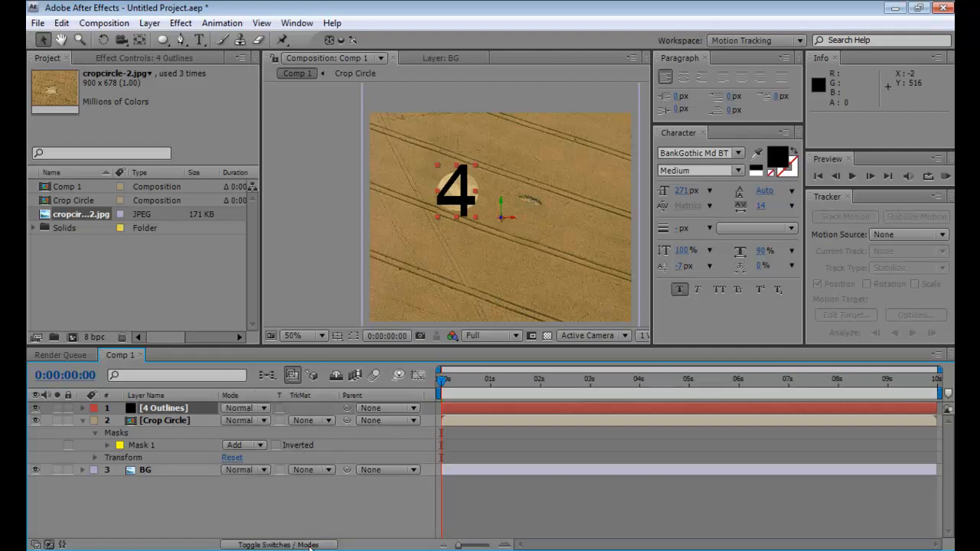
click(310, 545)
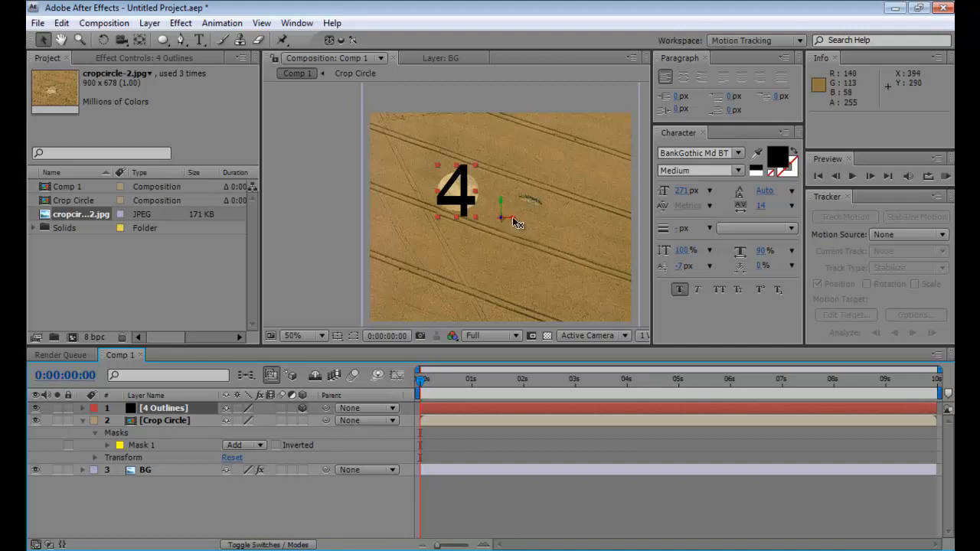
Rotate the 3D 4 Outlines layer to match the field's perspective, at an orientation of about 323°, 5°, 20°
key(w)
mouse_move(513, 220)
mouse_down()
mouse_move(497, 203)
mouse_move(506, 215)
mouse_move(497, 214)
mouse_move(502, 207)
mouse_up()
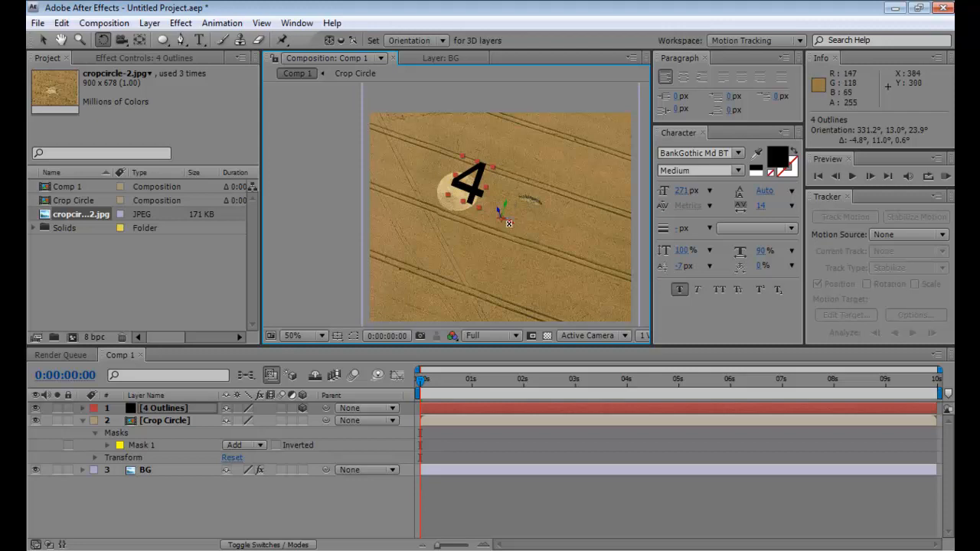
drag(511, 222, 506, 213)
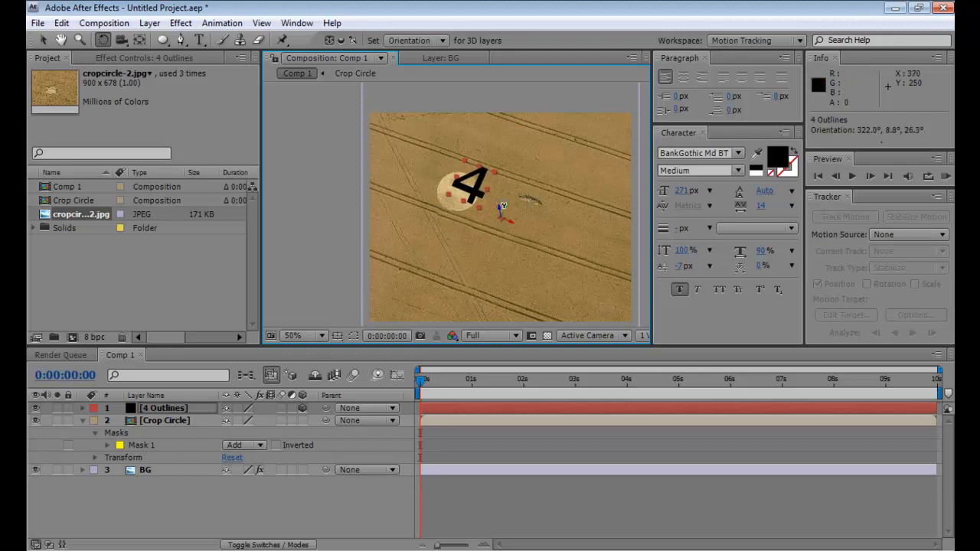
drag(502, 207, 506, 205)
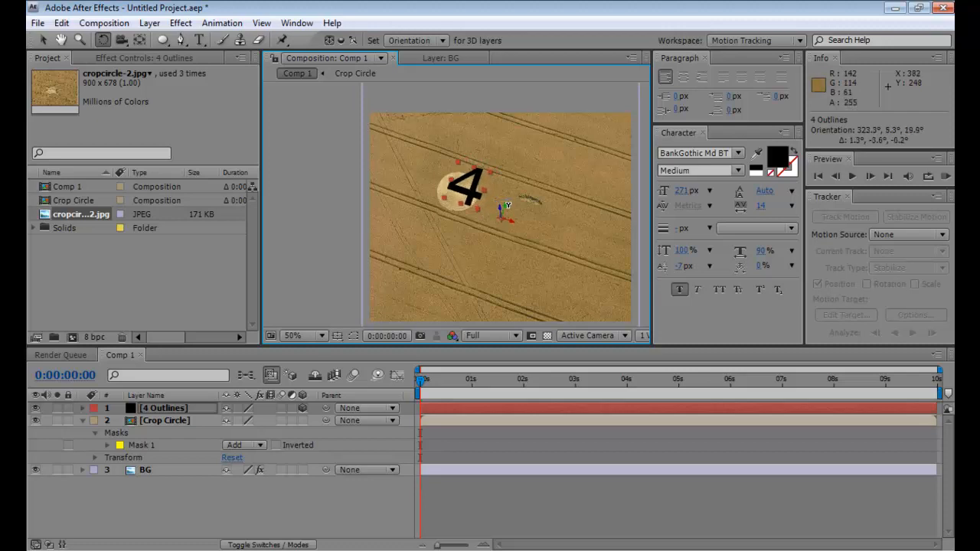
Shrink the 4 to fit inside the disc, move it to about 314, 290, and fine-tune its orientation to about 323.1°, 5.6°, 19.9°
key(v)
drag(466, 196, 455, 199)
key(w)
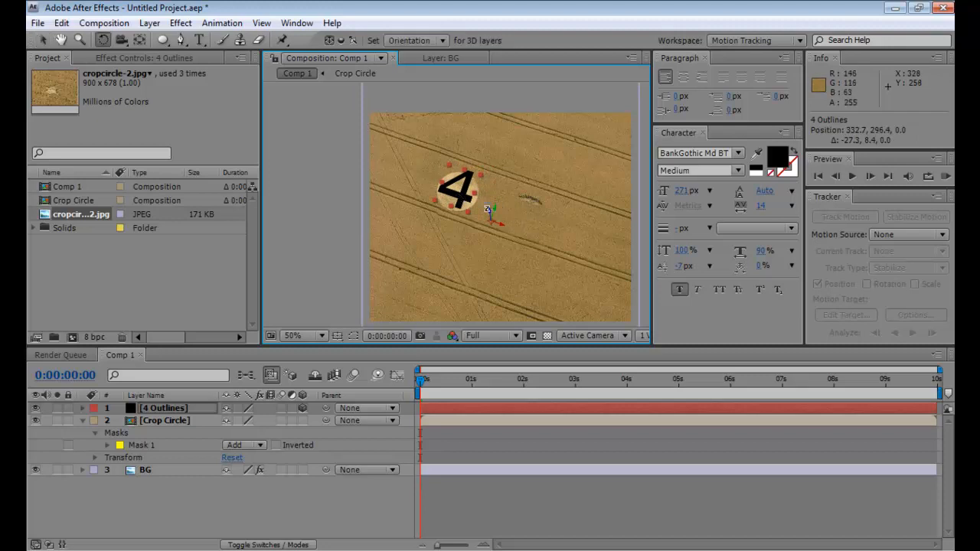
key(v)
drag(451, 167, 455, 196)
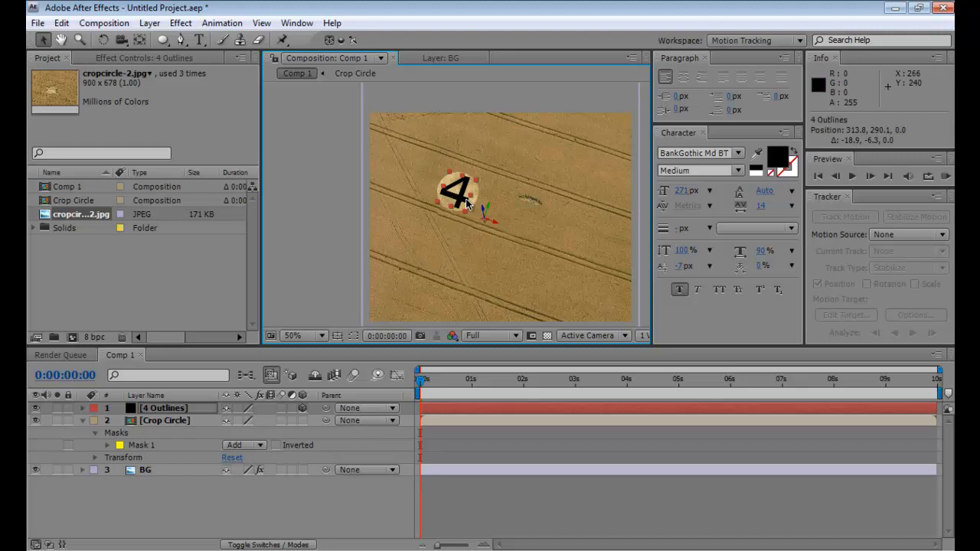
key(w)
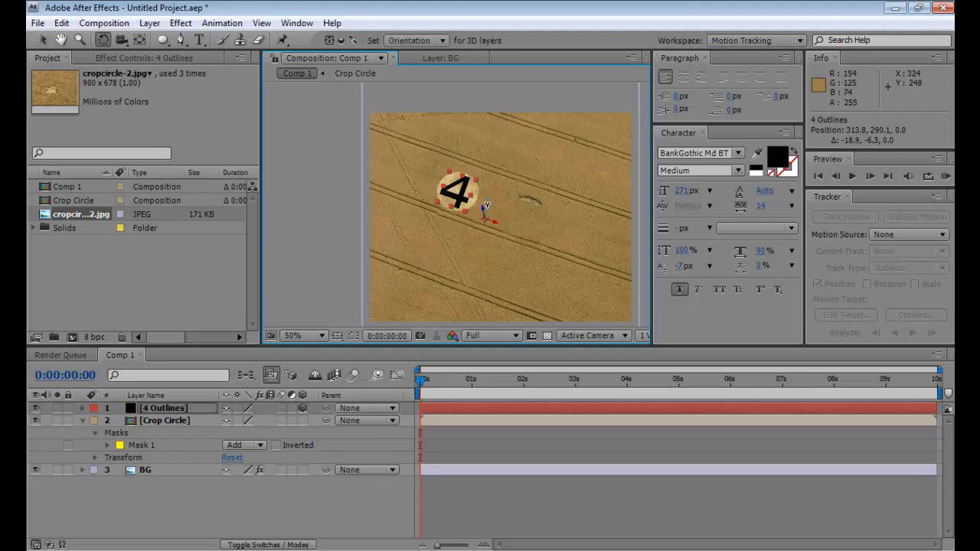
drag(488, 205, 487, 205)
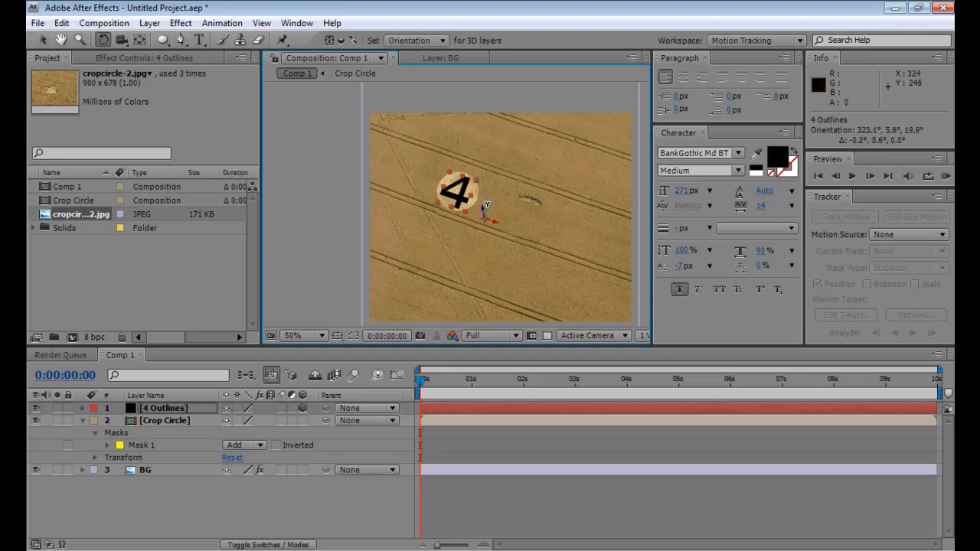
Add a text layer containing a black D just beside the 4 disc in the composition
key(v)
click(438, 223)
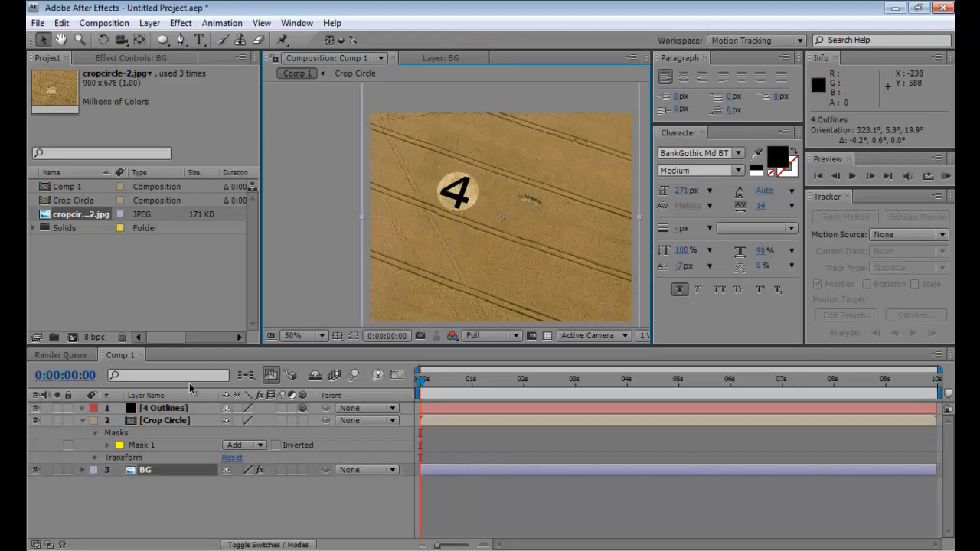
click(198, 40)
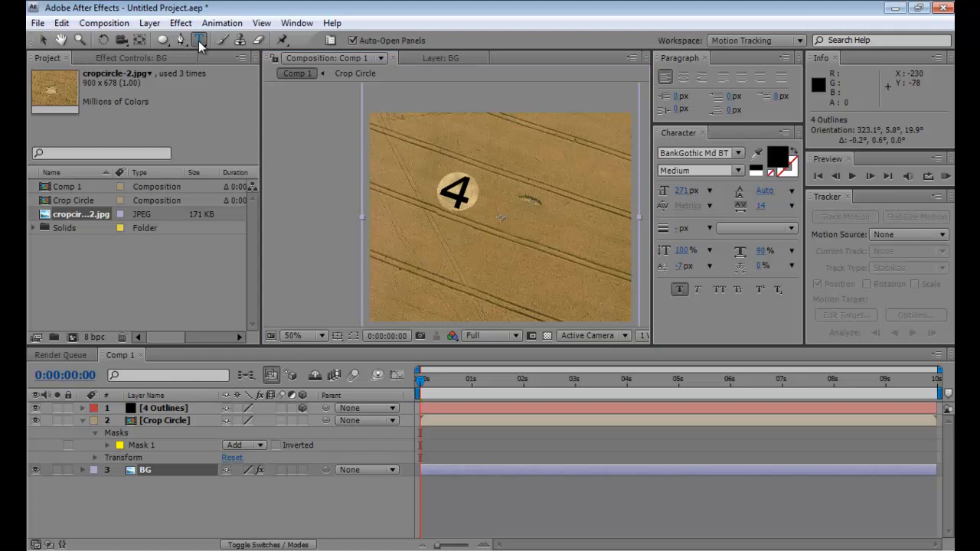
click(460, 207)
text(D)
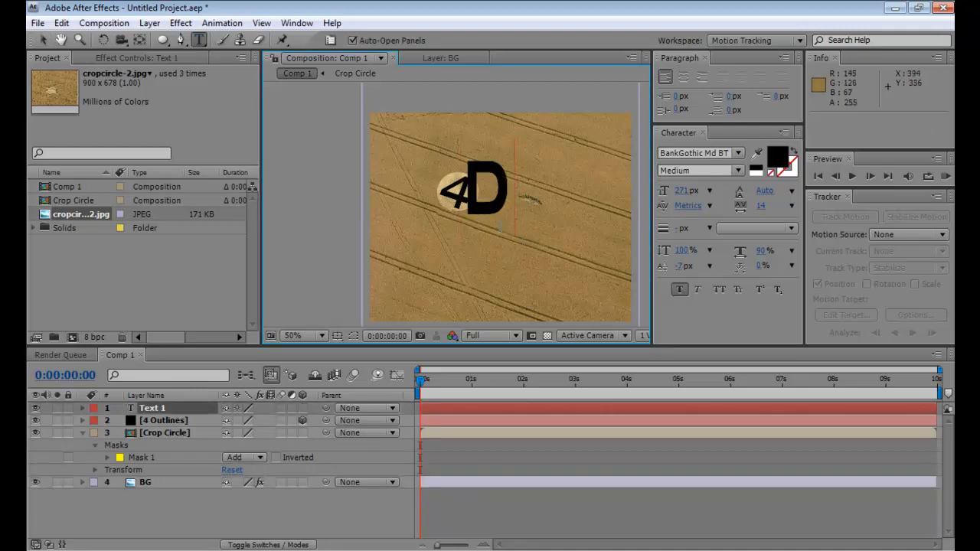
click(43, 40)
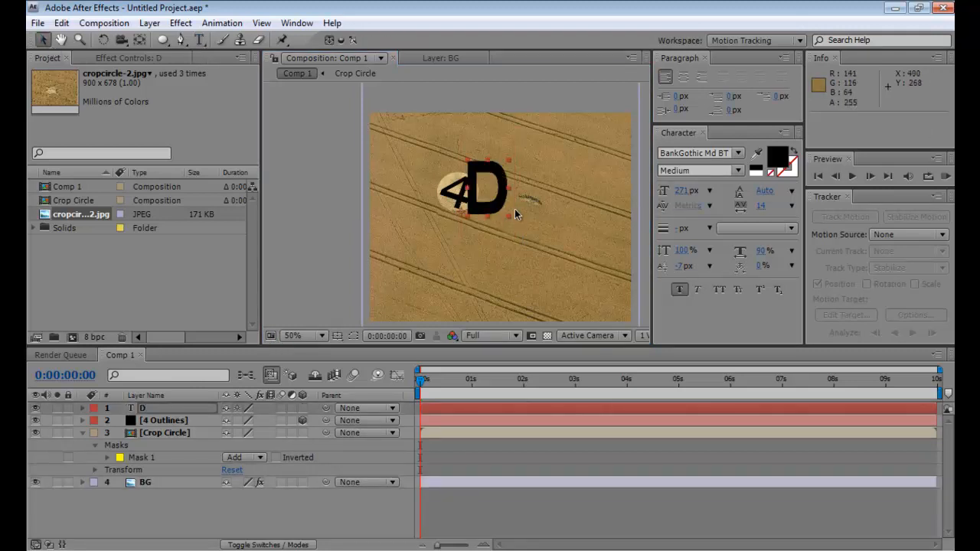
click(510, 216)
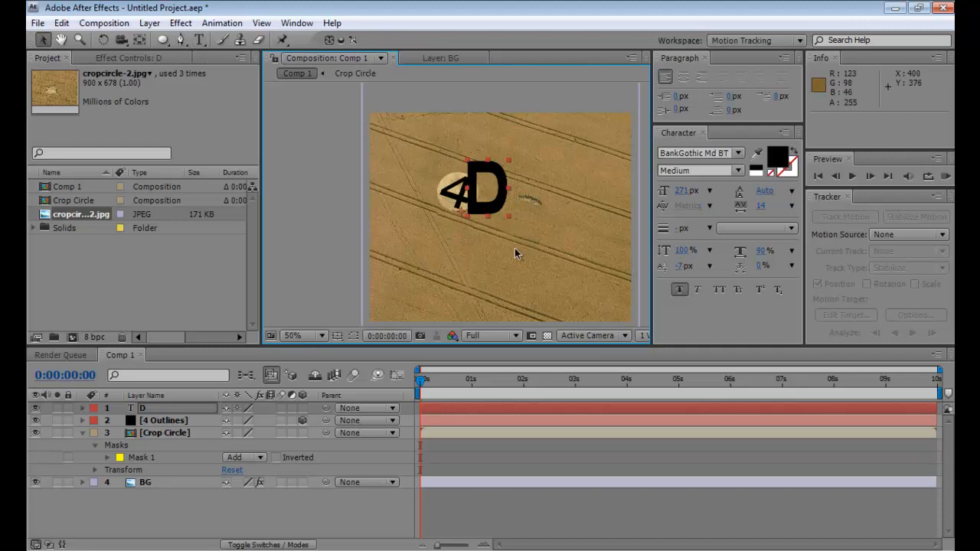
Create masks from the D text layer and delete the original D text layer
right_click(163, 412)
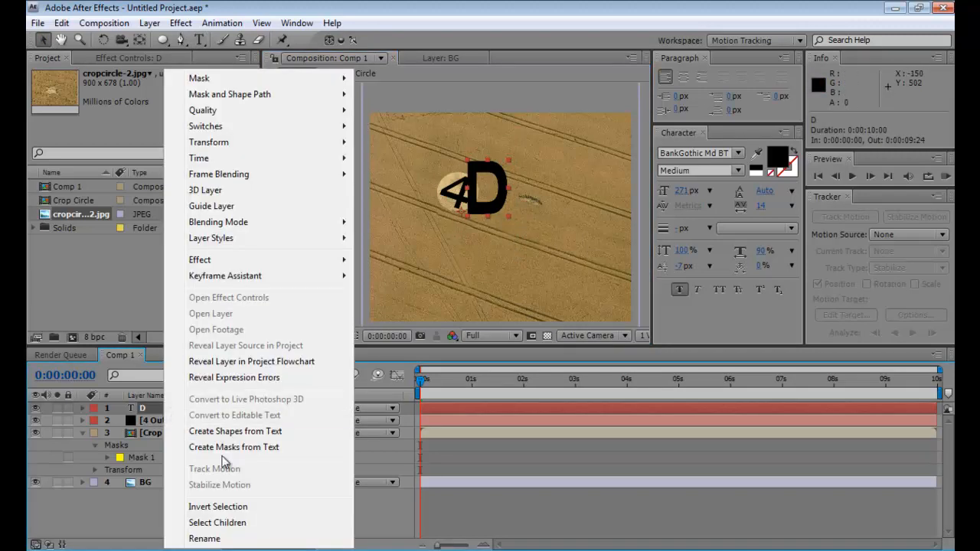
click(230, 447)
click(165, 422)
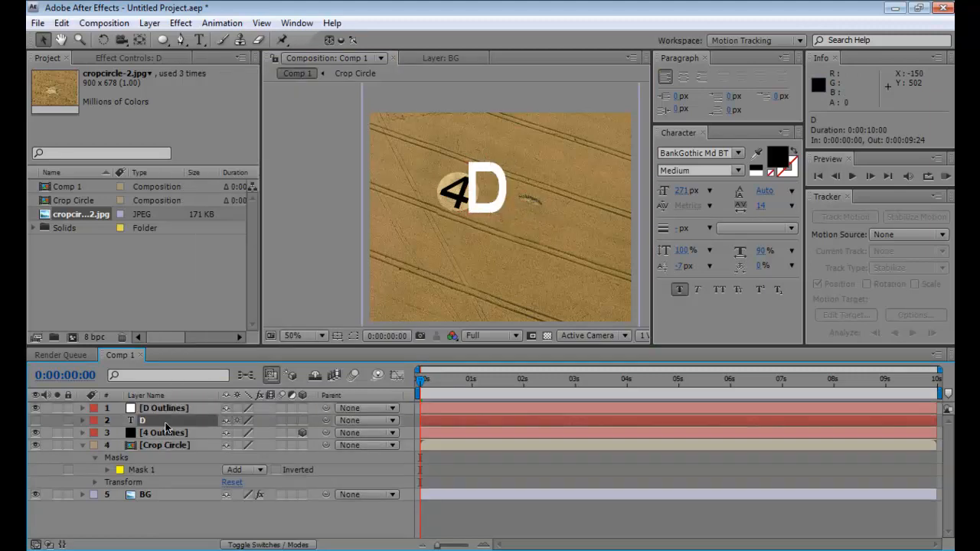
key(Delete)
Change the solid colour of the D Outlines layer to black
click(165, 409)
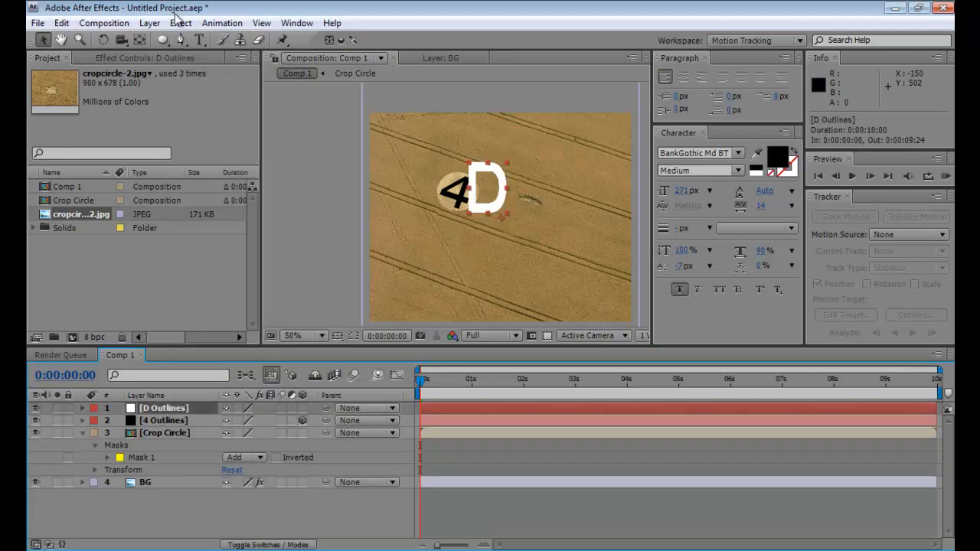
click(149, 23)
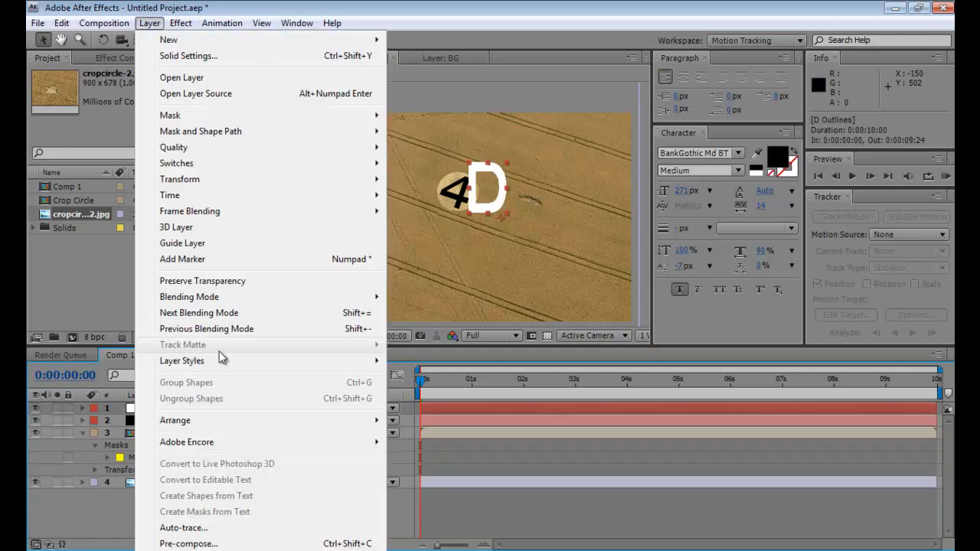
click(192, 56)
click(170, 250)
text(000000)
click(374, 72)
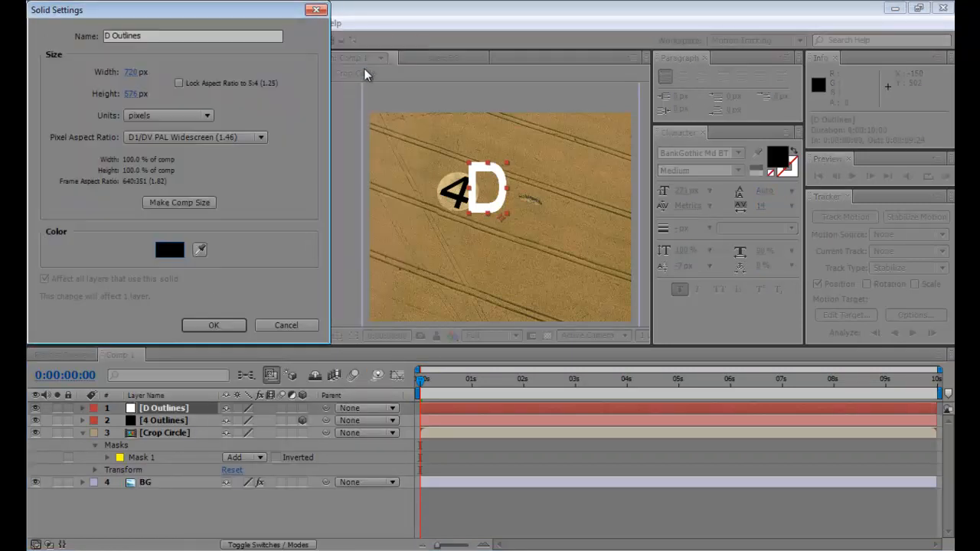
click(201, 324)
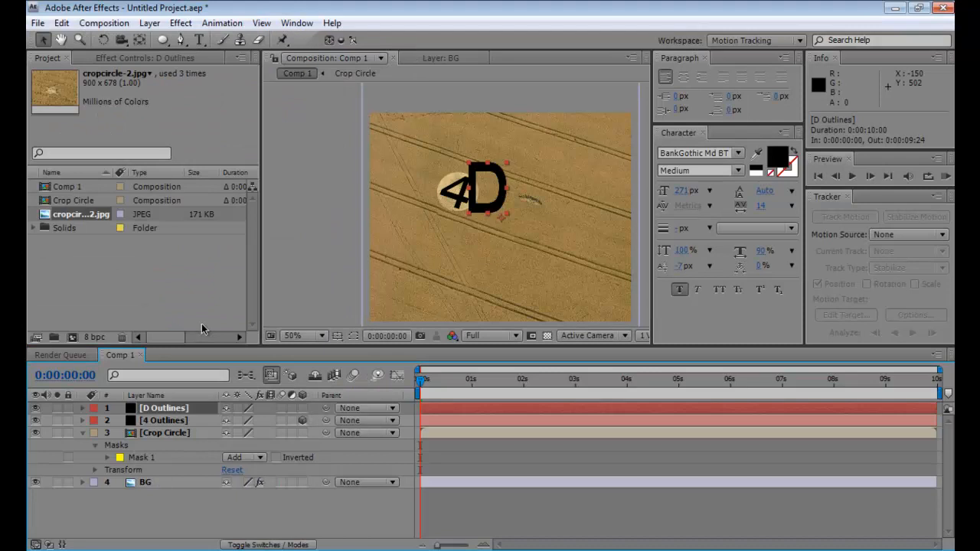
Collapse the Crop Circle layer's properties and rename the layer as 4 Crop Circle
click(165, 434)
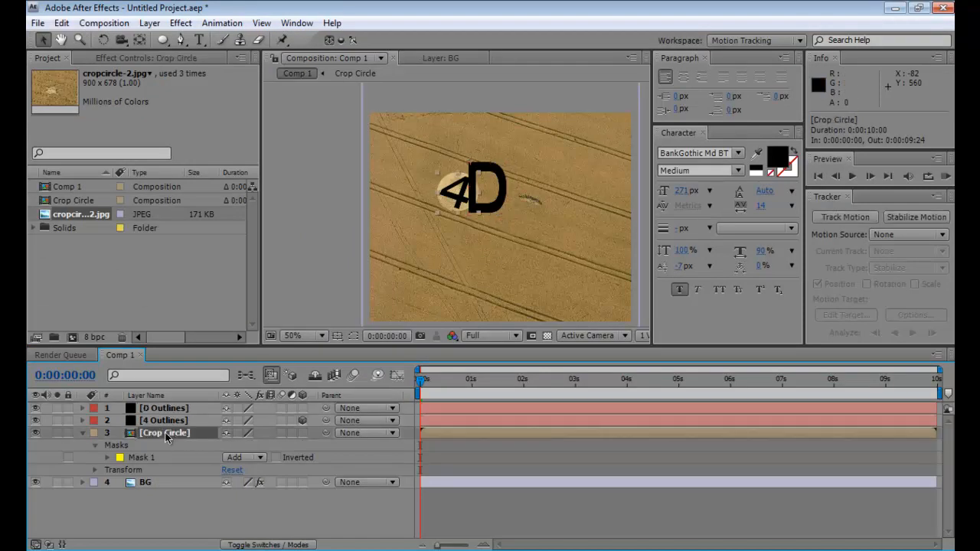
click(83, 434)
key(Return)
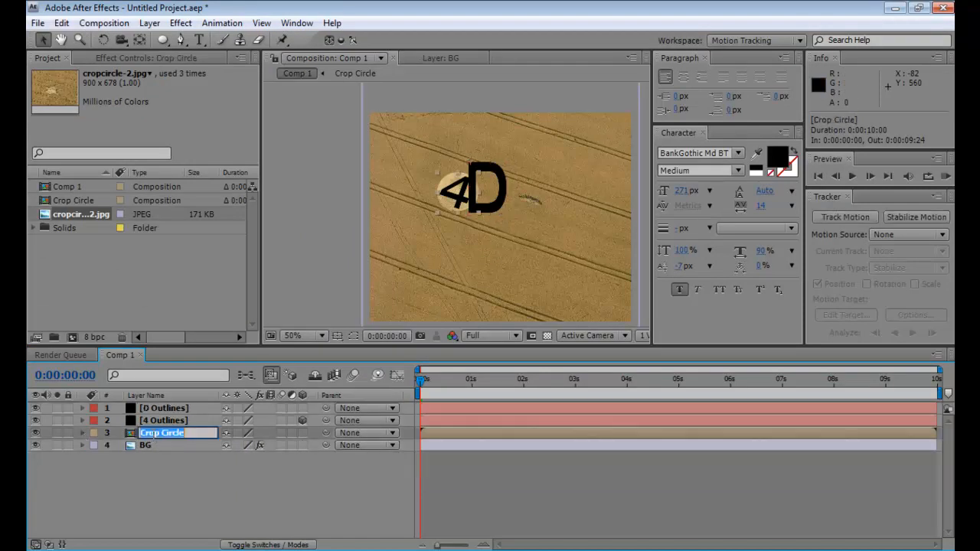
key(Home)
text(4)
key(Return)
Duplicate the 4 Crop Circle layer and move the copy beside the first disc, behind the D
click(165, 433)
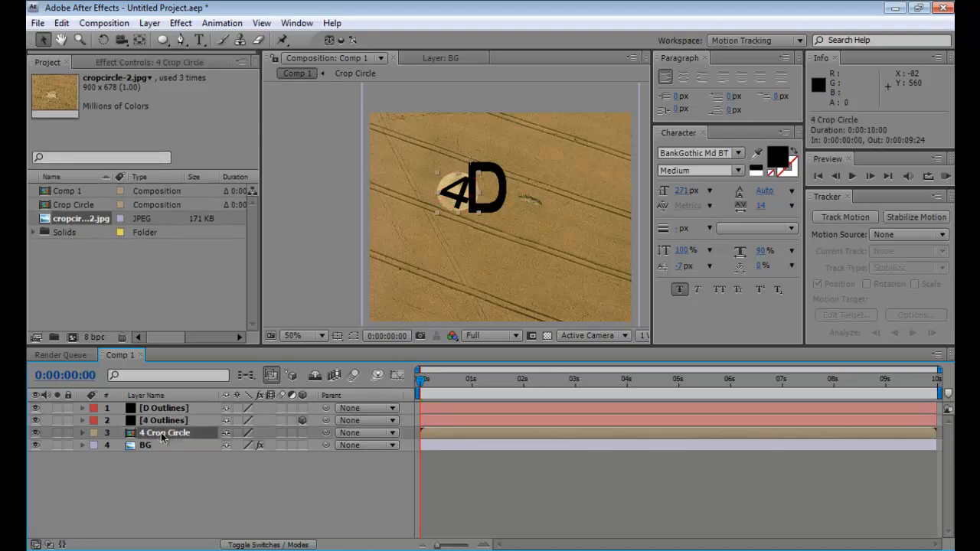
key(ctrl+d)
drag(455, 204, 497, 221)
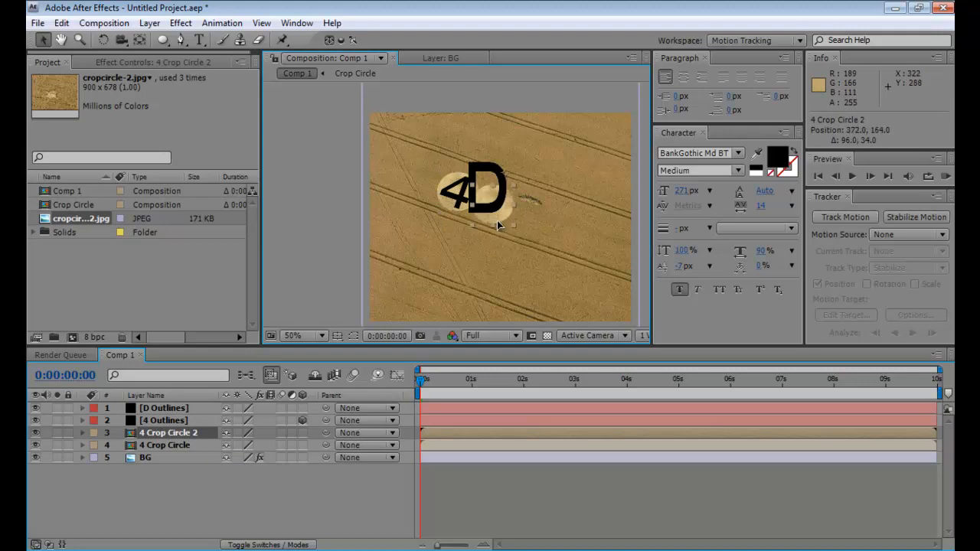
Rename the duplicated disc layer as D Crop Cricle and place it directly below the D Outlines layer
click(163, 434)
key(Return)
text(D)
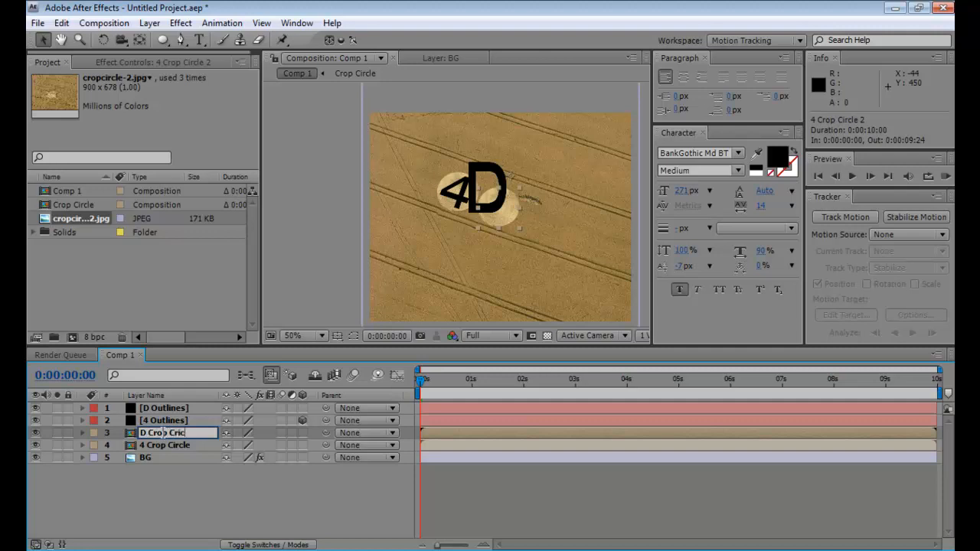
text( Crop Circle)
key(Return)
drag(164, 437, 167, 415)
Scale the D Outlines layer to about 67% and turn it into a 3D layer
click(166, 408)
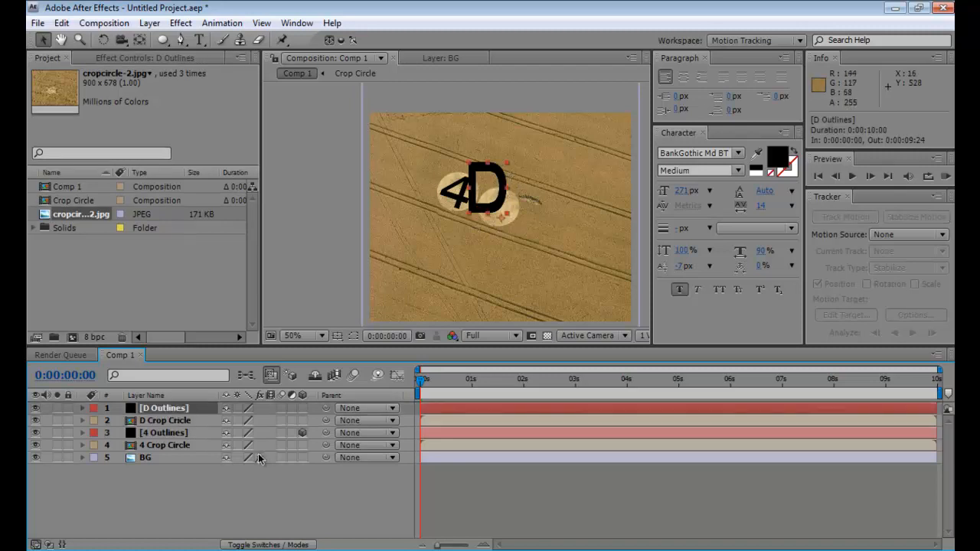
drag(469, 164, 482, 188)
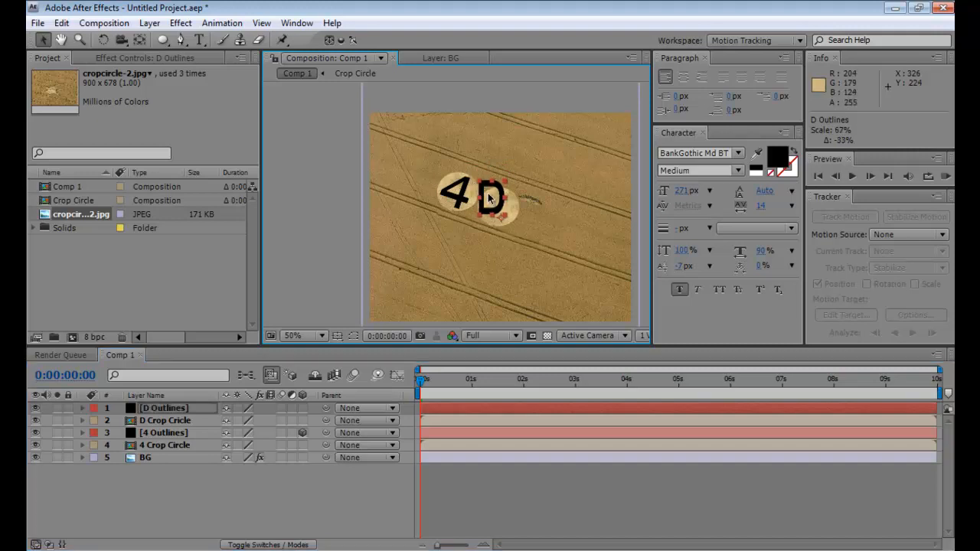
key(w)
key(v)
click(304, 408)
Rotate the 3D D to match the field's perspective, at about 322.5°, 8.8°, 20.7°, and centre it inside its disc
key(w)
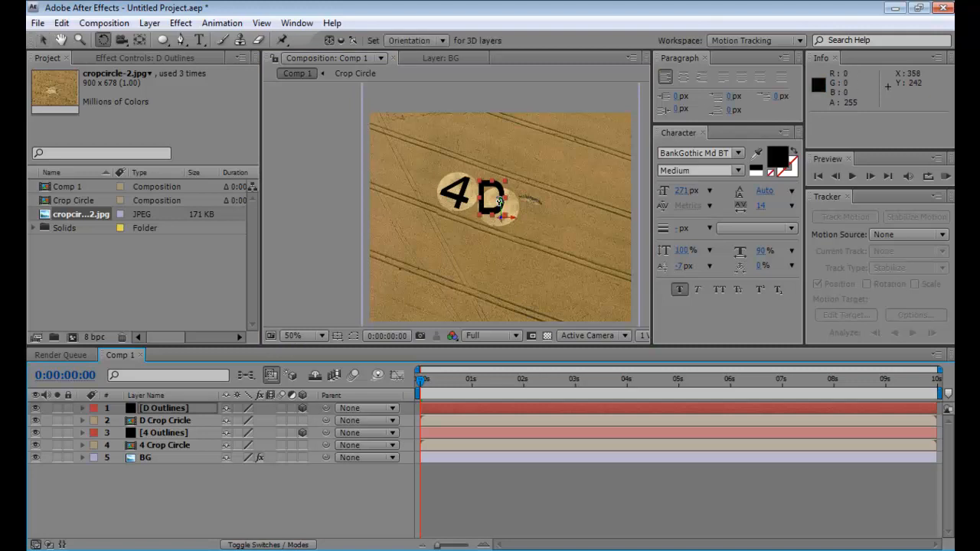
drag(501, 202, 511, 230)
key(v)
key(w)
key(v)
key(w)
key(v)
click(495, 259)
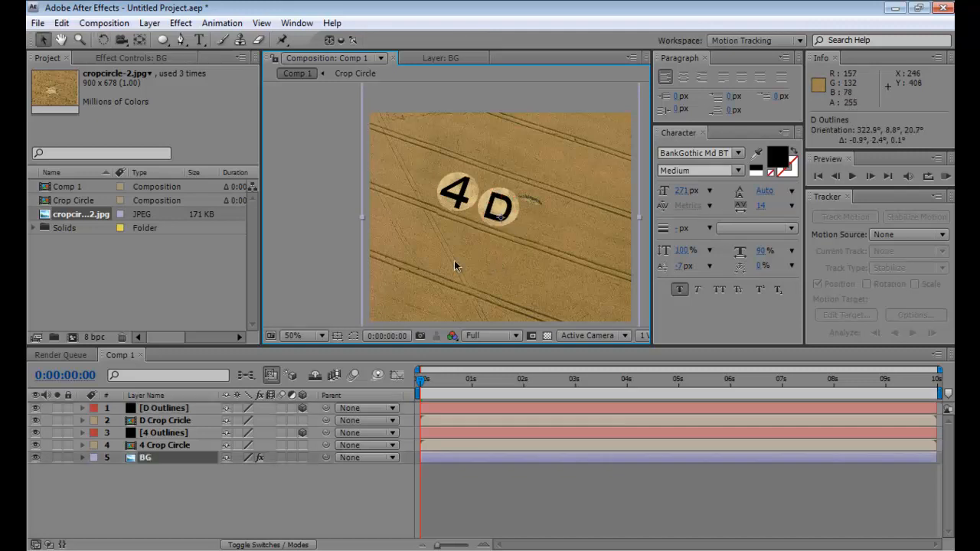
Add a text layer containing a black S on the other side of the 4 disc from the D
click(187, 420)
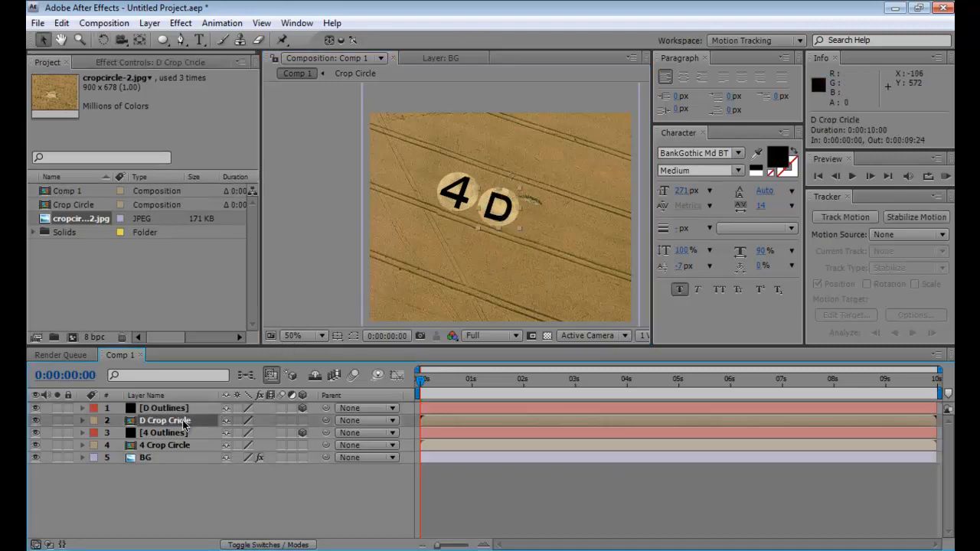
click(198, 40)
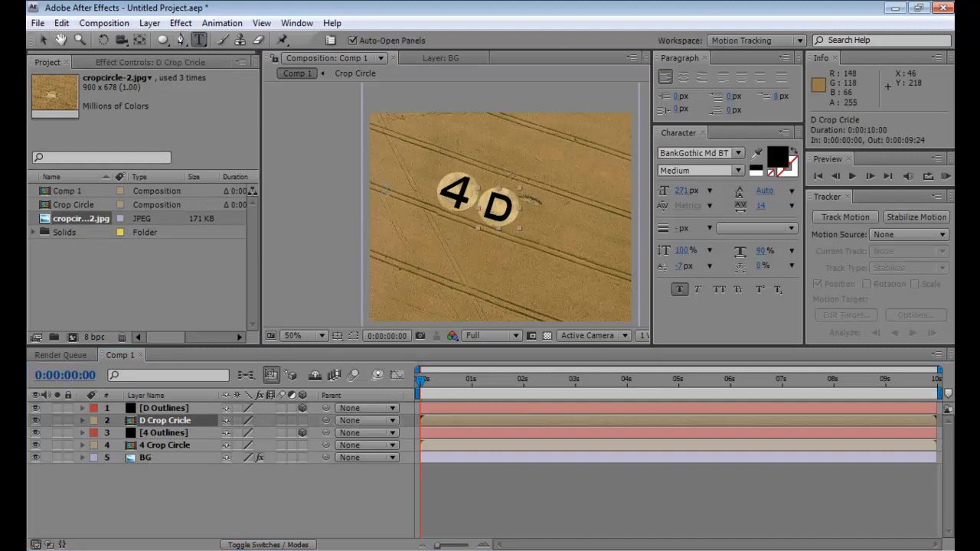
click(392, 225)
text(S)
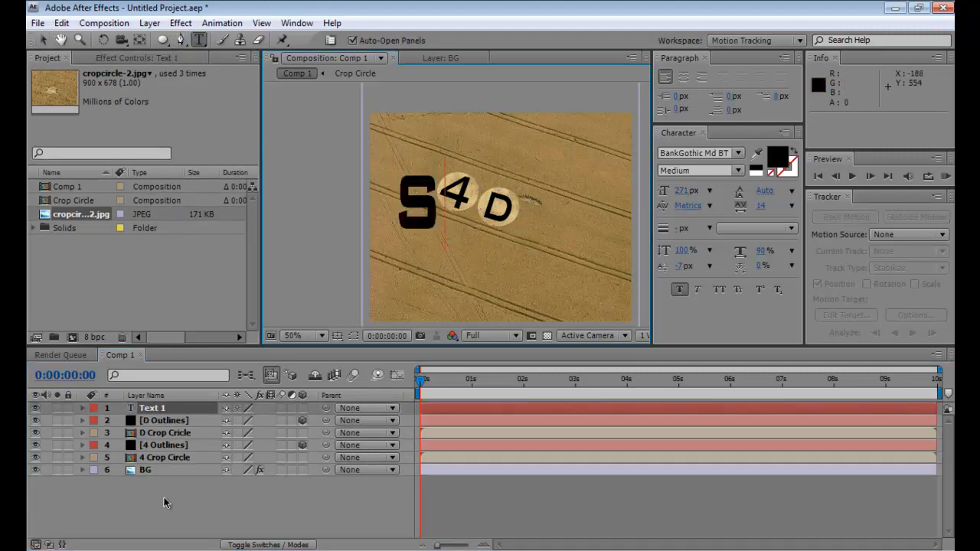
Create masks from the S text layer and delete the original S text layer
click(187, 408)
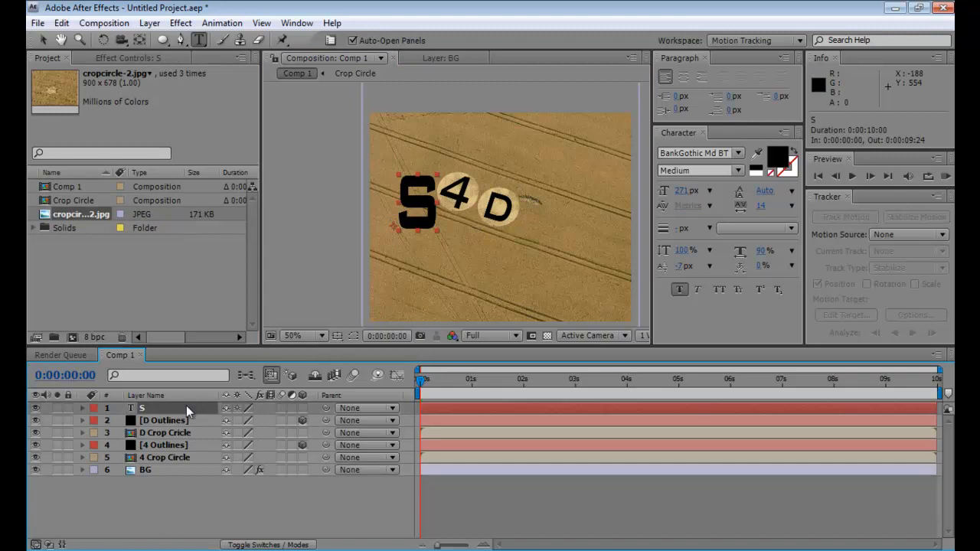
right_click(186, 410)
click(248, 433)
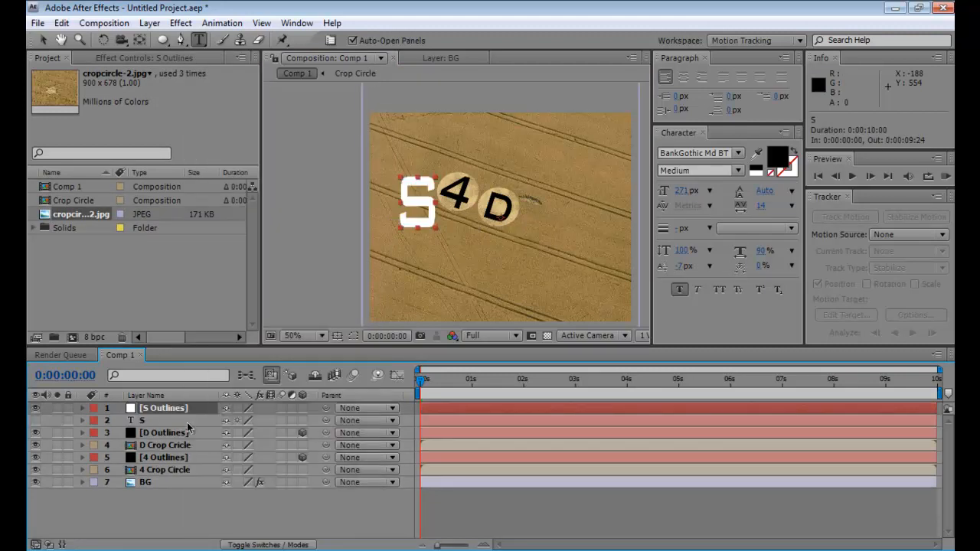
click(168, 420)
key(Delete)
Change the solid colour of the S Outlines layer to black
click(167, 408)
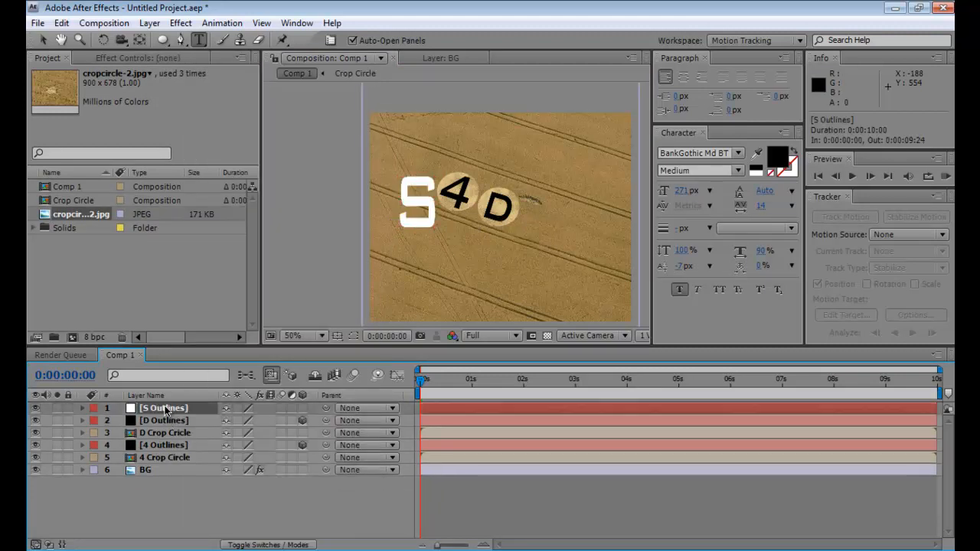
click(150, 23)
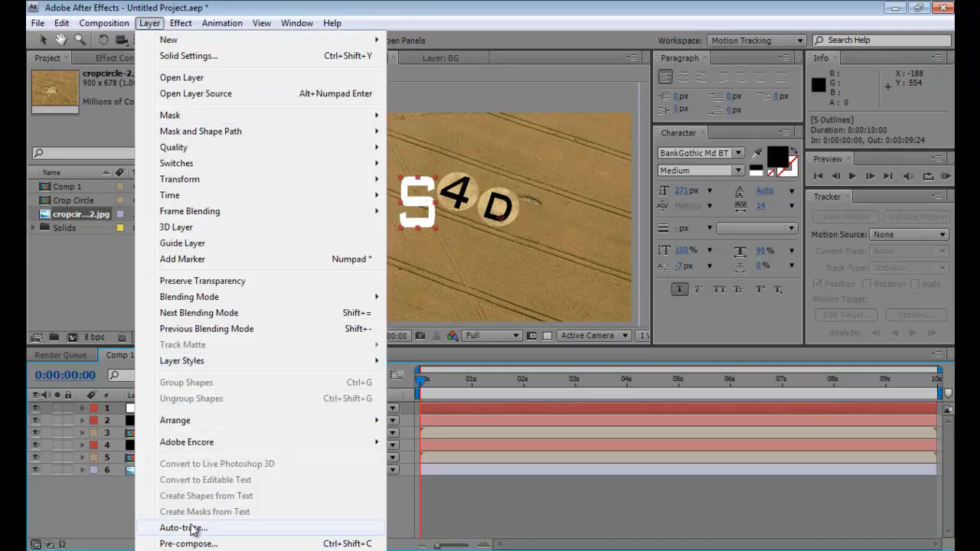
click(171, 56)
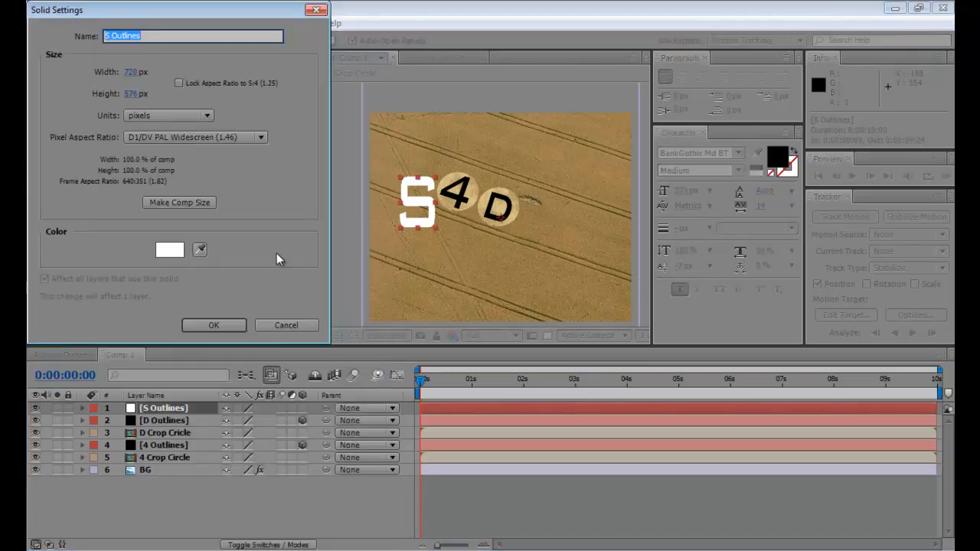
click(164, 251)
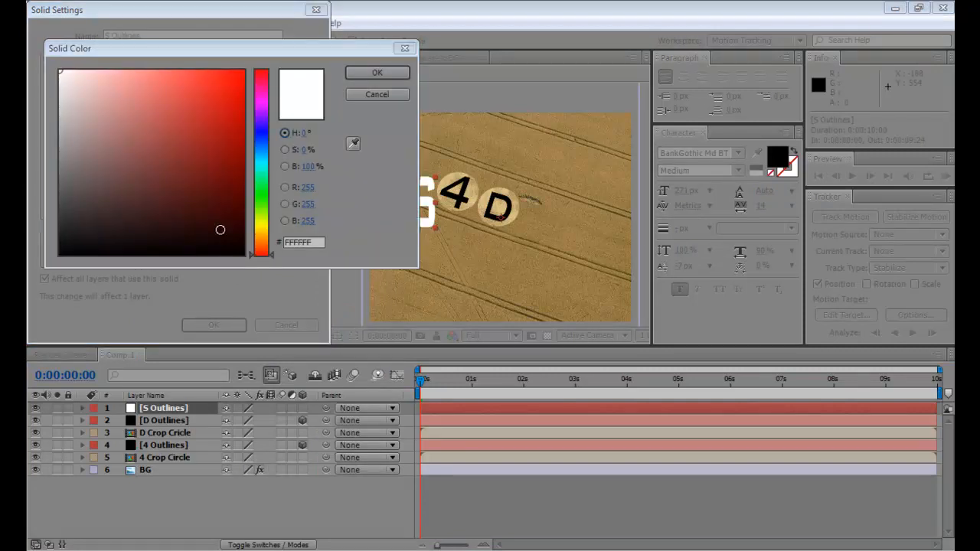
click(242, 254)
click(369, 73)
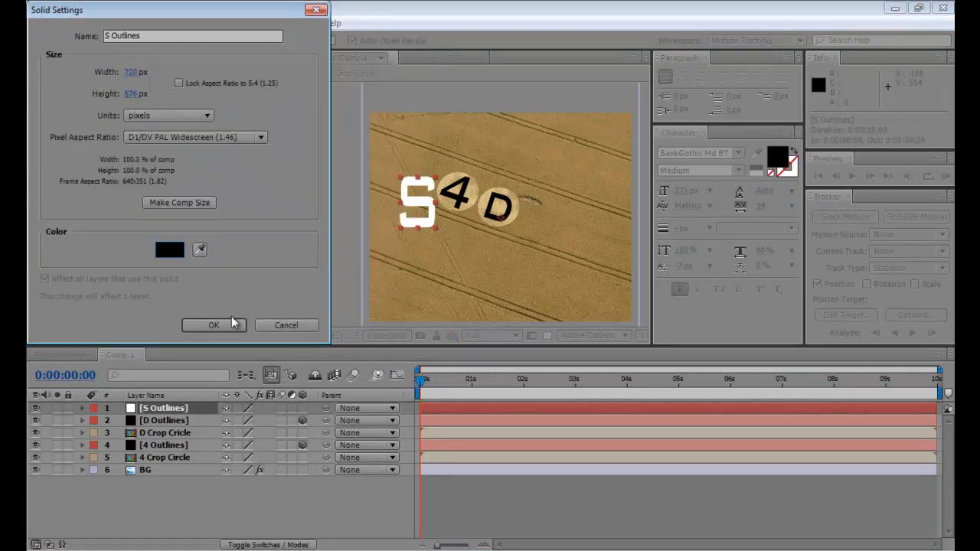
click(214, 325)
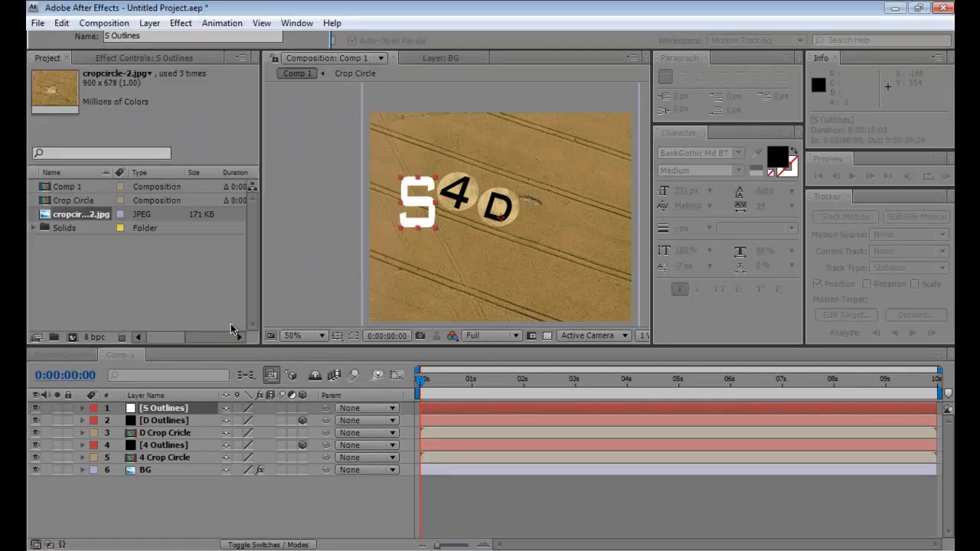
Duplicate the D Crop Cricle layer, place the copy directly below S Outlines, and rename it as S Crop Cricle
click(175, 435)
key(ctrl+d)
drag(174, 433, 174, 420)
key(Return)
click(197, 420)
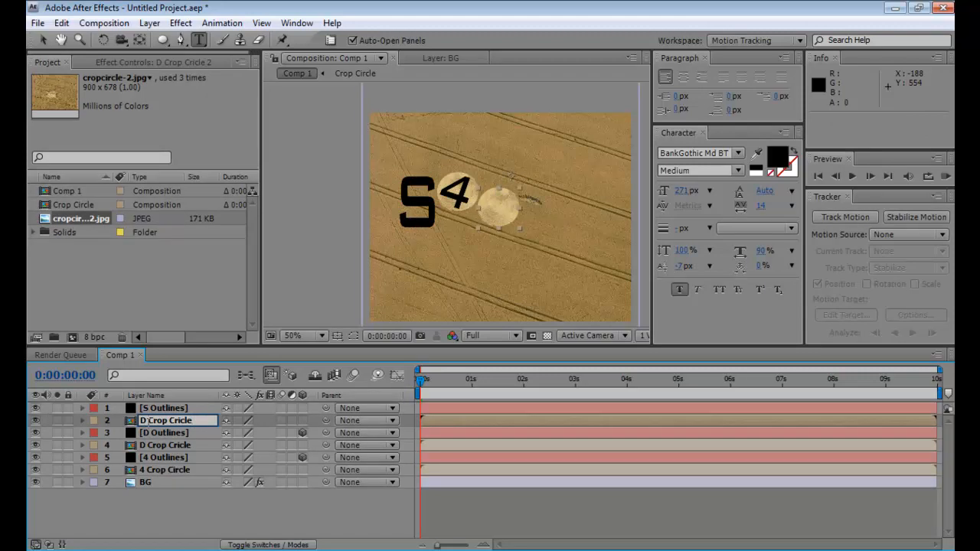
key(BackSpace)
key(BackSpace)
text(S)
click(202, 499)
Move the S Crop Cricle disc out from under the D so it sits beside the D disc, opposite the 4
click(168, 411)
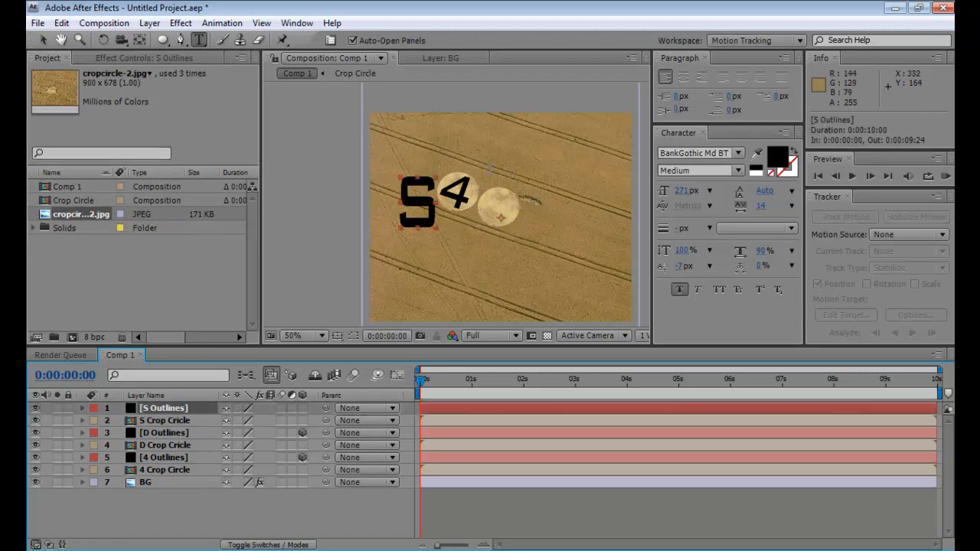
key(v)
click(188, 433)
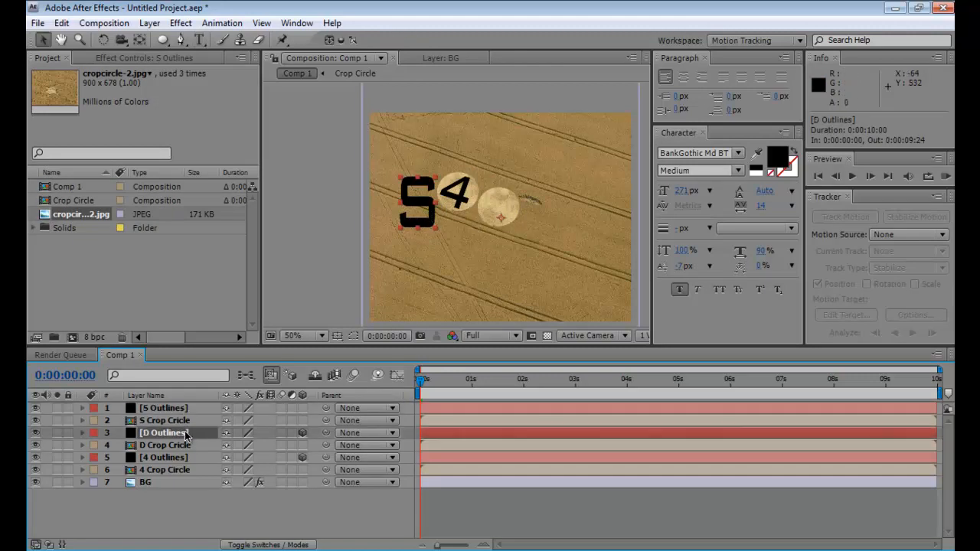
click(172, 445)
click(181, 433)
click(179, 421)
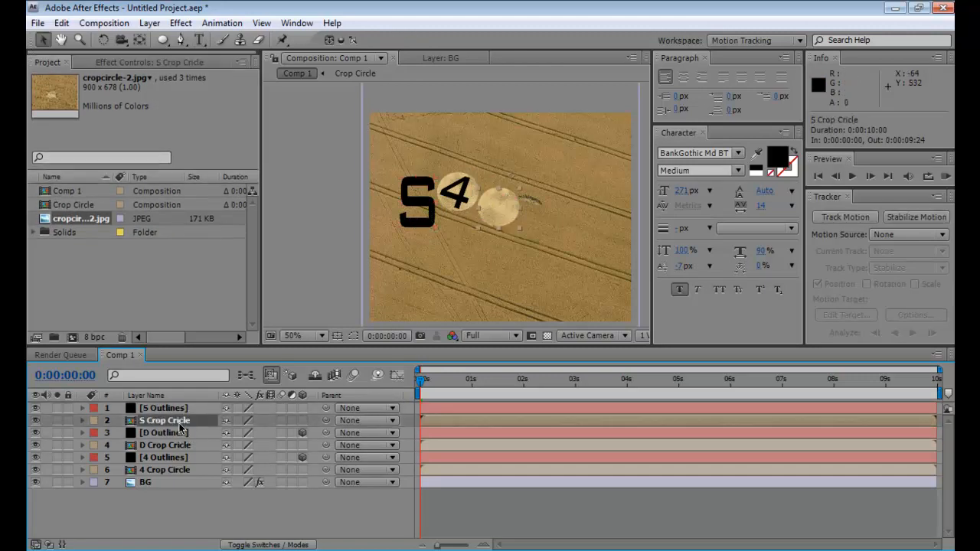
drag(490, 213, 538, 230)
click(493, 228)
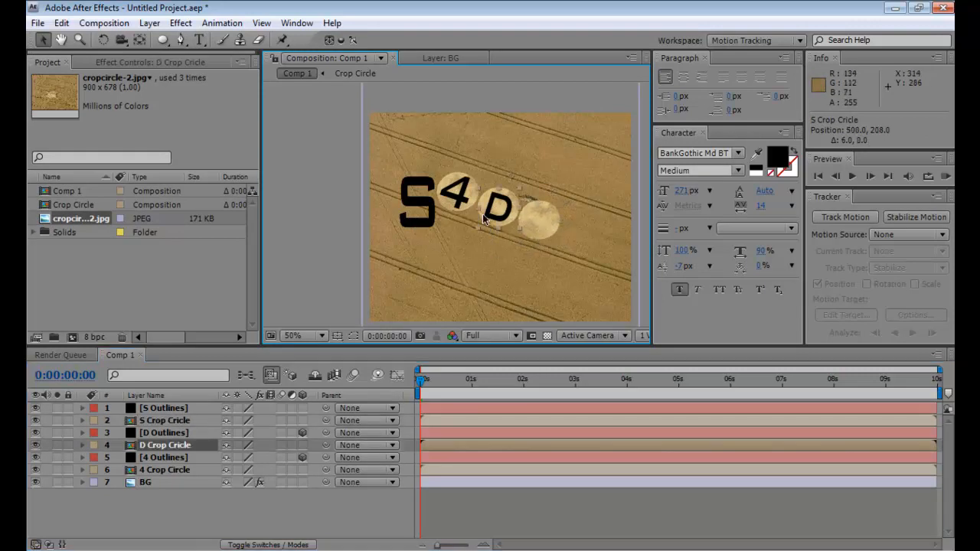
click(454, 253)
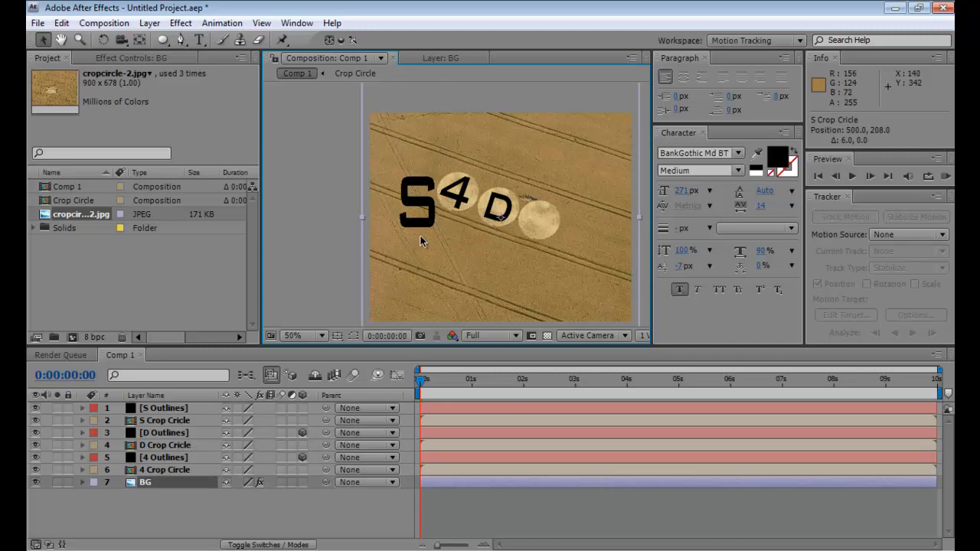
Move S Outlines over toward the empty disc and tilt it as a 3D layer to match the field's perspective
click(187, 410)
drag(423, 213, 527, 196)
key(w)
click(303, 409)
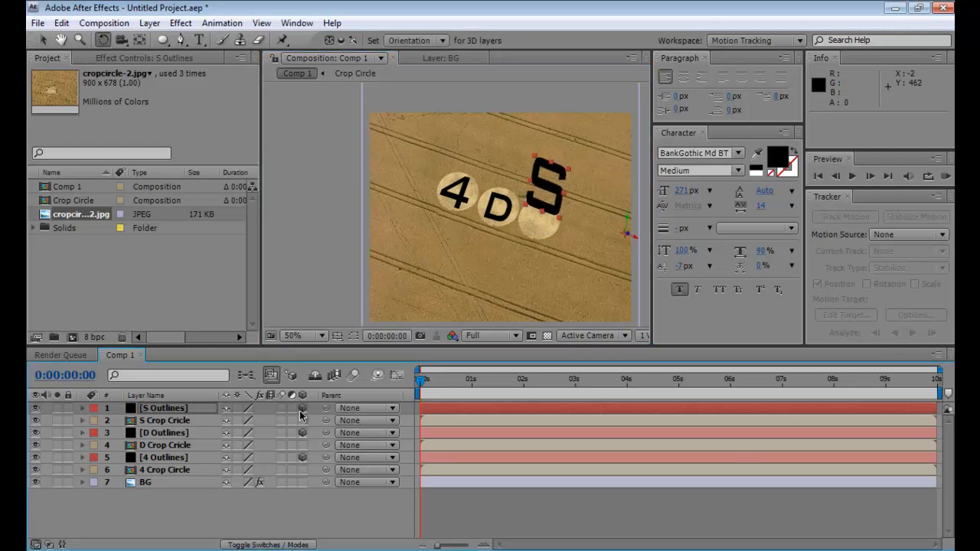
drag(636, 240, 621, 214)
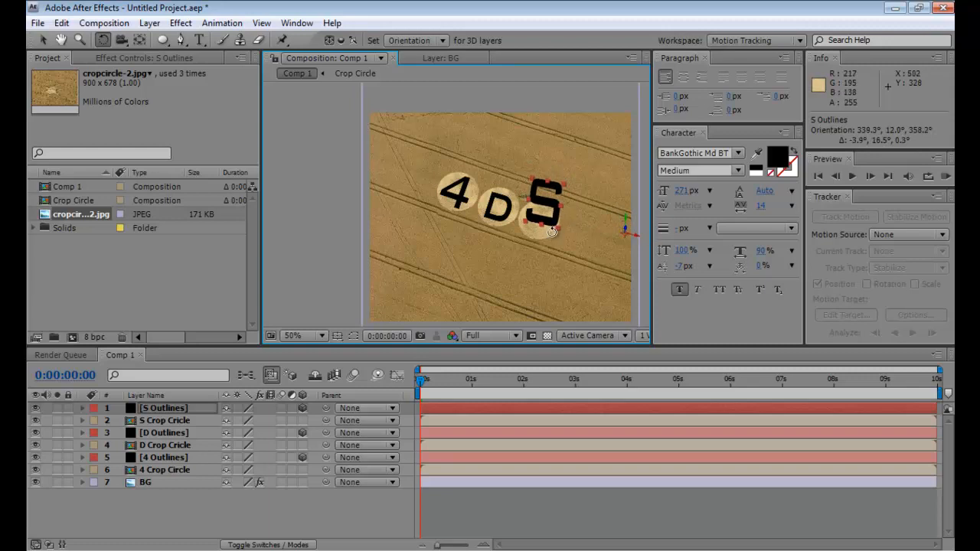
Scale down the S outline and place it inside its disc at a size matching the 4 and D
key(v)
drag(559, 228, 595, 233)
key(w)
key(v)
key(w)
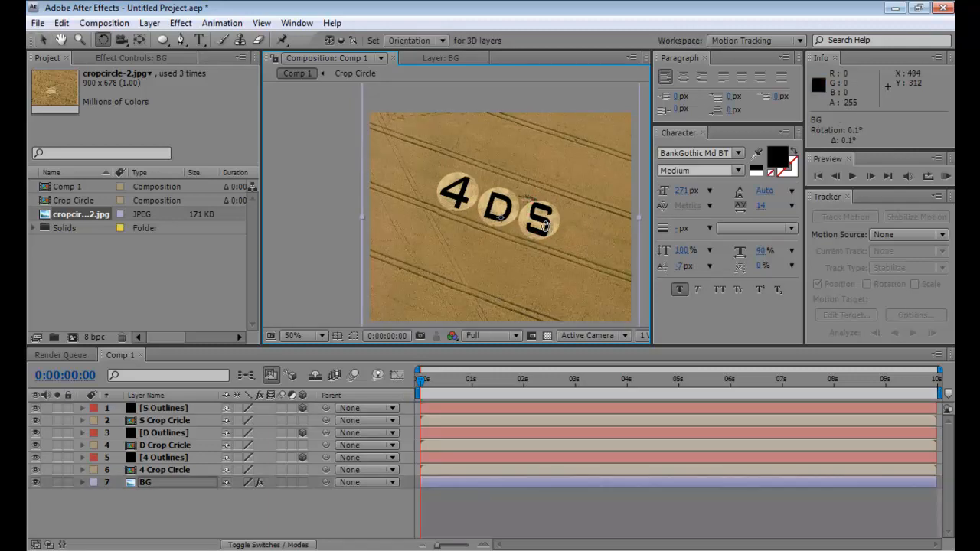
key(v)
click(545, 228)
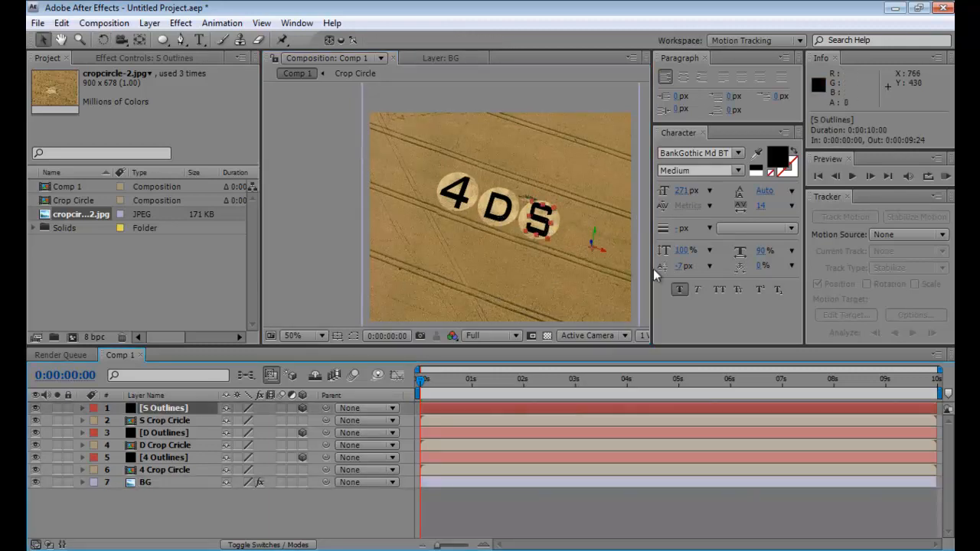
Fine-tune S Outlines to an orientation of about 336.1°, 22.0°, 7.2° and a position of about 603.7, 374.0, 0.0
key(w)
drag(594, 234, 536, 233)
key(v)
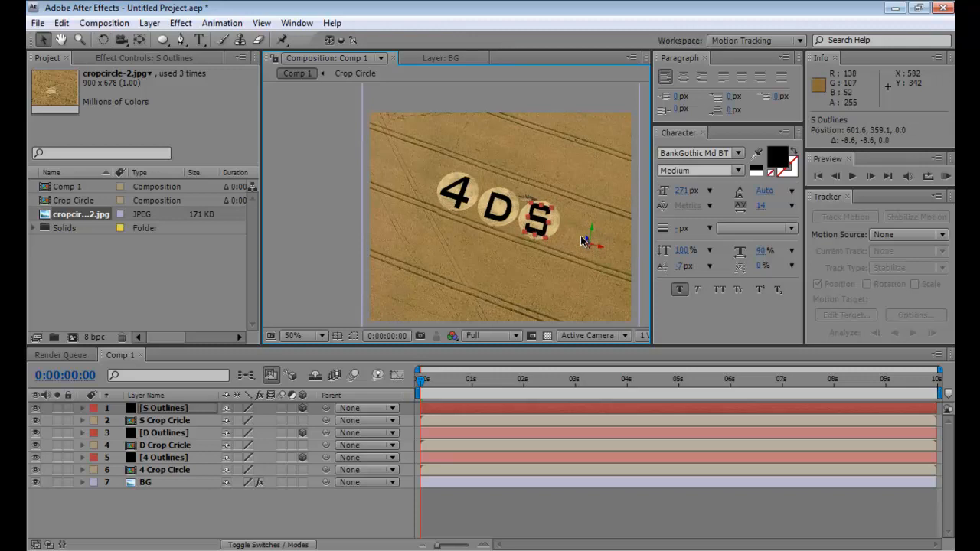
key(w)
drag(585, 242, 586, 244)
key(v)
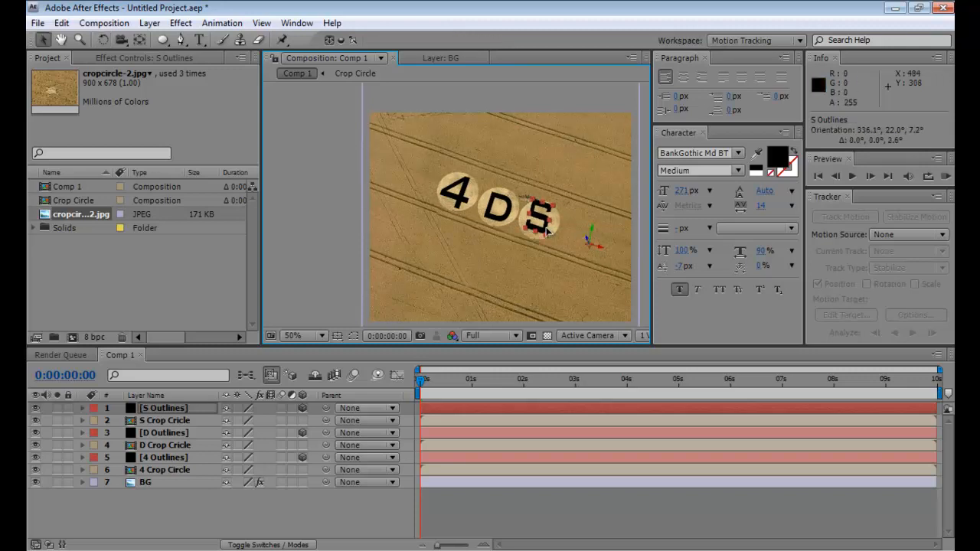
click(374, 256)
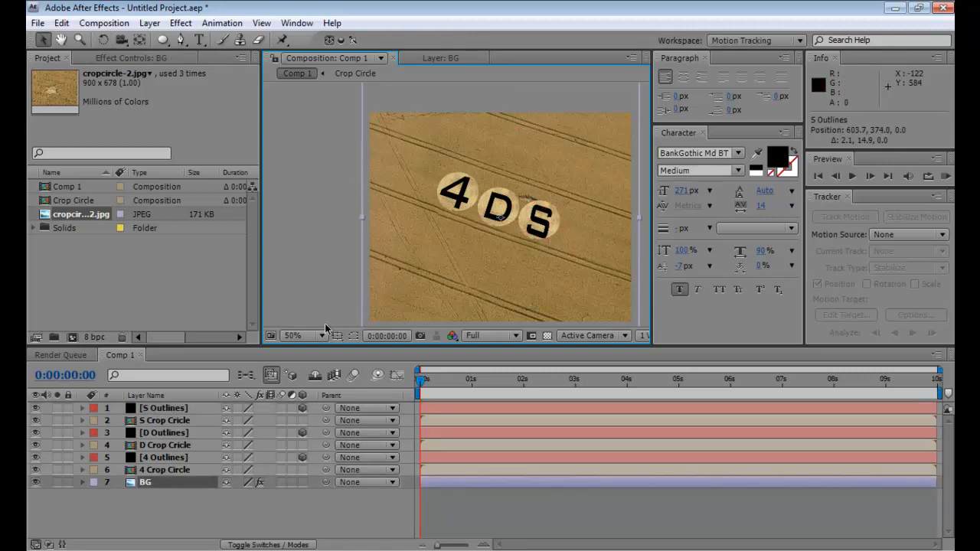
click(306, 506)
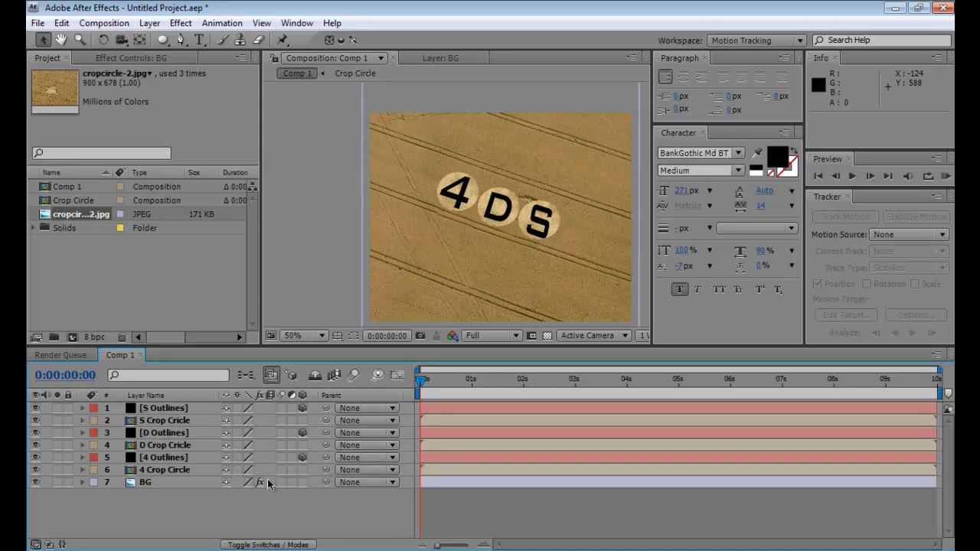
Move D Outlines and D Crop Cricle together closer to the 4, with D Outlines at about 343.1, 303.5, -1.0
click(164, 458)
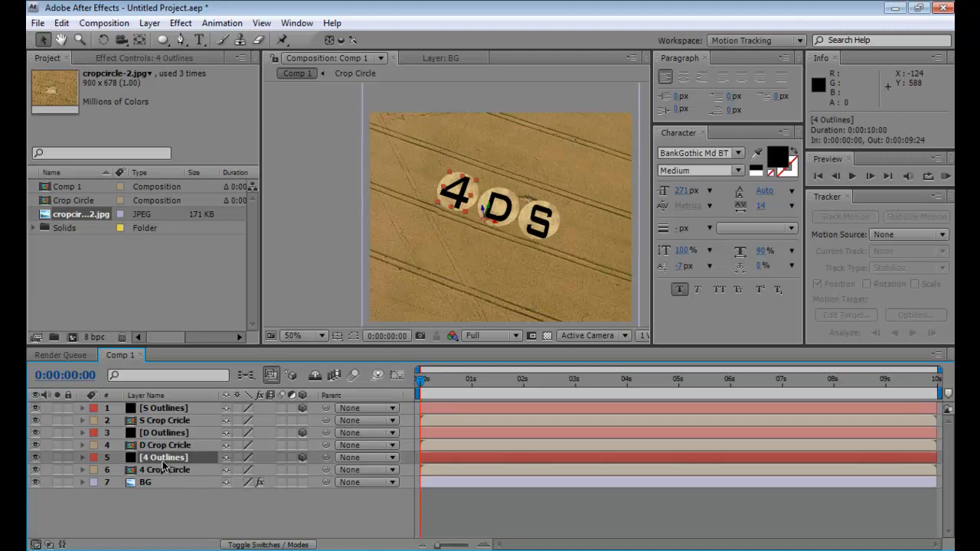
shift+click(164, 470)
click(183, 433)
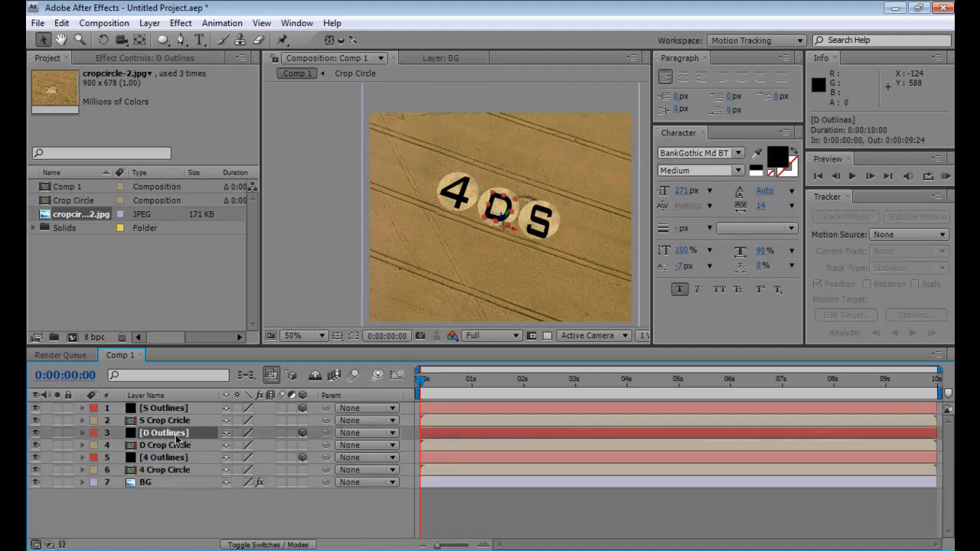
shift+click(178, 446)
click(498, 218)
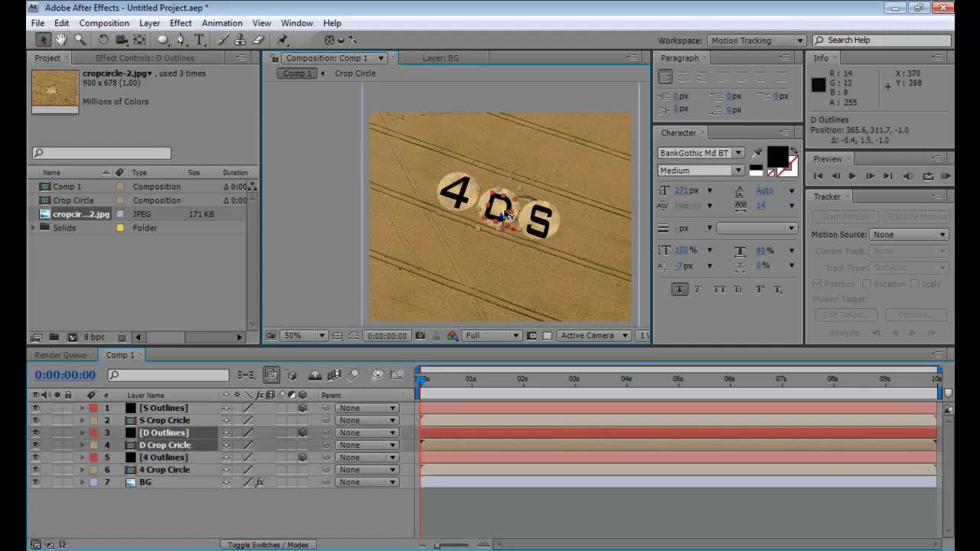
drag(494, 217, 482, 209)
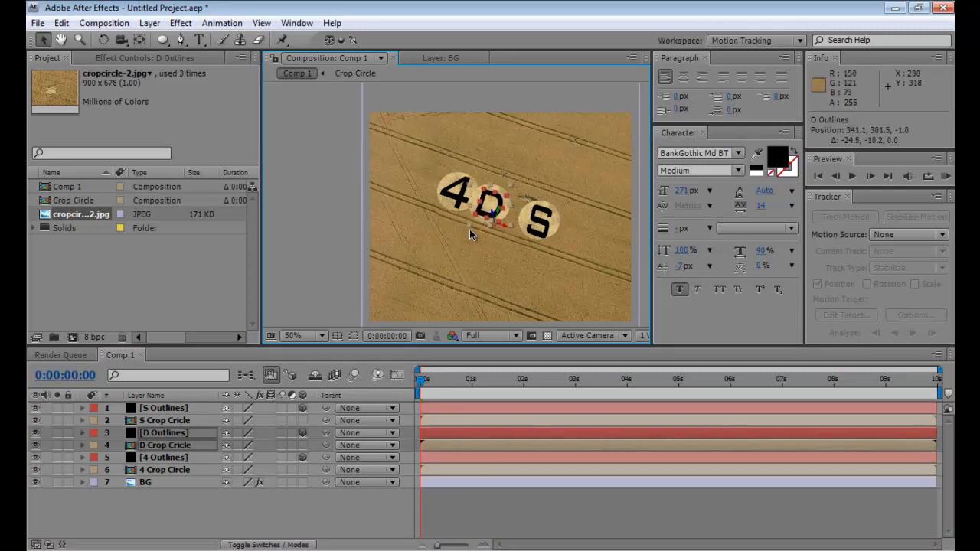
drag(486, 212, 486, 214)
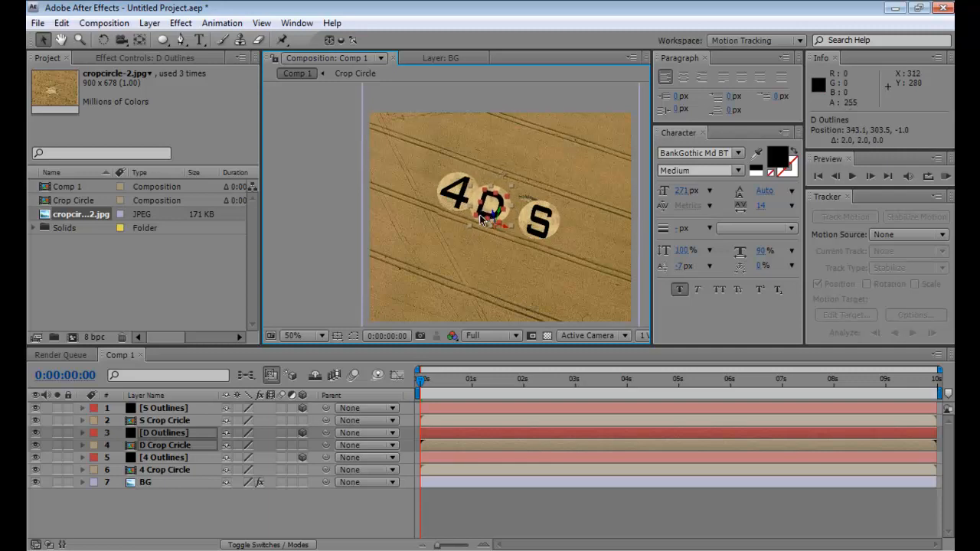
Move S Outlines and S Crop Cricle together closer to the D so the three discs are evenly spaced
click(197, 422)
ctrl+click(183, 411)
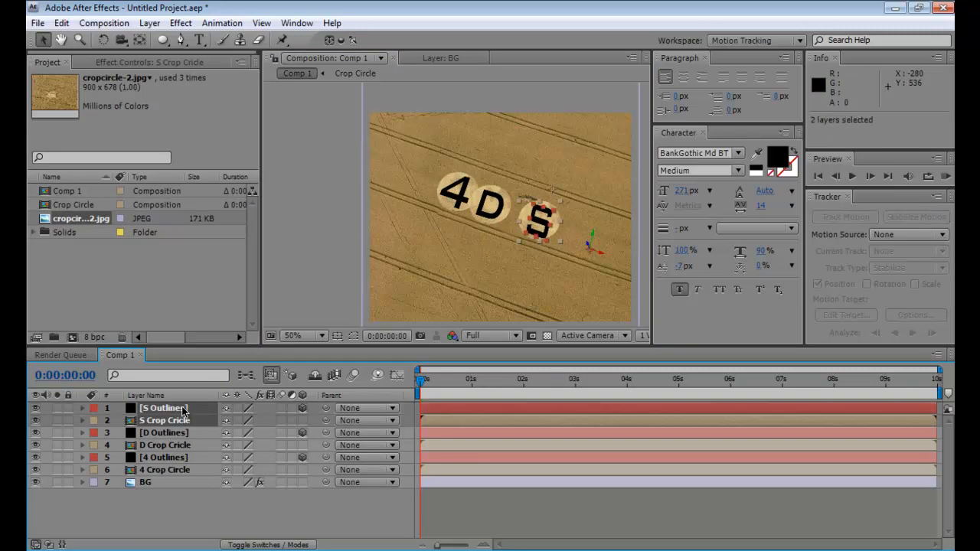
drag(540, 233, 524, 231)
click(355, 249)
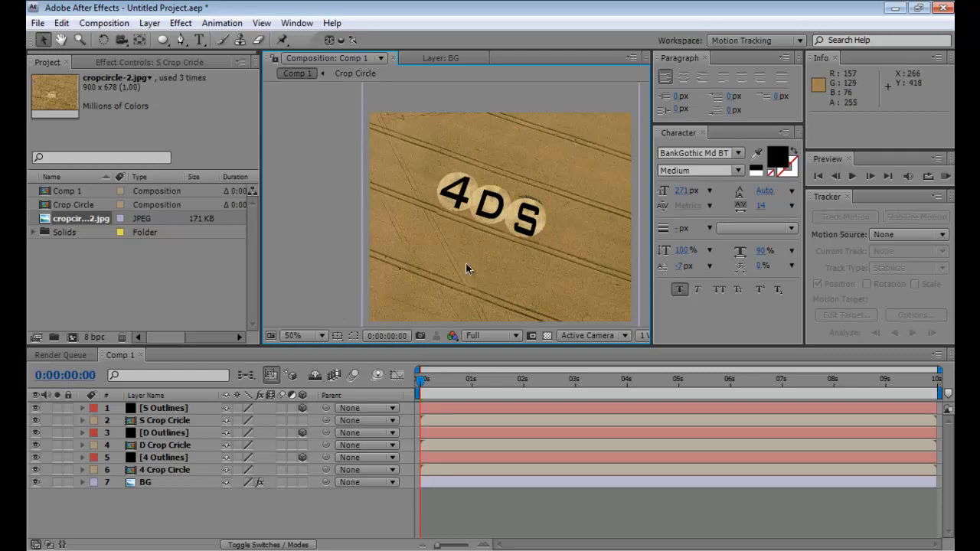
Set the track matte of 4 Crop Circle to Alpha Matte using 4 Outlines
click(211, 461)
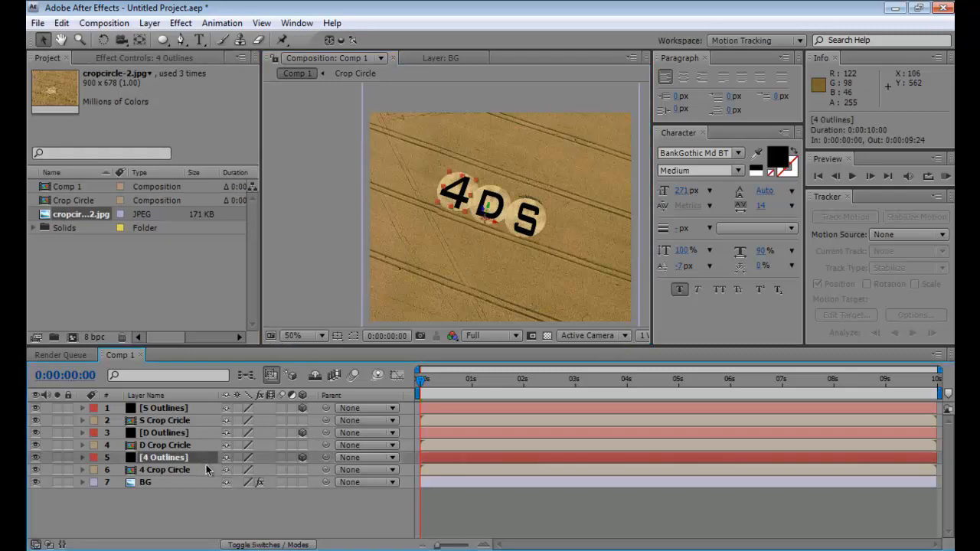
click(222, 469)
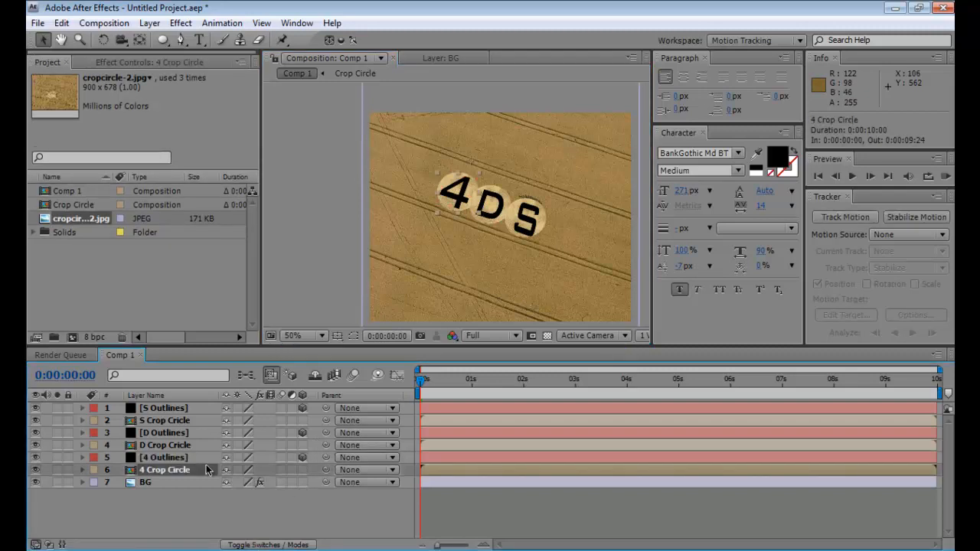
click(287, 544)
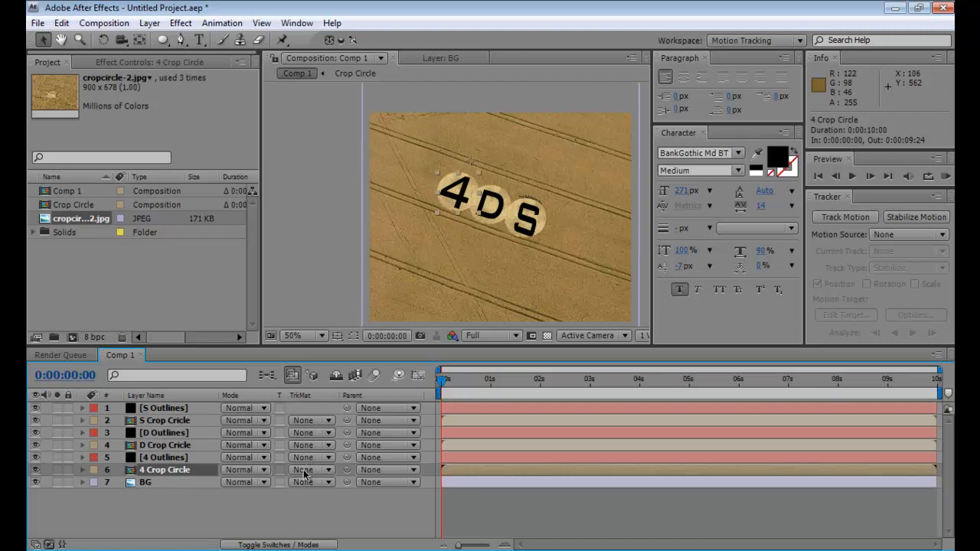
click(306, 469)
click(306, 485)
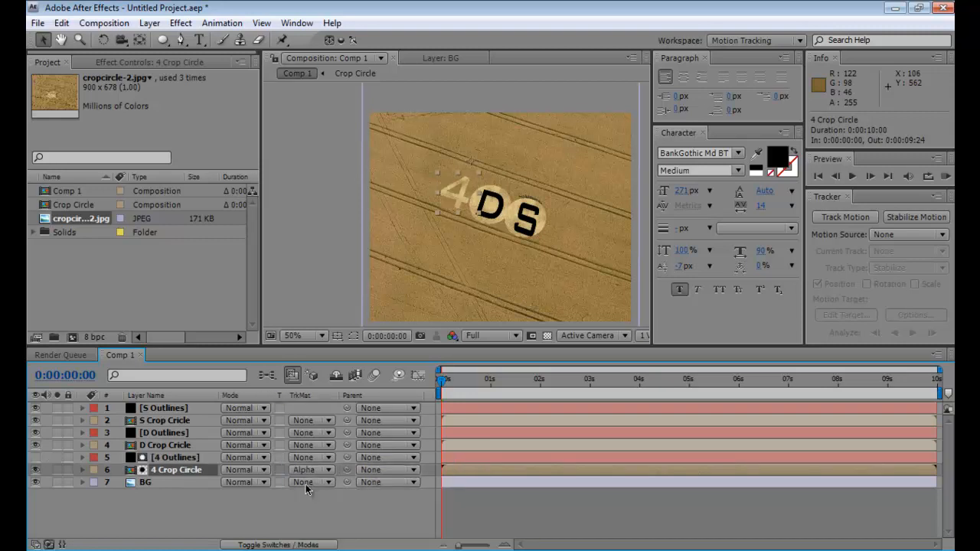
click(306, 471)
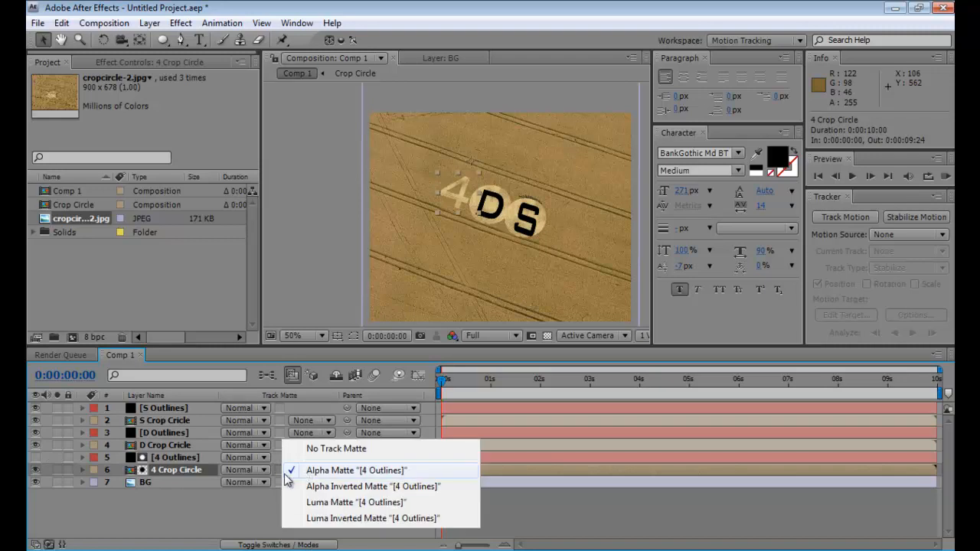
click(292, 471)
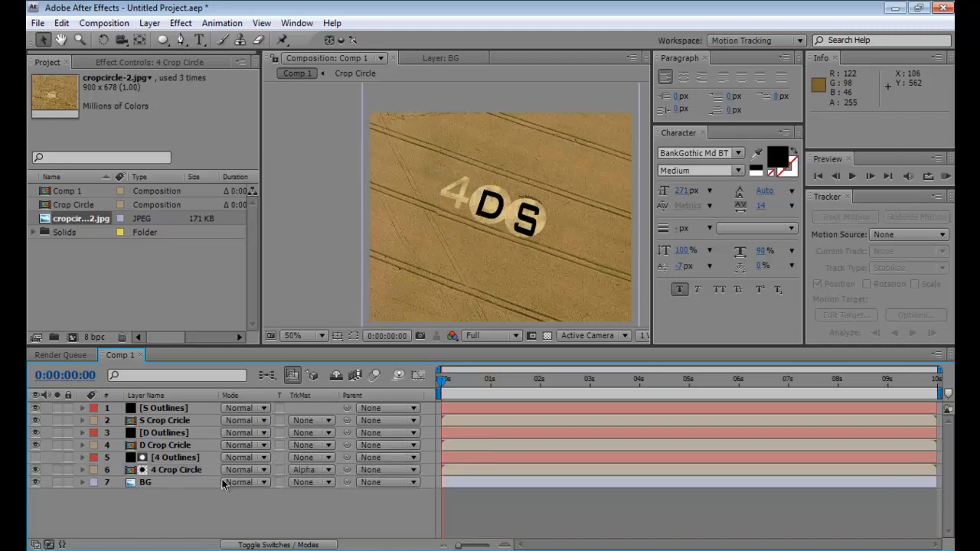
Apply Alpha track mattes to D Crop Cricle and S Crop Cricle using their respective outline layers
click(191, 445)
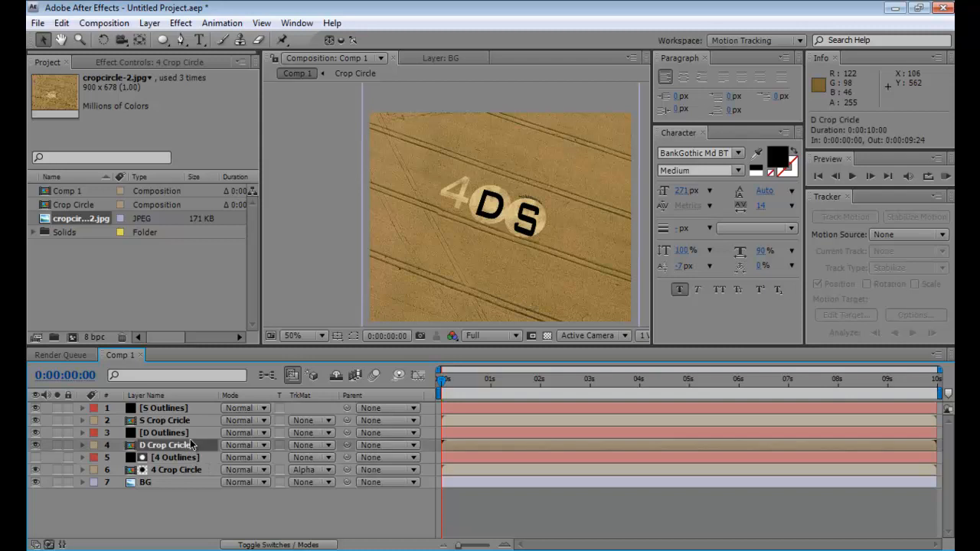
click(322, 445)
click(318, 460)
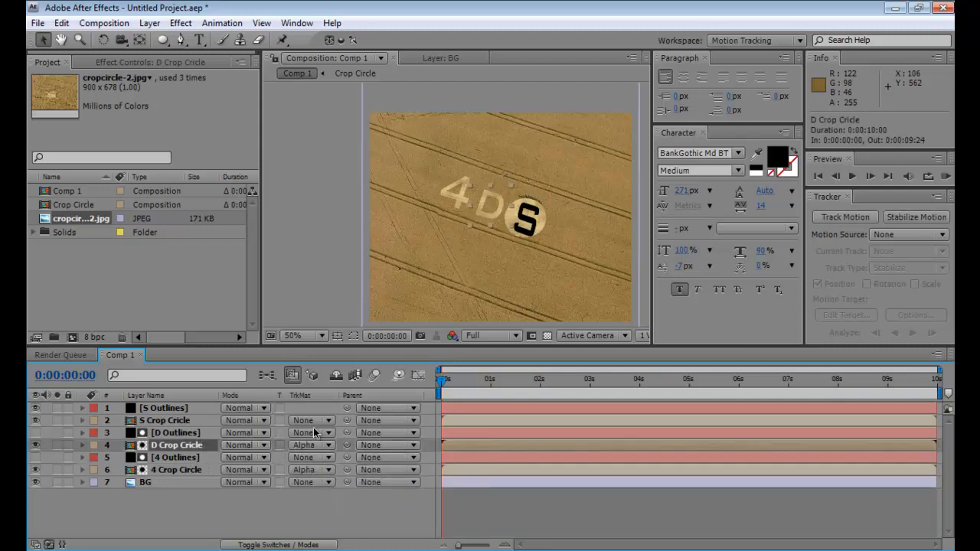
click(314, 421)
click(332, 447)
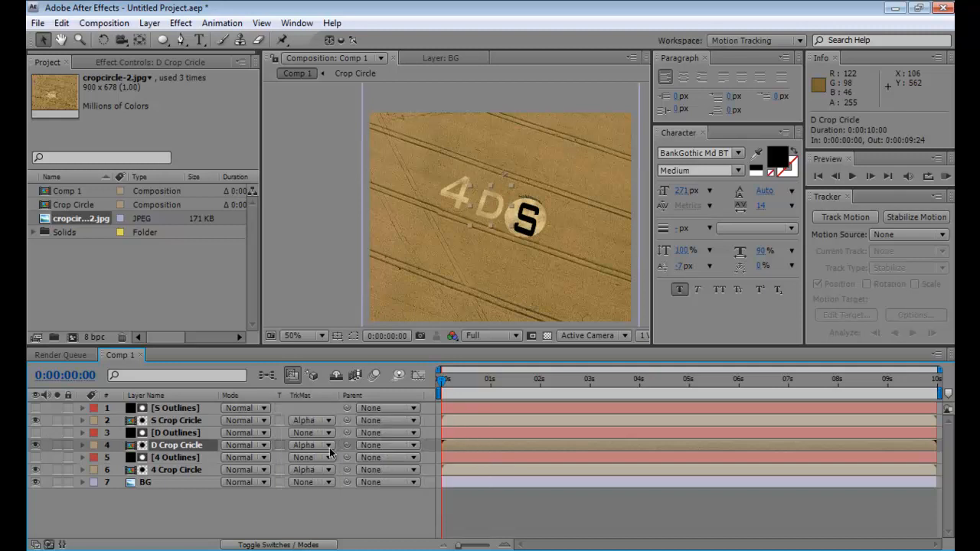
click(332, 504)
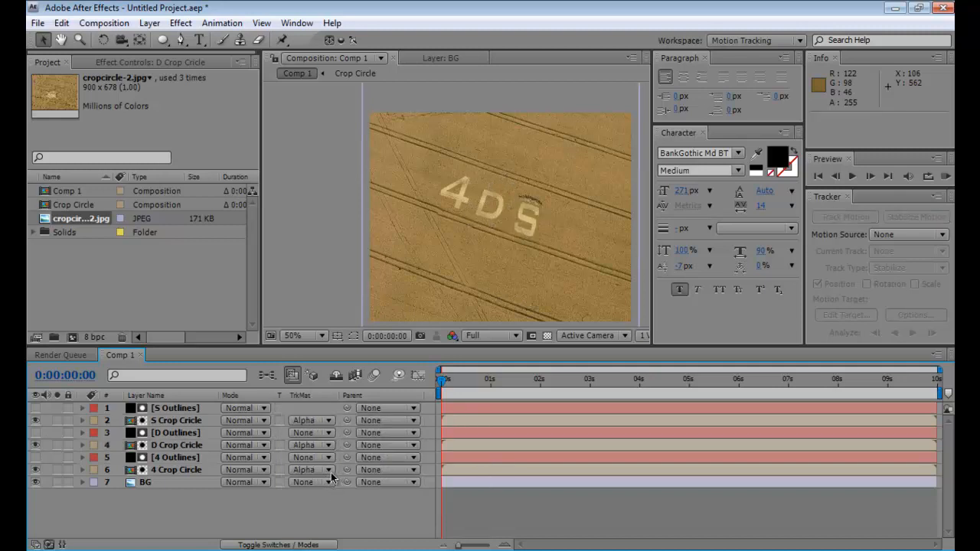
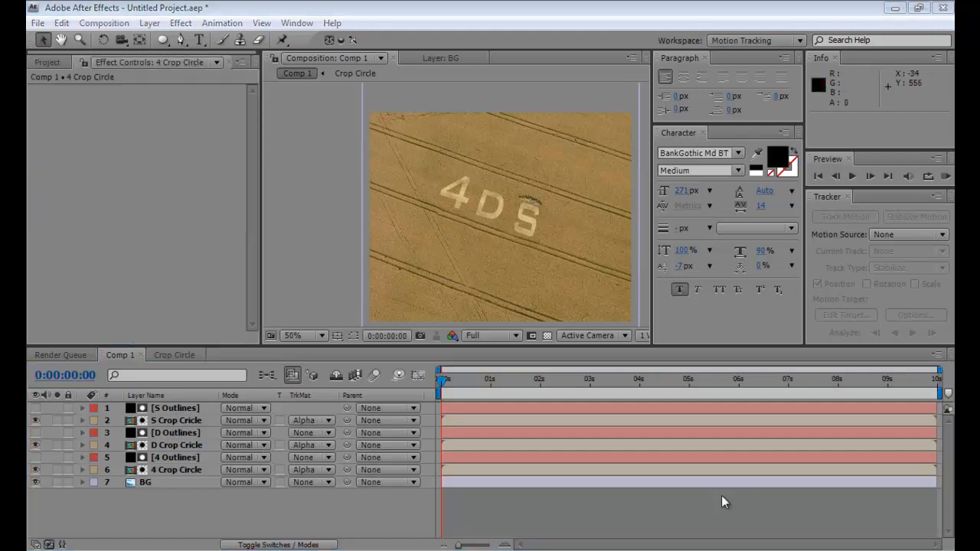
Duplicate all six outline and crop circle layers and place the copies below the originals, directly above BG
click(175, 411)
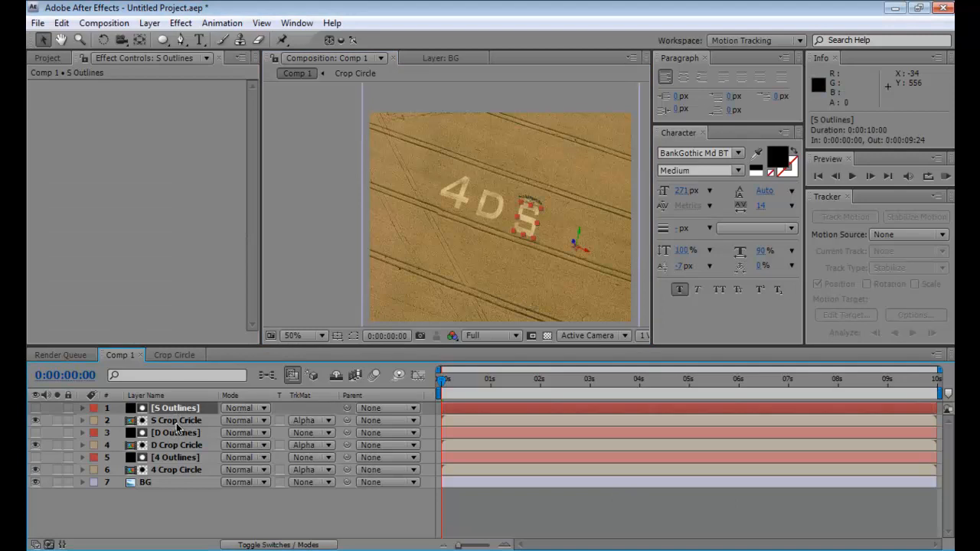
shift+click(176, 474)
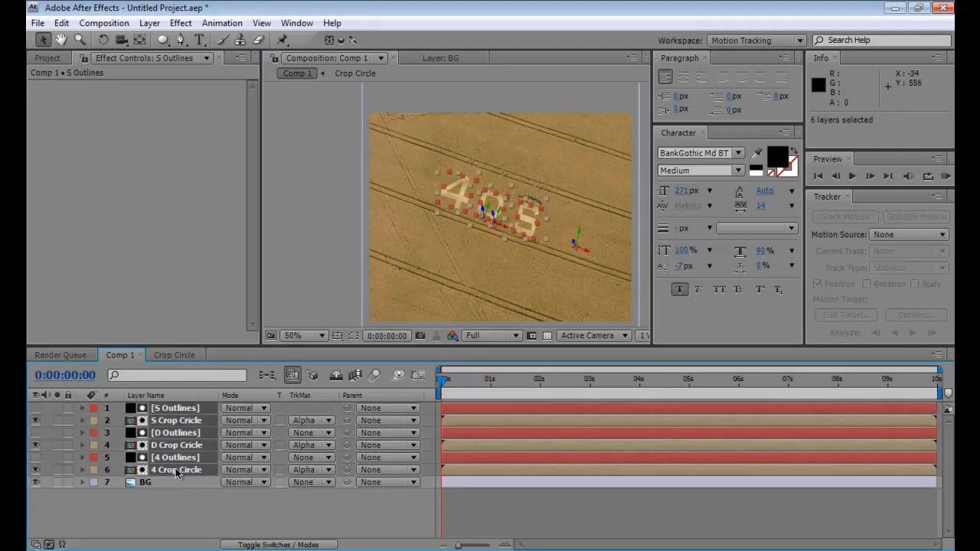
key(ctrl+d)
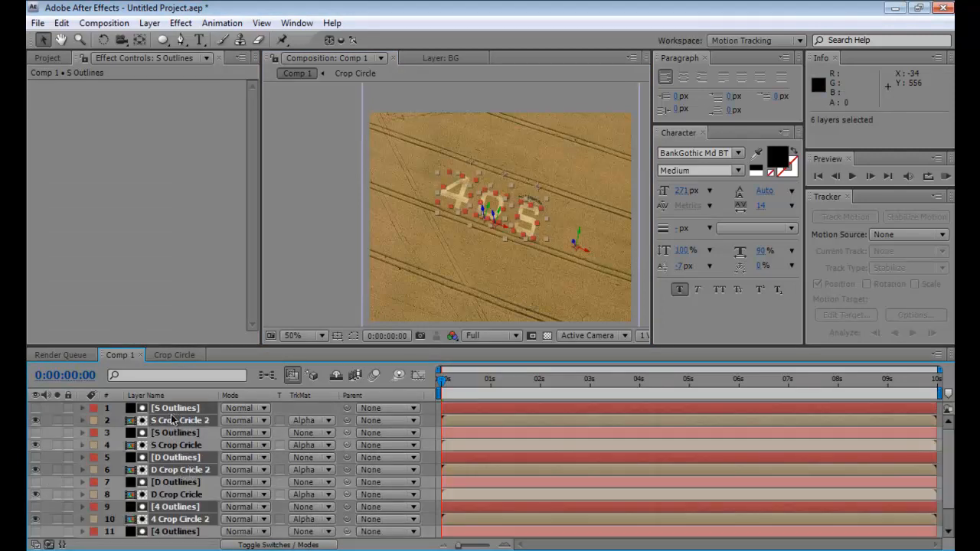
drag(176, 413, 184, 528)
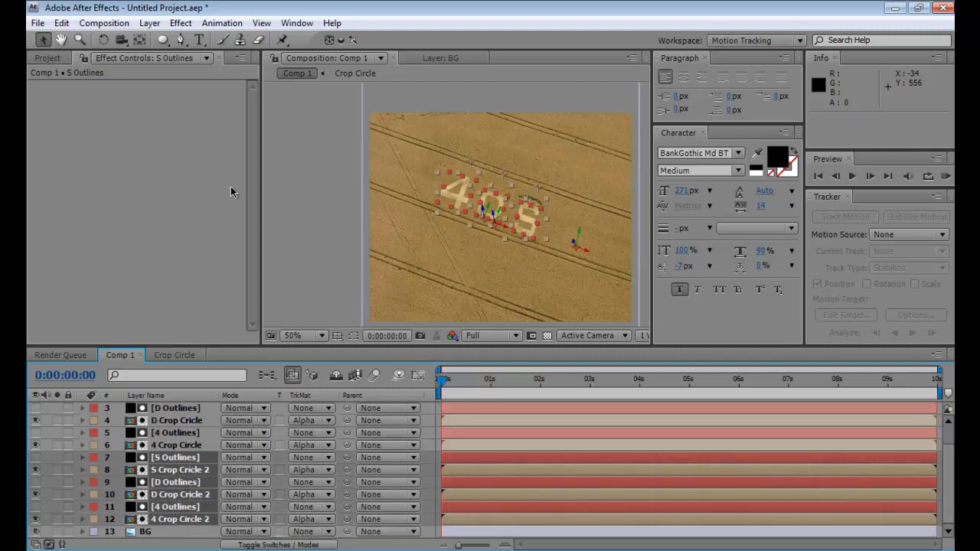
Pre-compose the six duplicated outline and crop circle layers, moving all attributes into the new composition
click(151, 23)
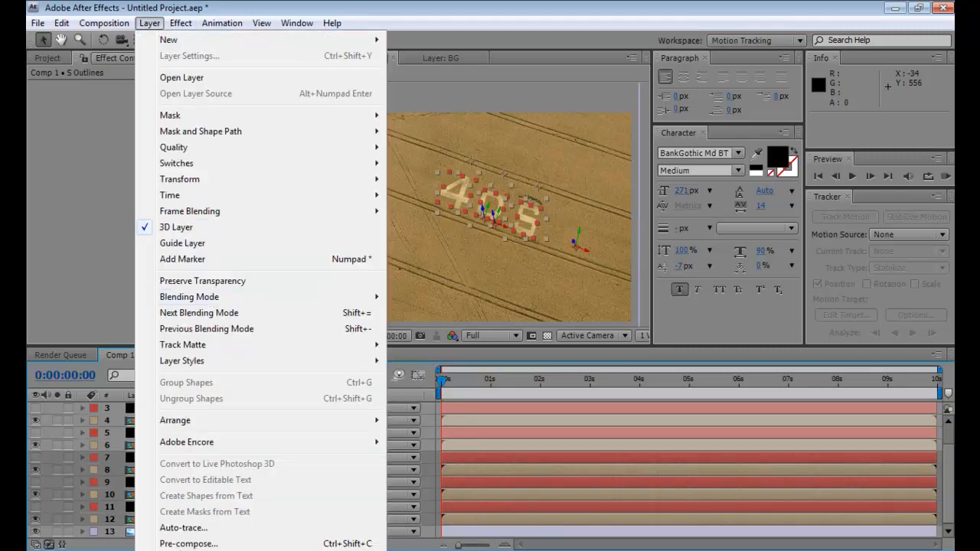
click(195, 534)
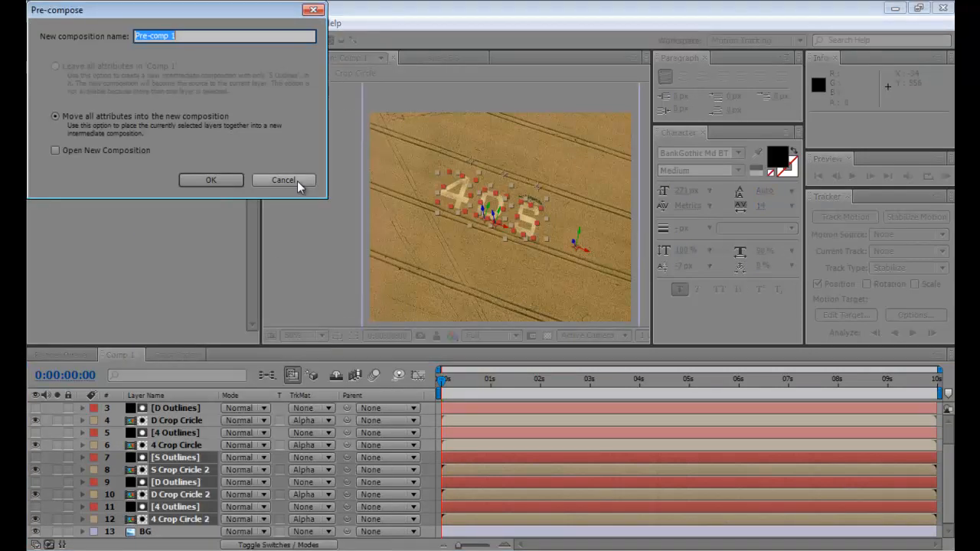
click(201, 182)
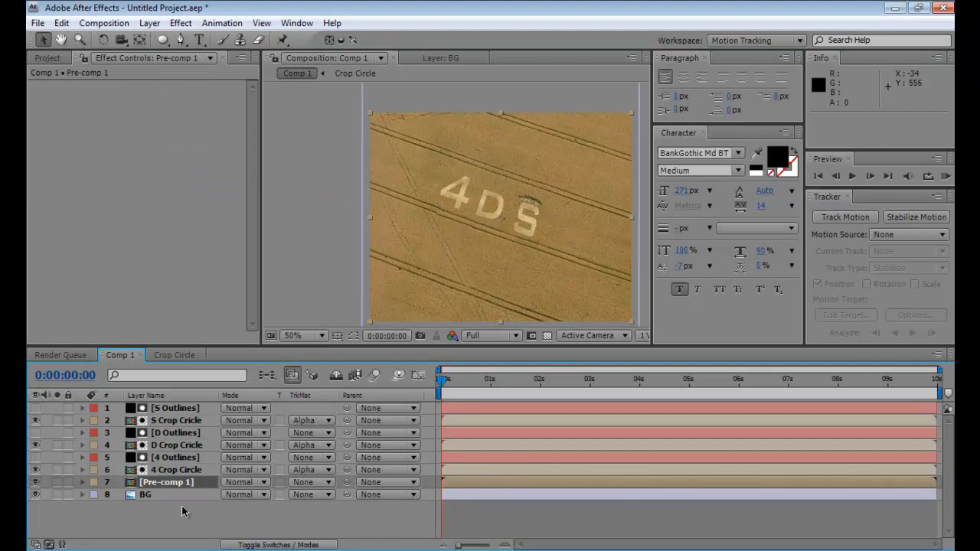
Offset the Pre-comp 1 layer slightly up and left to position 356, 280
click(181, 505)
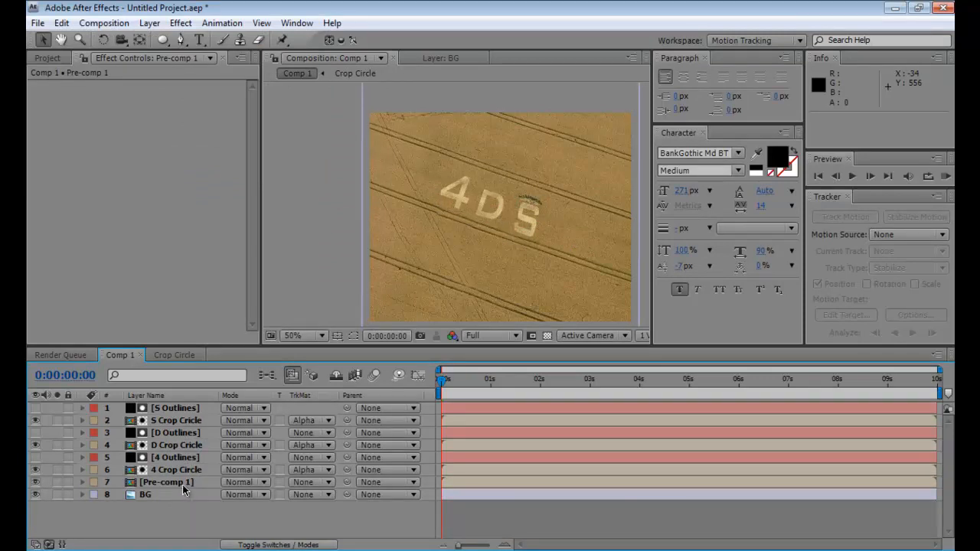
click(182, 485)
drag(546, 251, 544, 247)
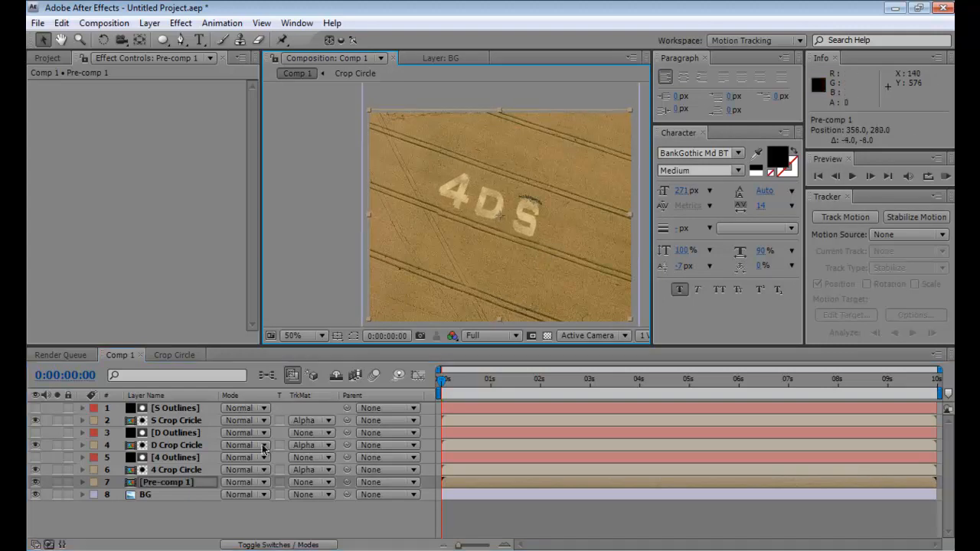
Apply Brightness & Contrast to Pre-comp 1 with brightness -100 and contrast -35, and nudge the layer to position 358, 282
click(202, 478)
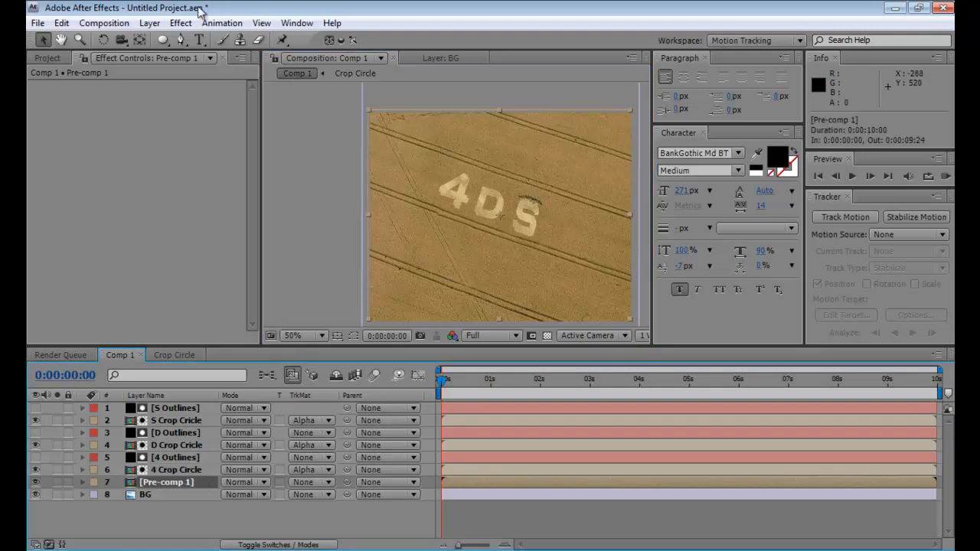
click(184, 23)
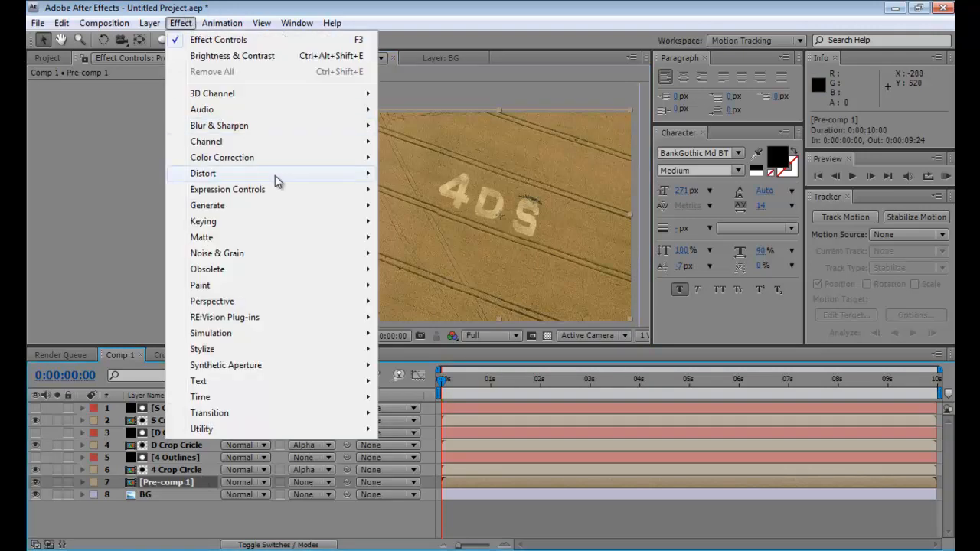
mouse_move(283, 157)
click(448, 190)
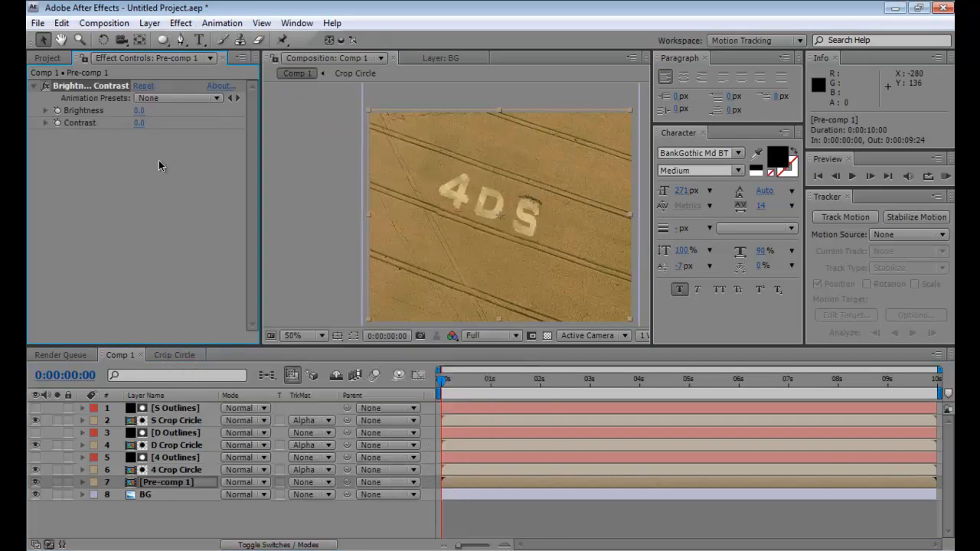
drag(126, 112, 66, 114)
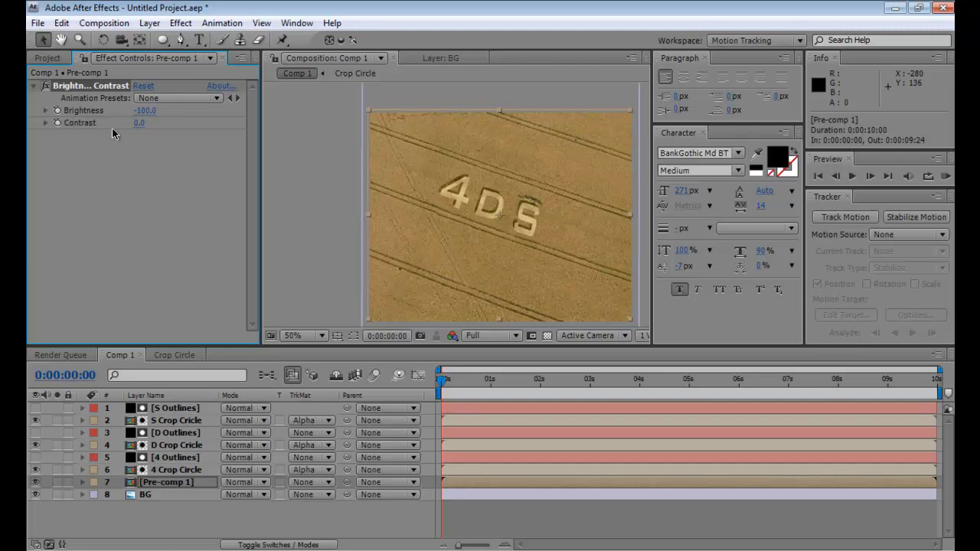
drag(139, 123, 103, 123)
drag(450, 246, 450, 245)
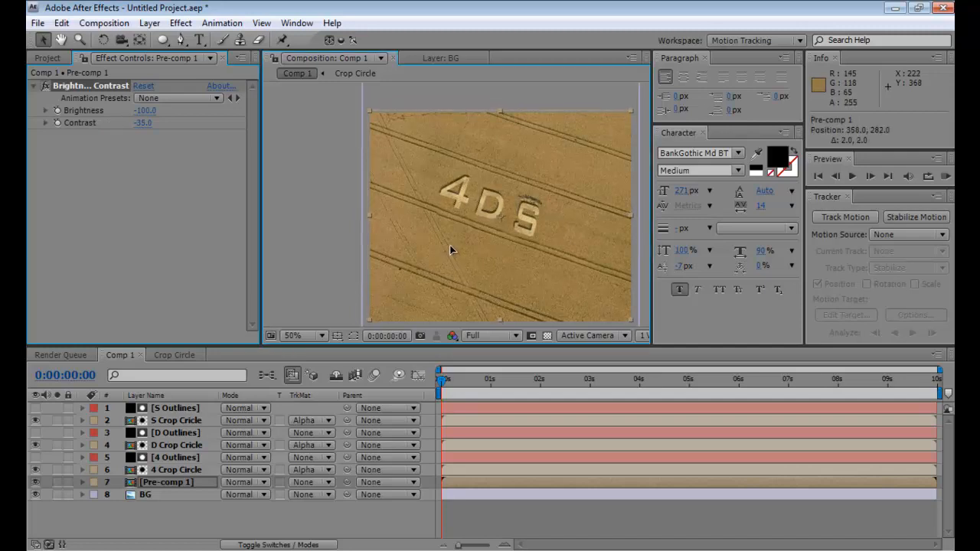
Add Curves to Pre-comp 1, raising the RGB midtones slightly and lowering the Red midtones slightly, and collapse both effects
click(177, 24)
mouse_move(241, 158)
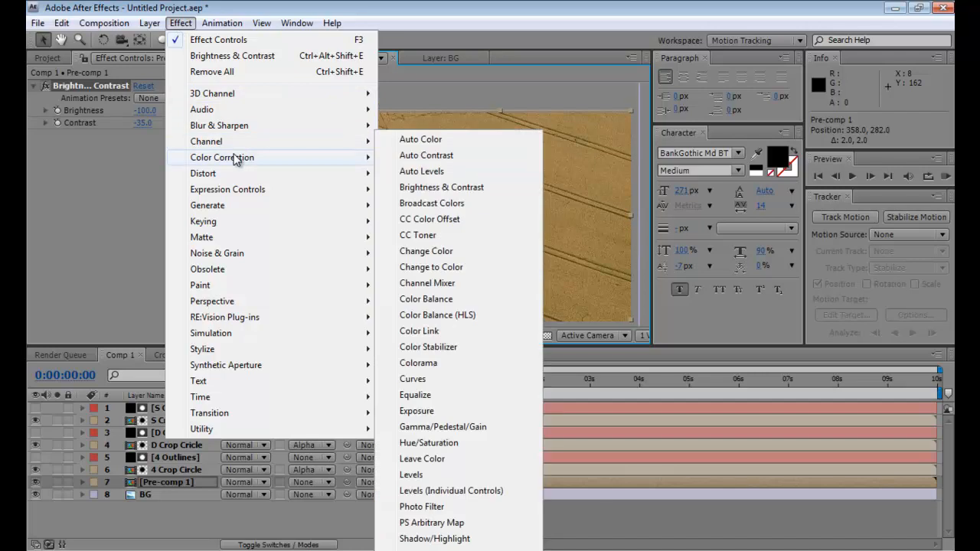
click(444, 379)
mouse_move(124, 246)
mouse_down()
mouse_move(136, 264)
mouse_move(119, 243)
mouse_up()
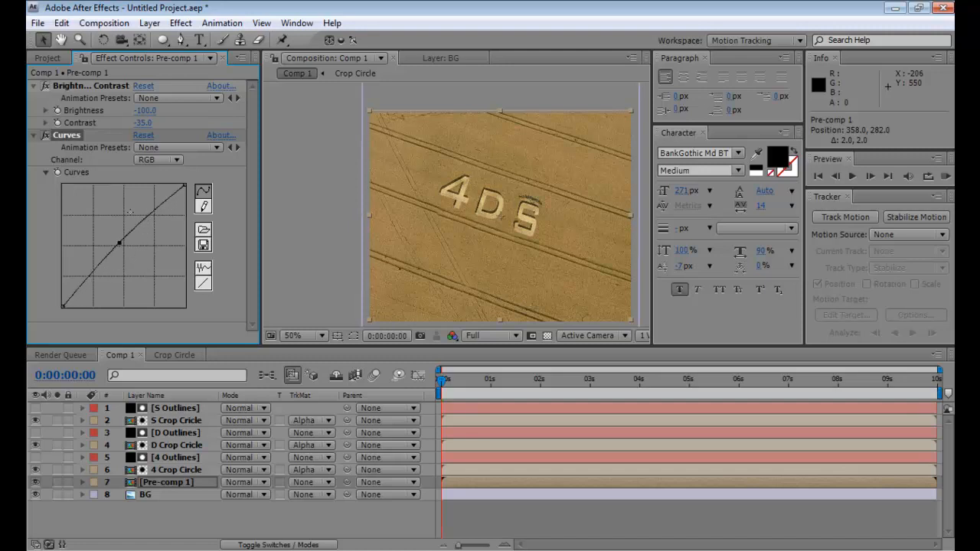
click(154, 164)
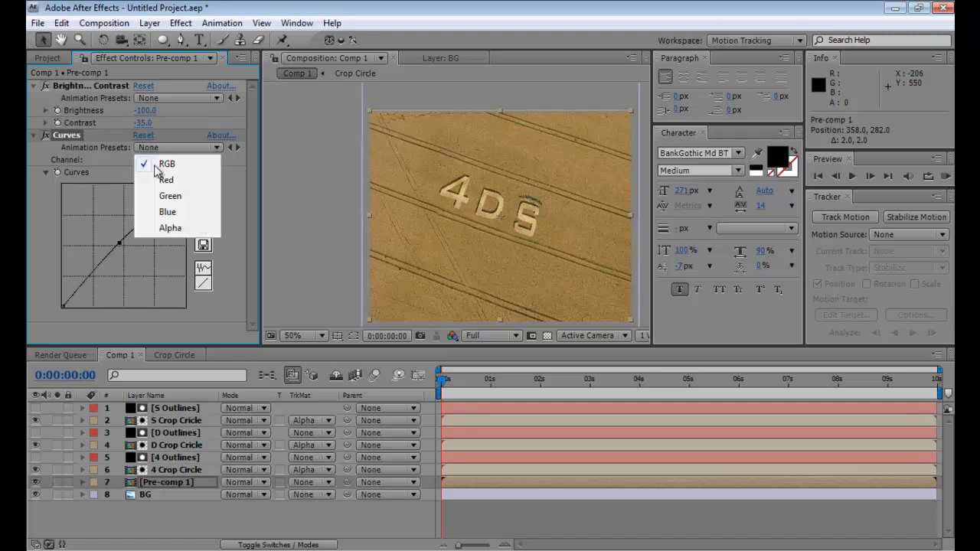
click(164, 180)
mouse_move(124, 246)
mouse_down()
mouse_move(115, 242)
mouse_move(126, 246)
mouse_up()
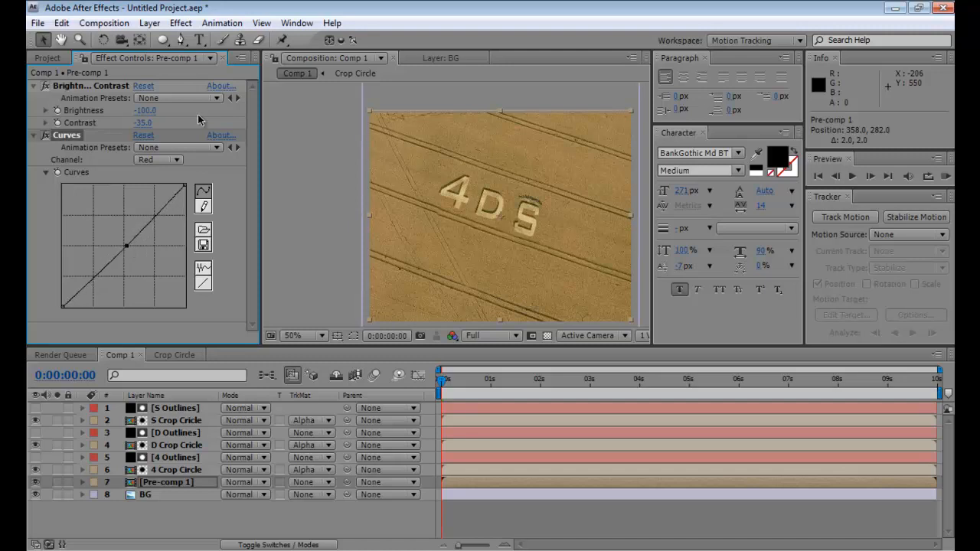
click(33, 135)
click(33, 87)
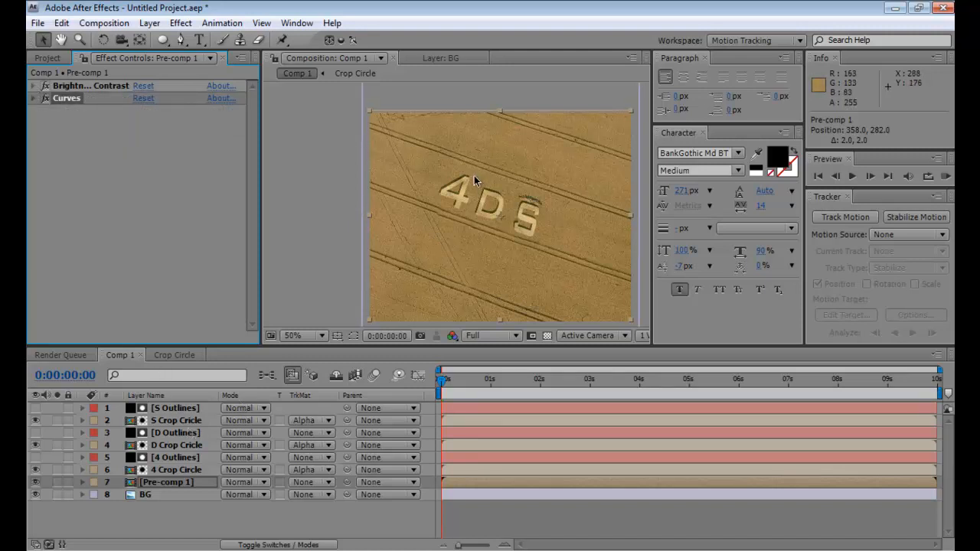
Examine the shadow edges around the letters up close and look through the layers inside Pre-comp 1
drag(476, 188, 475, 187)
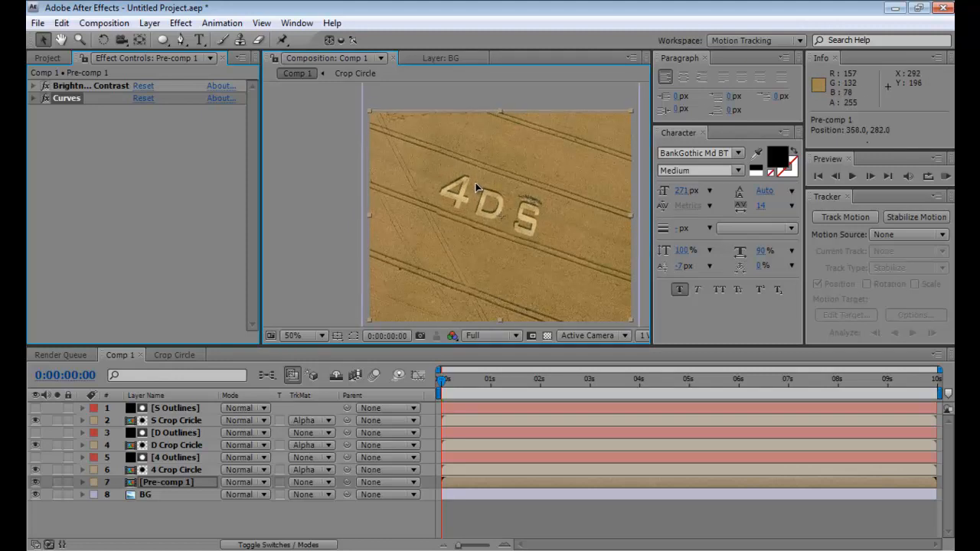
scroll(476, 187, up, 4)
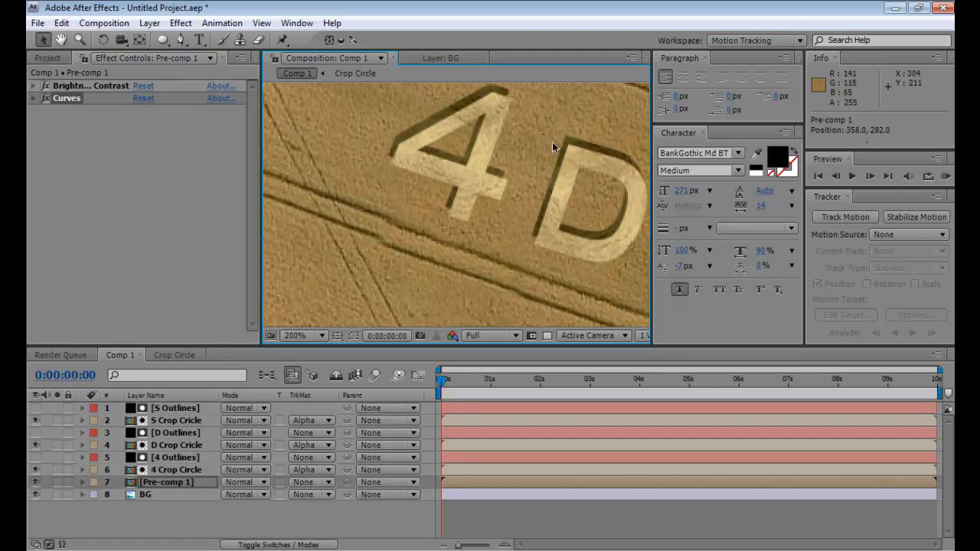
scroll(553, 142, down, 2)
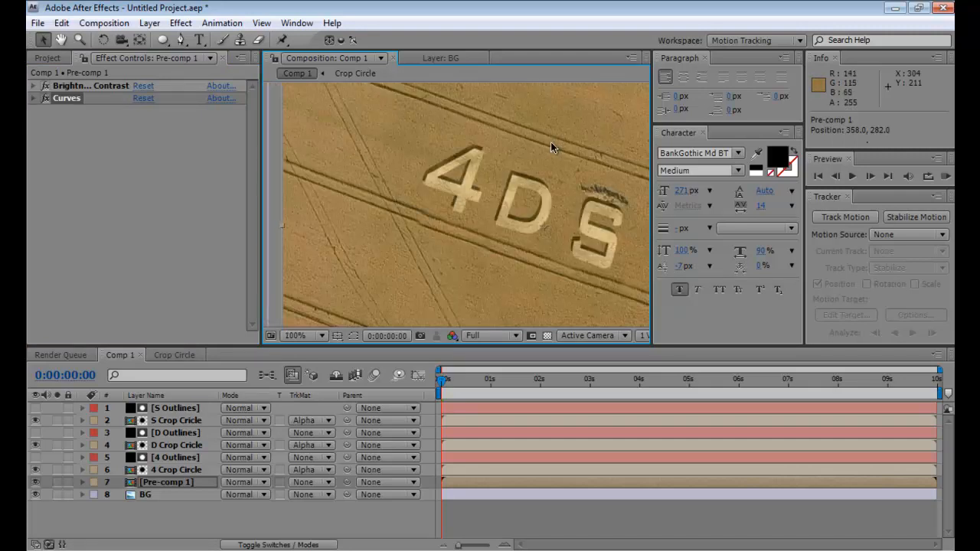
double_click(160, 481)
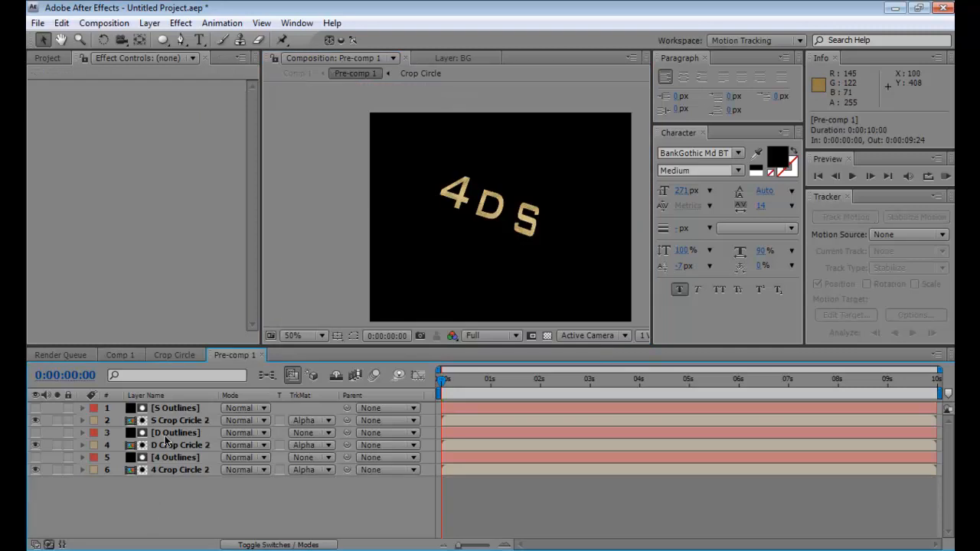
click(171, 422)
click(173, 433)
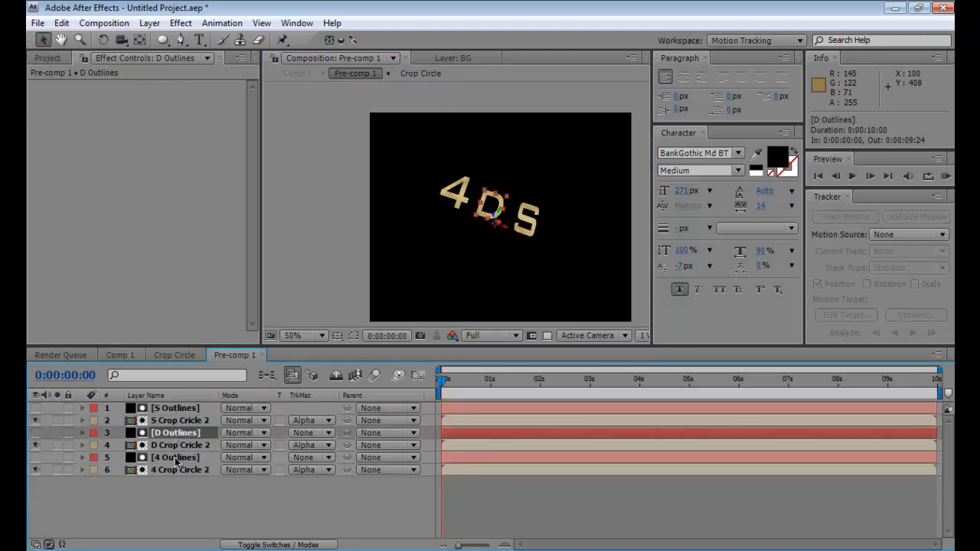
click(175, 458)
click(177, 468)
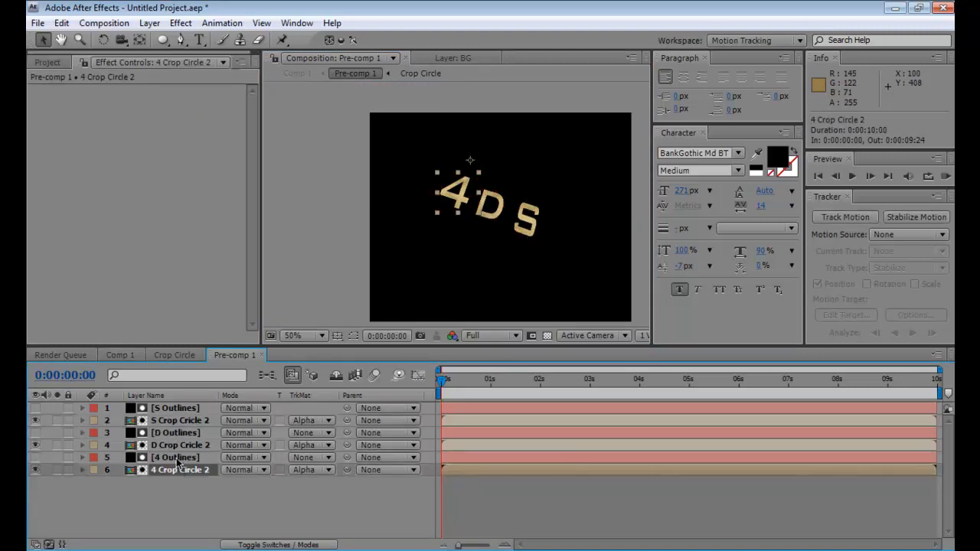
Reveal the mask paths of 4 Outlines in Pre-comp 1 and compare the shape of the 4 with its shadow in Comp 1
click(176, 458)
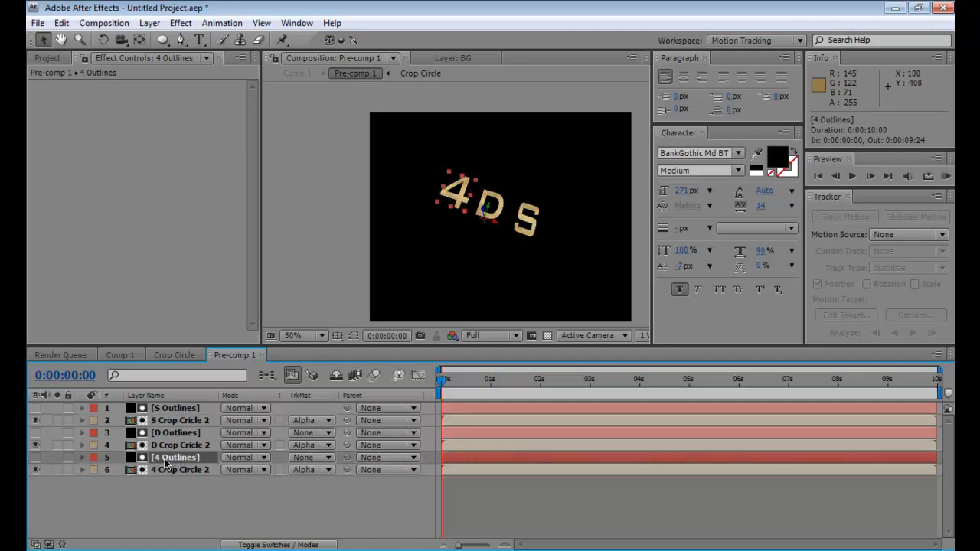
key(m)
click(149, 471)
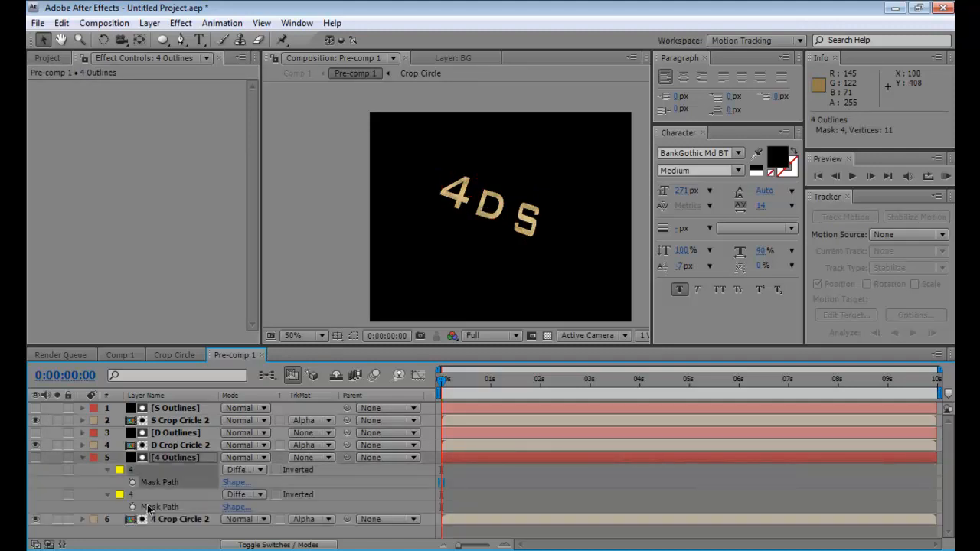
click(150, 496)
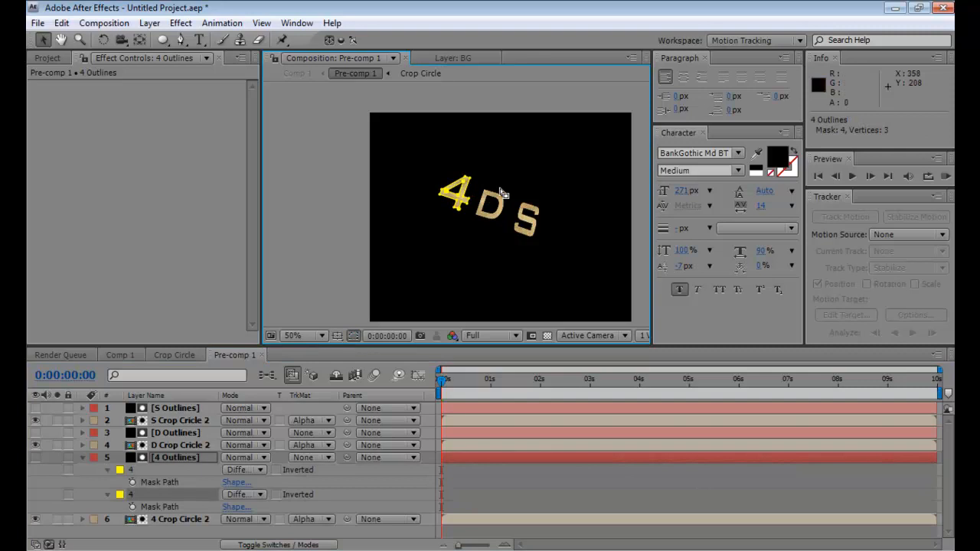
scroll(502, 191, up, 2)
click(483, 164)
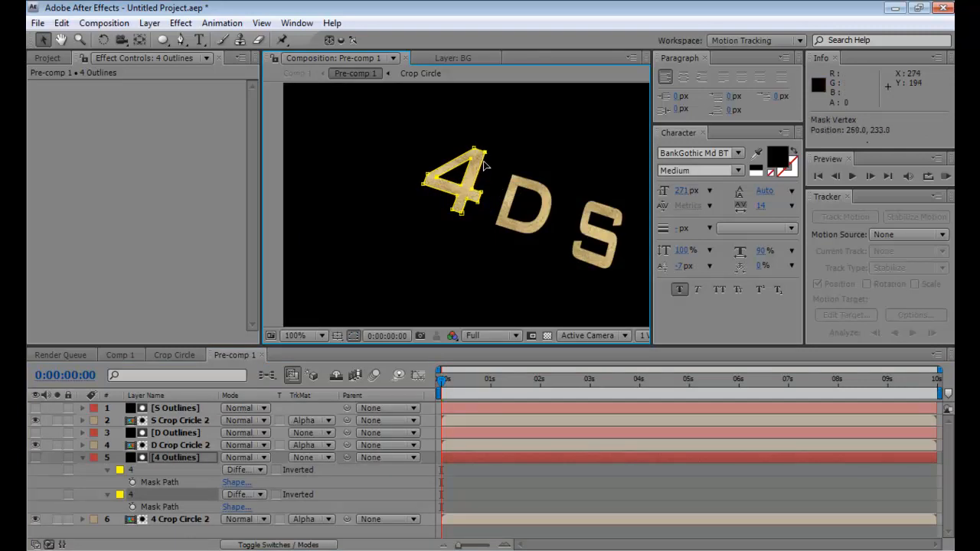
click(119, 355)
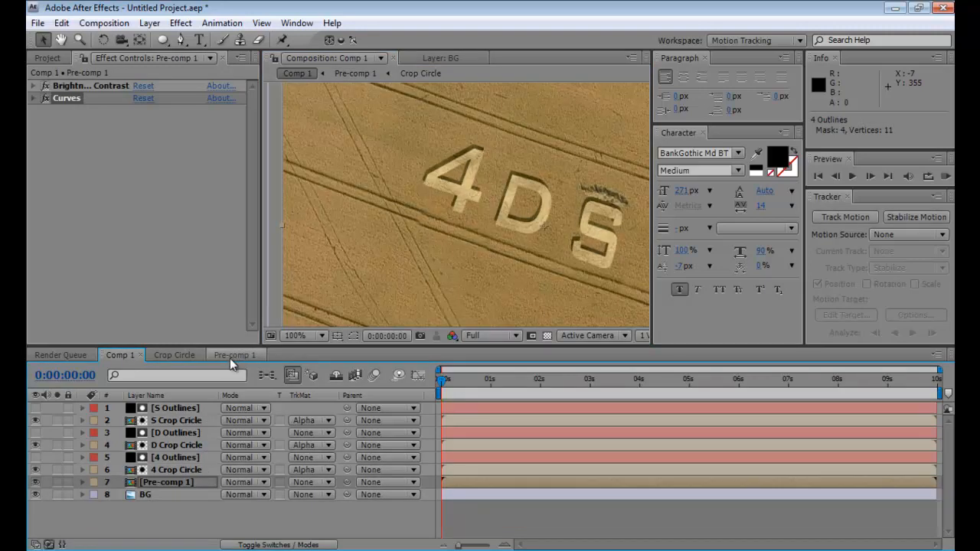
click(229, 355)
key(m)
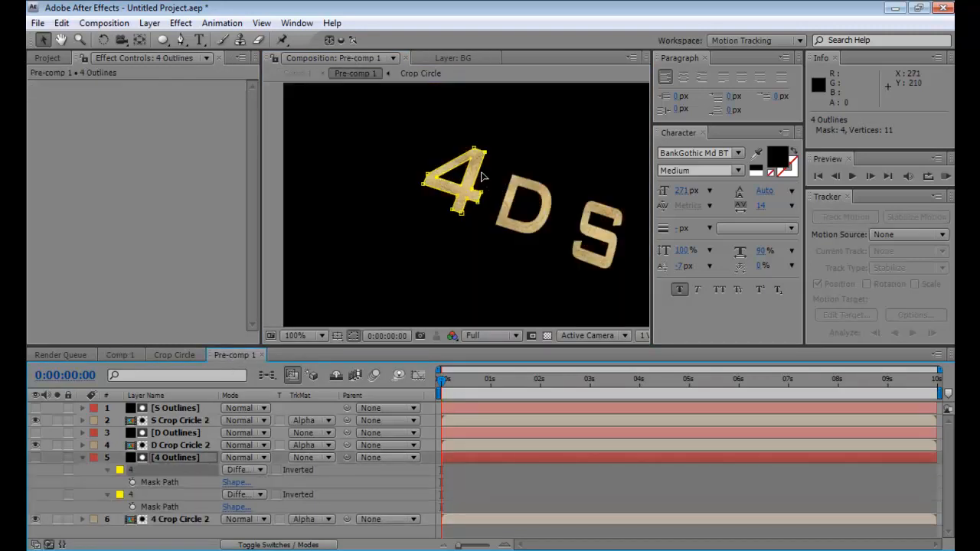
click(120, 354)
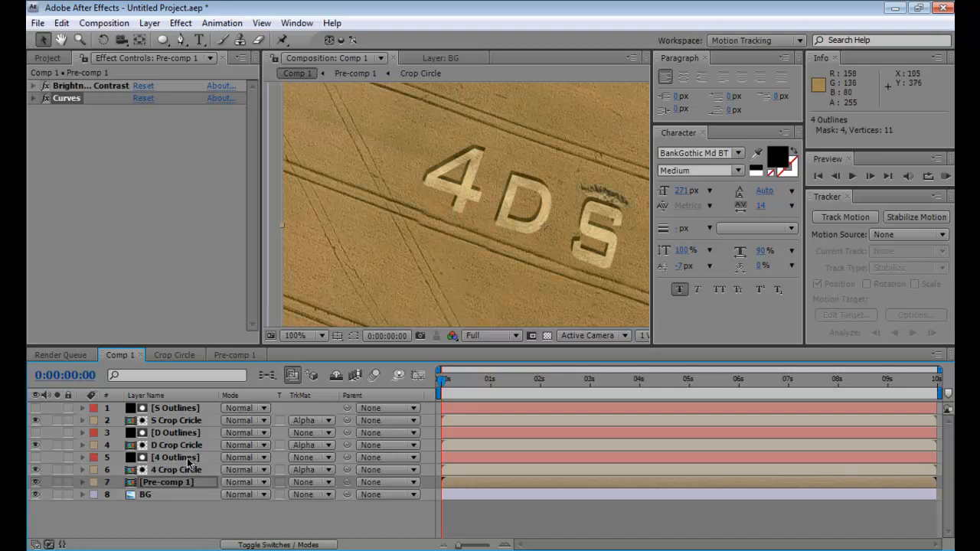
Shift the Pre-comp 1 shadow layer slightly down and left to position 355, 286, and check the letters at 50% and 100%
drag(475, 234, 478, 223)
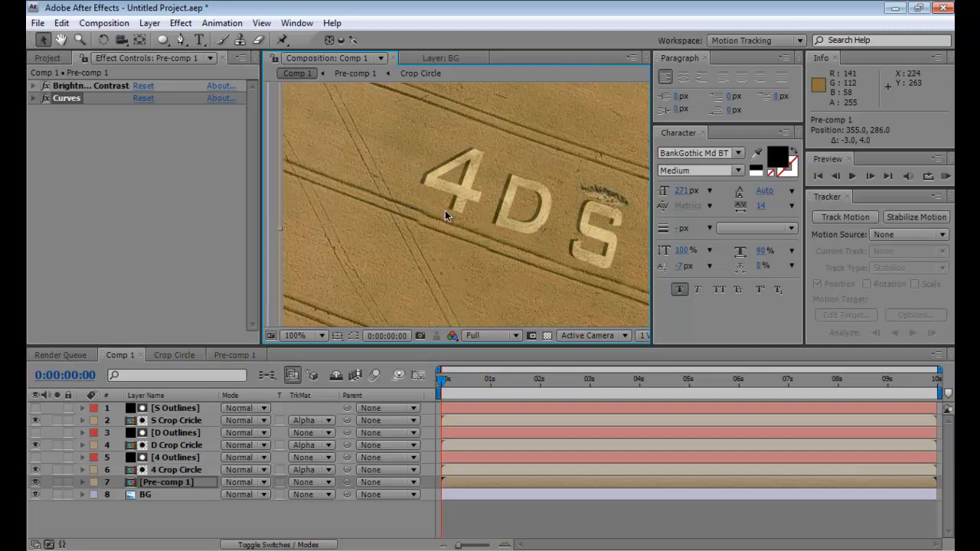
scroll(449, 210, down, 2)
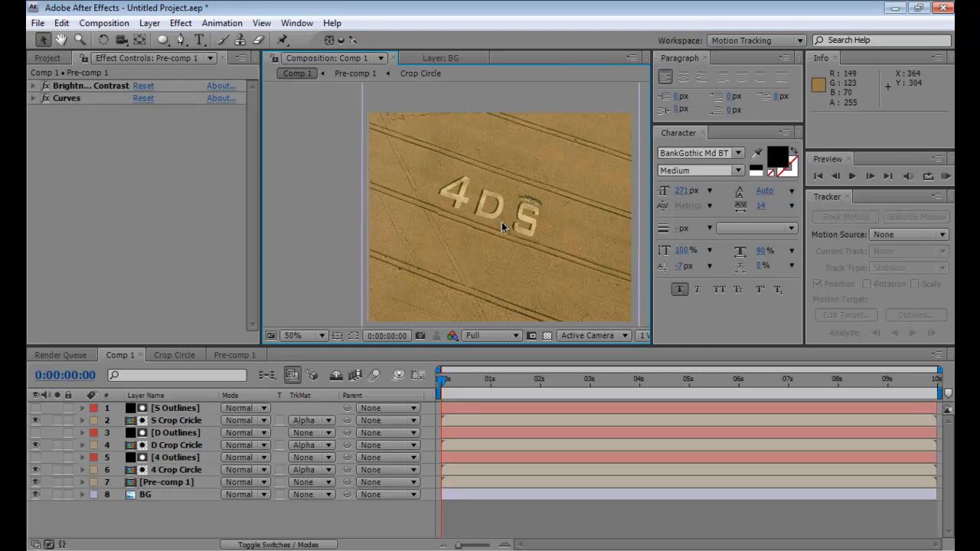
scroll(502, 222, up, 2)
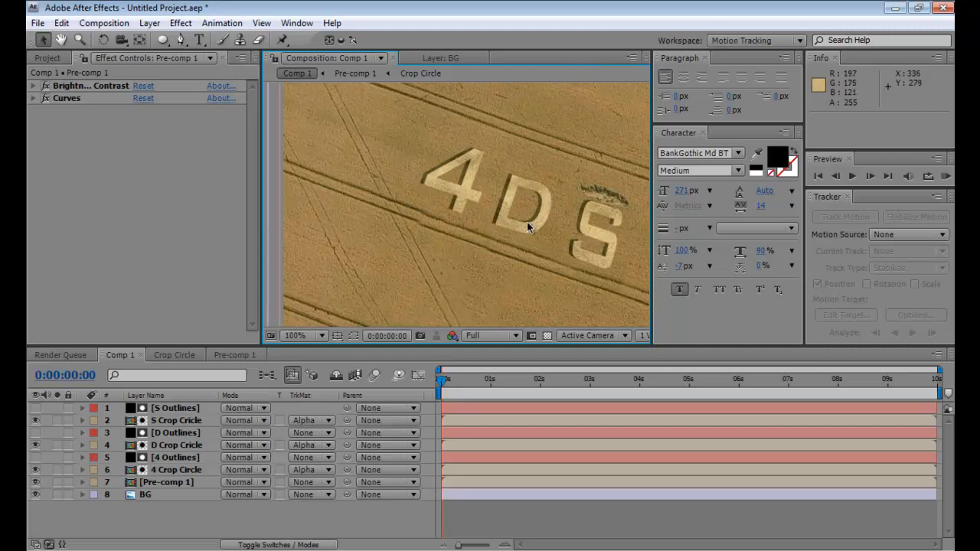
scroll(526, 222, down, 2)
scroll(527, 221, up, 2)
Open Pre-comp 1, reveal Mask Feather for the 4, D and S Outlines layers, and set the first D mask's feather to 3 pixels
double_click(173, 481)
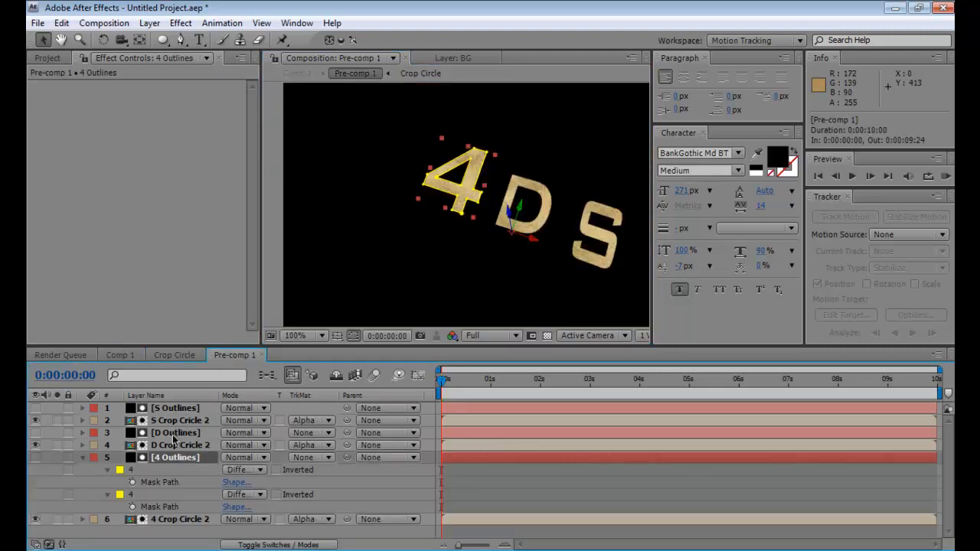
ctrl+click(171, 433)
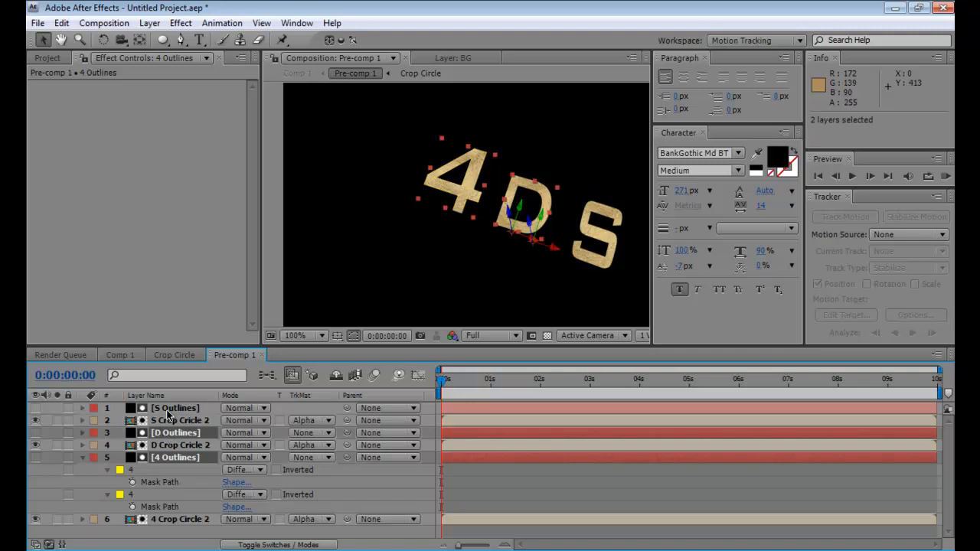
ctrl+click(170, 410)
key(m)
key(m)
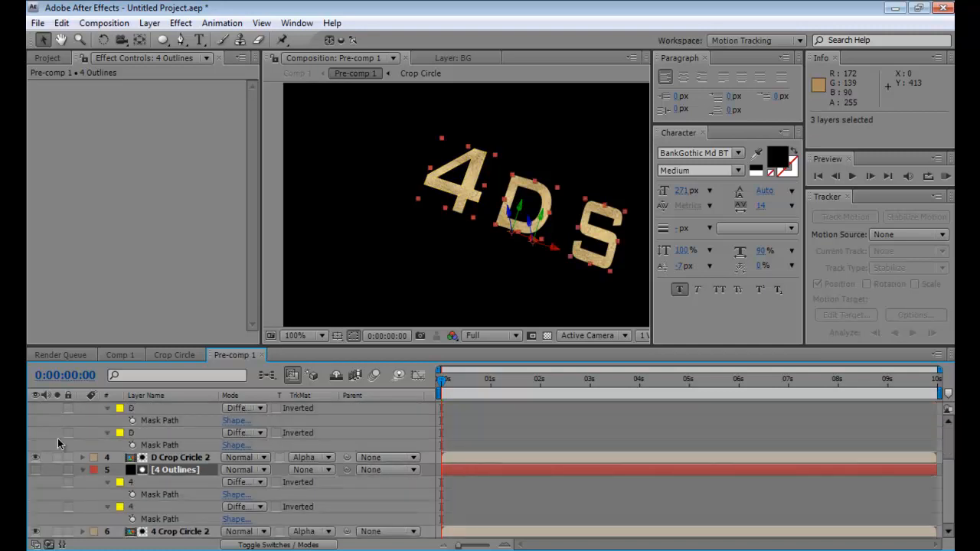
key(f)
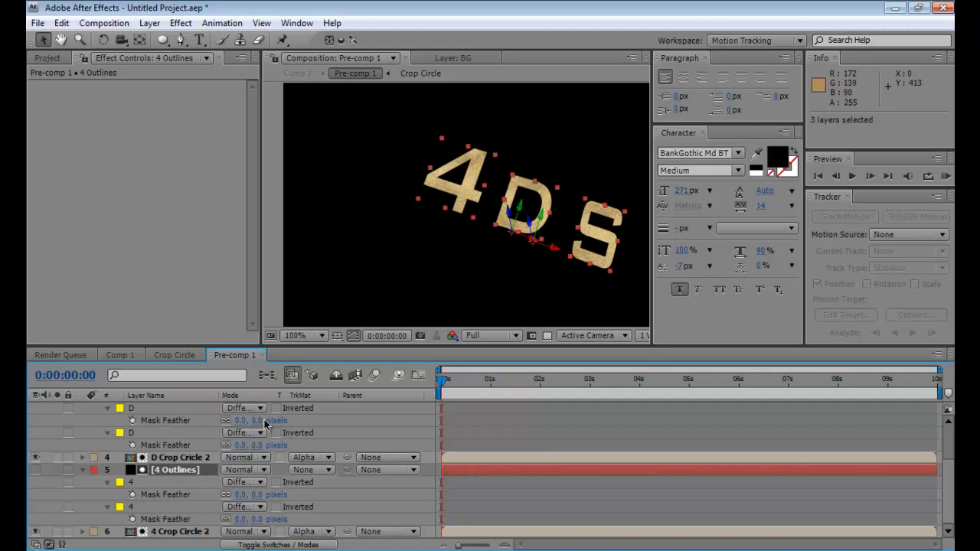
drag(260, 426, 340, 423)
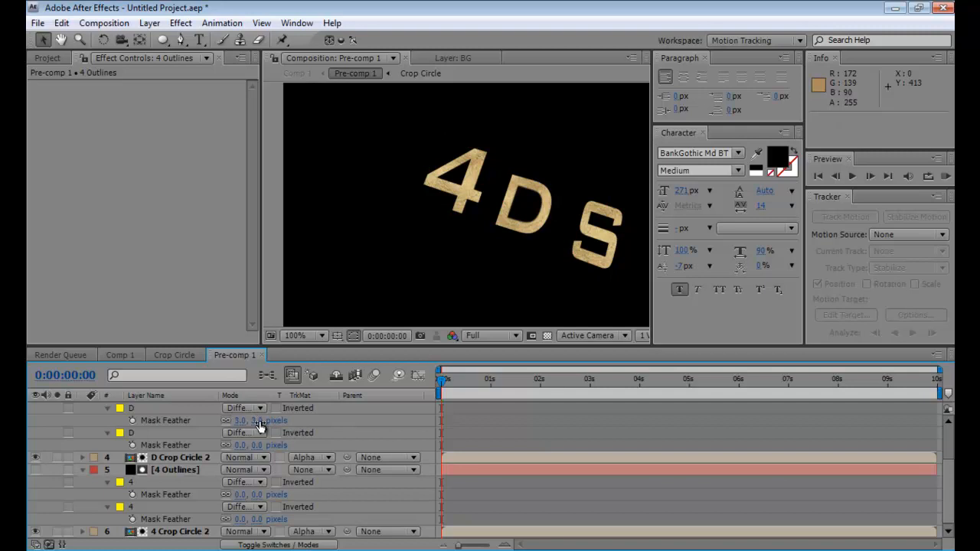
Select masks across the three Outlines layers and set the feather of the S mask to 3 pixels
click(181, 407)
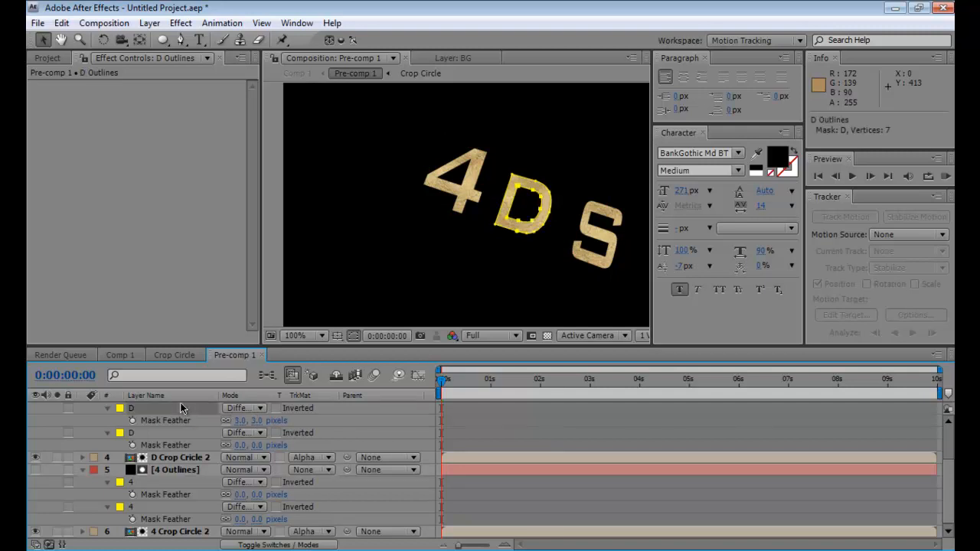
ctrl+click(154, 507)
scroll(154, 508, up, 2)
ctrl+click(141, 425)
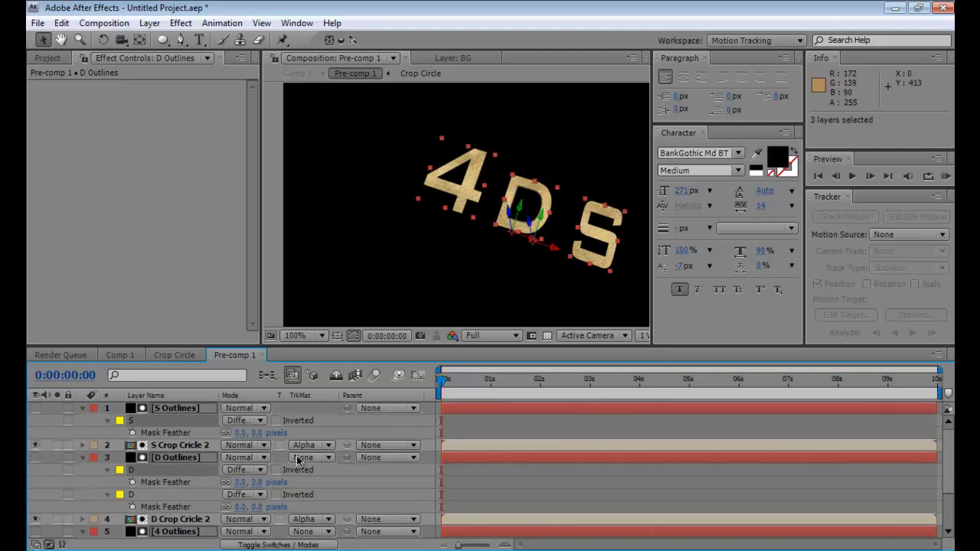
click(262, 432)
text(3)
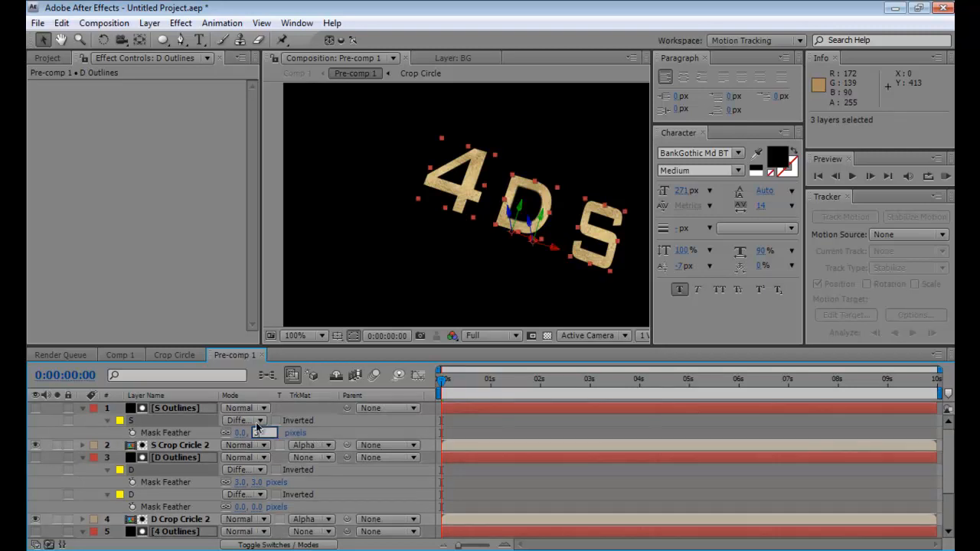
key(Return)
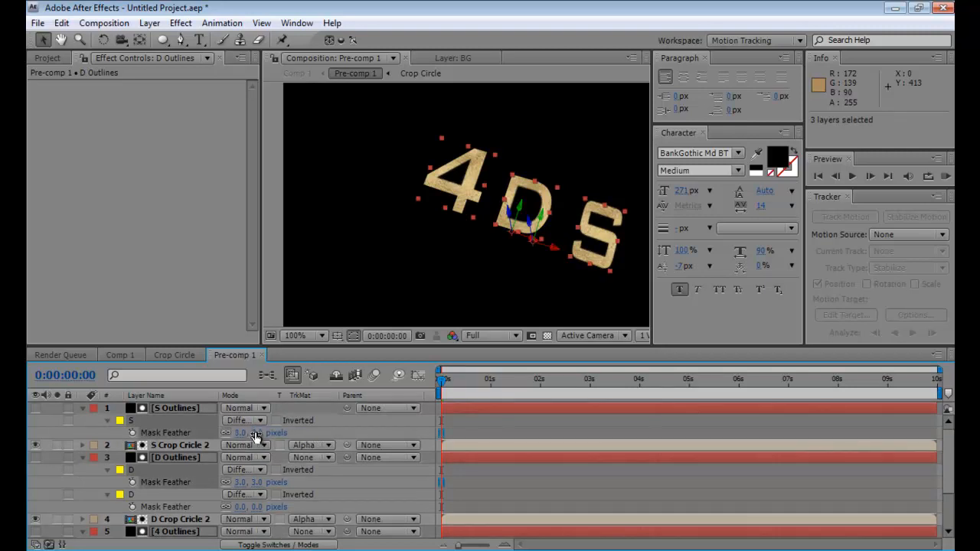
Set the feather of the remaining unfeathered D and 4 masks in Pre-comp 1 to 3 pixels
click(261, 507)
text(3)
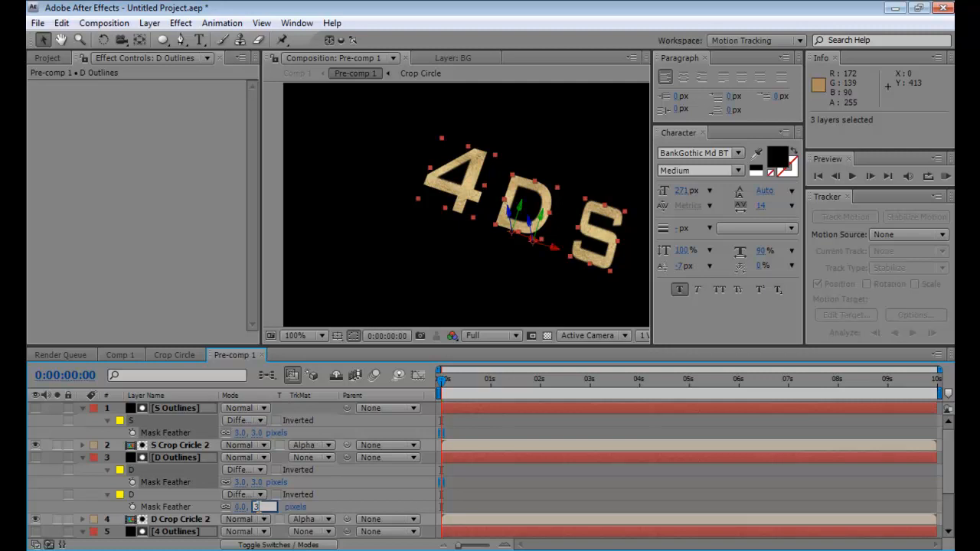
key(Return)
click(367, 487)
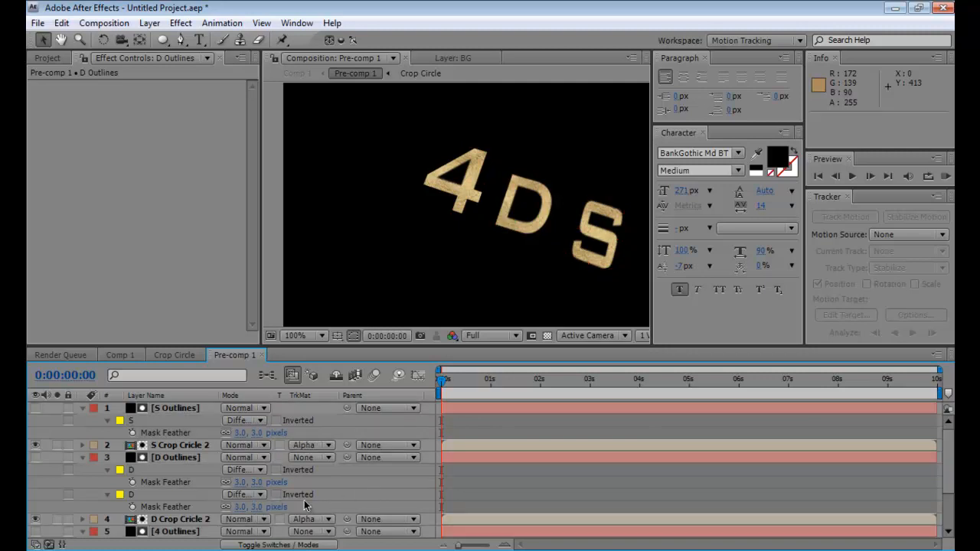
scroll(304, 500, down, 3)
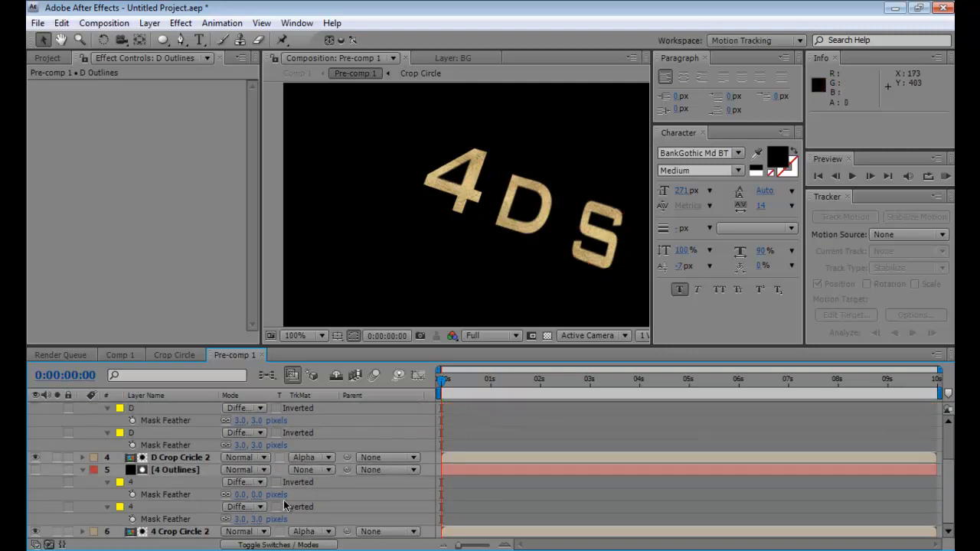
click(259, 494)
text(3)
key(Return)
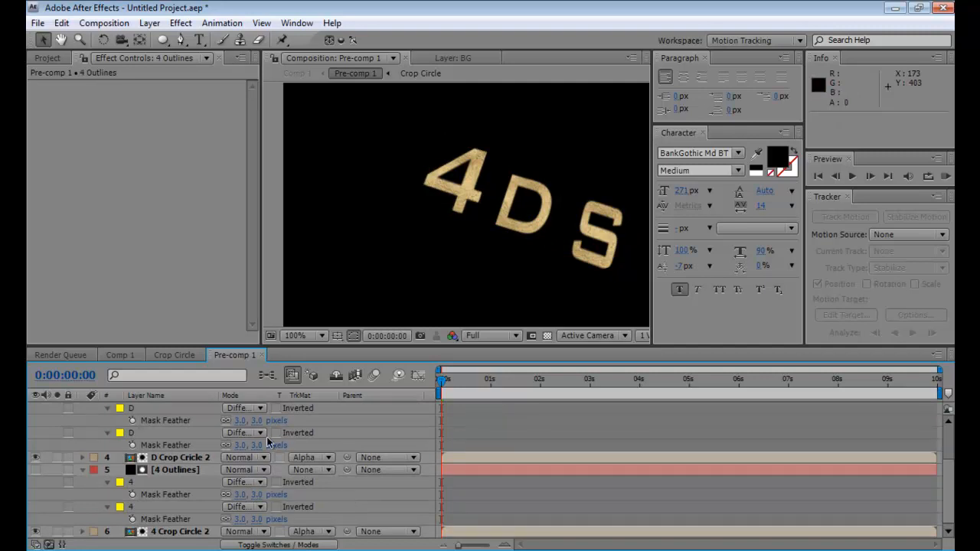
In Comp 1, reveal Mask Feather for the three Outlines layers and set both masks of 4 Outlines to 3 pixels
click(136, 356)
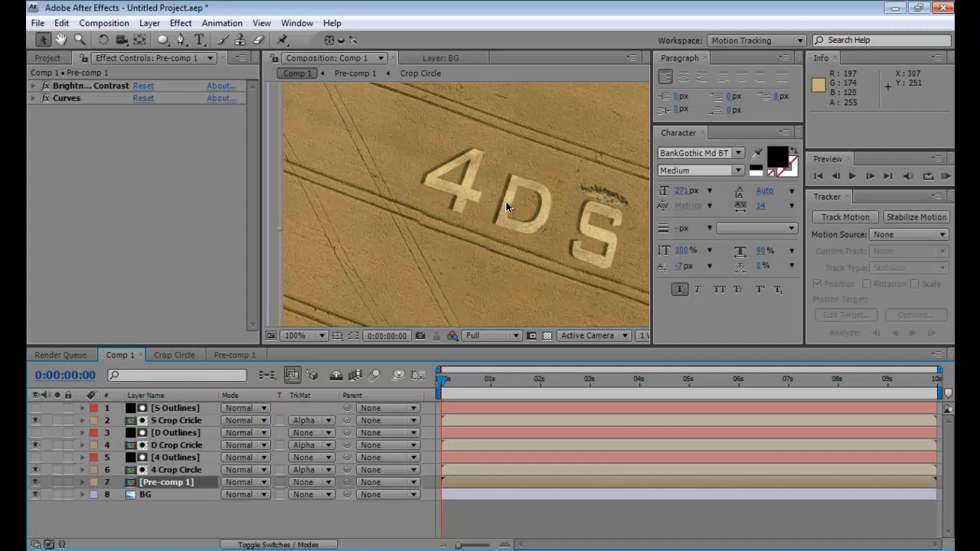
click(157, 470)
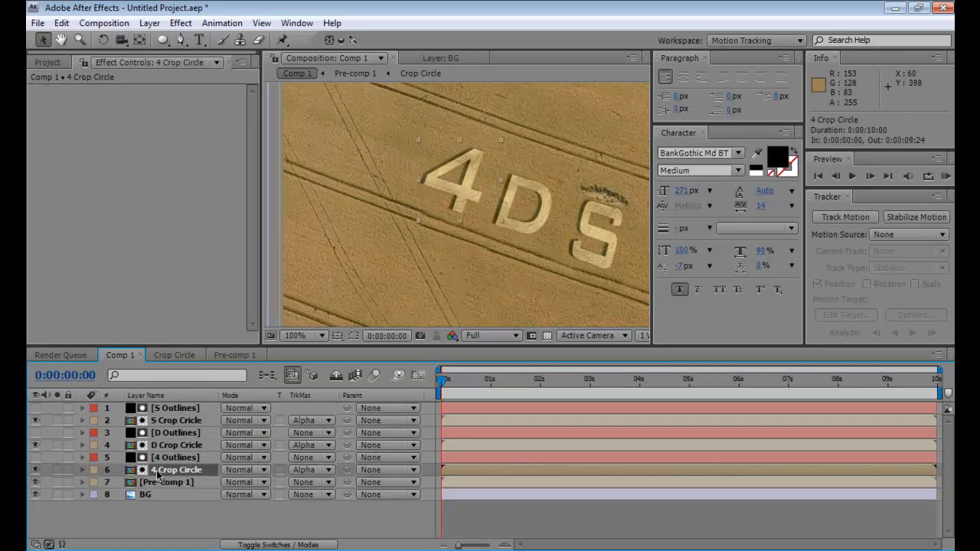
click(170, 458)
ctrl+click(169, 433)
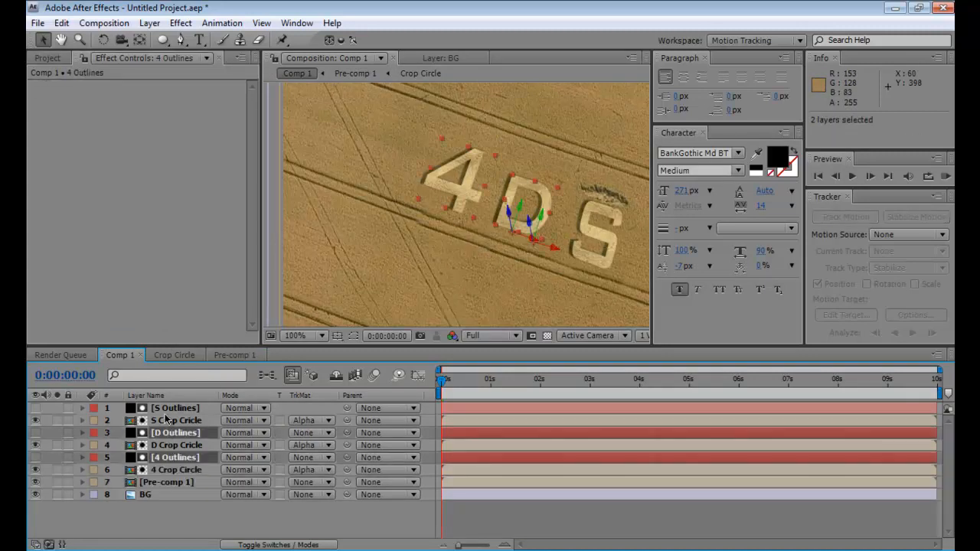
ctrl+click(168, 408)
key(m)
key(f)
drag(260, 471, 263, 470)
click(258, 494)
text(3)
Feather both D masks and the S mask in Comp 1 by 3 pixels, and check the letters at 50% and 100%
click(261, 421)
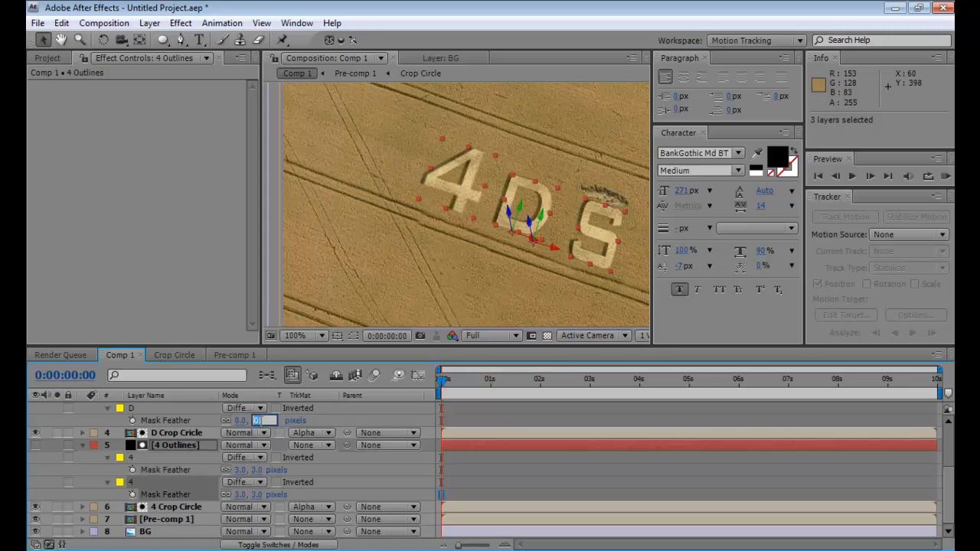
text(3)
key(Return)
scroll(336, 417, up, 3)
click(257, 482)
text(3)
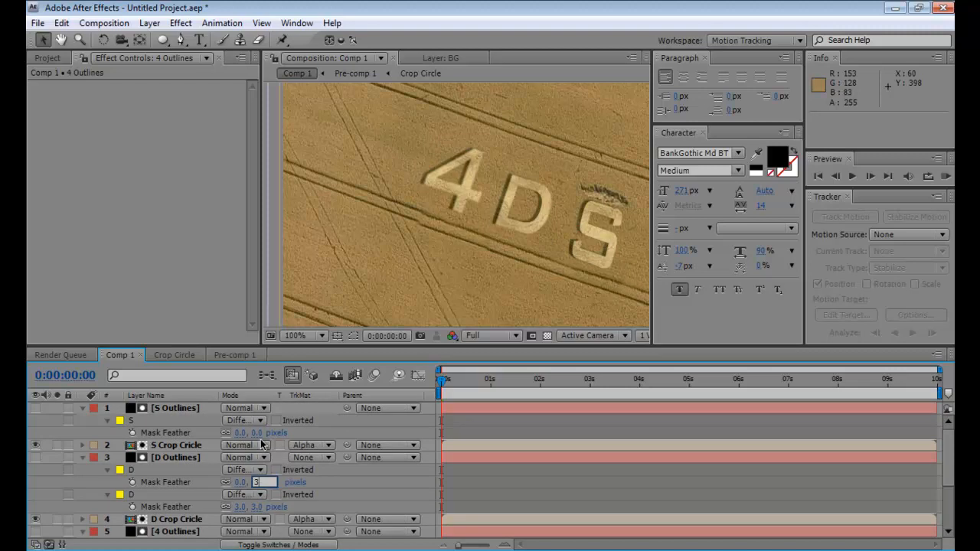
key(Return)
click(260, 433)
text(3)
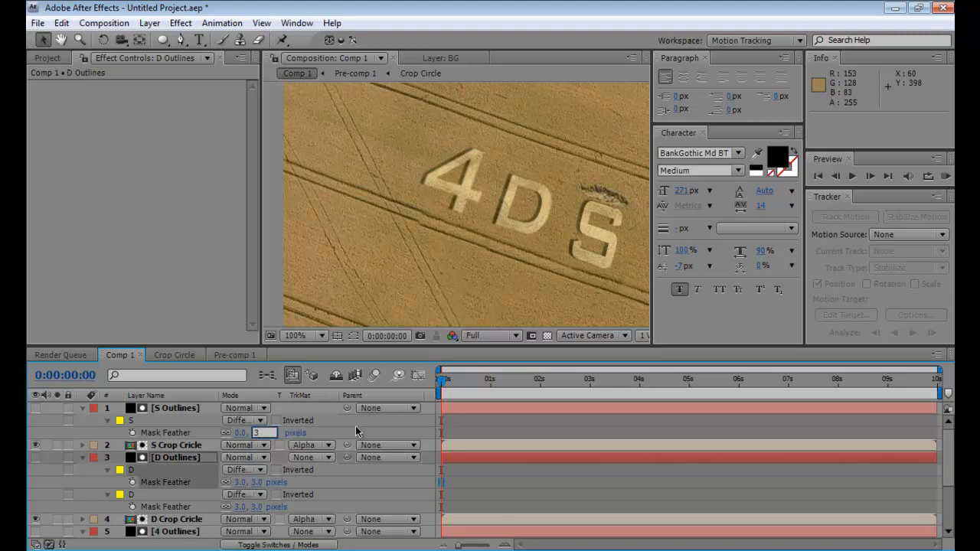
key(Return)
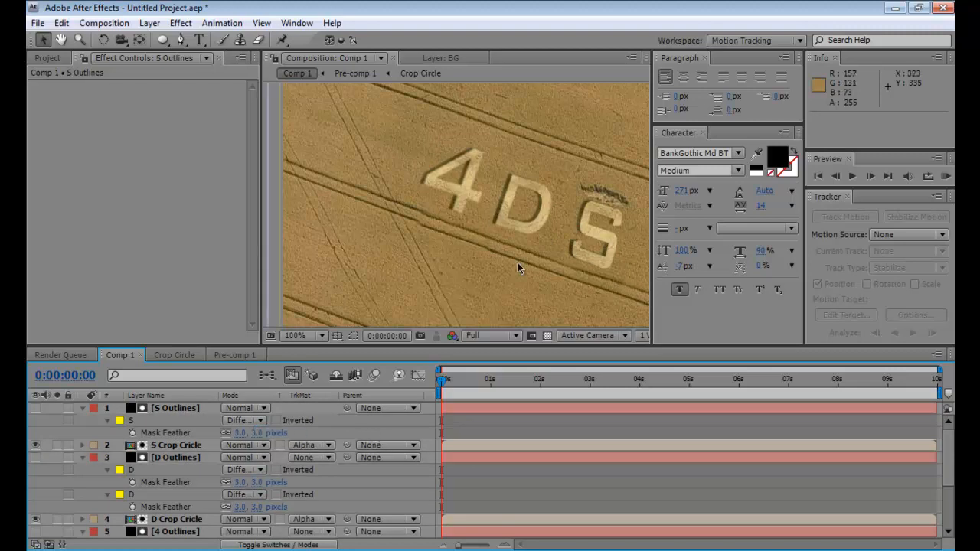
scroll(518, 263, down, 2)
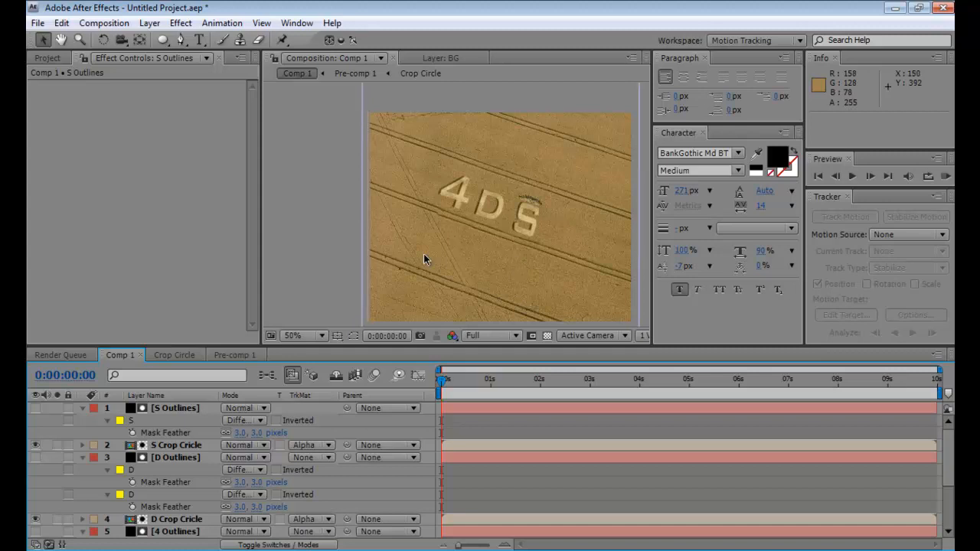
scroll(423, 257, up, 2)
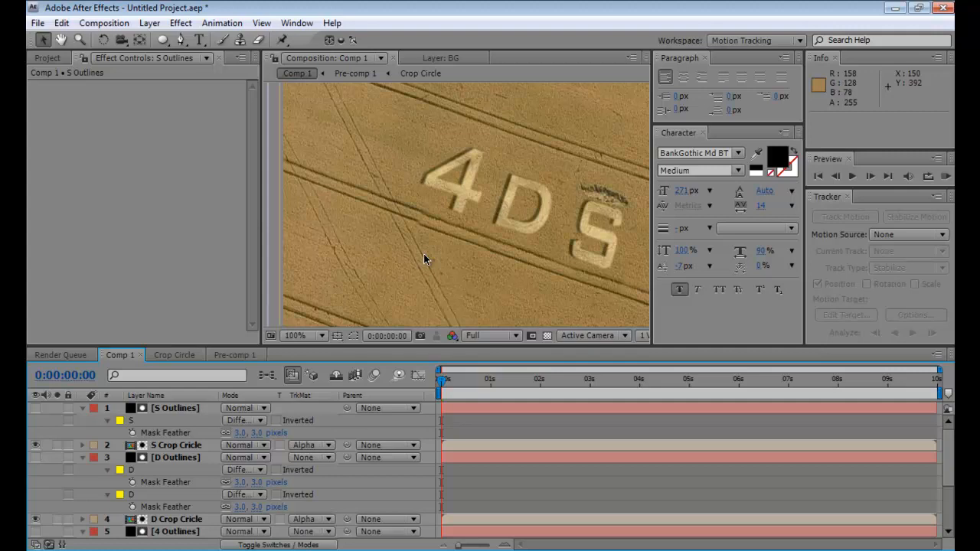
Collapse the mask properties of the S, D and 4 Outlines layers in Comp 1
click(187, 409)
scroll(187, 413, down, 3)
scroll(176, 408, up, 3)
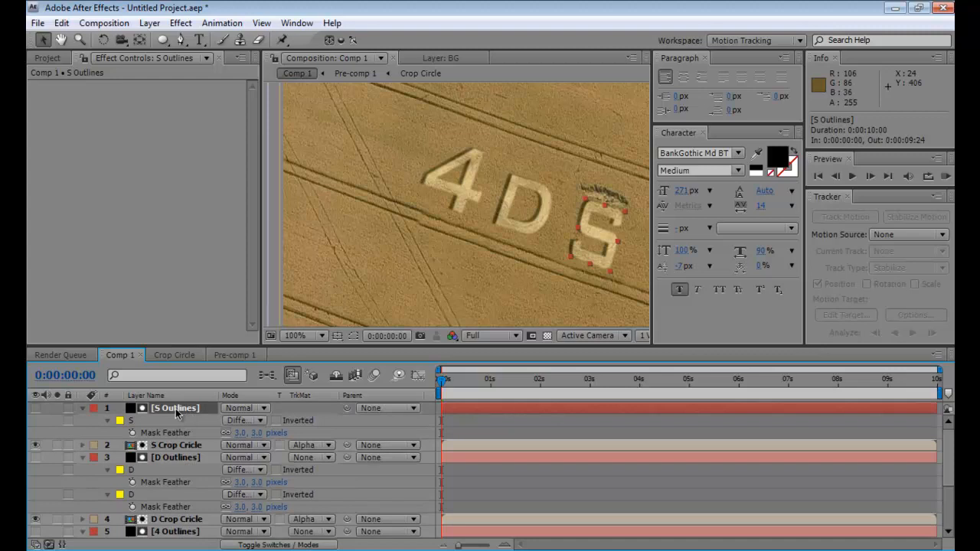
click(83, 409)
click(82, 433)
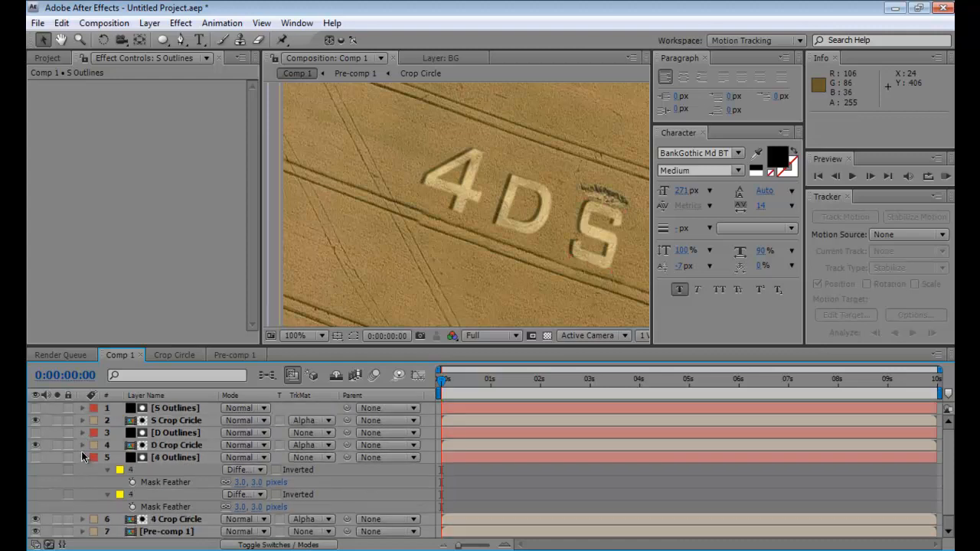
click(82, 457)
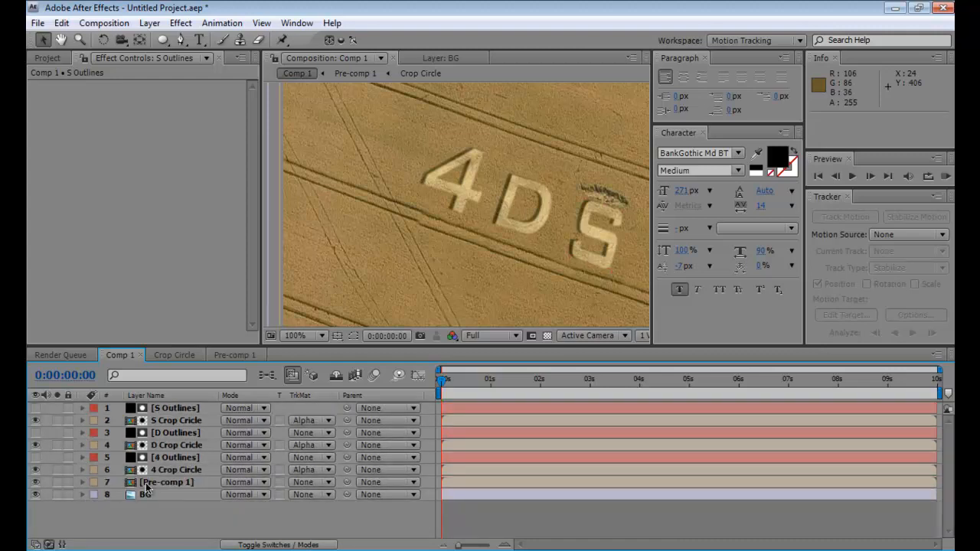
Select the BG layer and look through the effect categories, including the Distort effects
scroll(426, 192, down, 2)
click(425, 188)
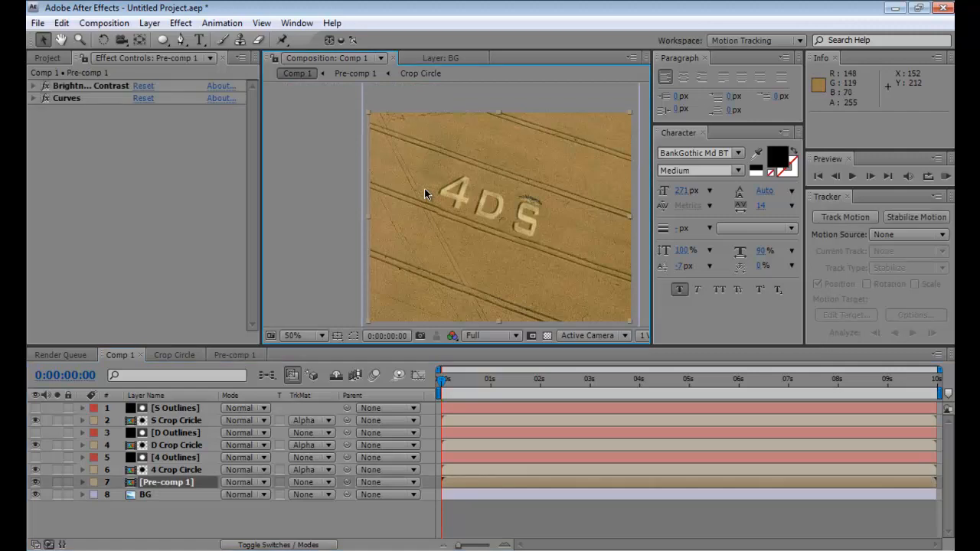
click(181, 532)
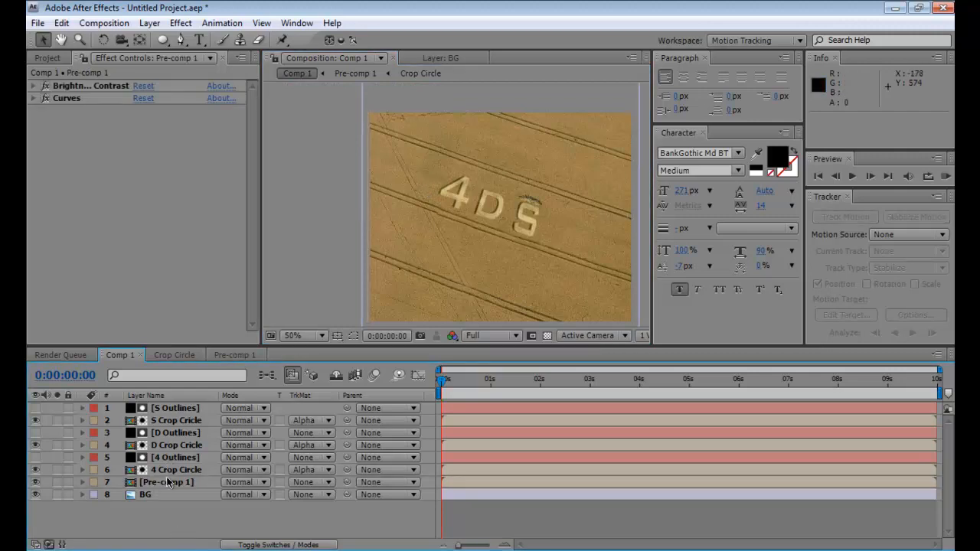
click(170, 495)
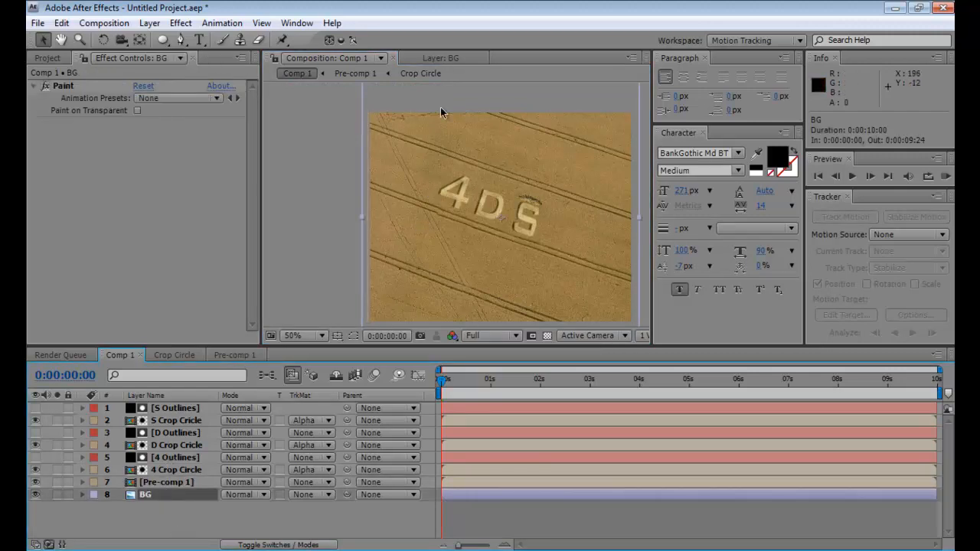
click(184, 24)
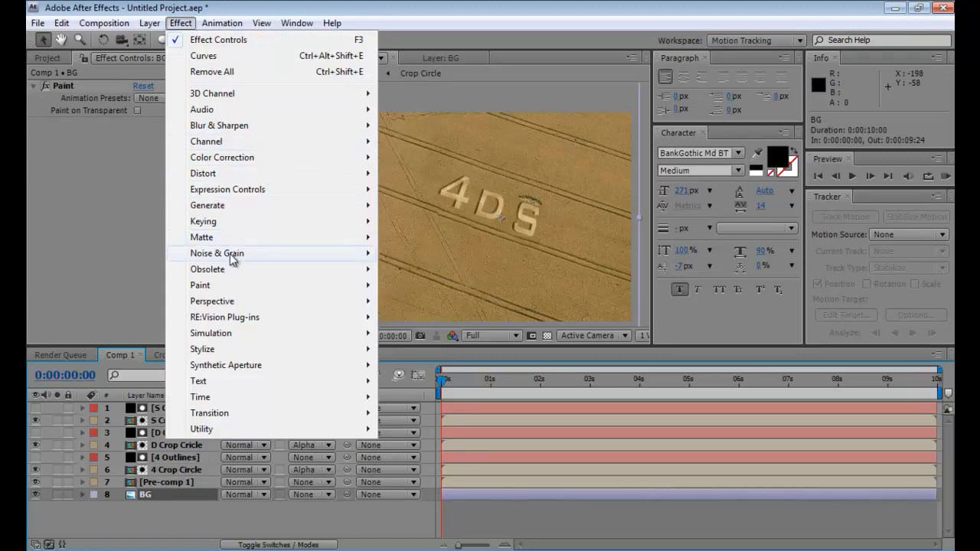
mouse_move(233, 300)
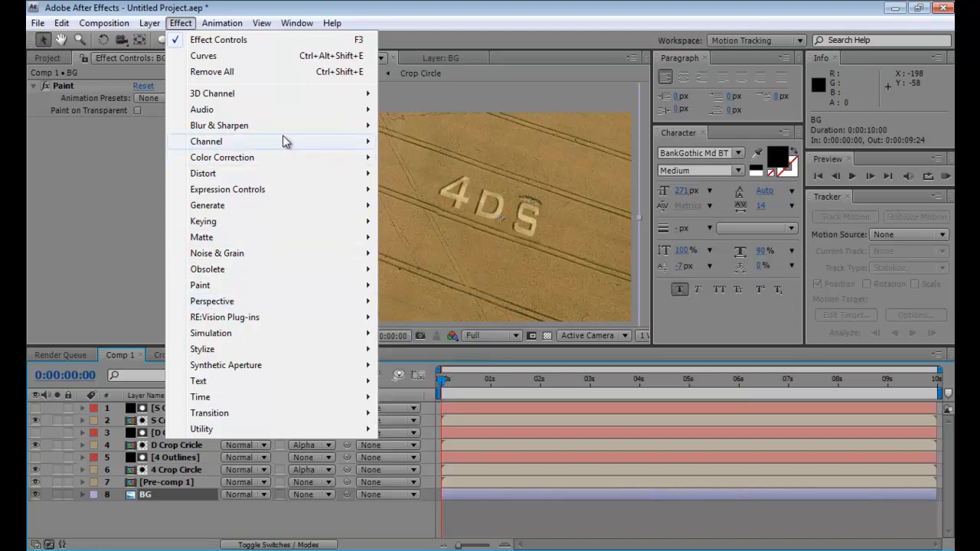
mouse_move(273, 171)
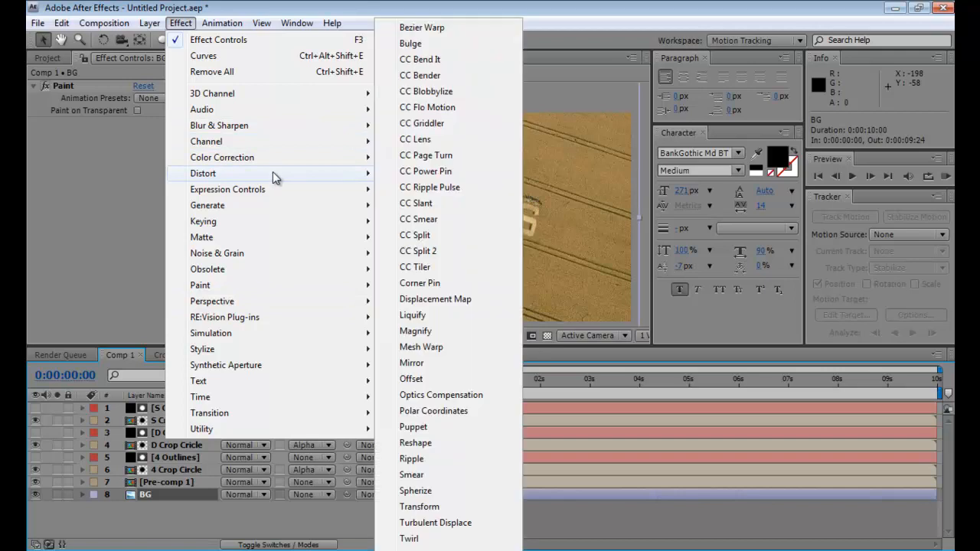
Switch to the Effects workspace and search the effects and presets for "corn"
click(748, 40)
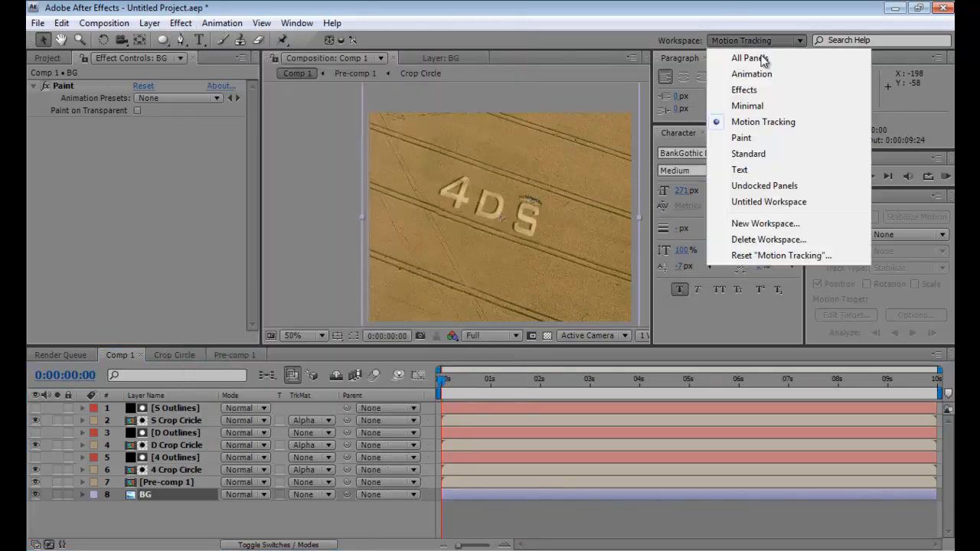
click(766, 90)
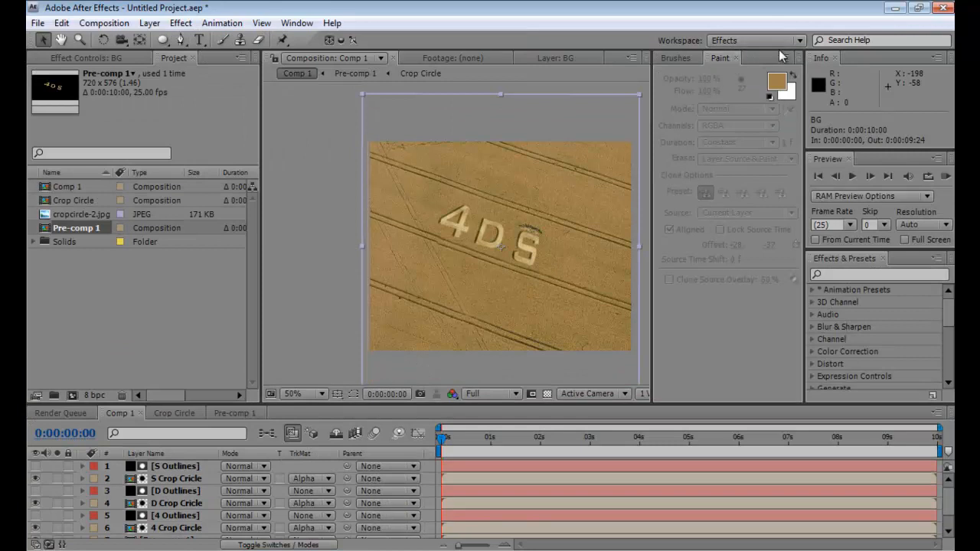
click(857, 275)
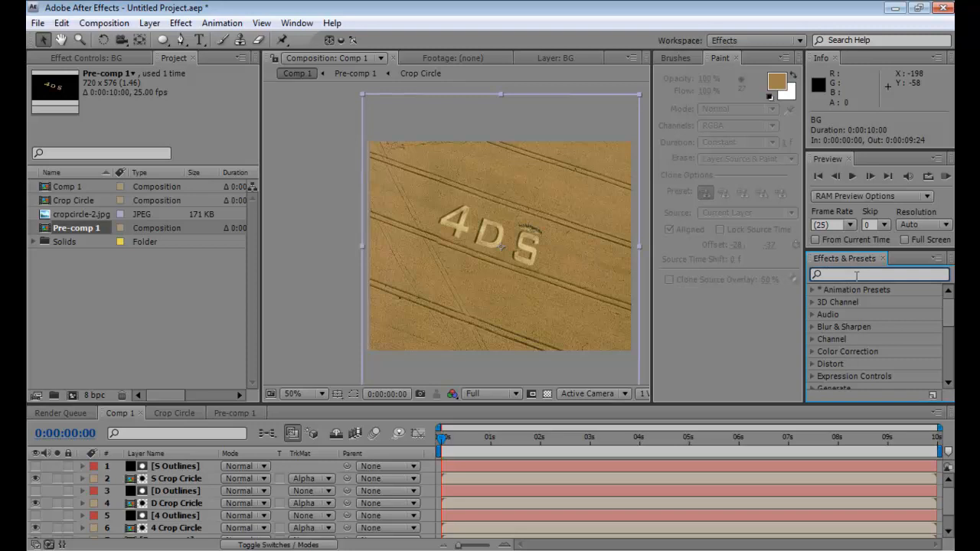
text(corn)
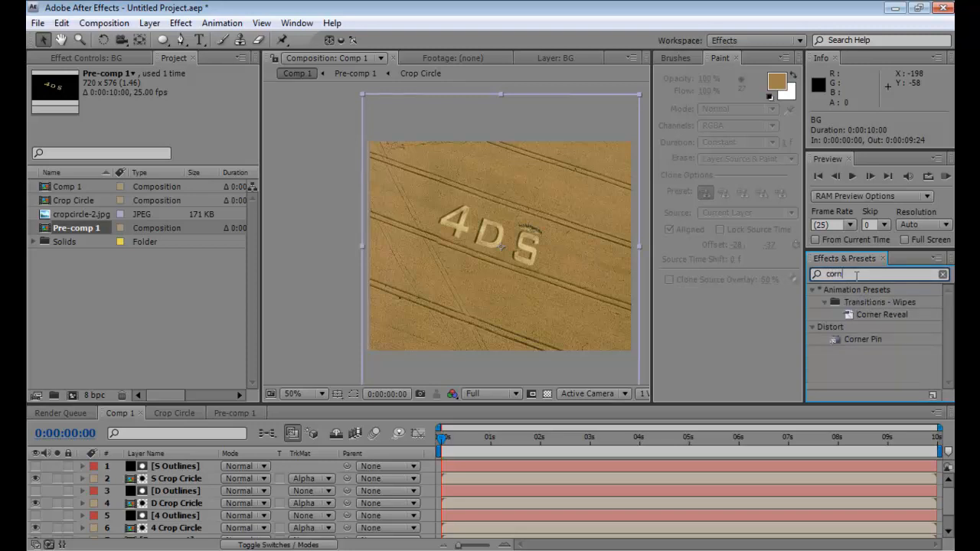
Apply the Corner Pin effect to the BG layer
drag(858, 339, 551, 218)
key(ctrl+z)
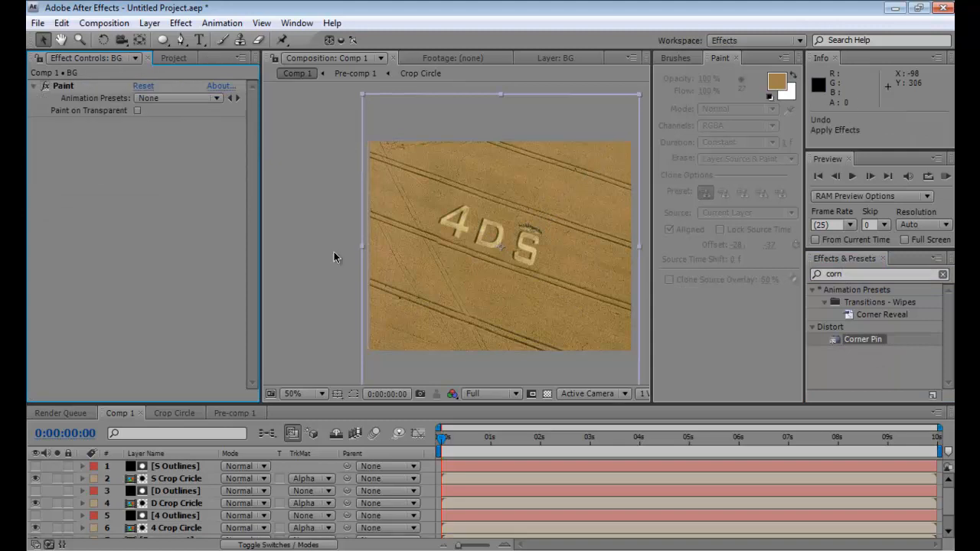
scroll(190, 490, down, 2)
click(180, 519)
click(181, 532)
drag(889, 350, 159, 532)
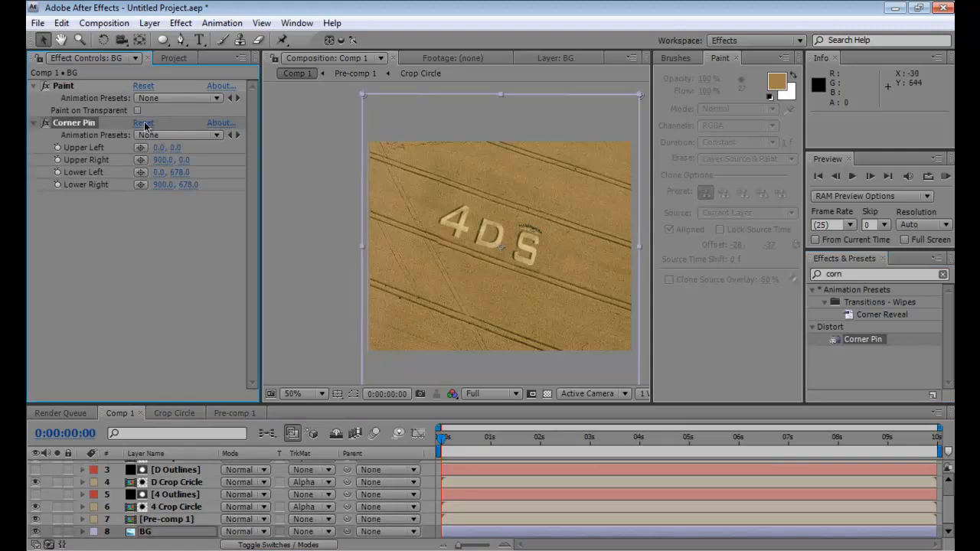
Try pulling the BG layer's upper-left corner pin outward, and undo the change
mouse_move(363, 95)
mouse_down()
mouse_move(339, 99)
mouse_move(420, 114)
mouse_move(303, 101)
mouse_move(311, 61)
mouse_move(375, 140)
mouse_move(361, 94)
mouse_up()
key(ctrl+z)
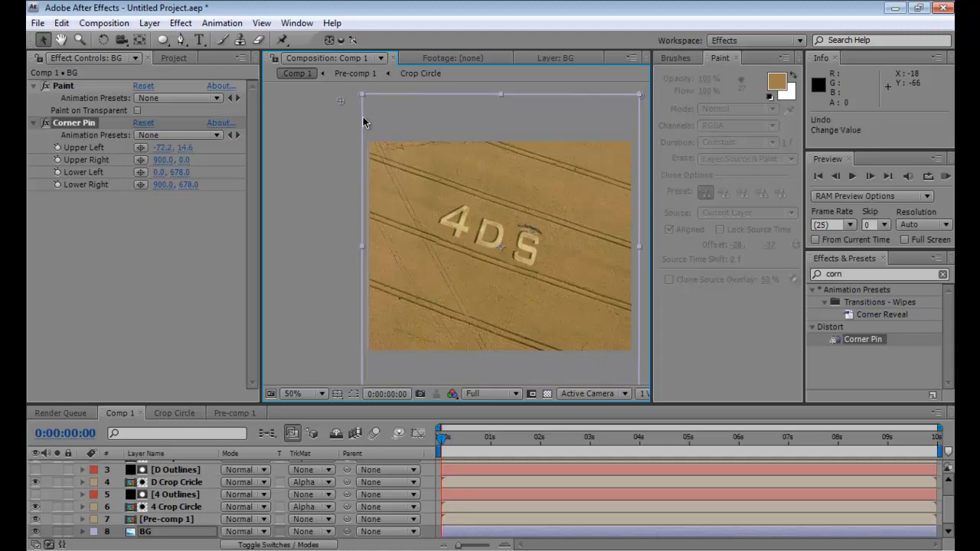
key(ctrl+z)
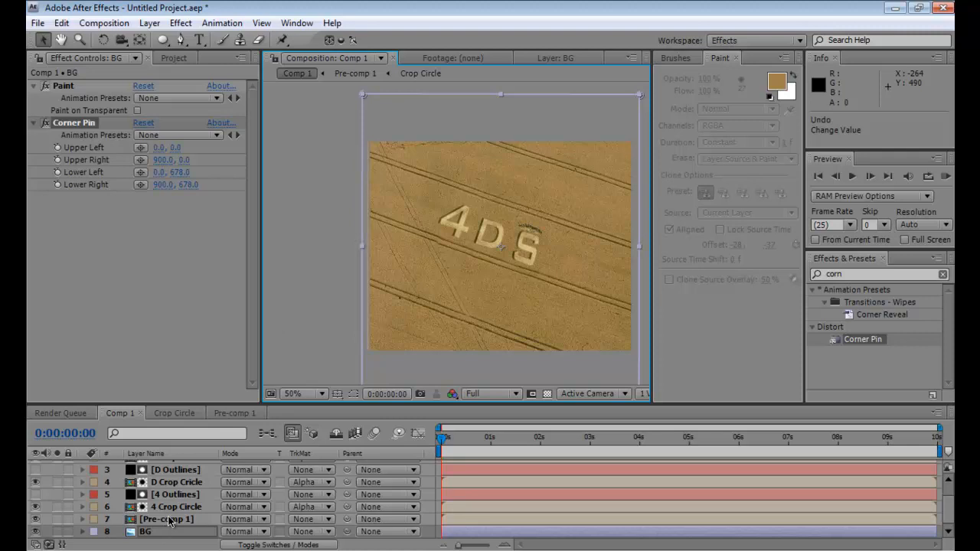
Turn on keyframing for BG's Upper Left and Upper Right corner pins at 0:00:00:00, and try shifting the corners at 0:00:05:01
click(58, 148)
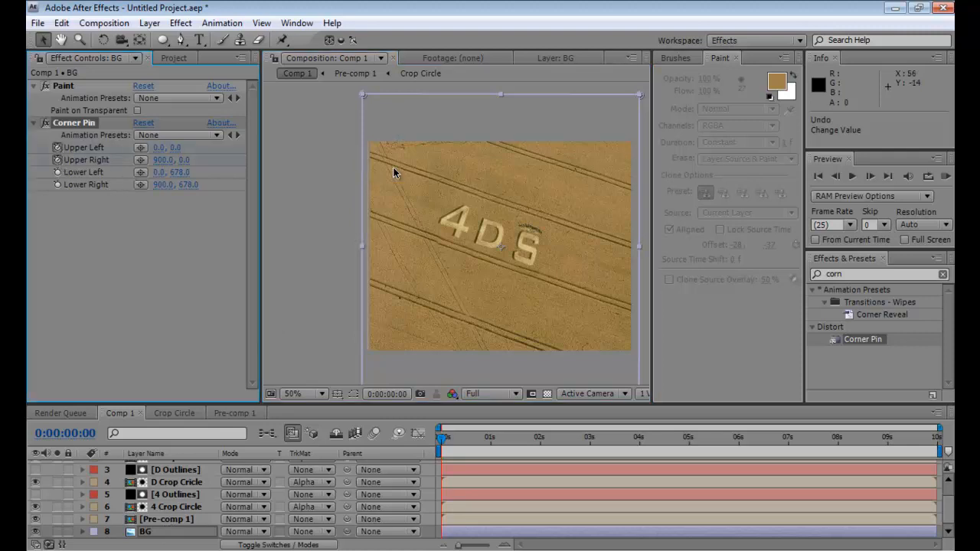
click(692, 439)
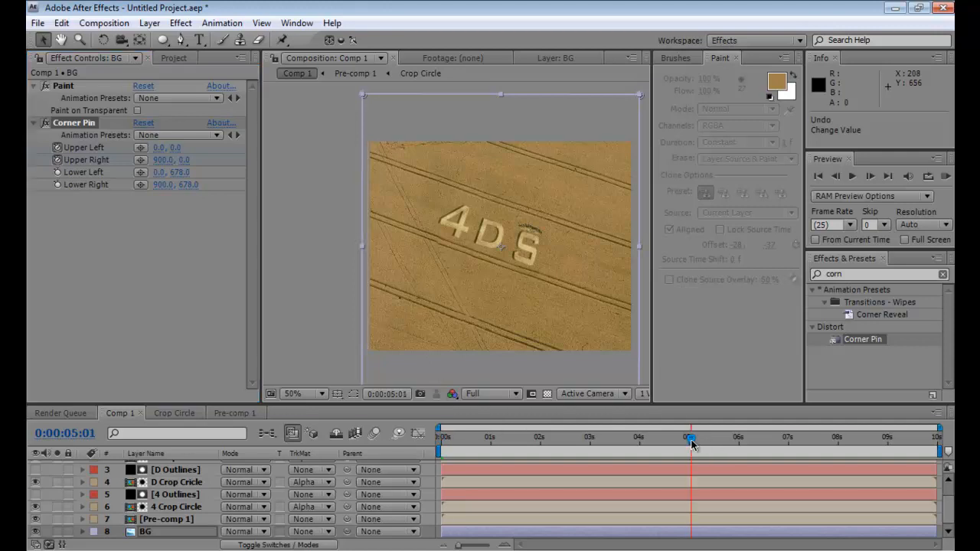
drag(365, 96, 330, 99)
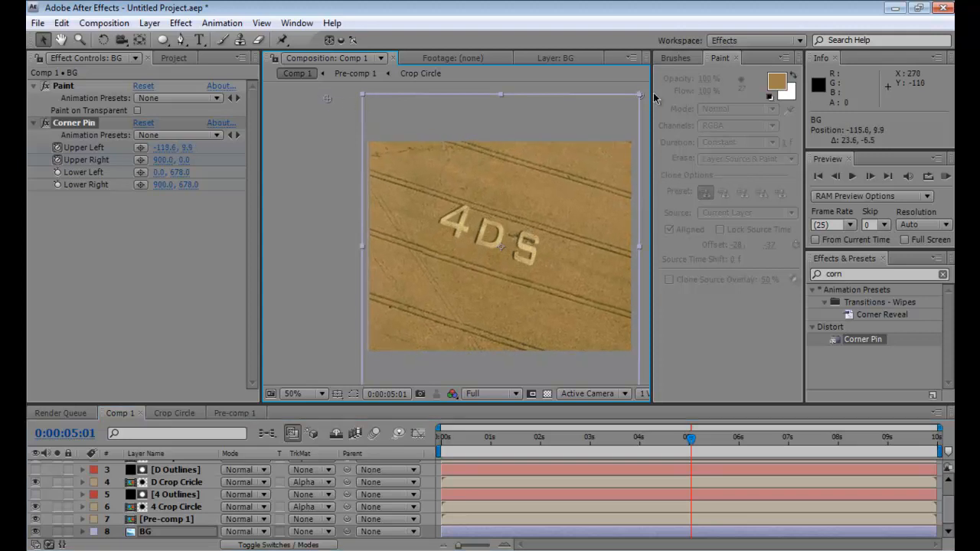
drag(640, 95, 641, 114)
click(444, 451)
drag(444, 452, 636, 452)
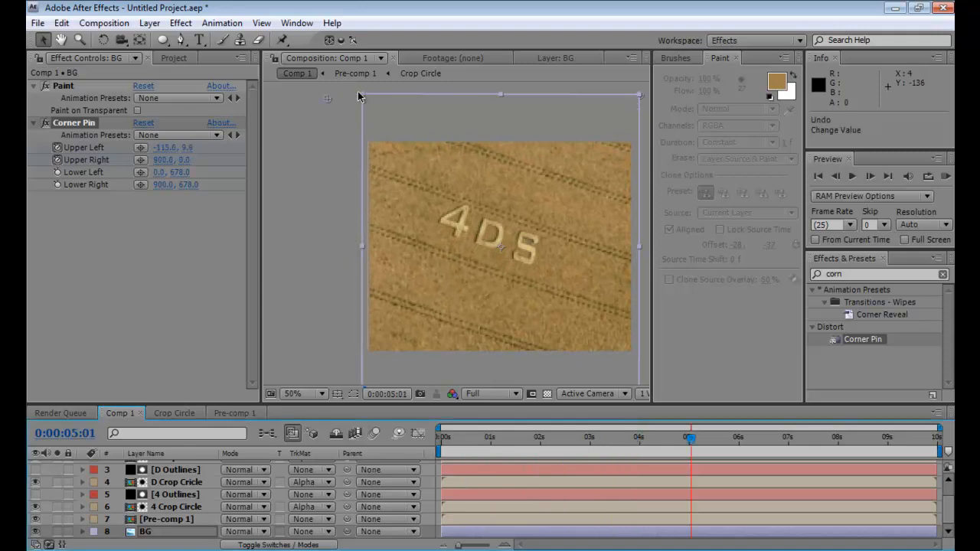
key(ctrl+z)
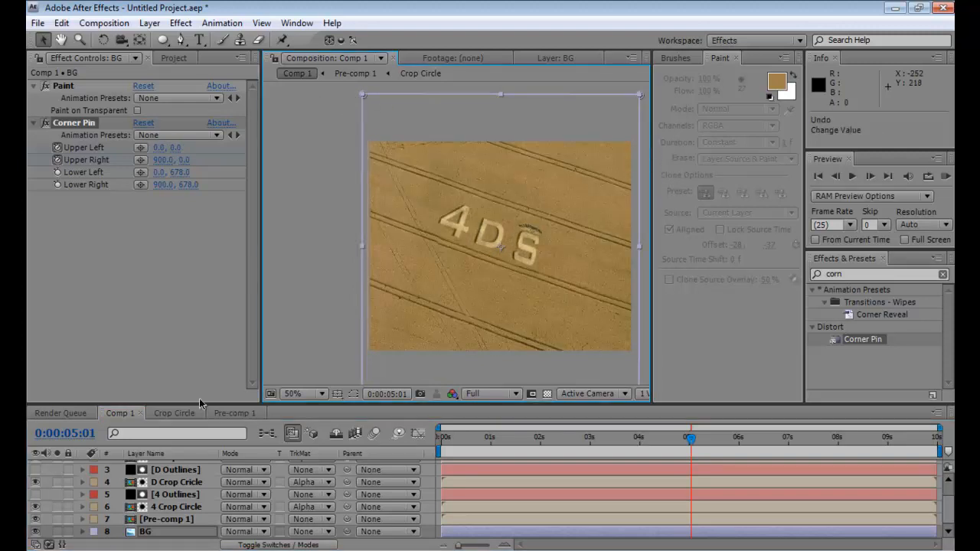
Scale the BG layer to about 133% and move it to position 402.0, 314.0
click(158, 534)
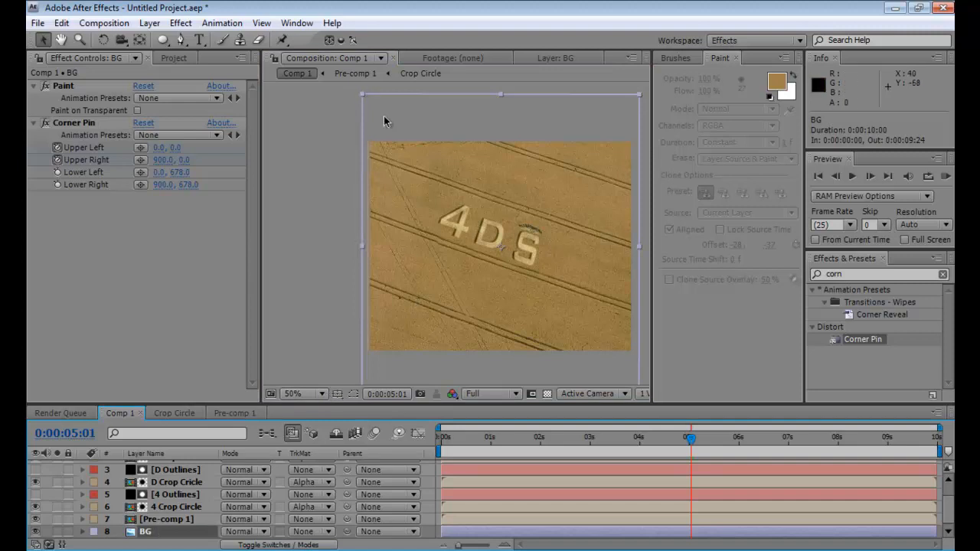
drag(363, 93, 350, 79)
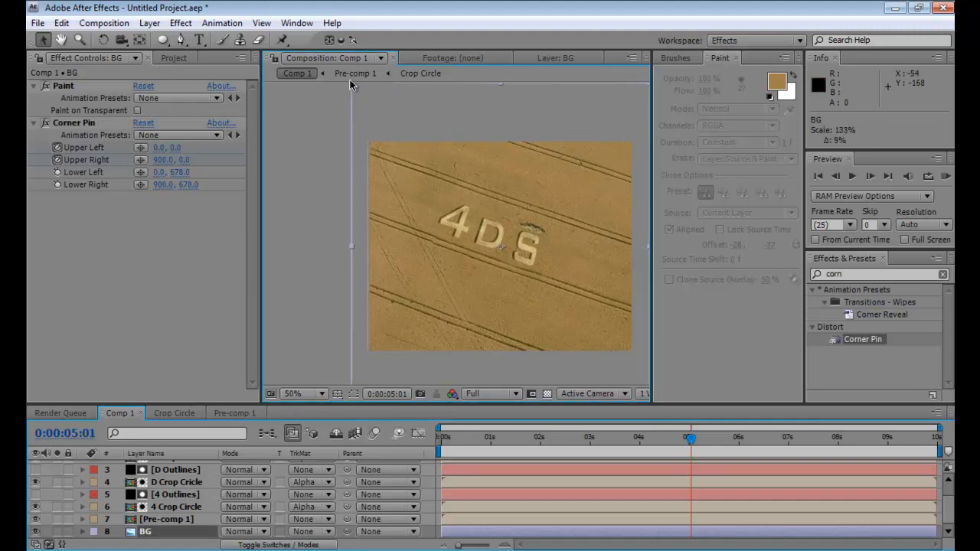
drag(452, 180, 432, 213)
Keyframe BG's Corner Pin at about five seconds, with Upper Left at -114.0, 6.2 and Upper Right at 786.0, 3.2
key(comma)
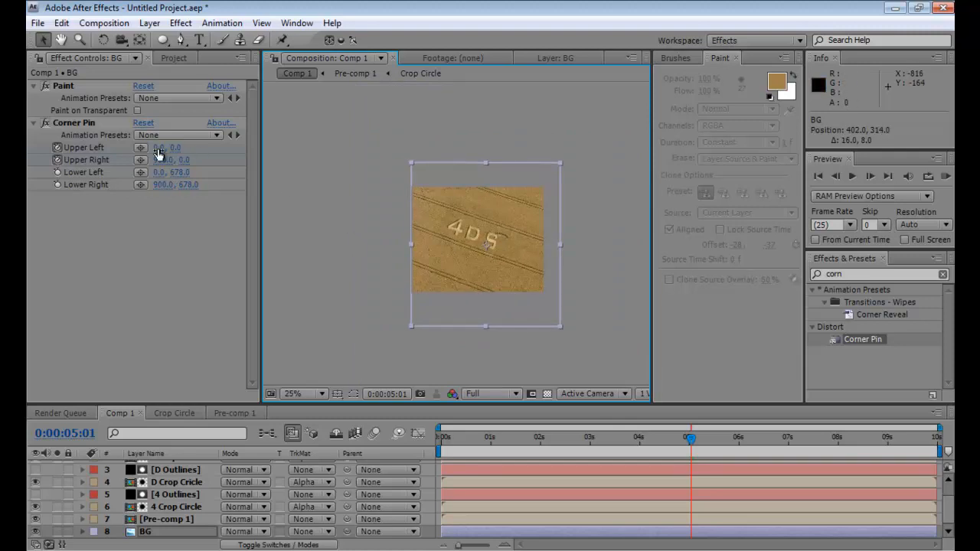
click(142, 164)
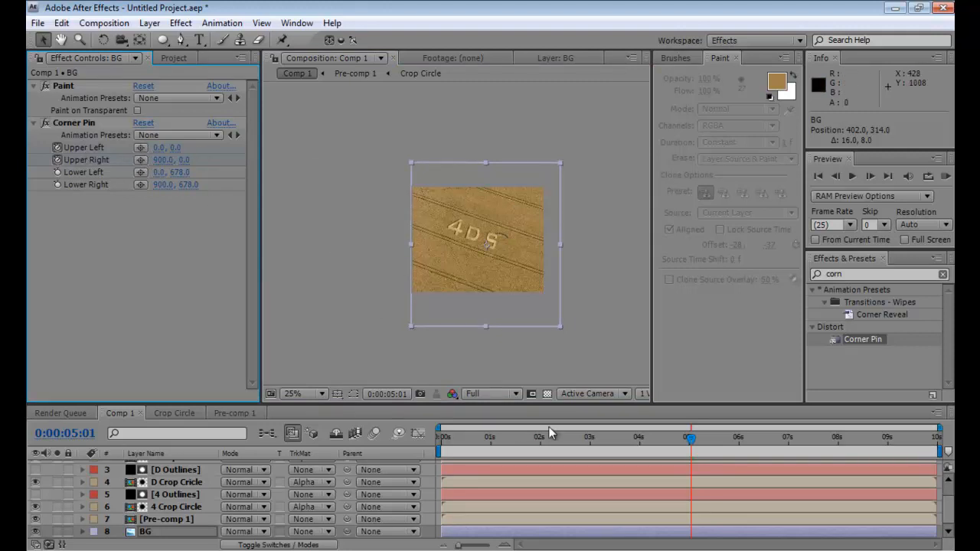
click(444, 437)
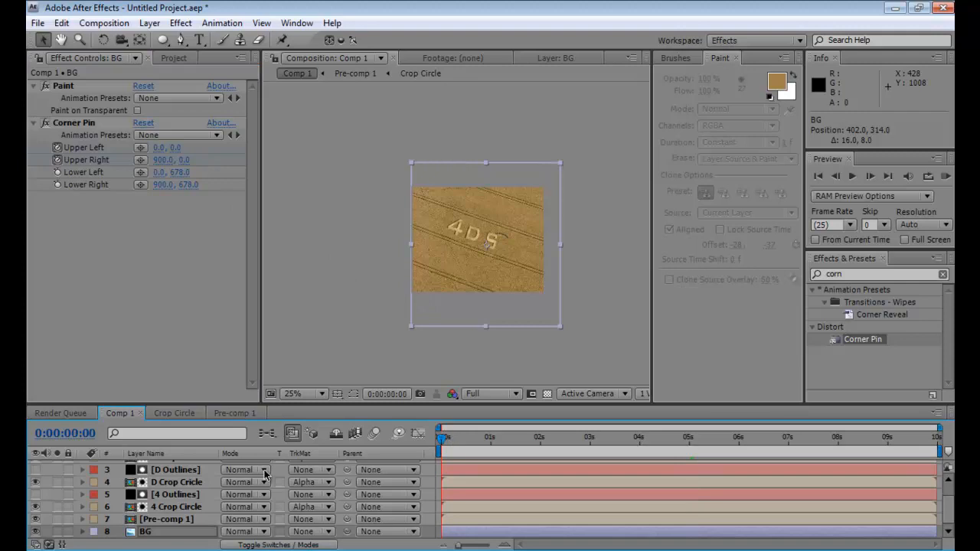
click(99, 126)
drag(494, 435, 688, 437)
drag(563, 164, 542, 164)
drag(410, 164, 393, 164)
mouse_move(451, 449)
mouse_down()
mouse_move(670, 450)
mouse_move(600, 435)
mouse_move(440, 437)
mouse_up()
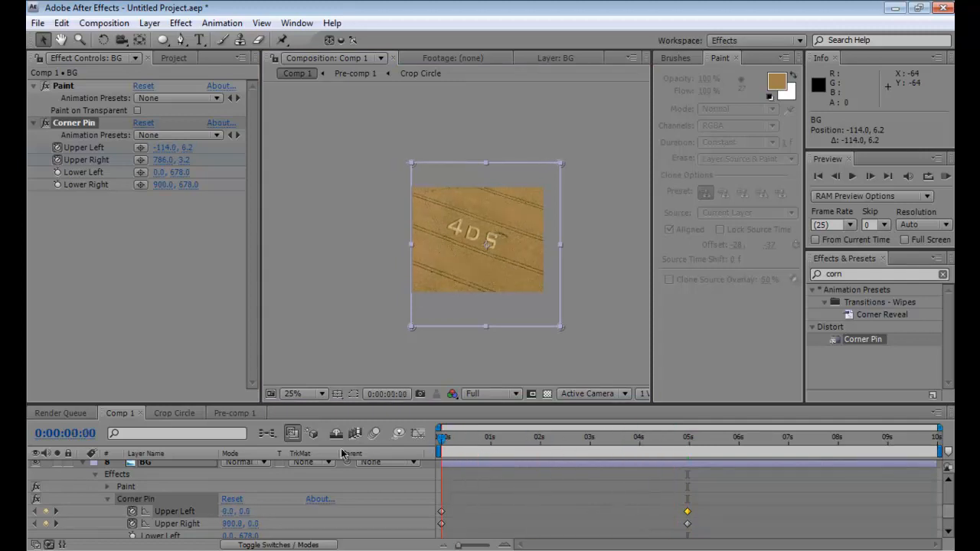
Collapse the BG layer's properties in the Comp 1 timeline
click(82, 464)
scroll(111, 530, down, 3)
scroll(107, 458, up, 2)
click(82, 507)
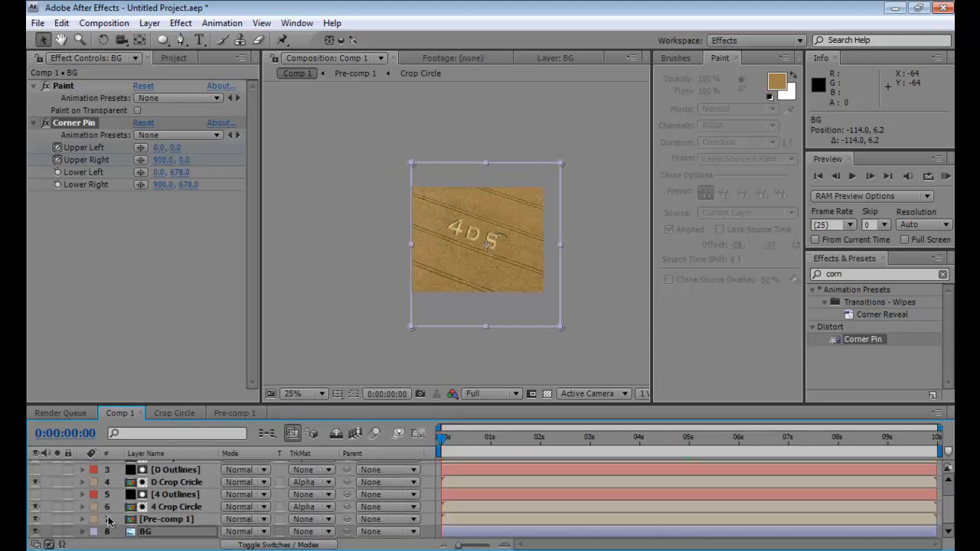
Select the six letter layers from S Outlines to 4 Crop Circle and turn on their Position keyframes at 0:00:00:00
scroll(109, 522, up, 2)
scroll(188, 529, down, 2)
click(182, 520)
scroll(182, 520, up, 2)
scroll(182, 517, down, 2)
click(181, 508)
scroll(179, 509, up, 2)
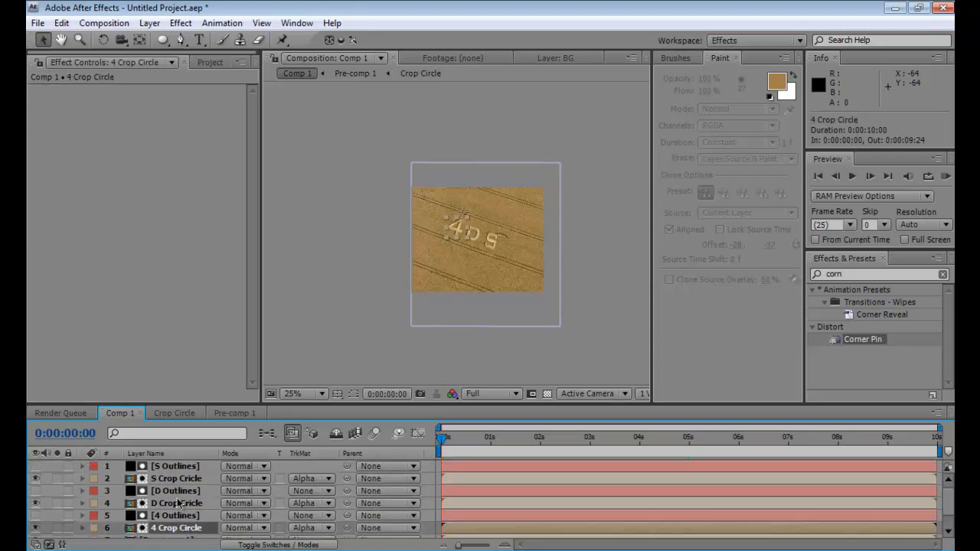
shift+click(172, 464)
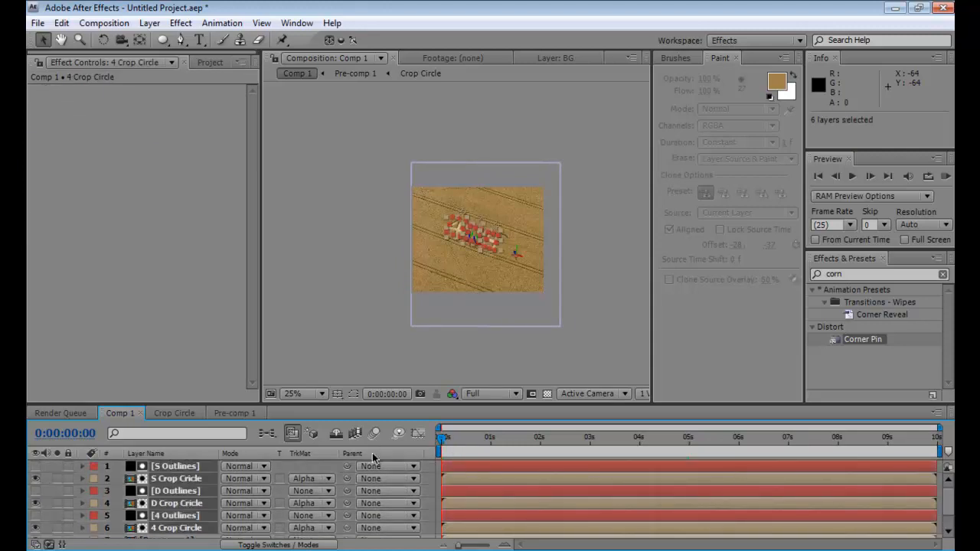
key(p)
scroll(201, 466, down, 4)
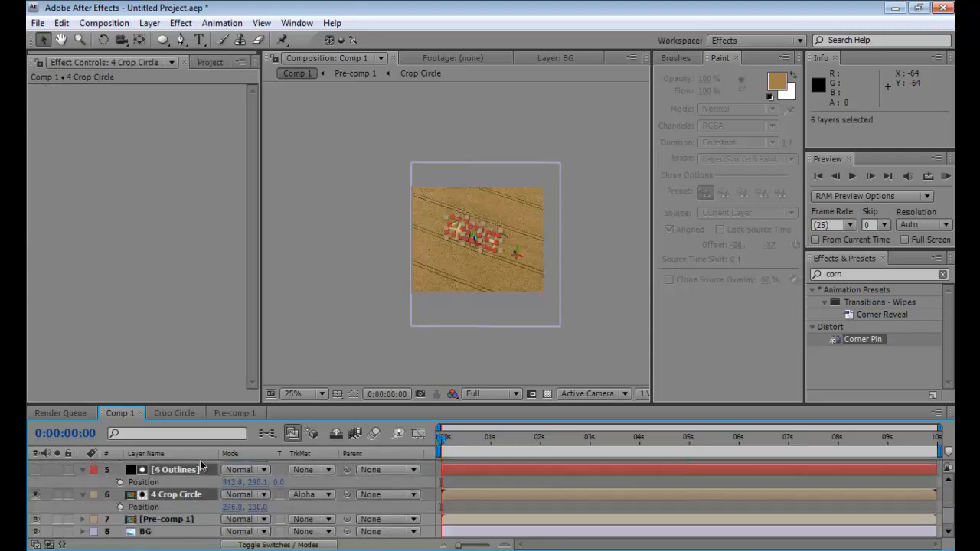
click(119, 507)
scroll(276, 502, up, 3)
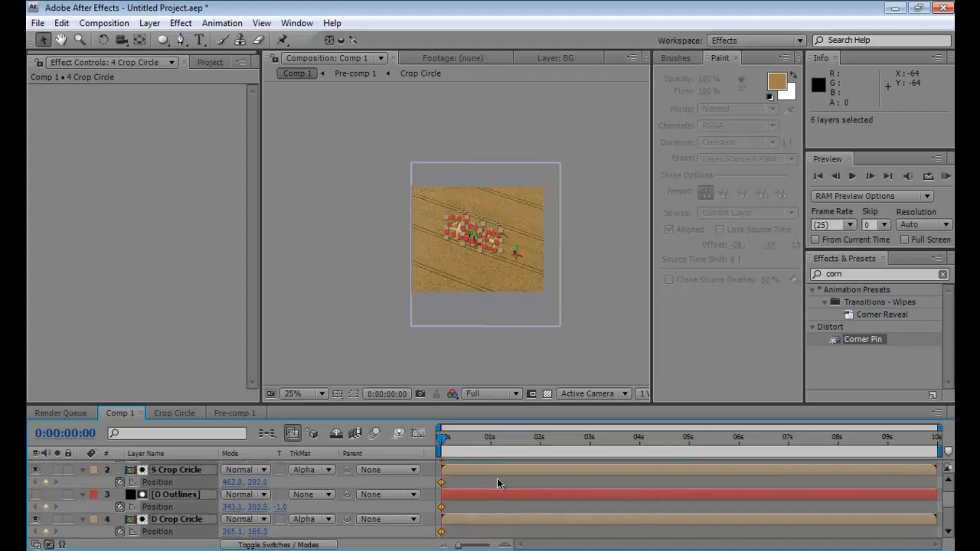
Turn on rotation keyframes for the six letter layers at 0:00:00:00, including X, Y and Z Rotation on the Outlines layers
key(r)
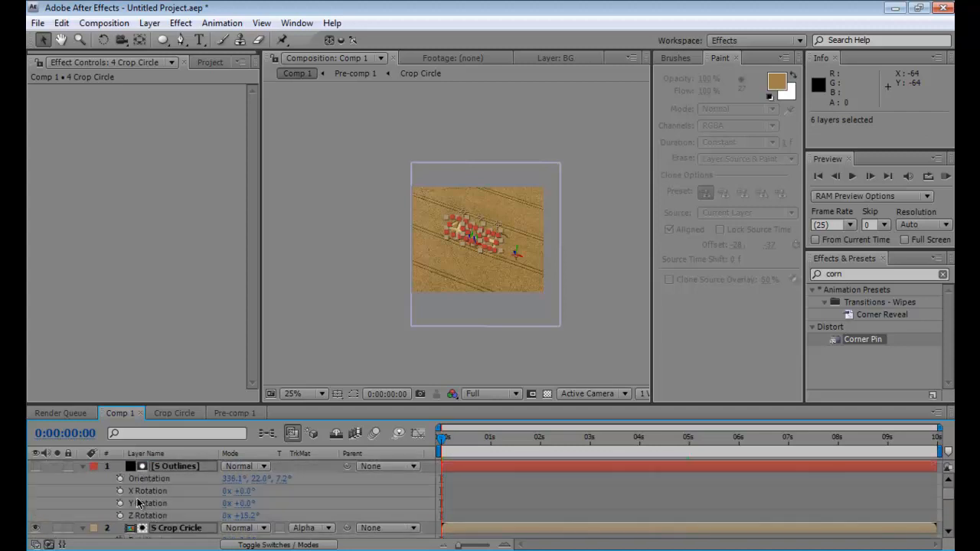
scroll(123, 513, down, 5)
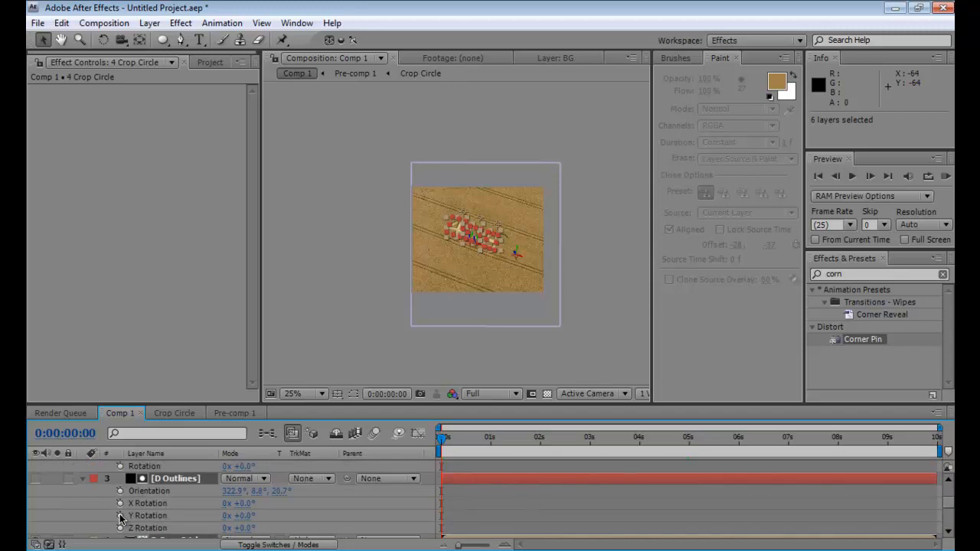
scroll(120, 519, up, 5)
scroll(120, 520, down, 6)
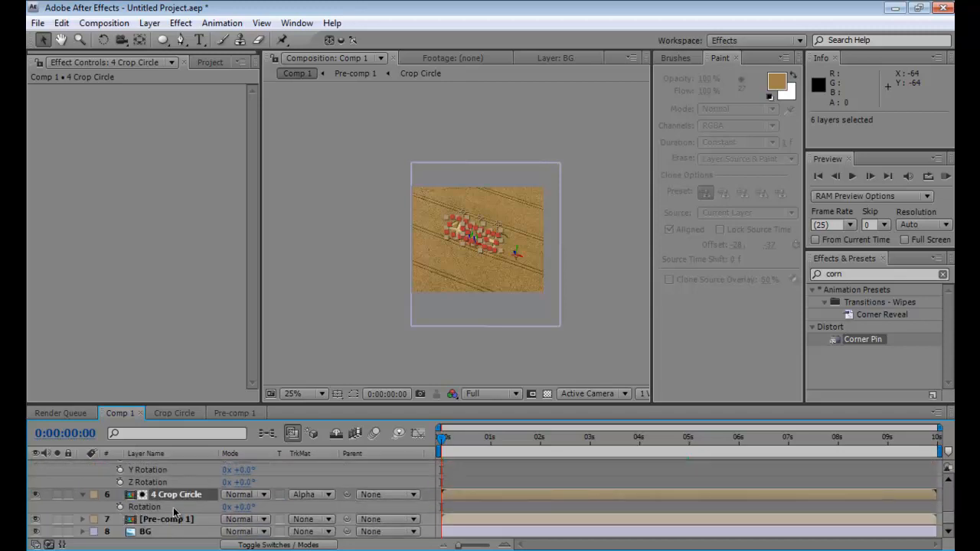
click(120, 507)
click(119, 483)
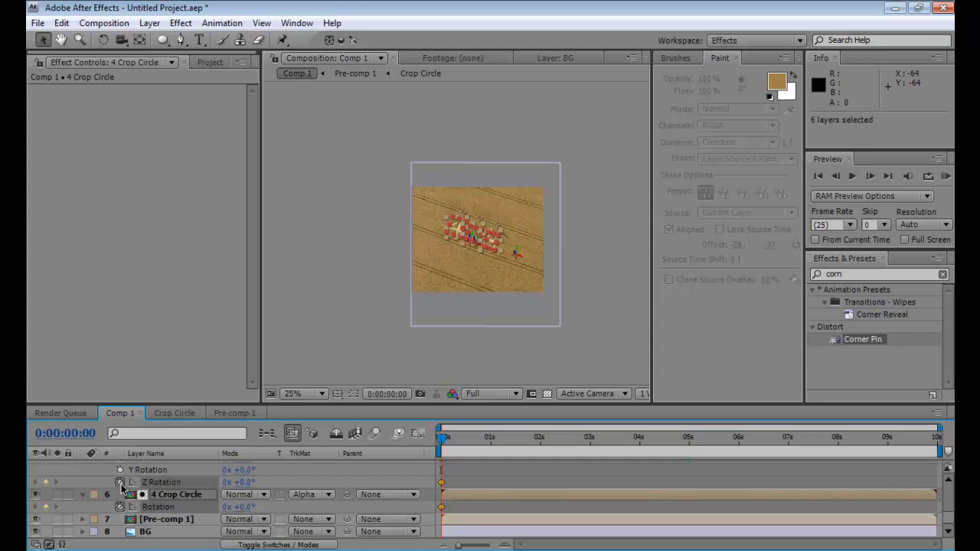
click(119, 471)
scroll(119, 475, up, 1)
click(119, 495)
scroll(120, 494, up, 5)
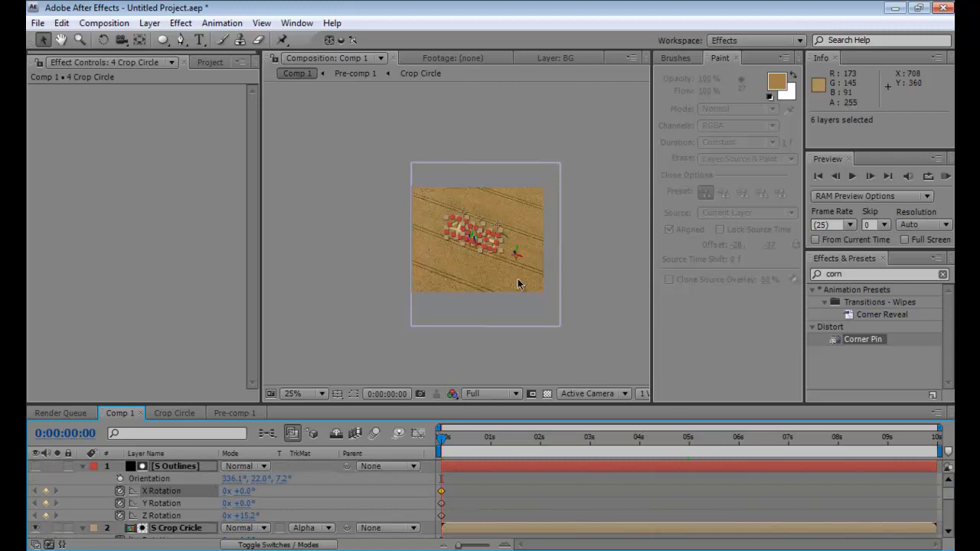
Shift the letter layers down-left at 0:00:04:22, with D Outlines at 295.4, 327.9, and nudge them at 0:00:09:24, with 4 Outlines at 269.3, 302.9
key(Page_Down)
drag(495, 441, 683, 441)
scroll(527, 300, up, 3)
drag(538, 243, 502, 263)
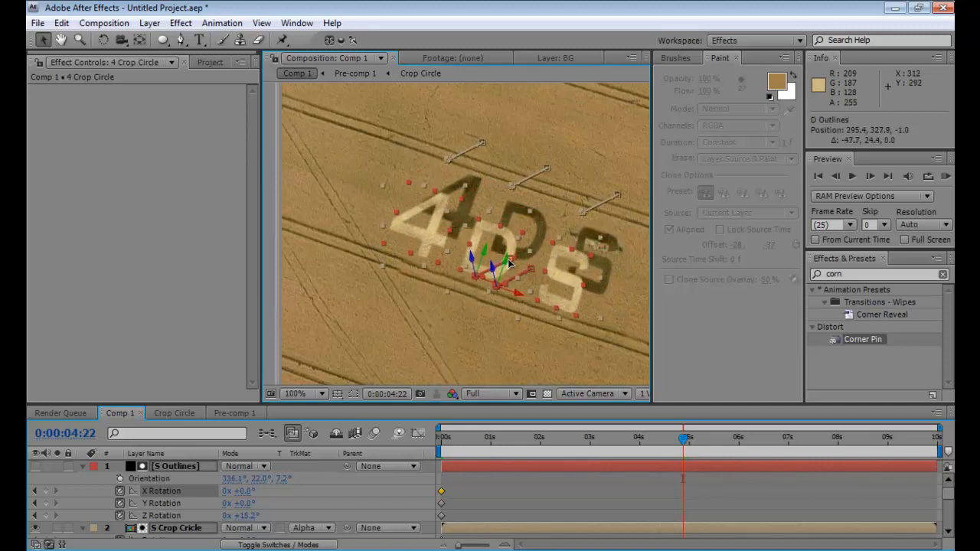
click(434, 454)
drag(457, 448, 407, 444)
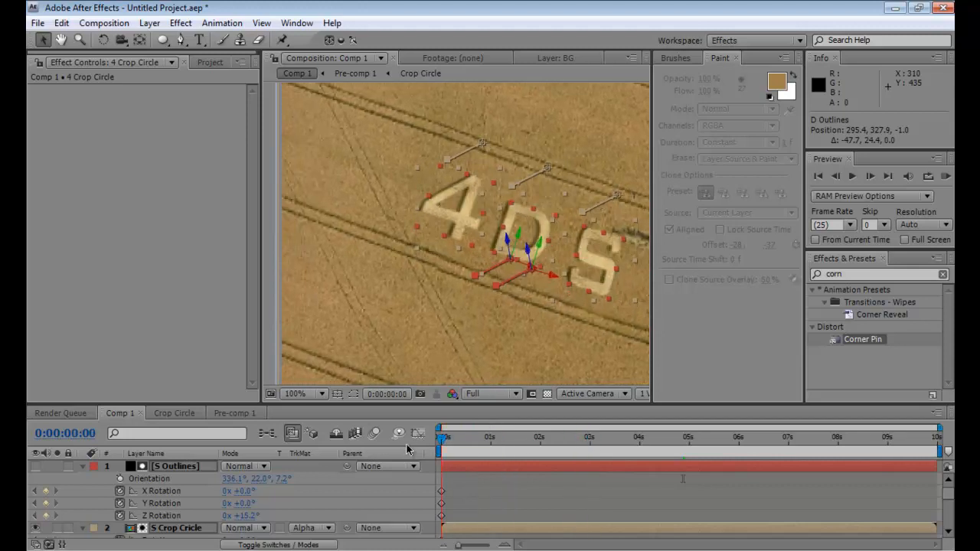
key(End)
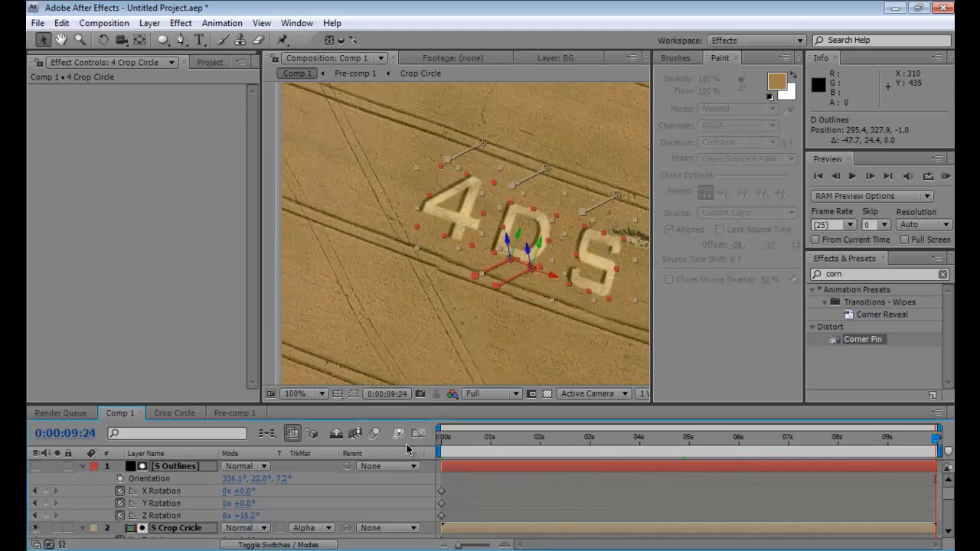
drag(438, 220, 438, 211)
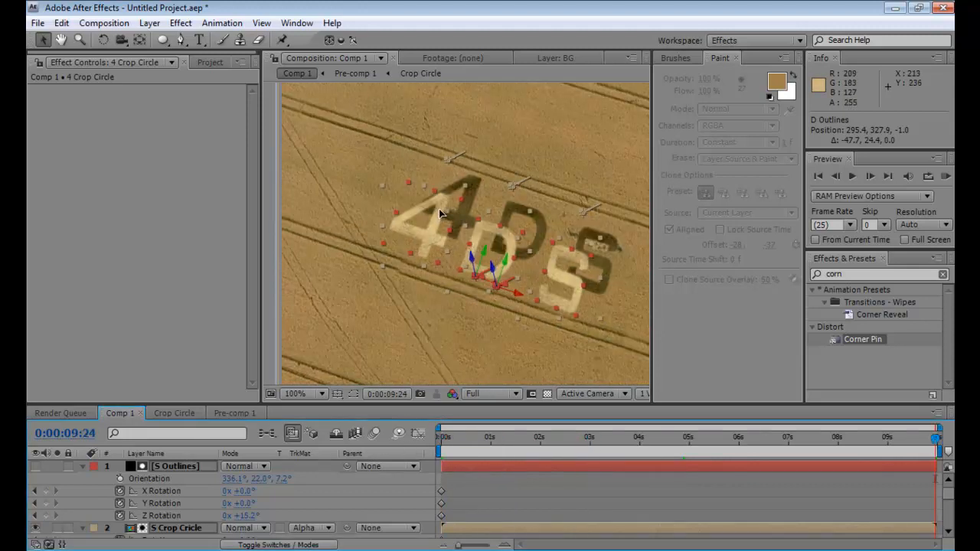
Compare the first and last frames of Comp 1 to check how the letters shift against the field and their shadows
key(Home)
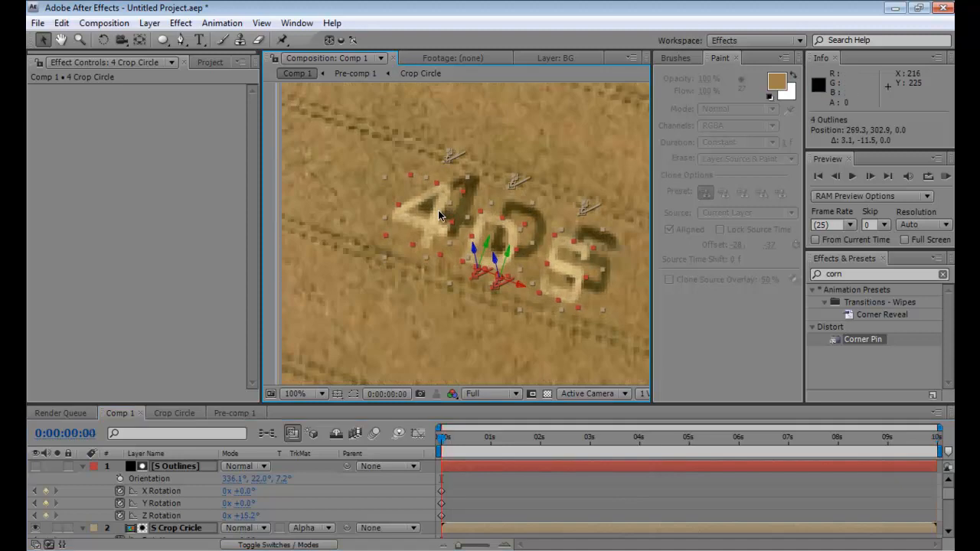
key(End)
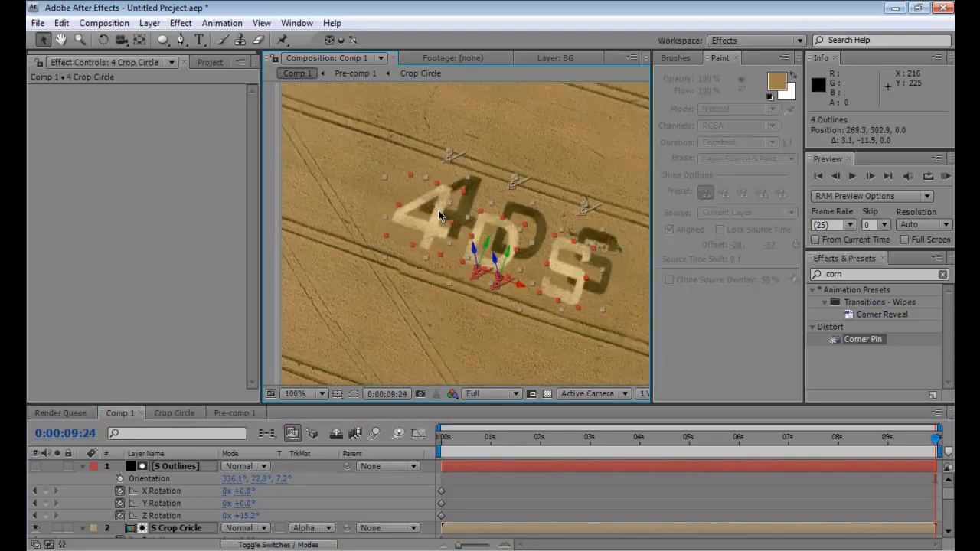
key(Home)
key(End)
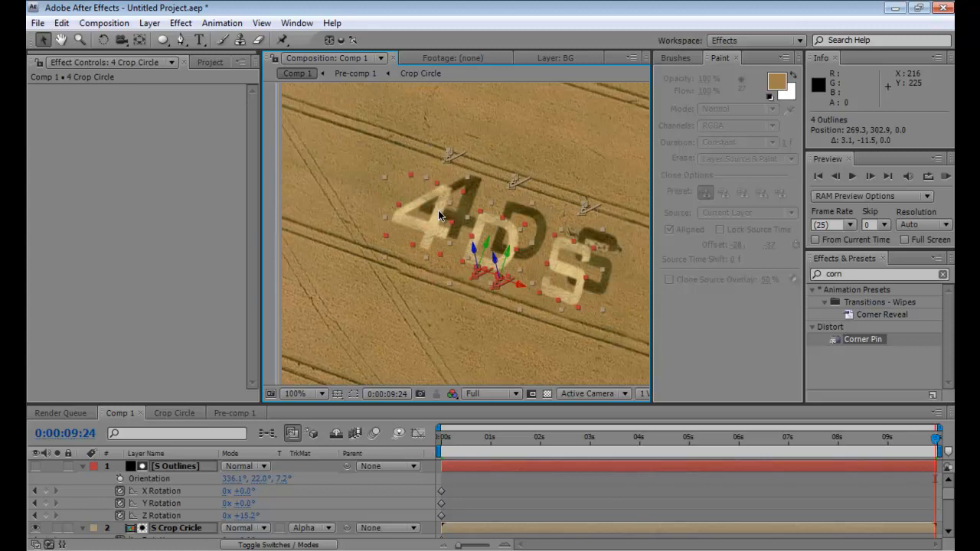
key(Home)
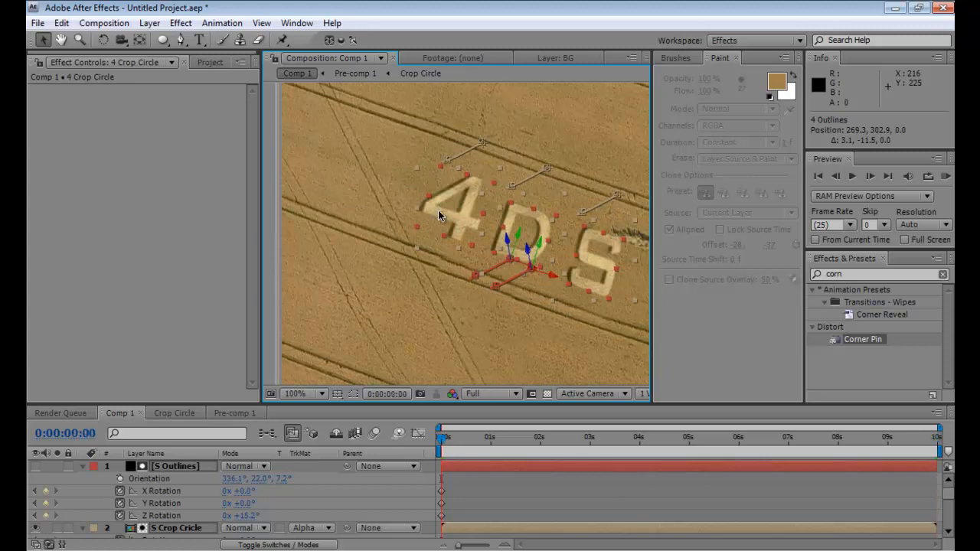
key(End)
key(Home)
key(End)
key(Home)
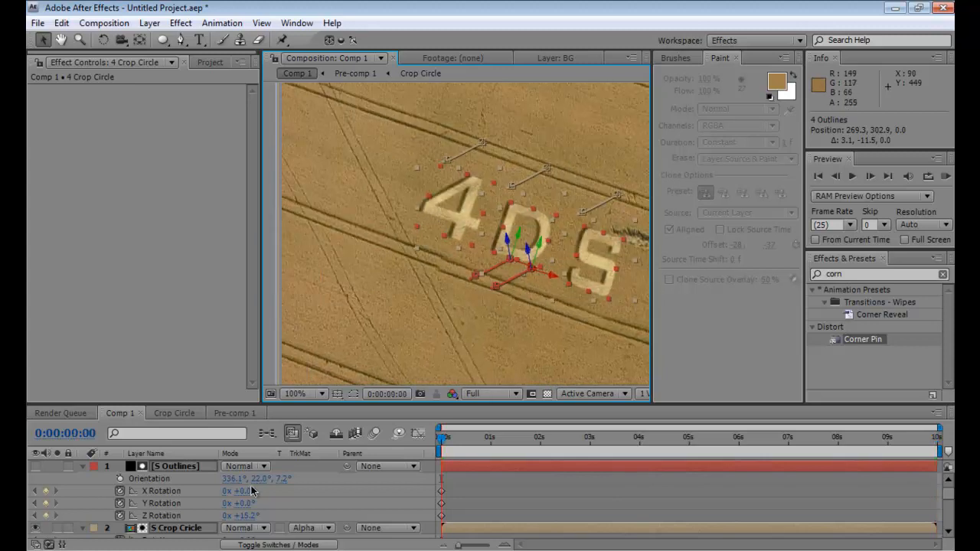
scroll(252, 490, down, 5)
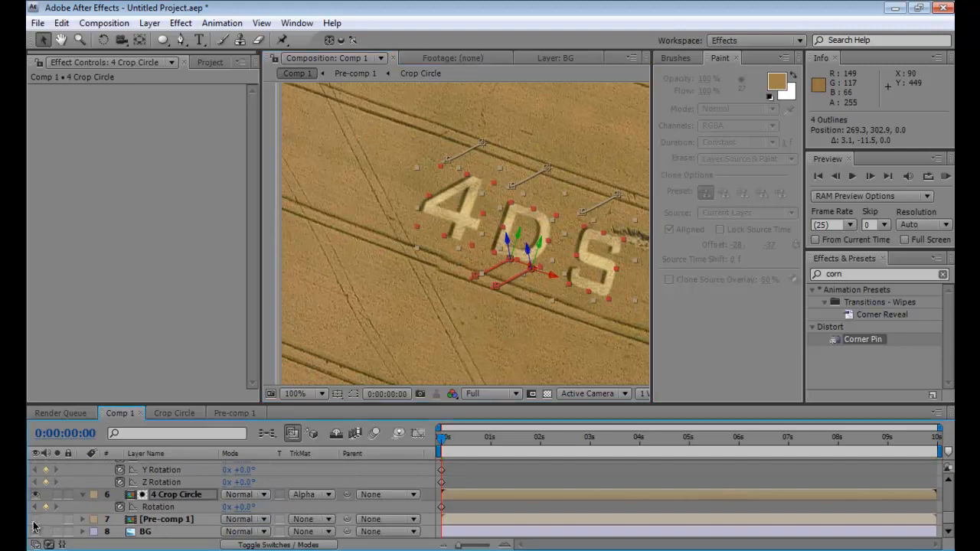
Compare the first, middle and last frames of Comp 1 to check how the letters follow the field
scroll(254, 496, up, 5)
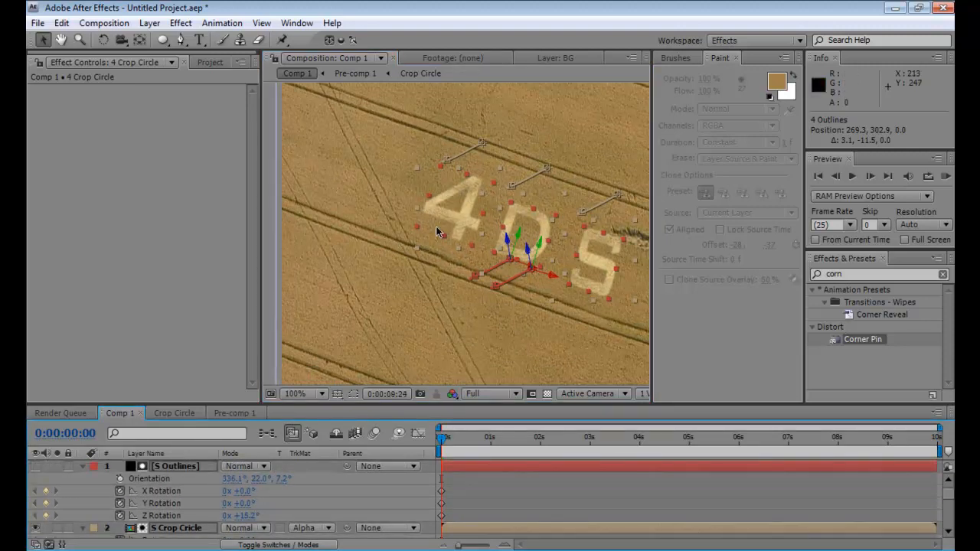
key(End)
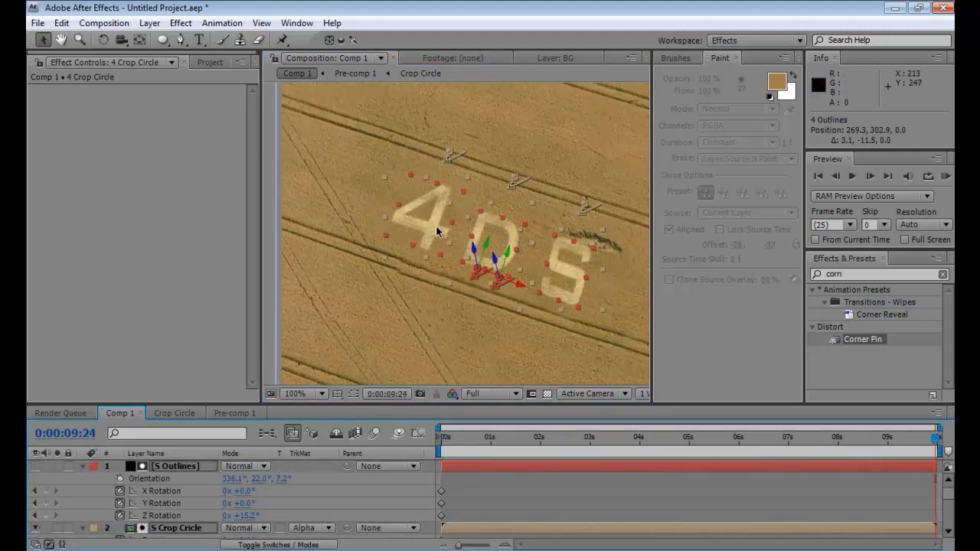
key(Home)
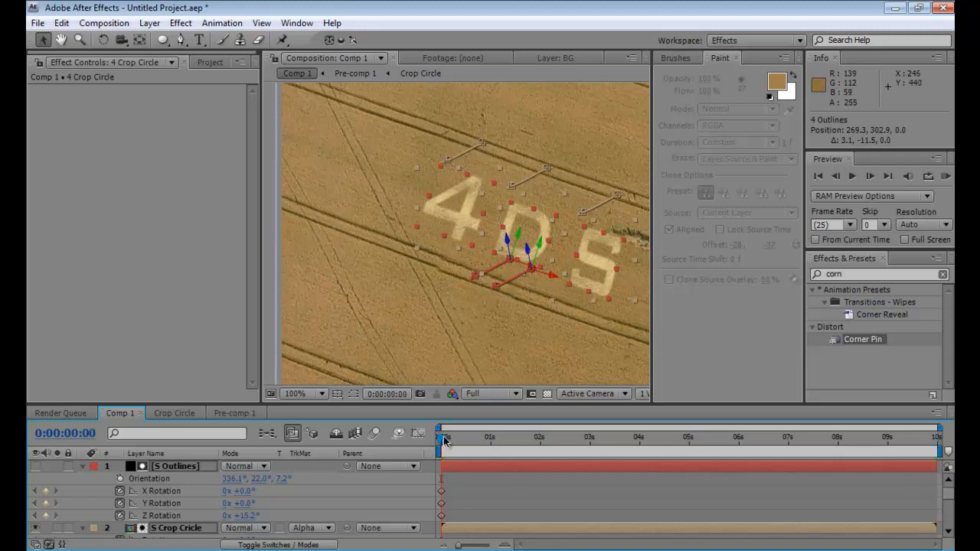
key(Page_Down)
drag(479, 442, 658, 438)
key(End)
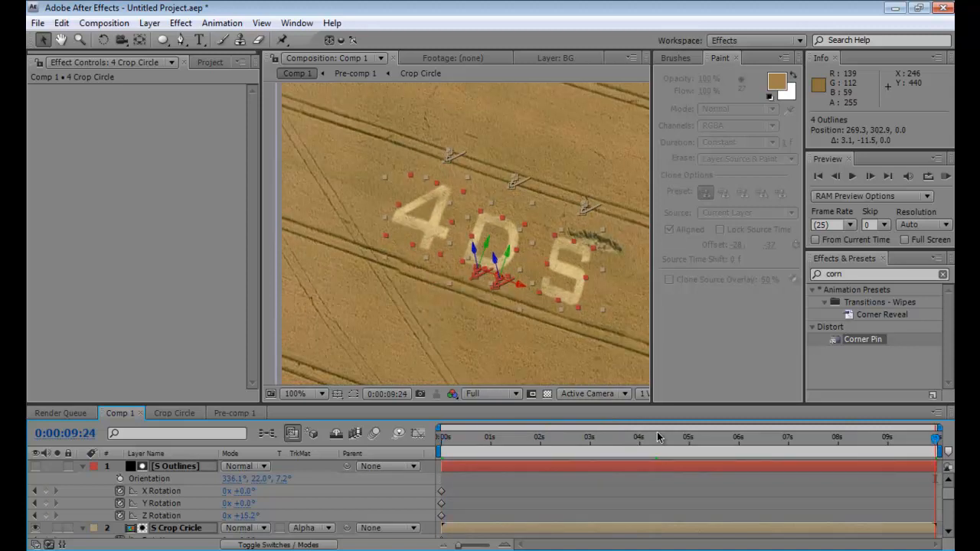
key(Home)
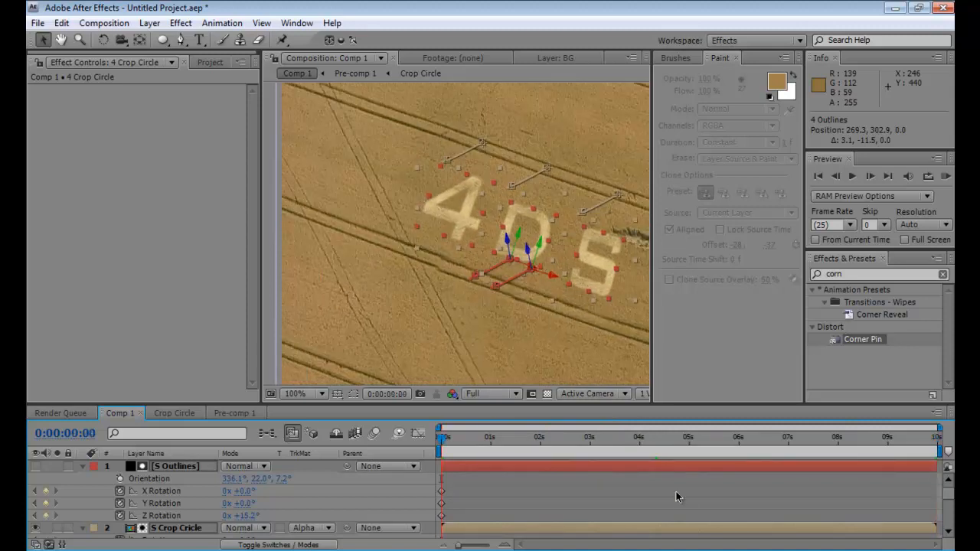
scroll(685, 509, down, 3)
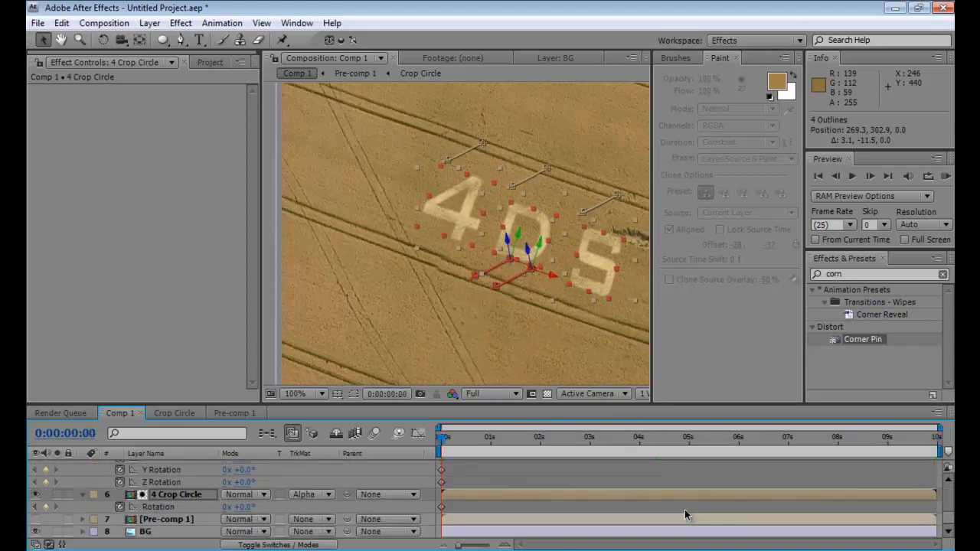
scroll(685, 509, up, 3)
Show the letter layers' Position keyframes and compare the frames at 0:00:00:00 and 0:00:04:22
key(p)
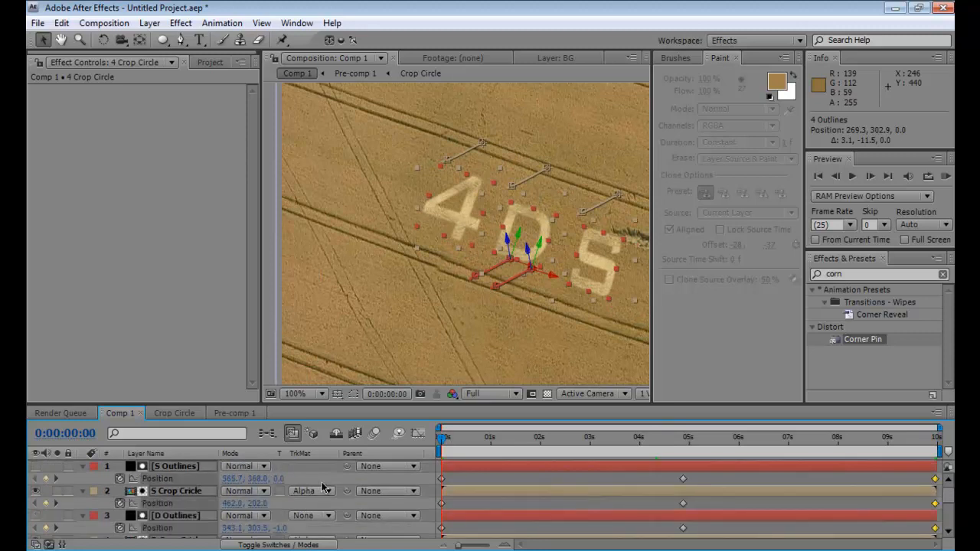
key(k)
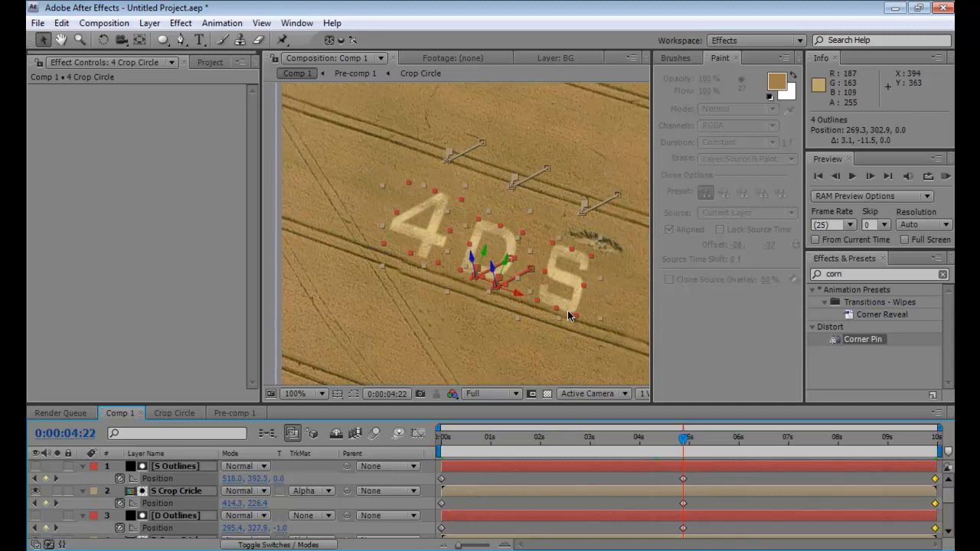
key(j)
key(k)
key(j)
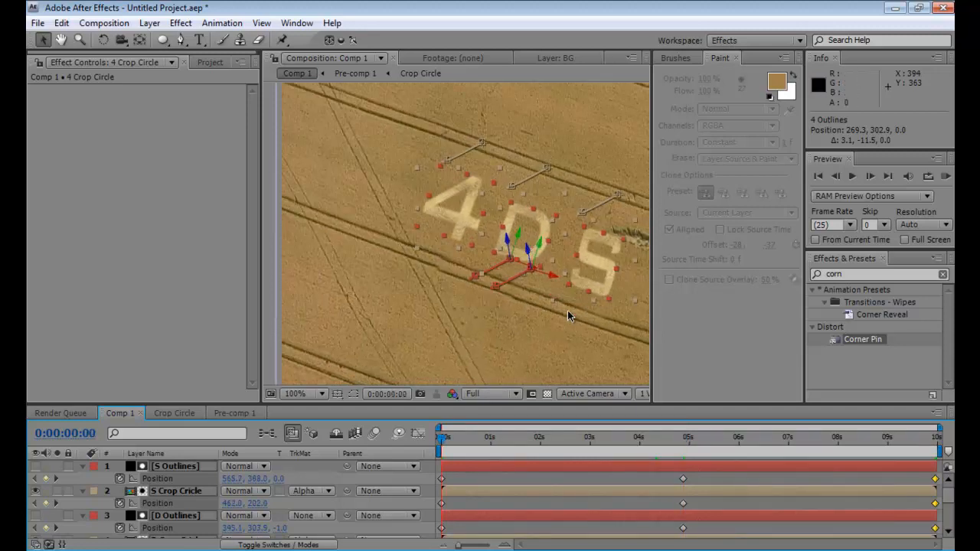
key(k)
key(j)
key(k)
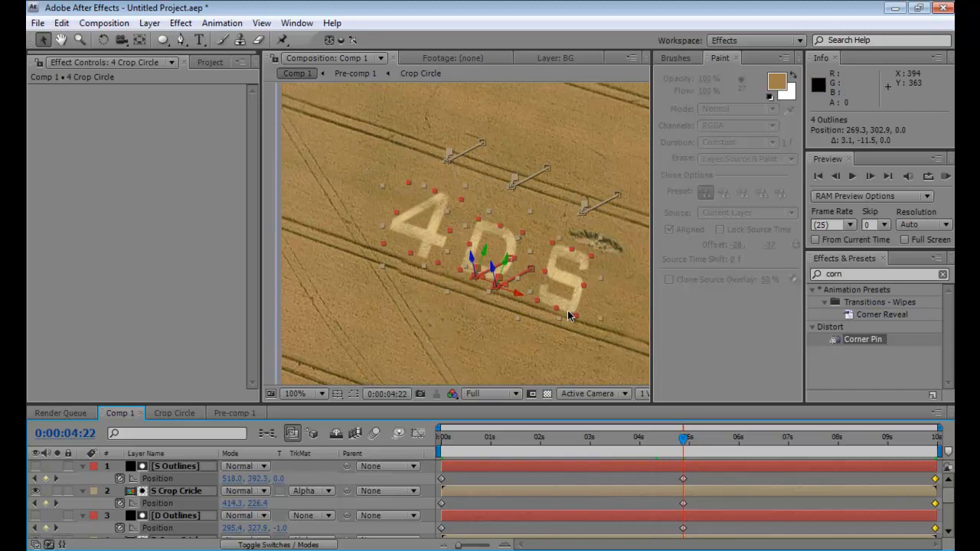
key(j)
key(k)
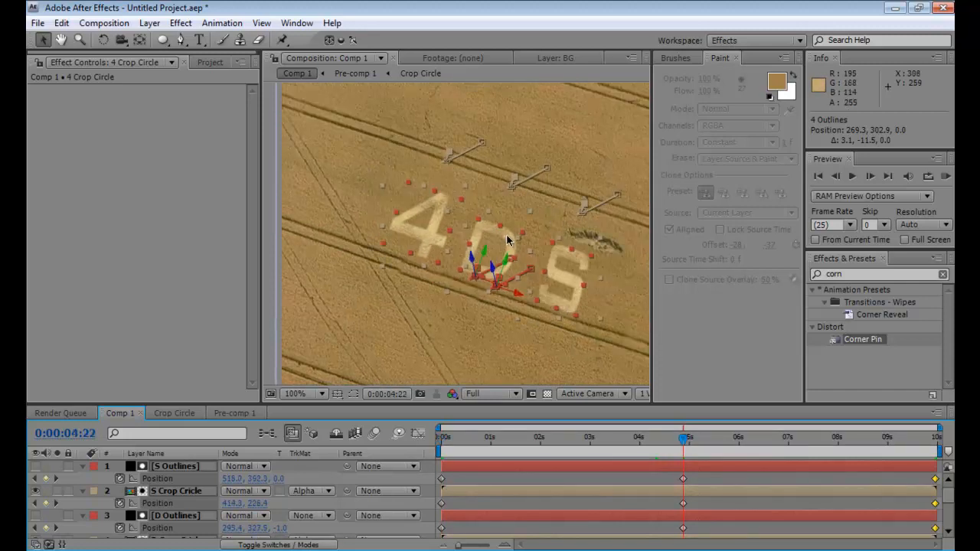
Reposition the selected letter layers at 0:00:04:22, checking their alignment with the field against the frame at 0:00:00:00
drag(511, 237, 516, 229)
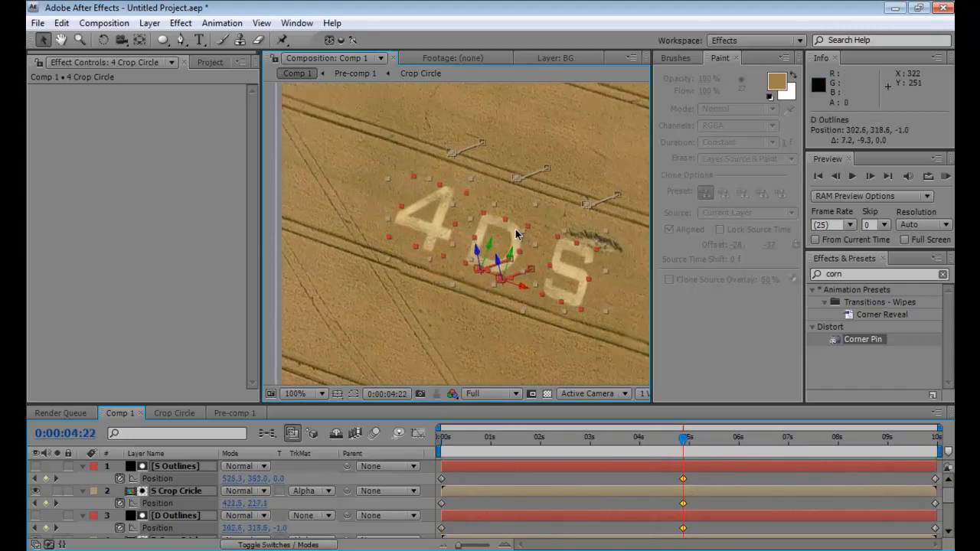
key(j)
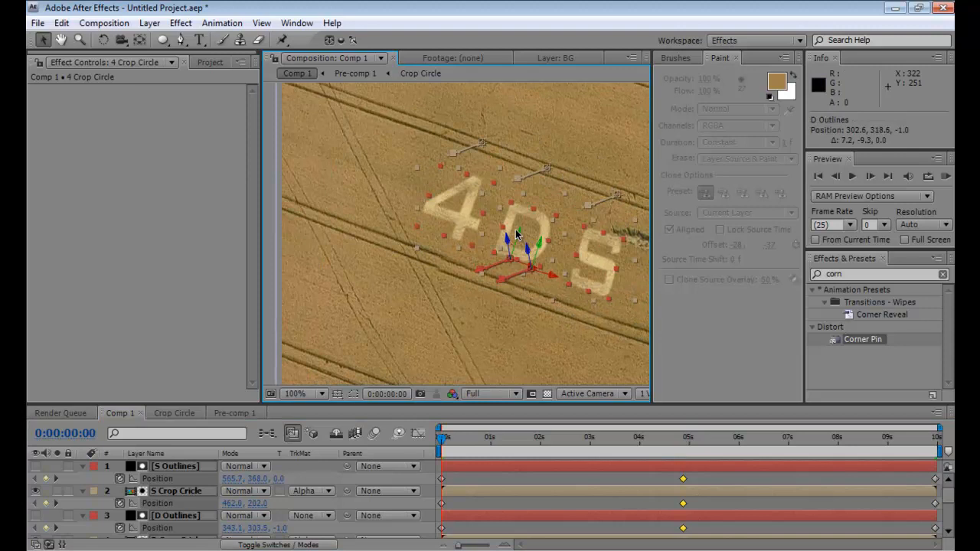
key(k)
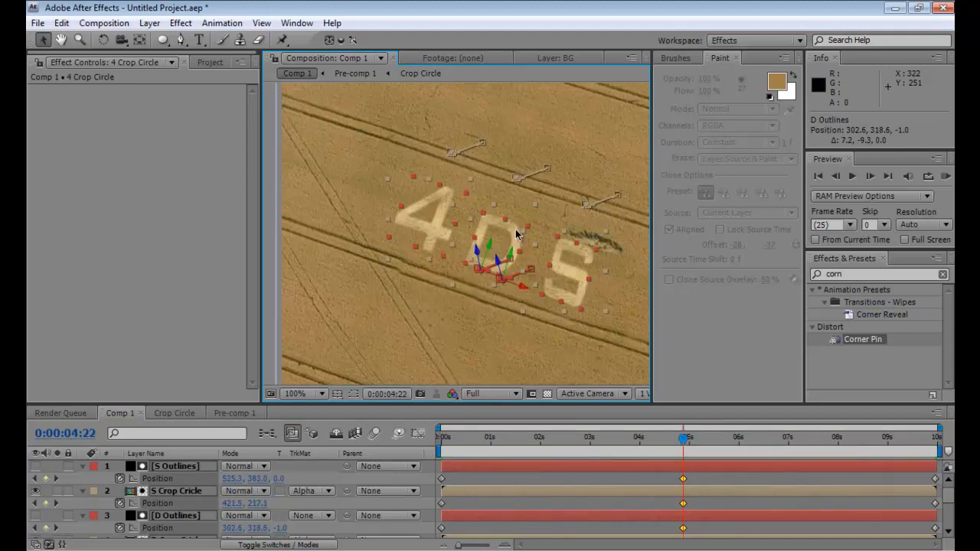
drag(434, 202, 423, 203)
Try to rotate the selected letter layers at 0:00:04:22
key(w)
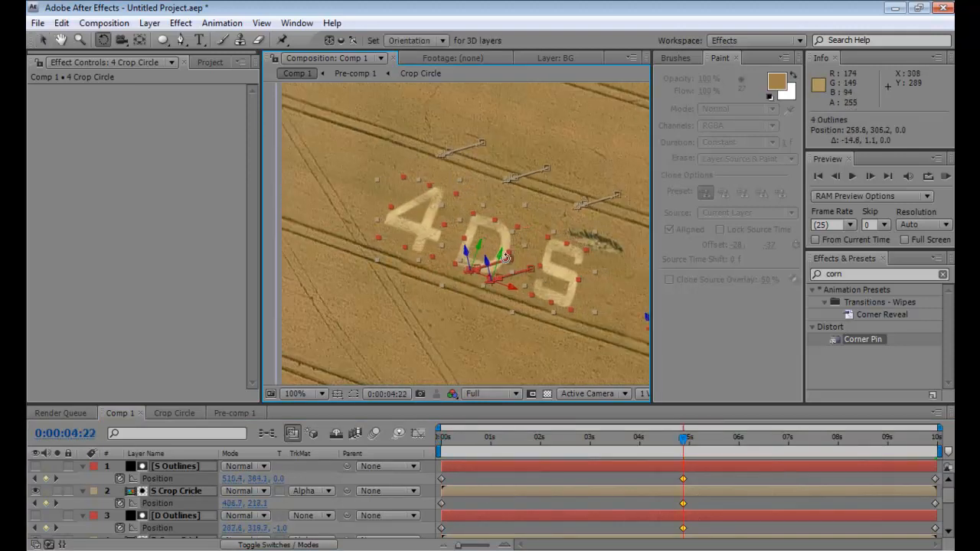
drag(490, 263, 500, 229)
key(v)
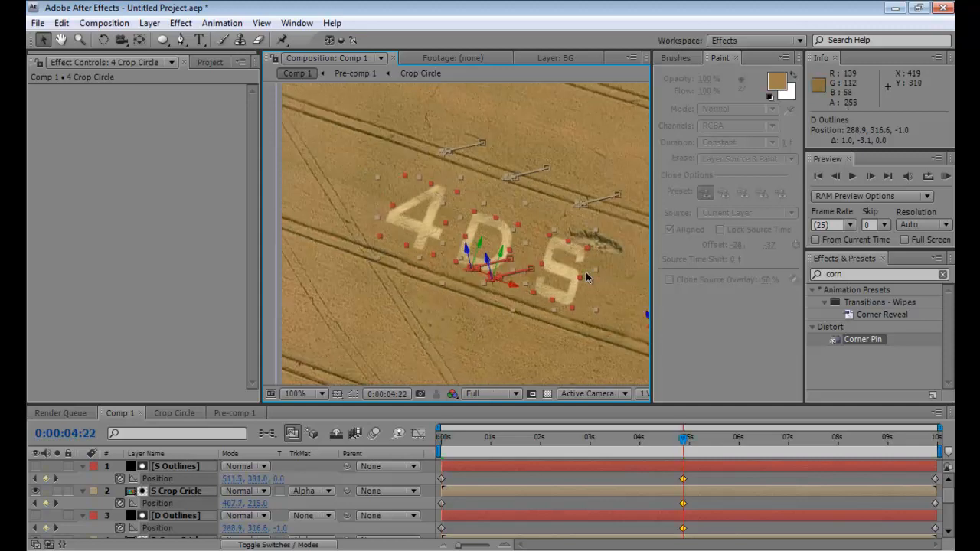
Nudge the letter layers at 0:00:04:22, with S Outlines at 514.7, 377.8, and compare against the first frame
drag(570, 281, 572, 278)
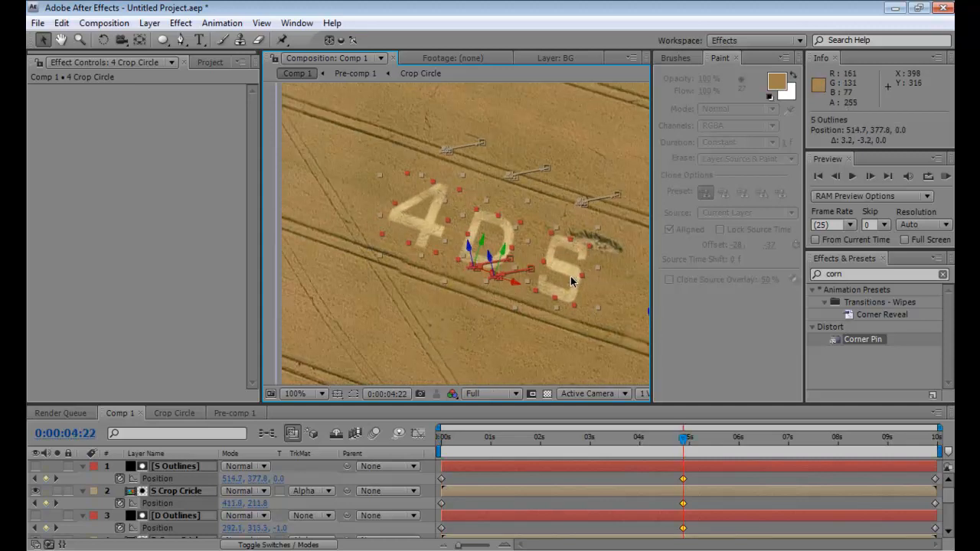
key(Home)
key(k)
Select the Pre-comp 1 shadow layer and make it visible
scroll(150, 503, down, 2)
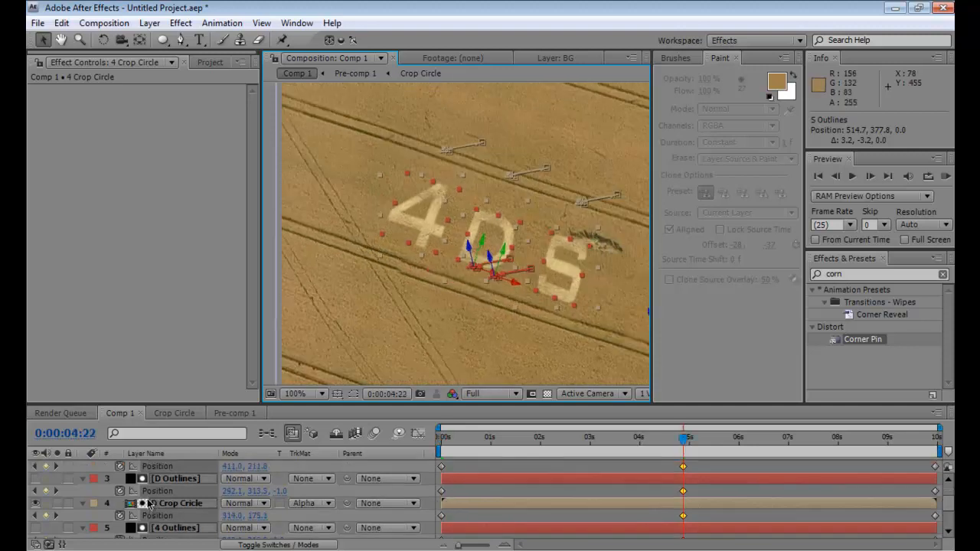
scroll(153, 513, down, 3)
click(164, 521)
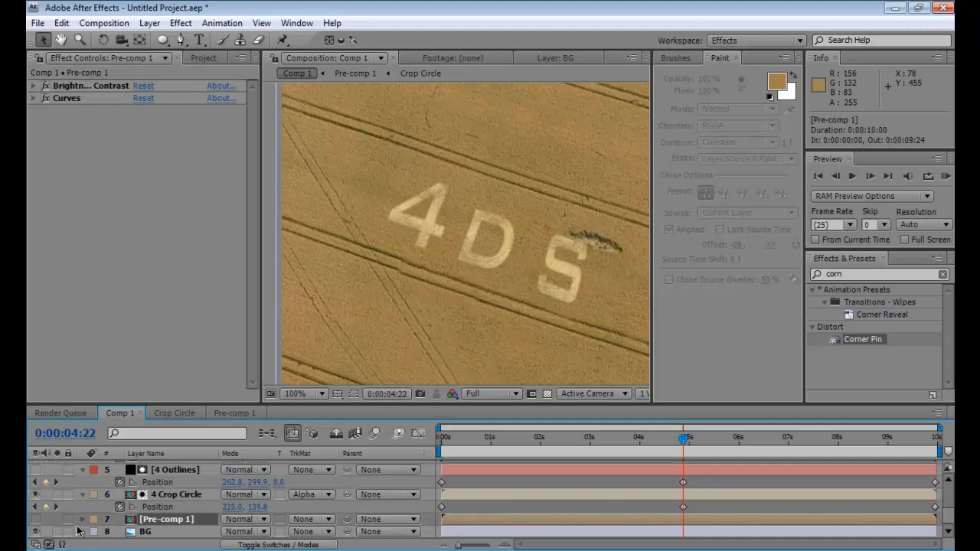
click(35, 520)
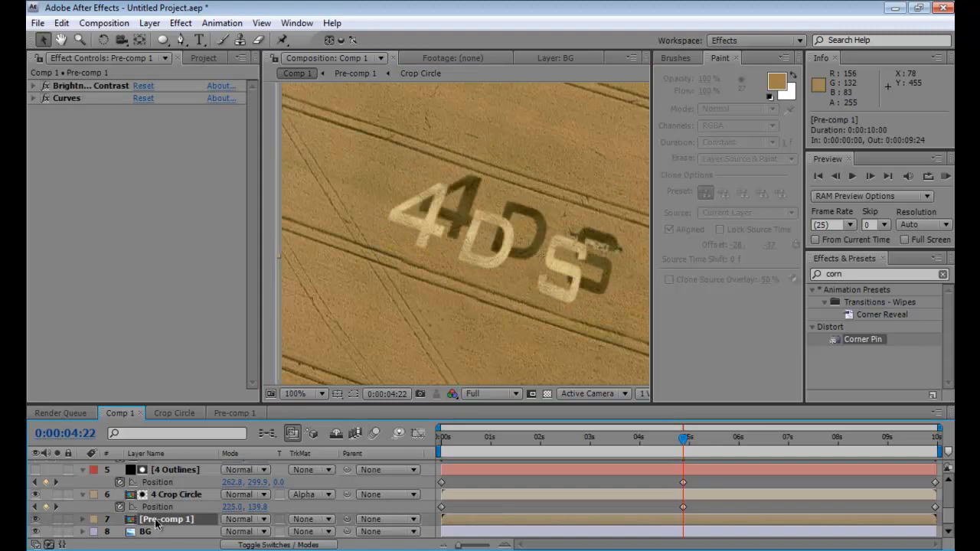
Turn on Position and Rotation keyframes for Pre-comp 1 at 0:00:00:00
click(461, 439)
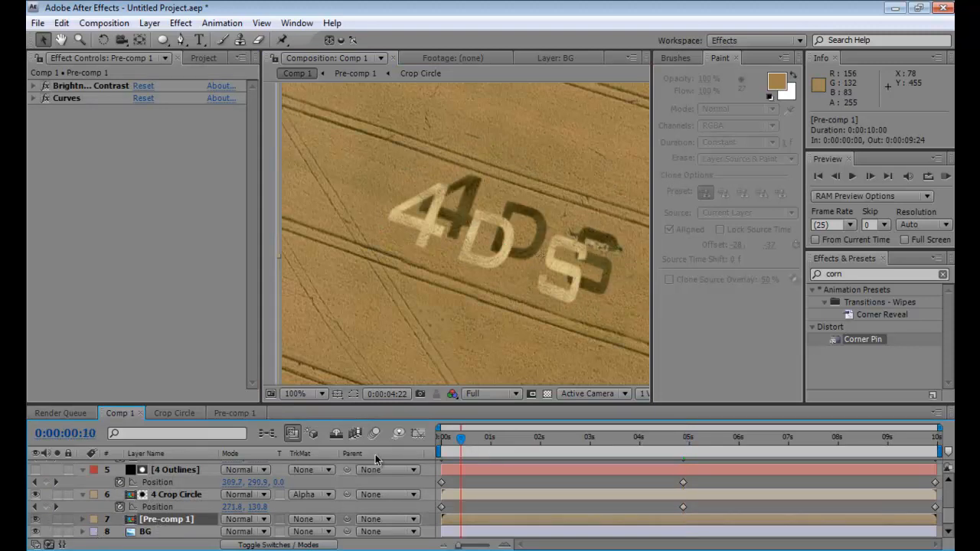
drag(463, 442, 351, 428)
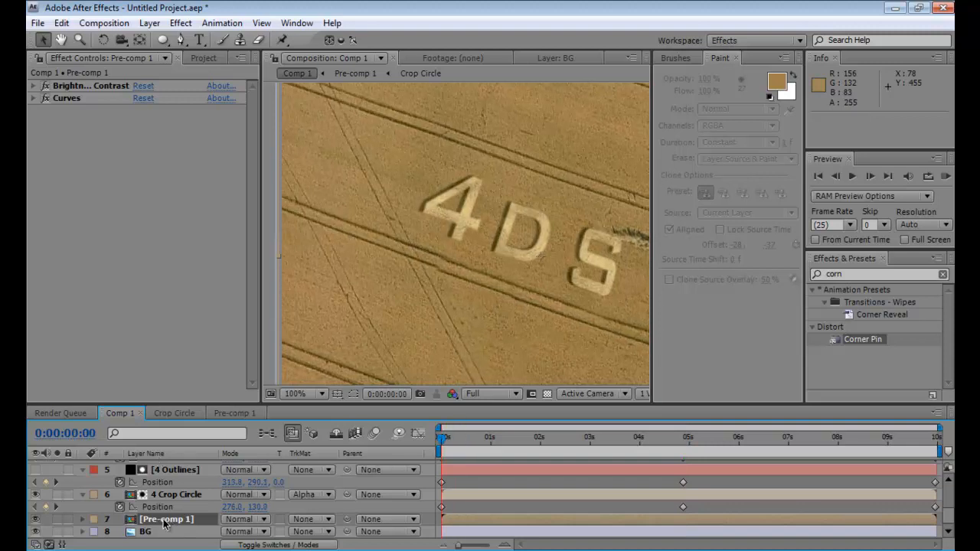
key(p)
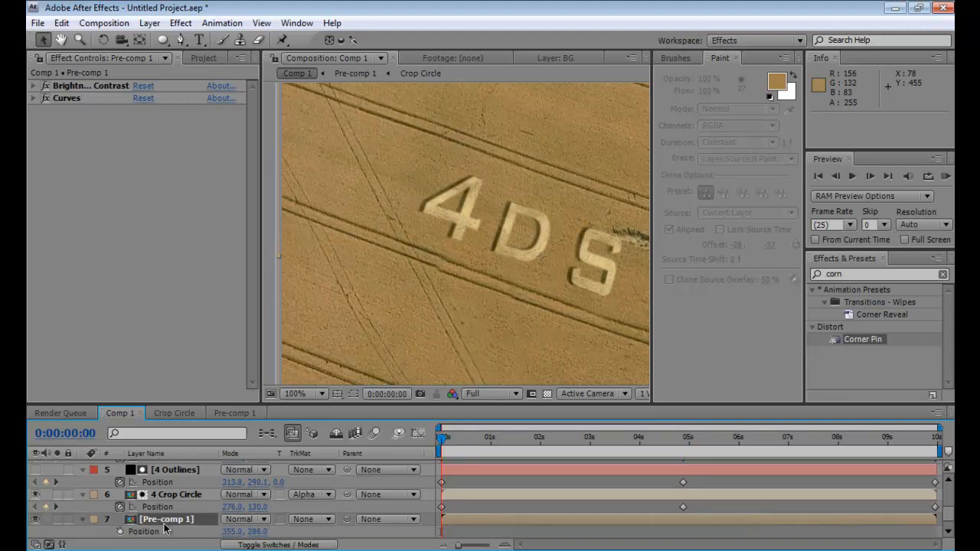
key(shift+r)
click(119, 507)
click(120, 519)
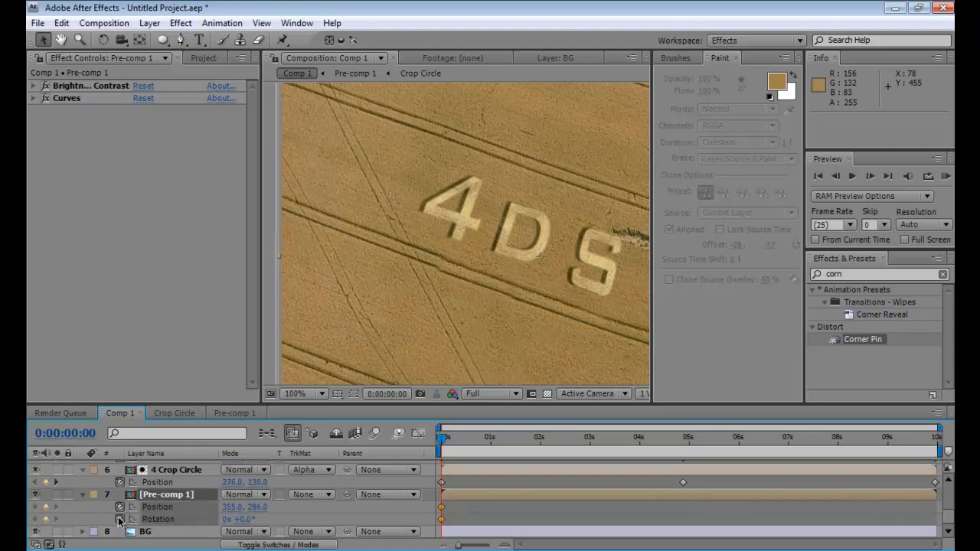
Move the Pre-comp 1 shadow under the letters at 0:00:04:22, to position 307.0, 298.0
key(k)
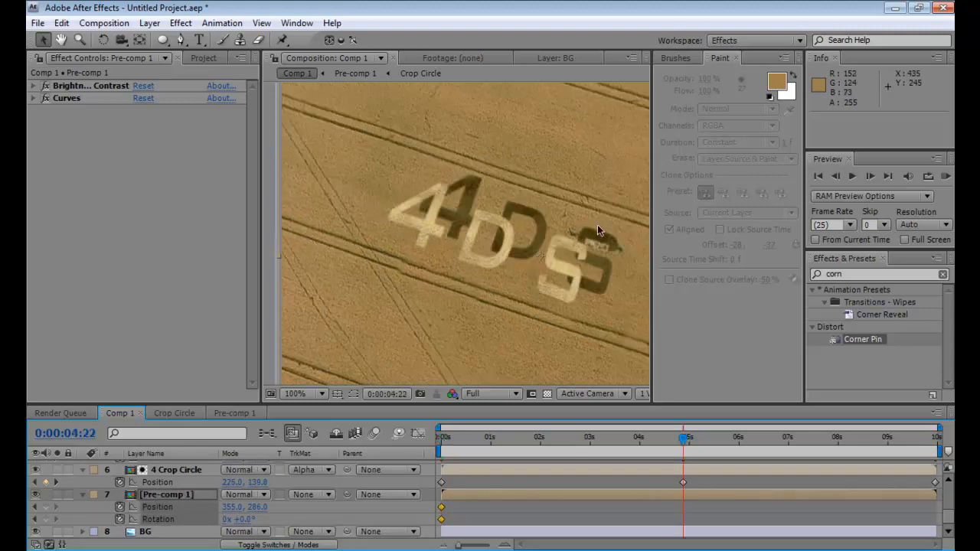
drag(528, 228, 493, 237)
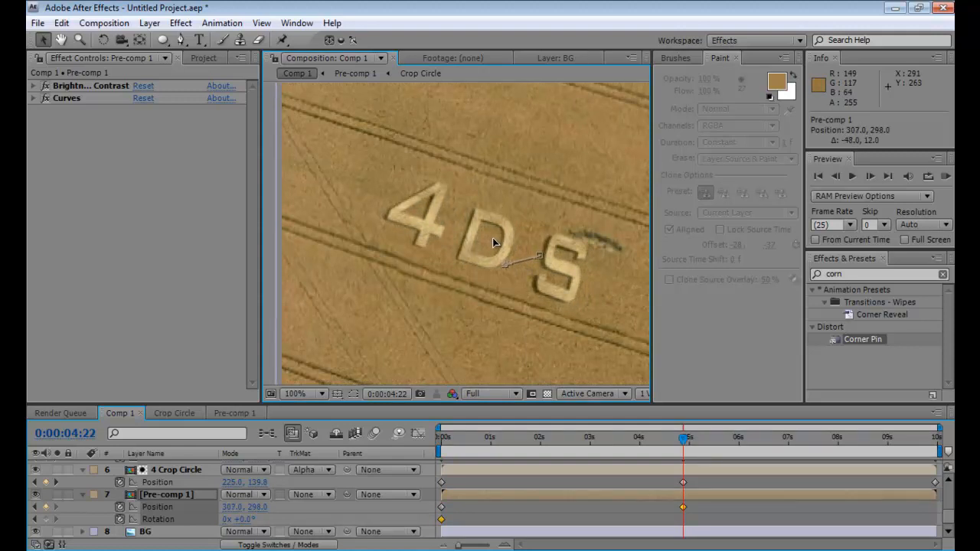
drag(493, 238, 493, 238)
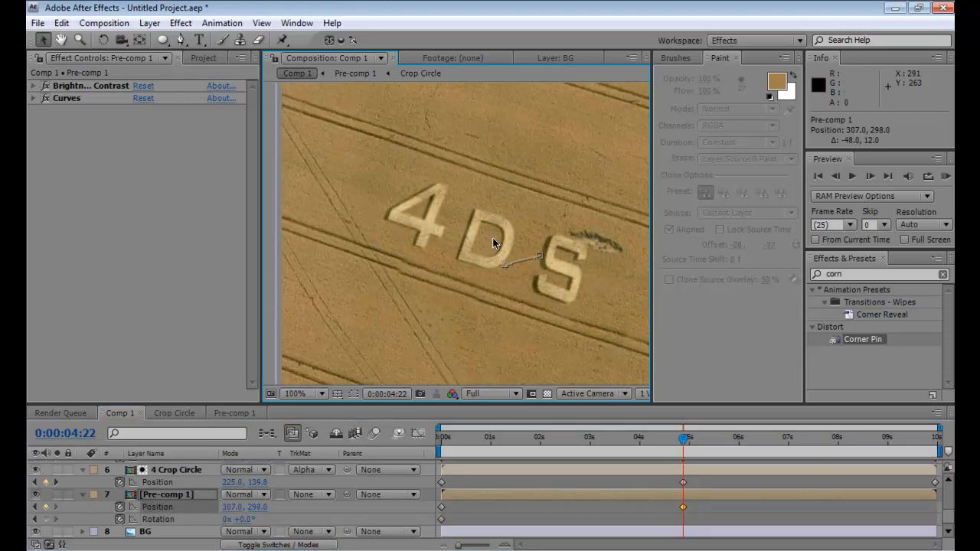
Preview the shadow's motion from the start, then shift Pre-comp 1 to 303.0, 296.0 at 0:00:04:22
click(442, 439)
drag(451, 439, 625, 468)
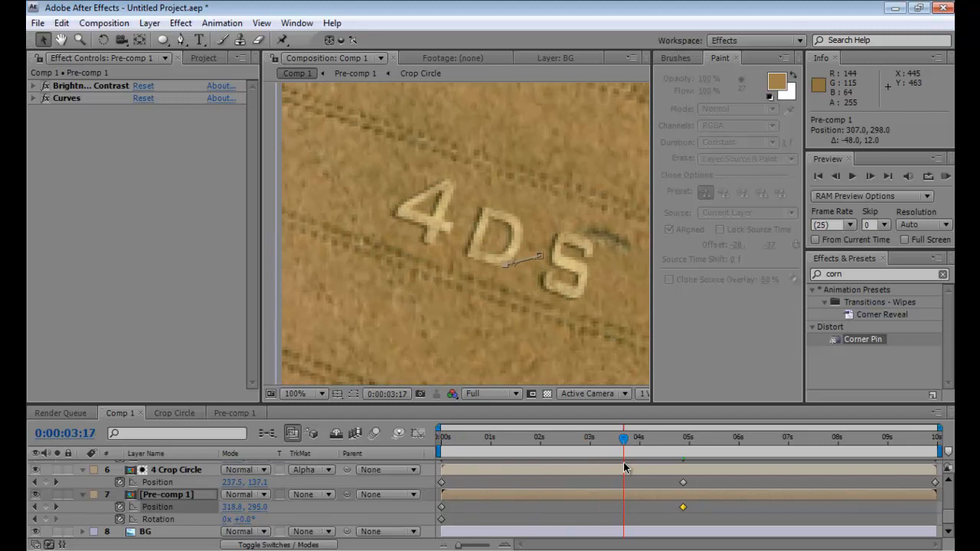
drag(624, 464, 683, 447)
drag(463, 246, 463, 243)
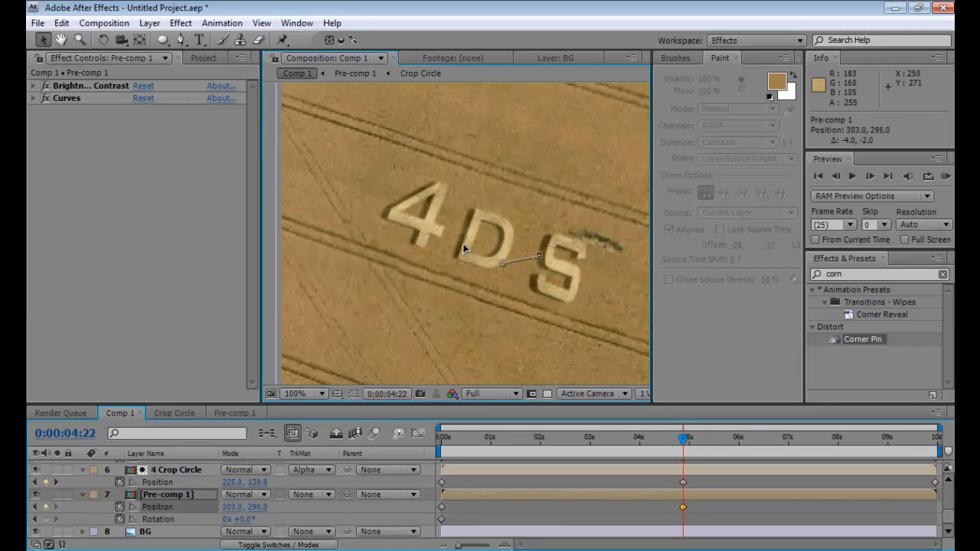
Review the shadow's motion from the first frame and nudge Pre-comp 1 slightly at 0:00:04:19
key(Home)
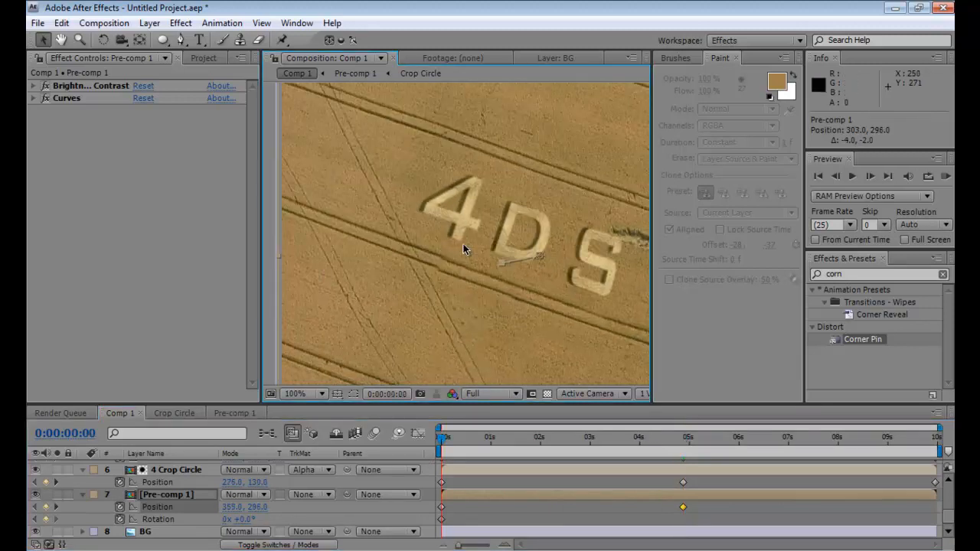
drag(506, 435, 550, 435)
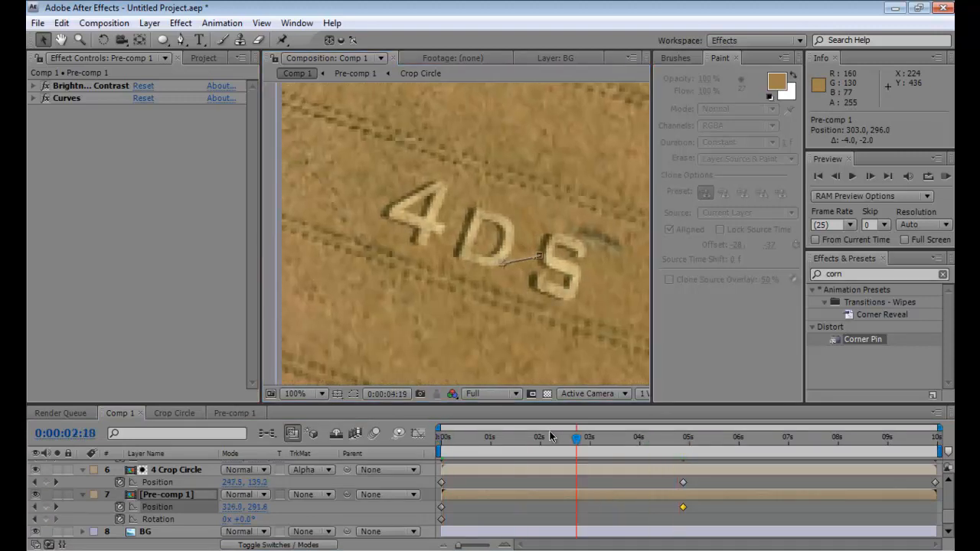
drag(607, 455, 677, 455)
scroll(605, 314, down, 1)
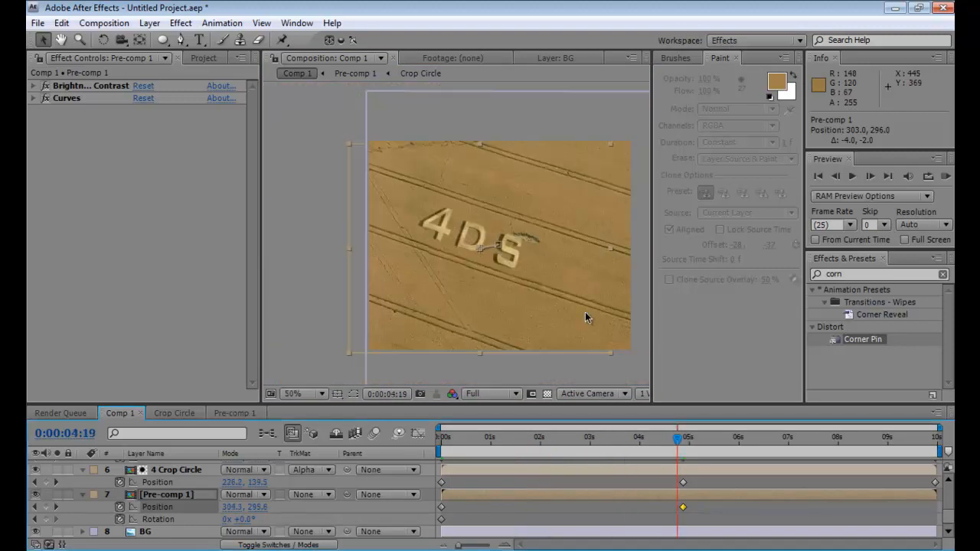
click(290, 284)
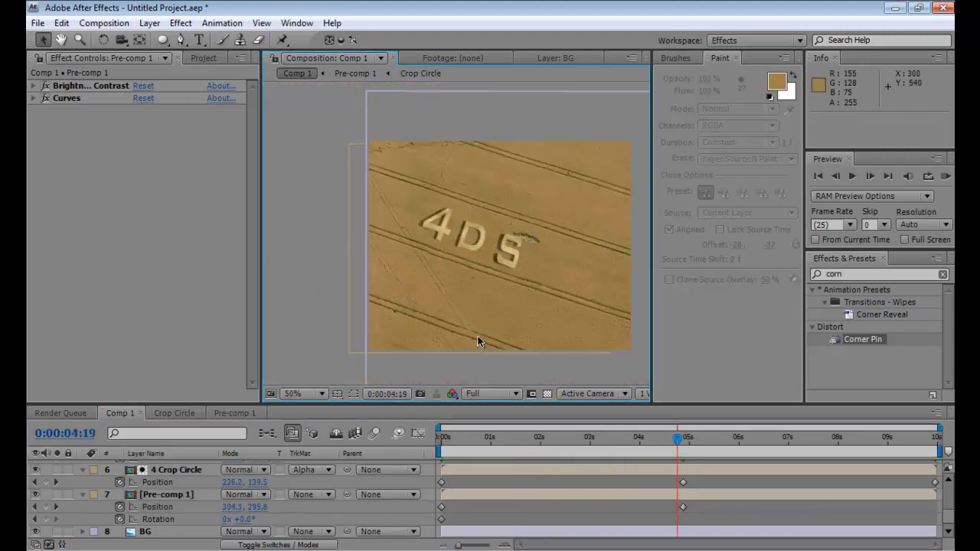
click(170, 497)
drag(506, 263, 508, 262)
click(304, 286)
Reduce Pre-comp 1's two adjacent Position keyframes to a single one at 0:00:04:22 and return to the first frame
drag(442, 437, 677, 467)
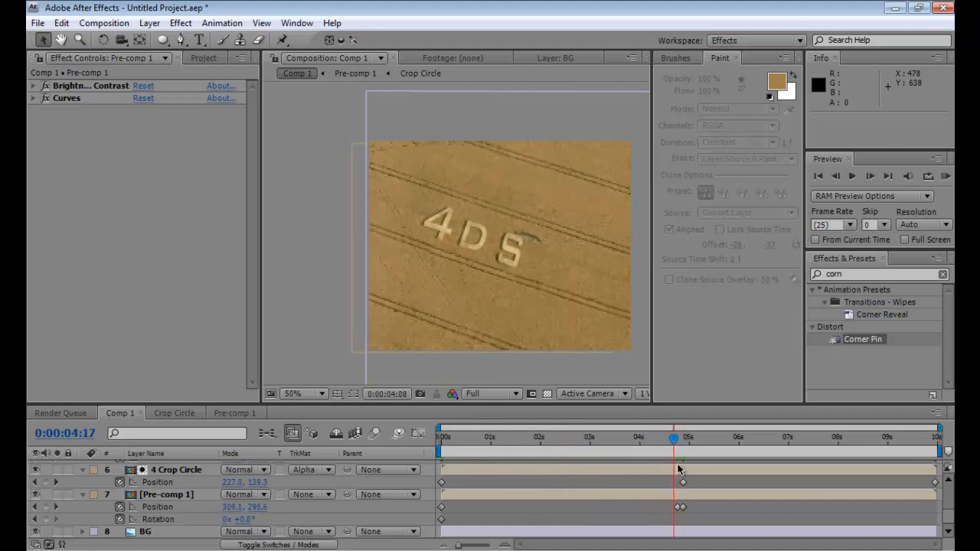
click(678, 507)
drag(684, 508, 688, 507)
drag(674, 438, 438, 435)
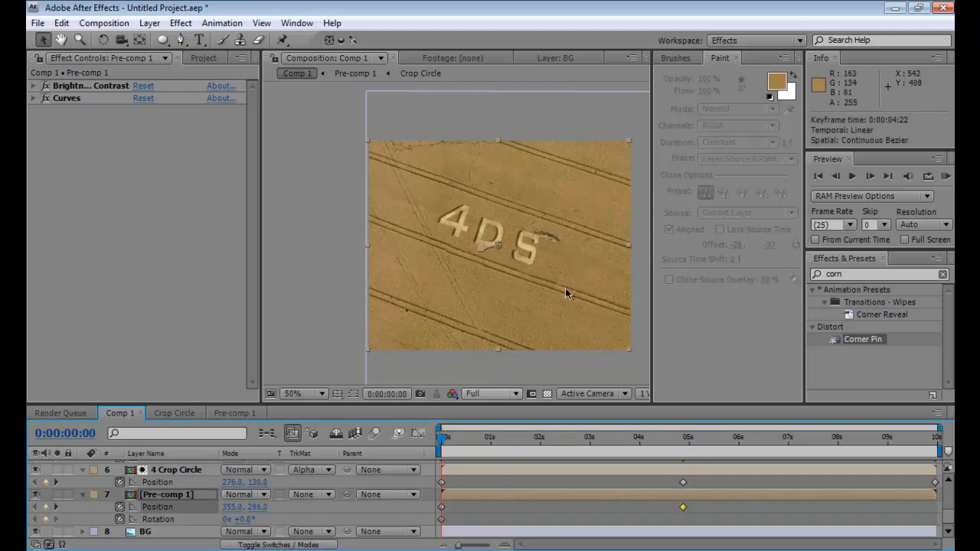